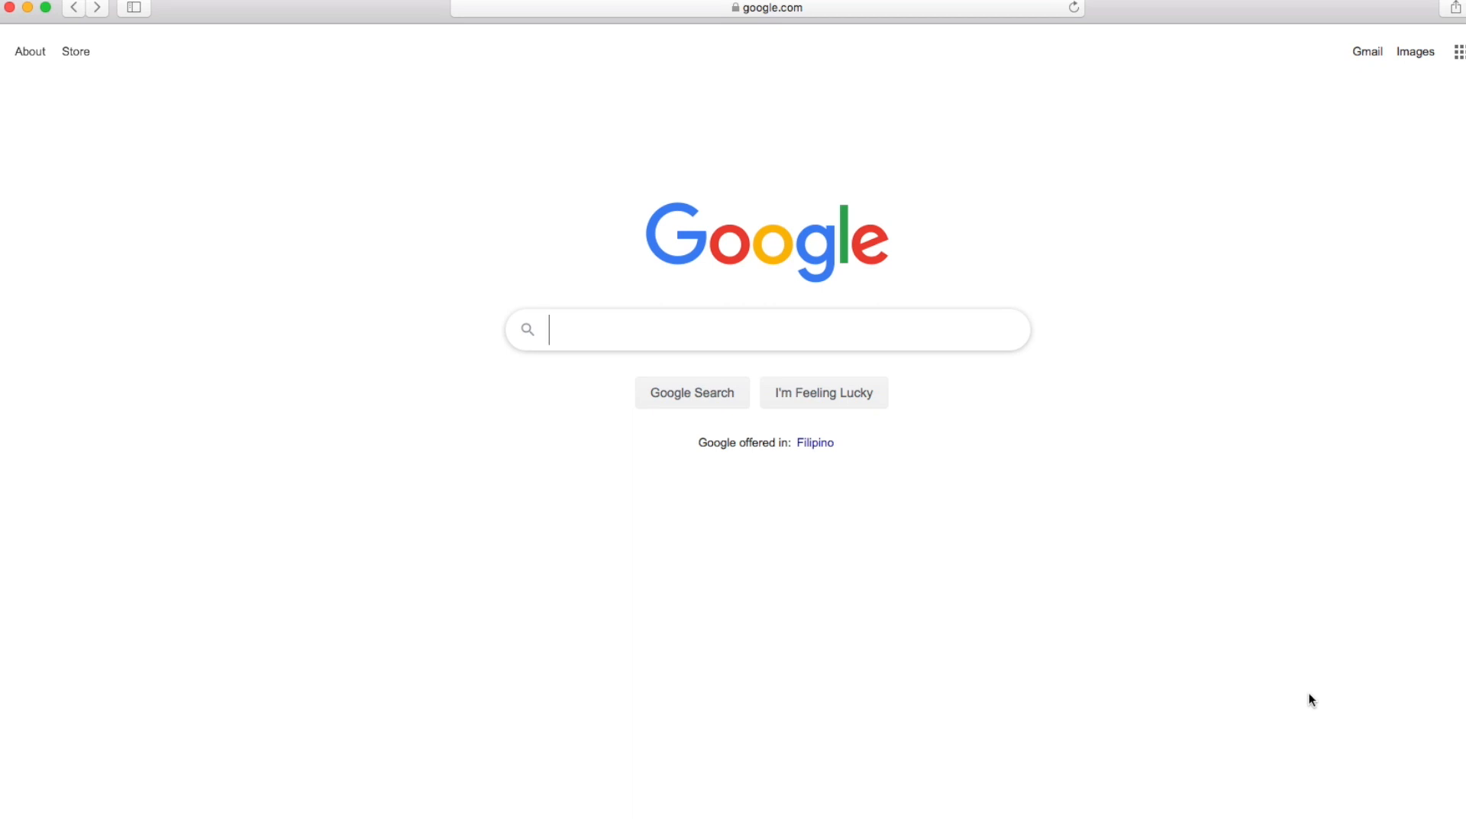
- Search Google for uscis.gov/I-129F
text(uscis.)
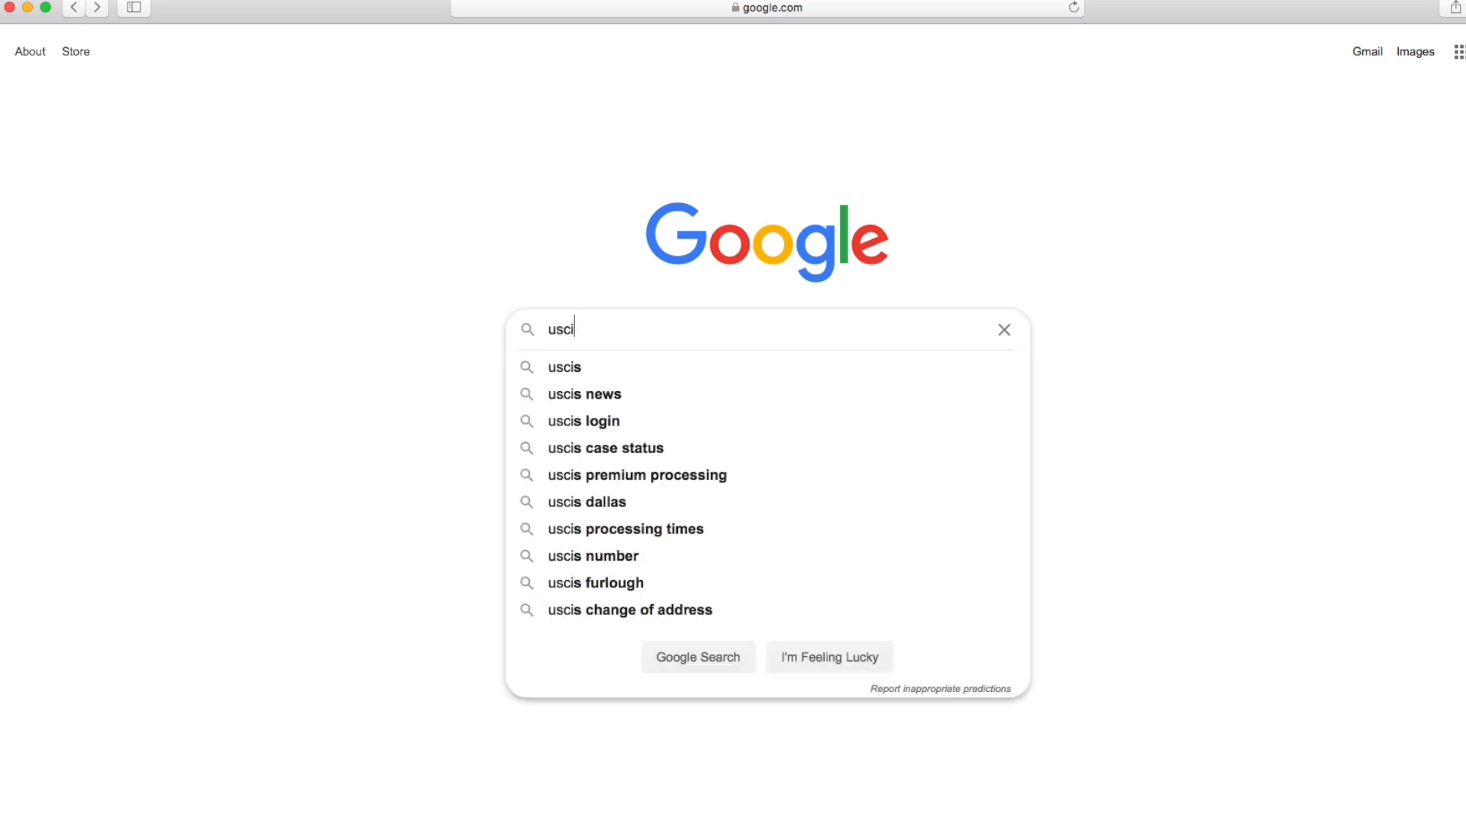
text(gov/I-12)
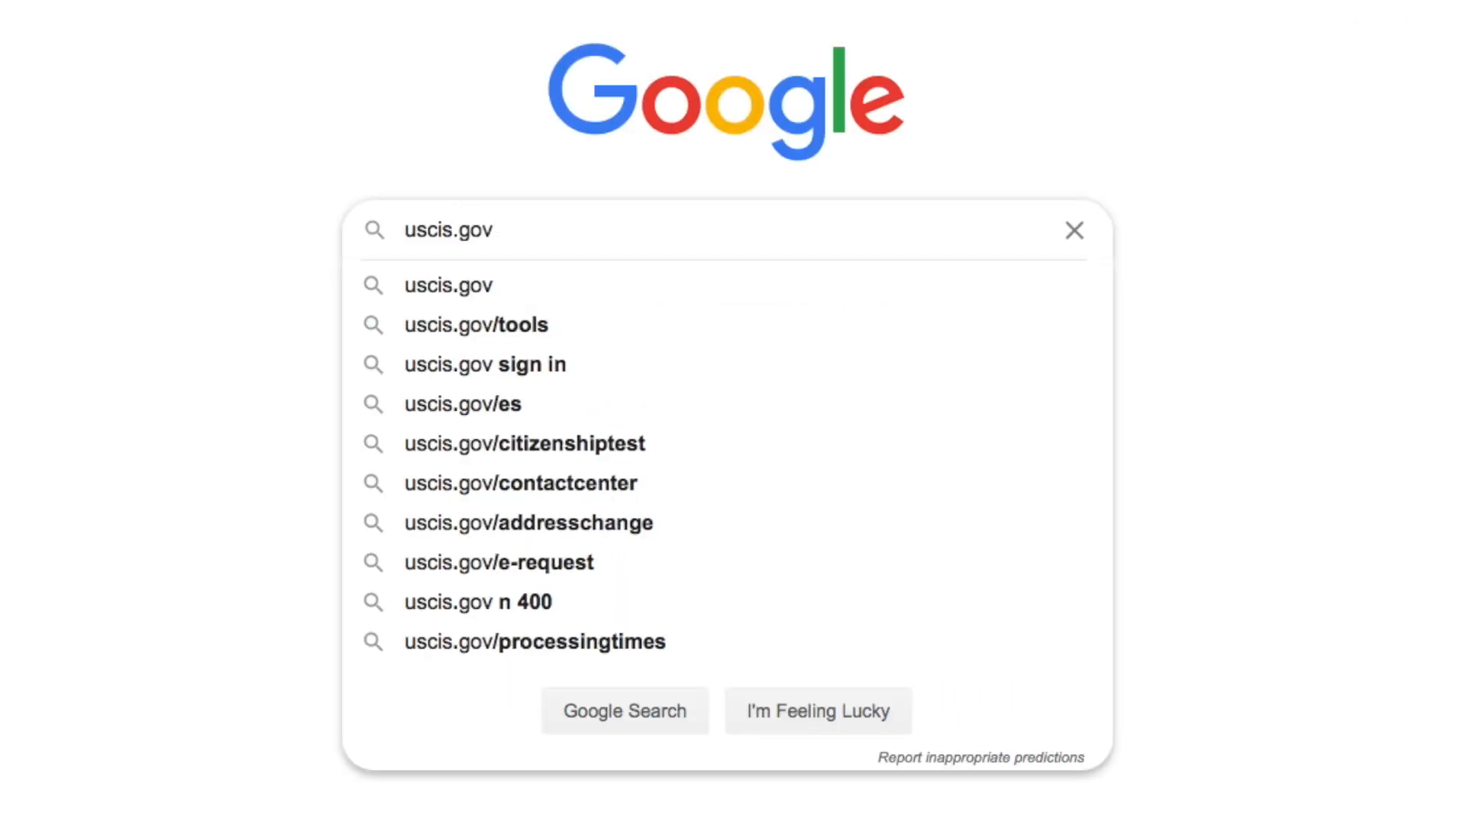
text(9F)
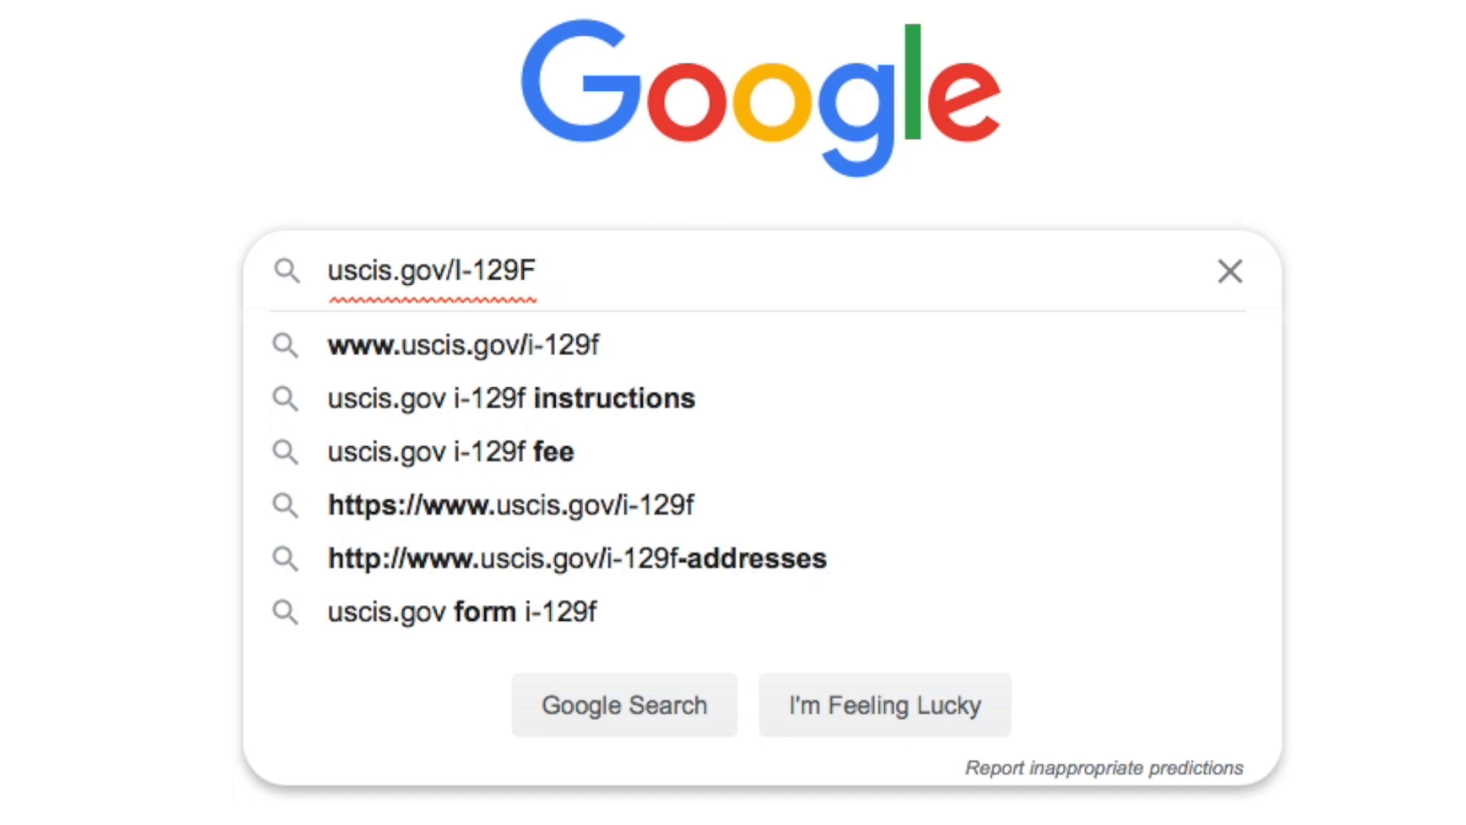
key(Return)
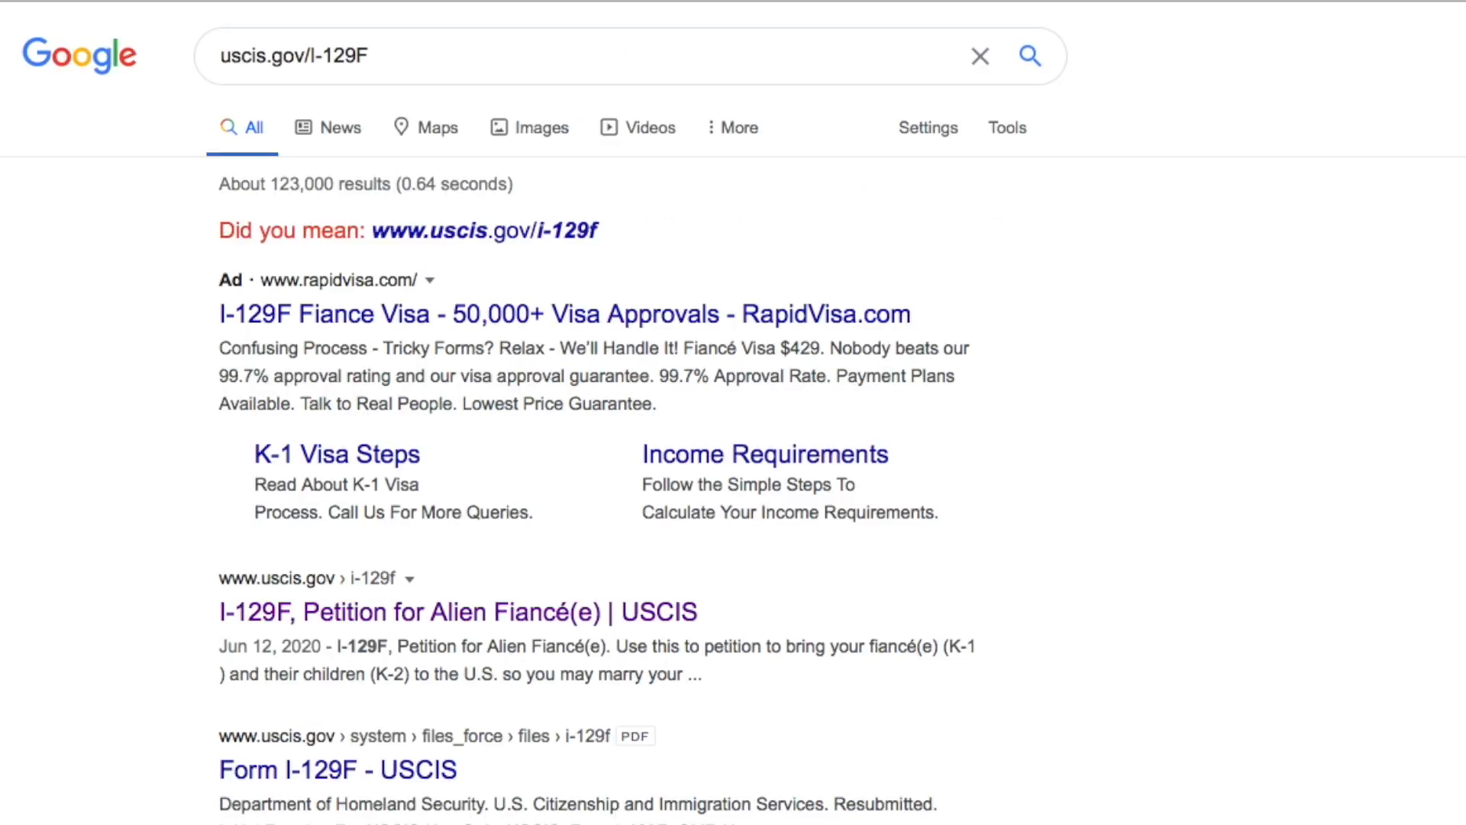
- Open the official USCIS result for I-129F, Petition for Alien Fiancé(e)
scroll(1235, 680, down, 1)
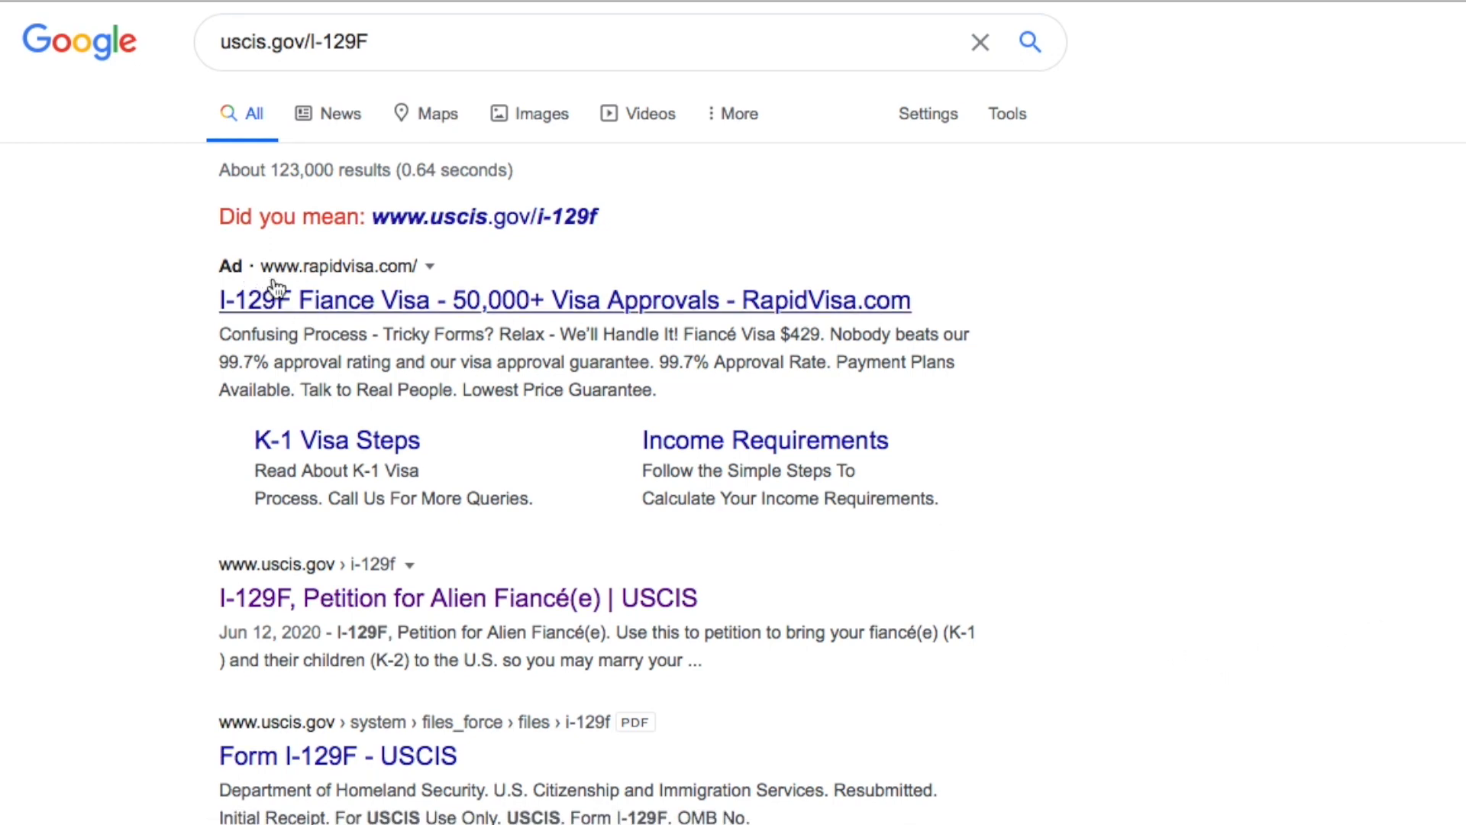
scroll(474, 524, down, 1)
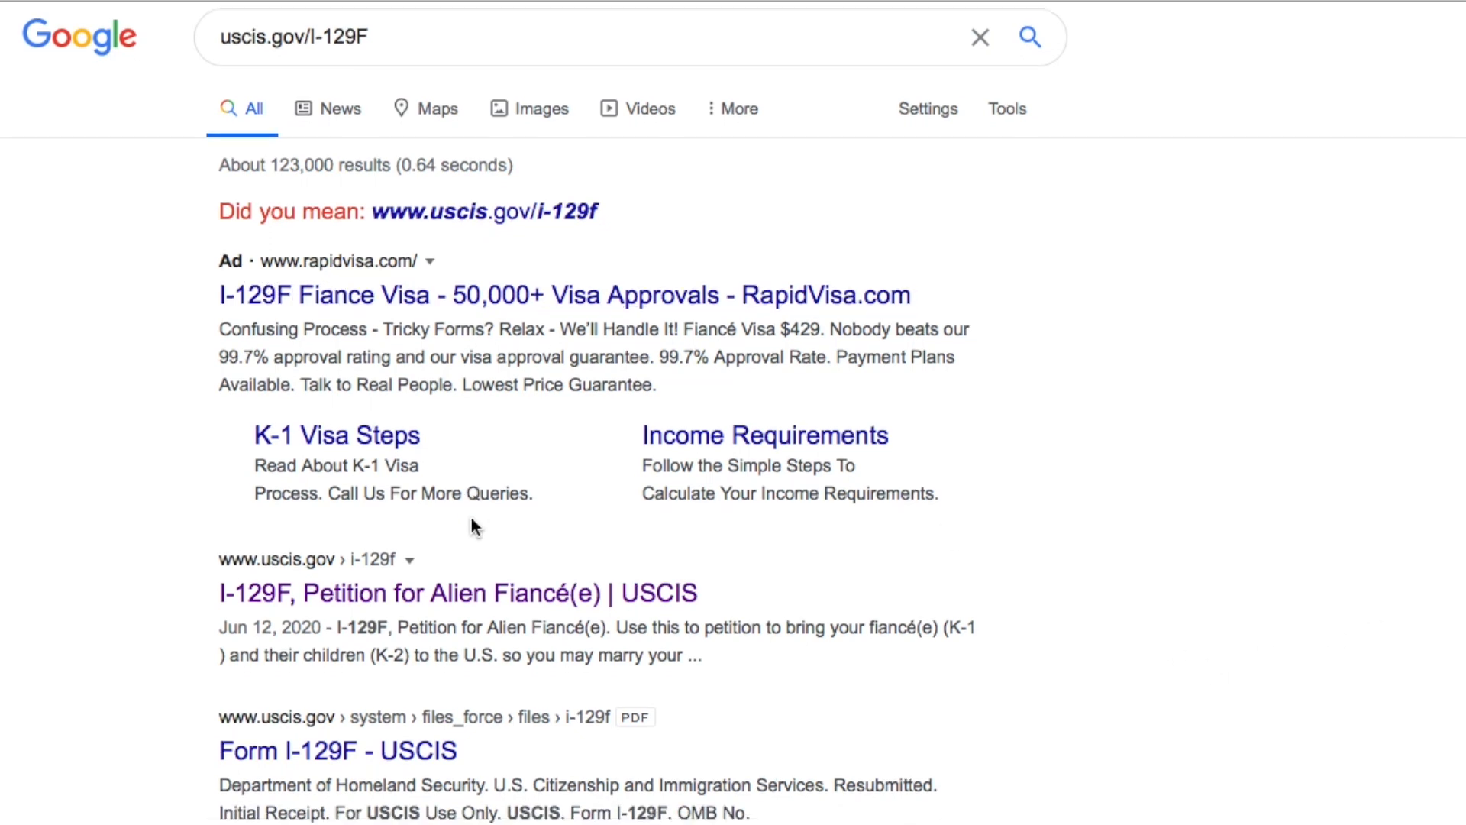
click(317, 586)
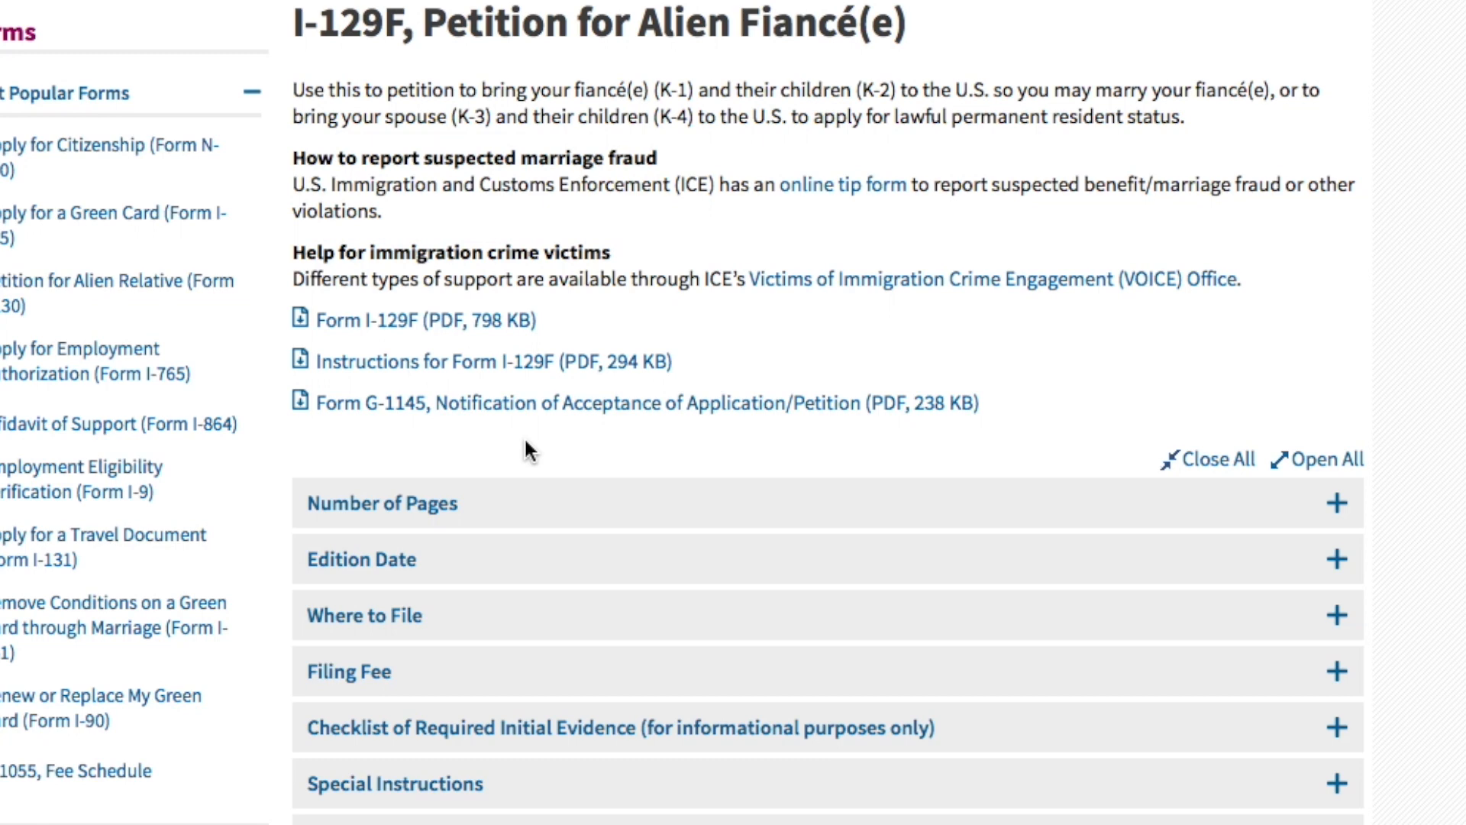
- Expand the Number of Pages, Edition Date and Where to File sections on the I-129F page
scroll(525, 443, down, 3)
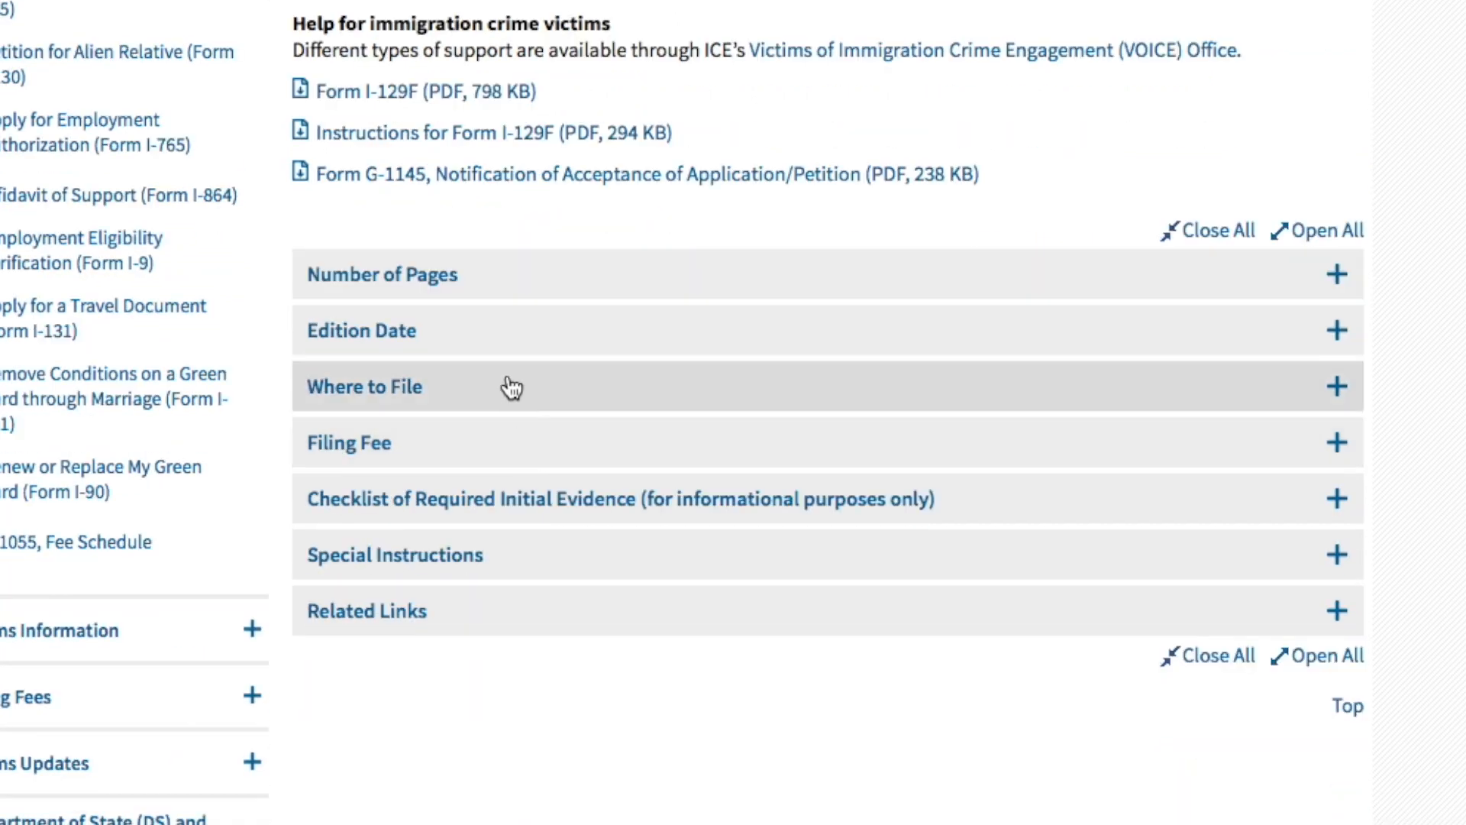
click(1349, 282)
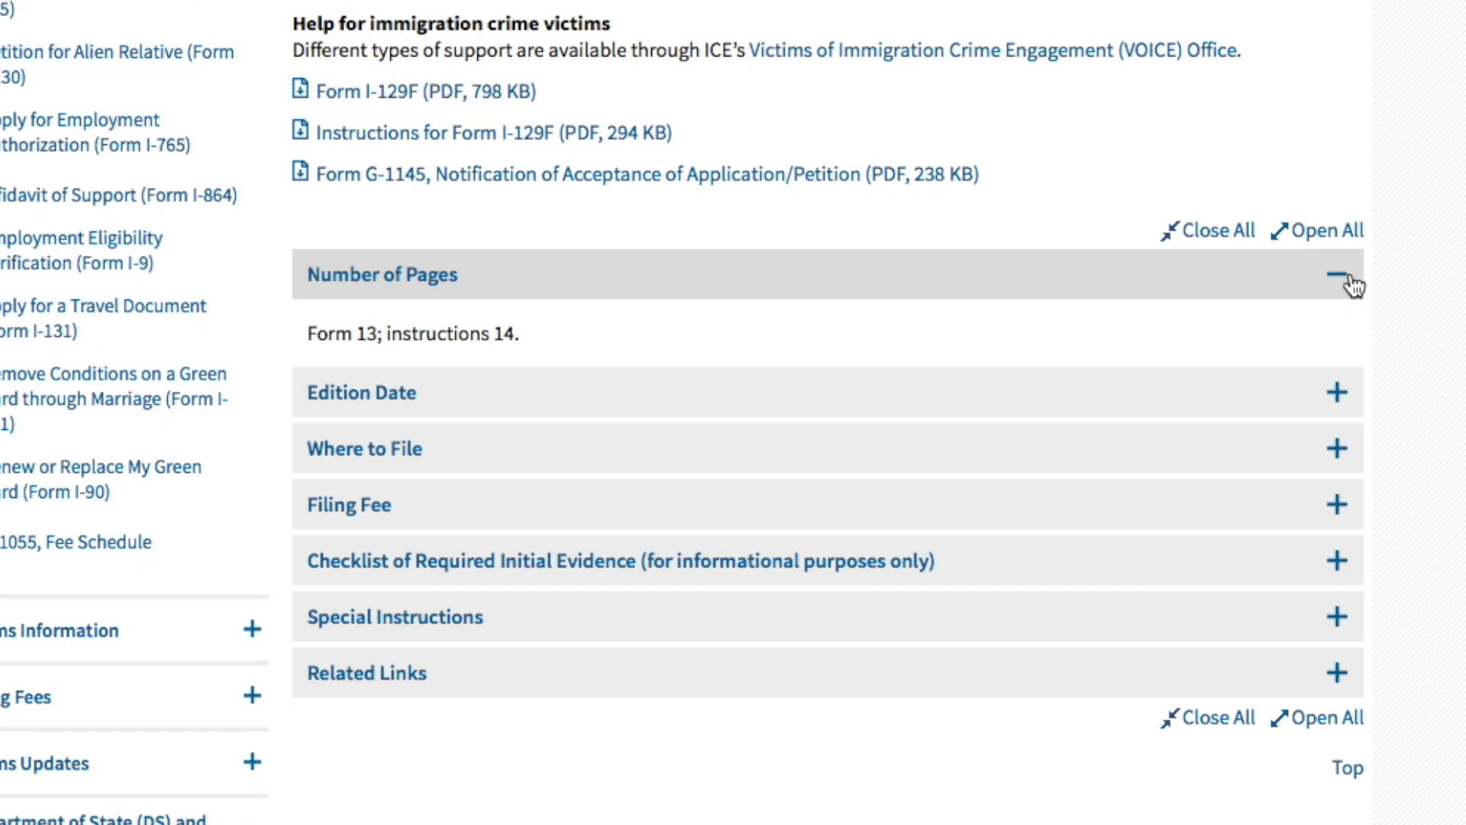
click(1336, 389)
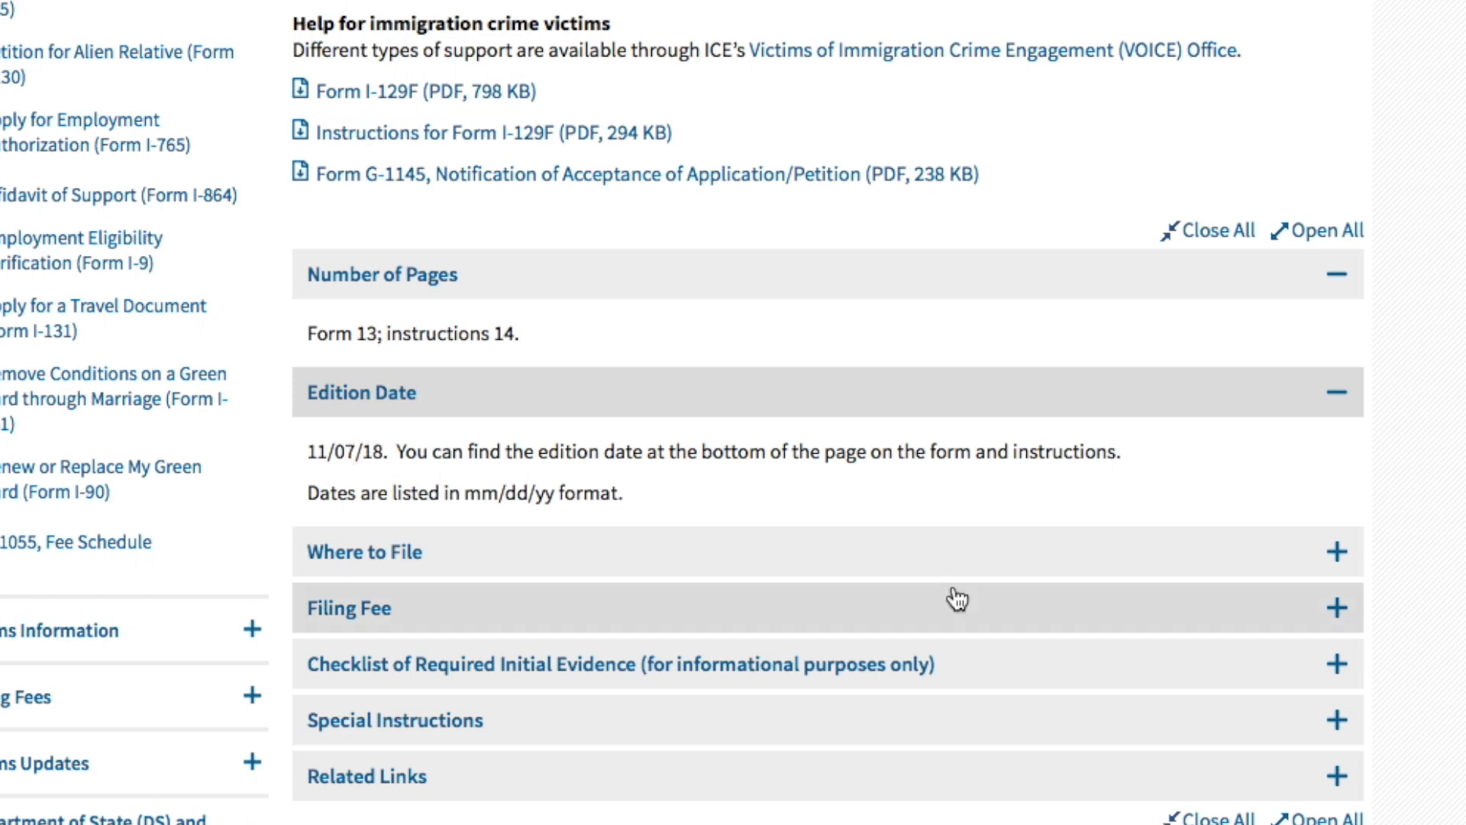
click(1345, 557)
- Read the filing addresses, then expand the Filing Fee and Checklist of Required Initial Evidence sections
scroll(1364, 626, down, 10)
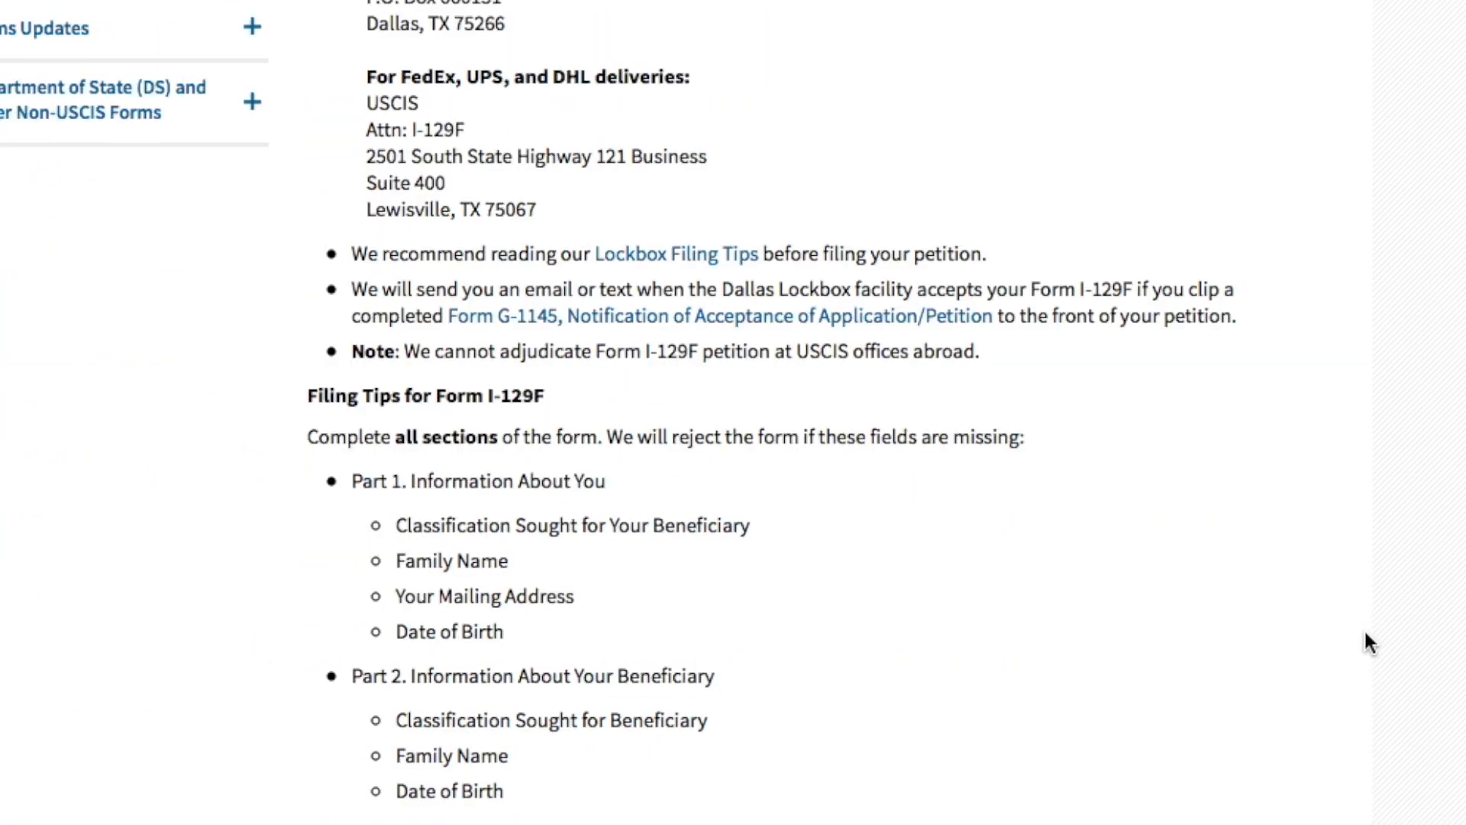
scroll(1363, 627, down, 15)
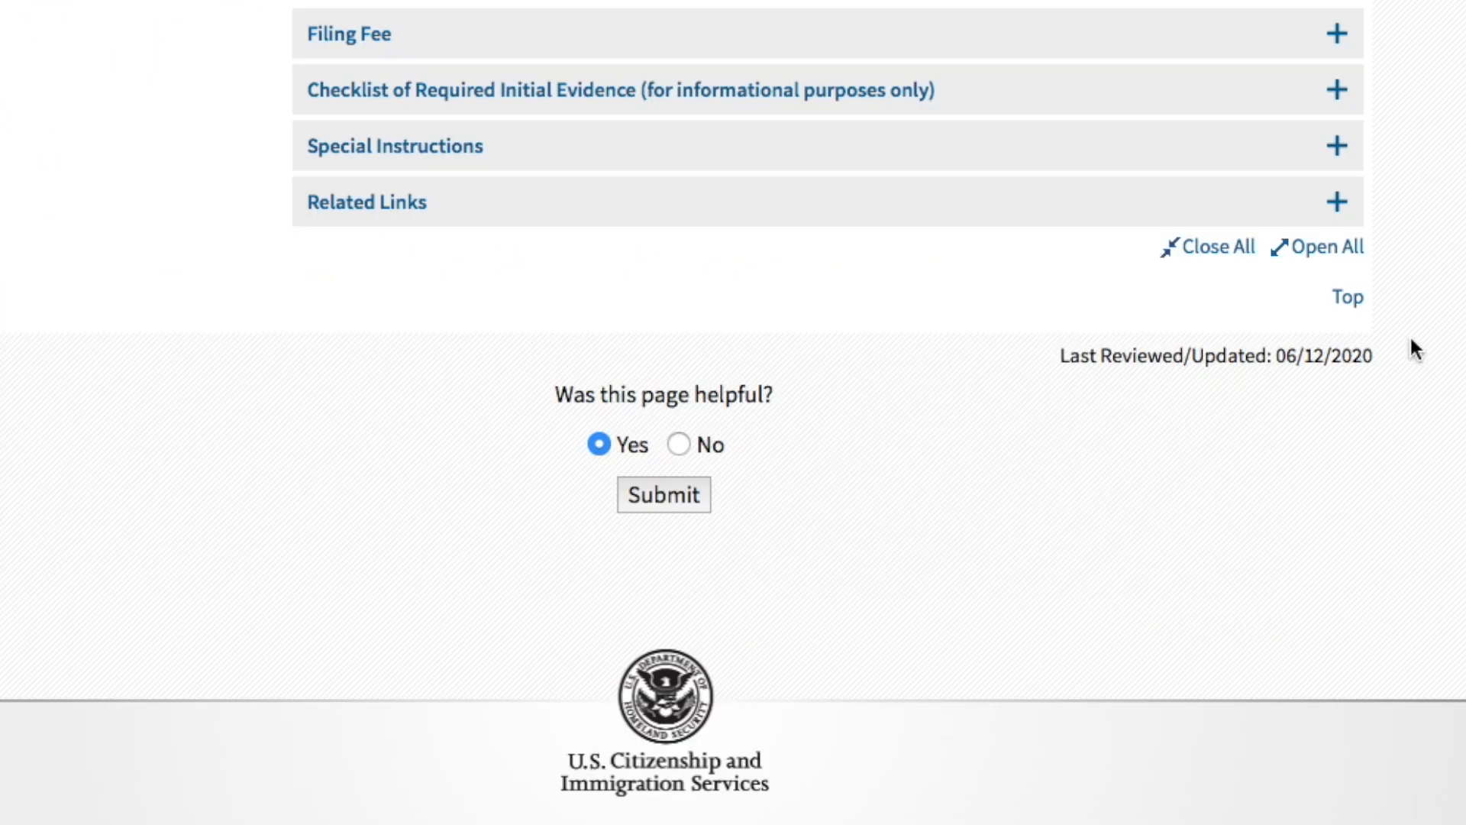
click(1321, 46)
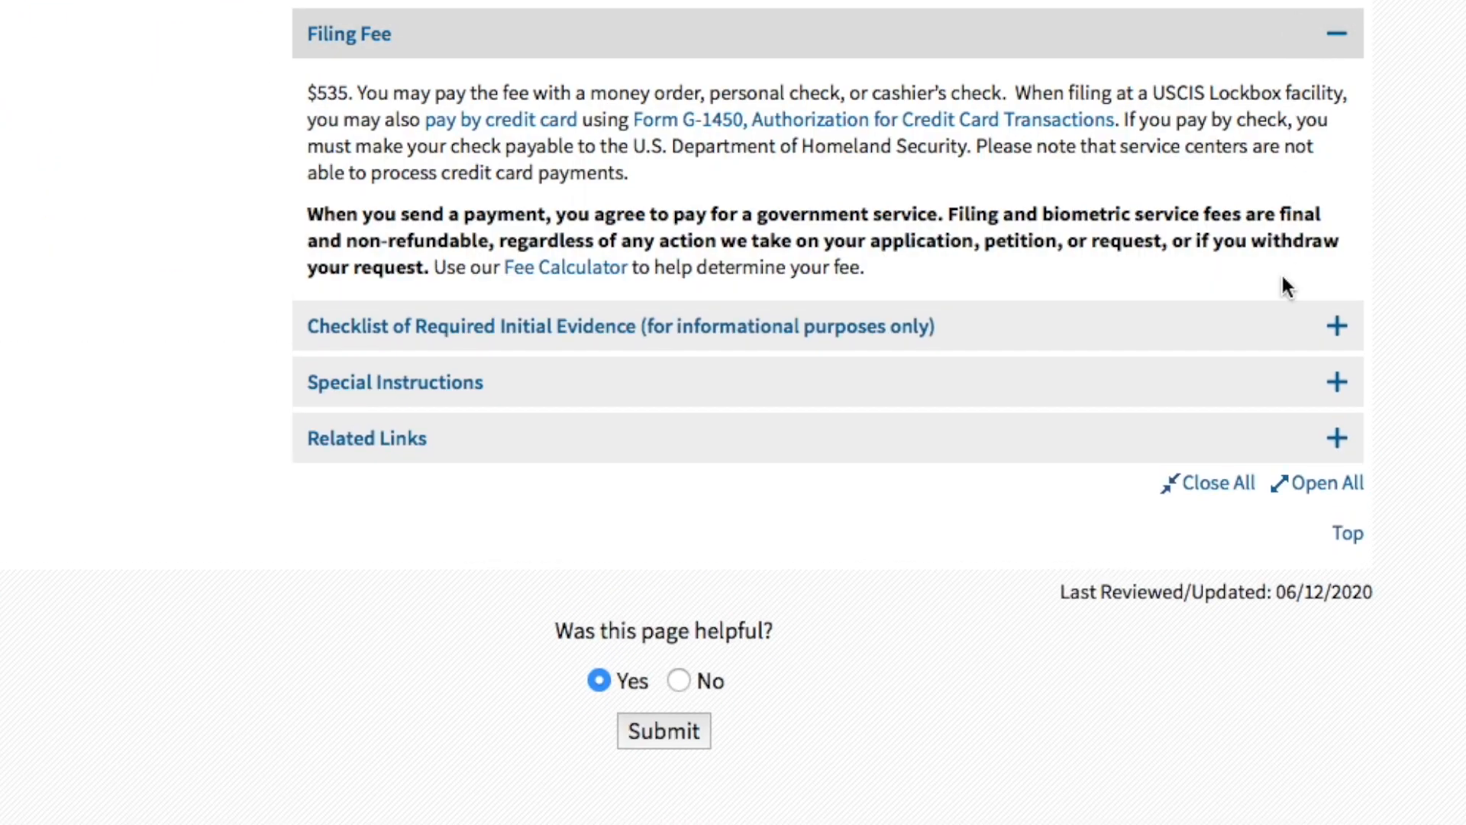
click(1338, 334)
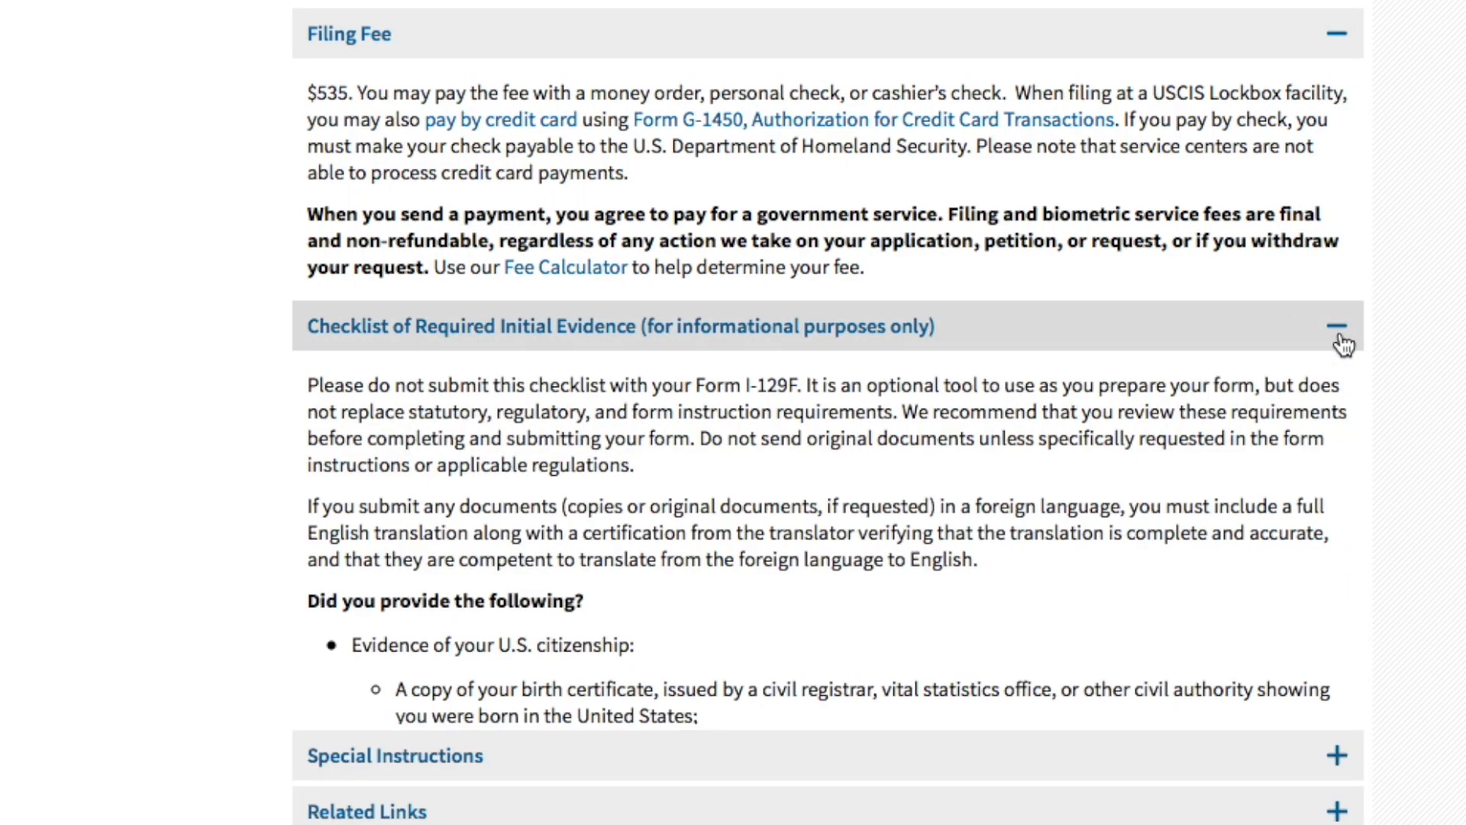
- Open the Form I-129F PDF from the page's download links
scroll(1390, 563, down, 20)
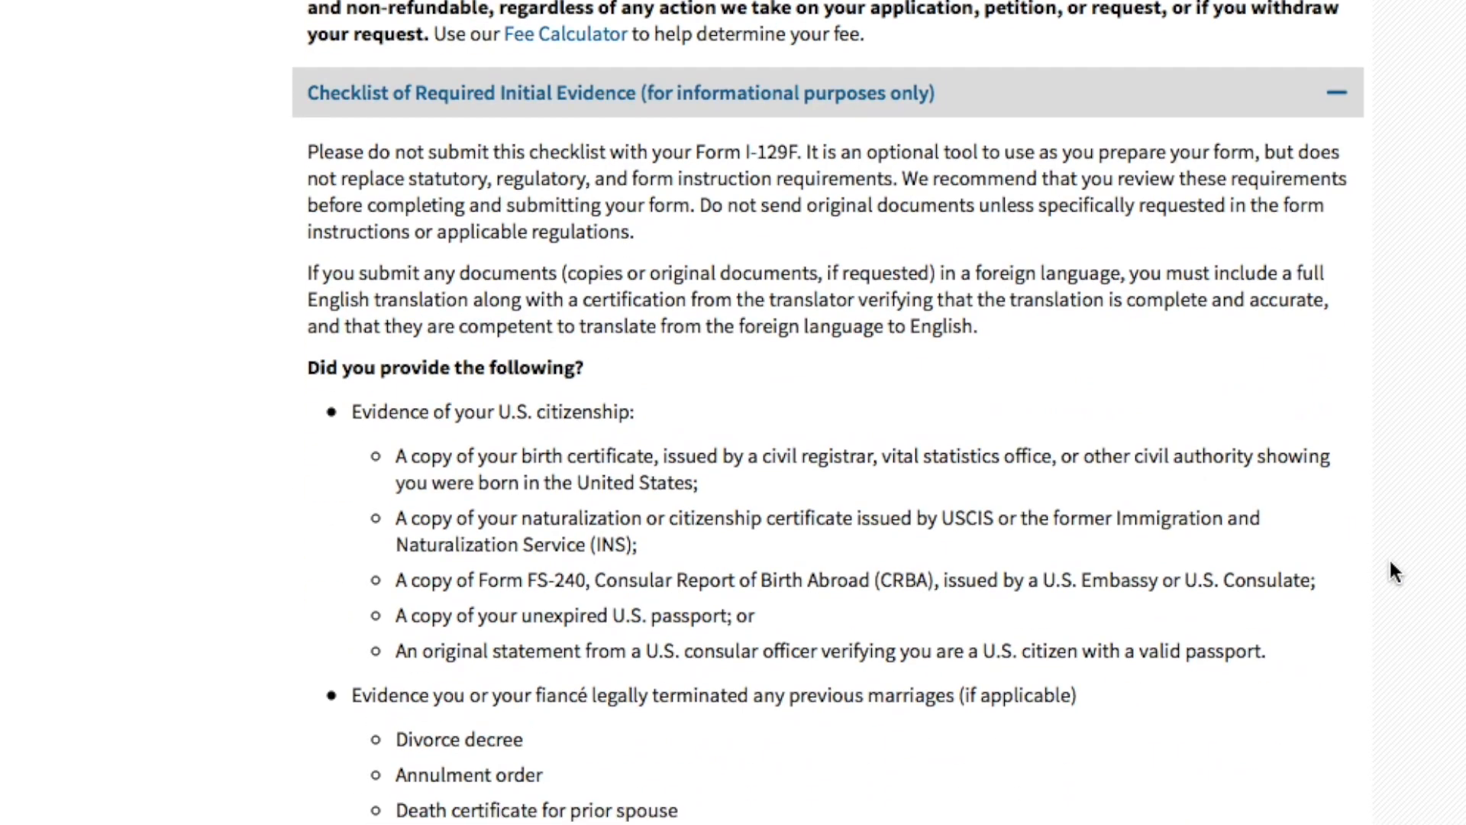
scroll(1390, 561, up, 20)
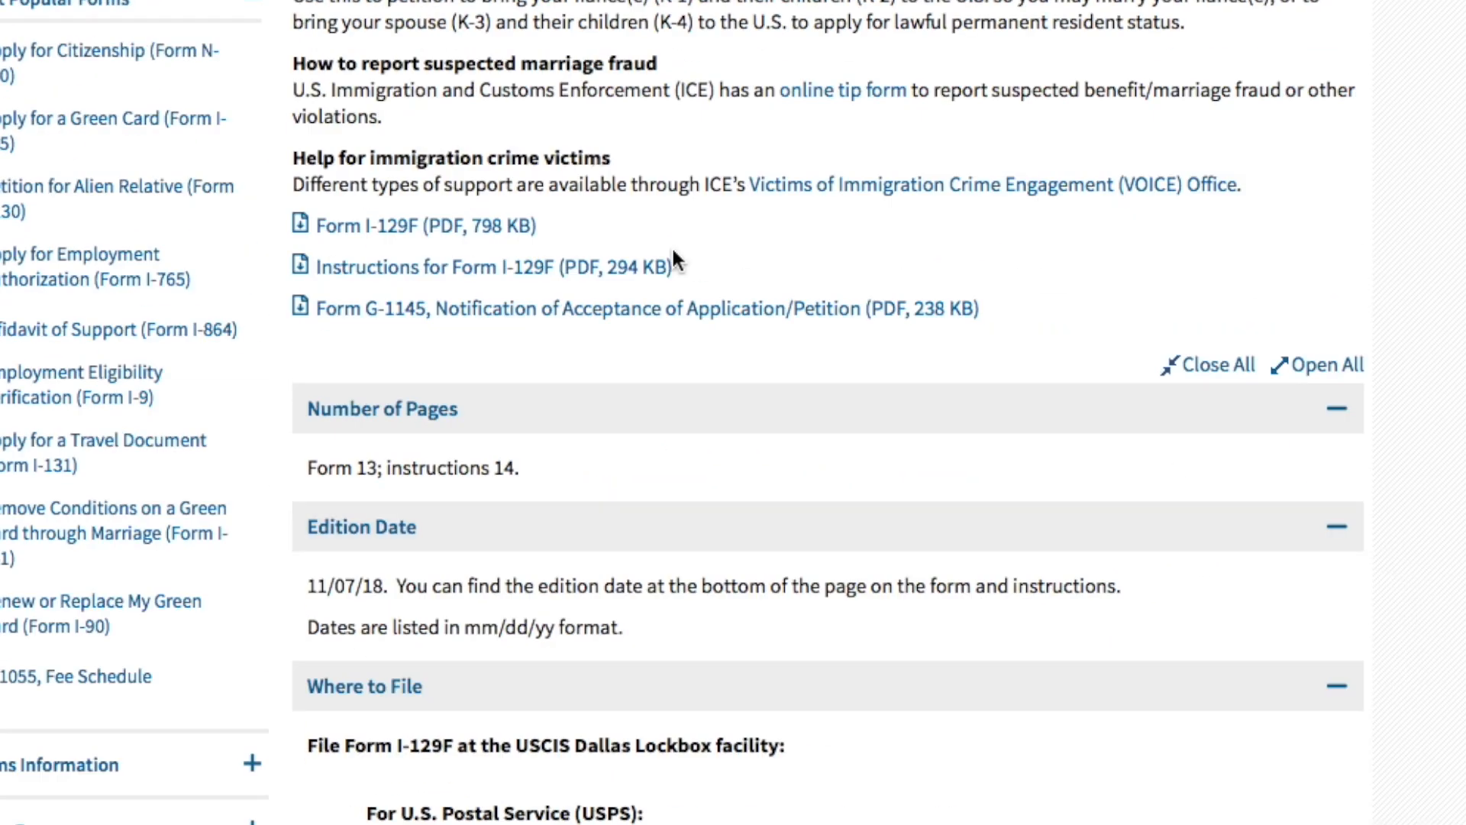
click(485, 229)
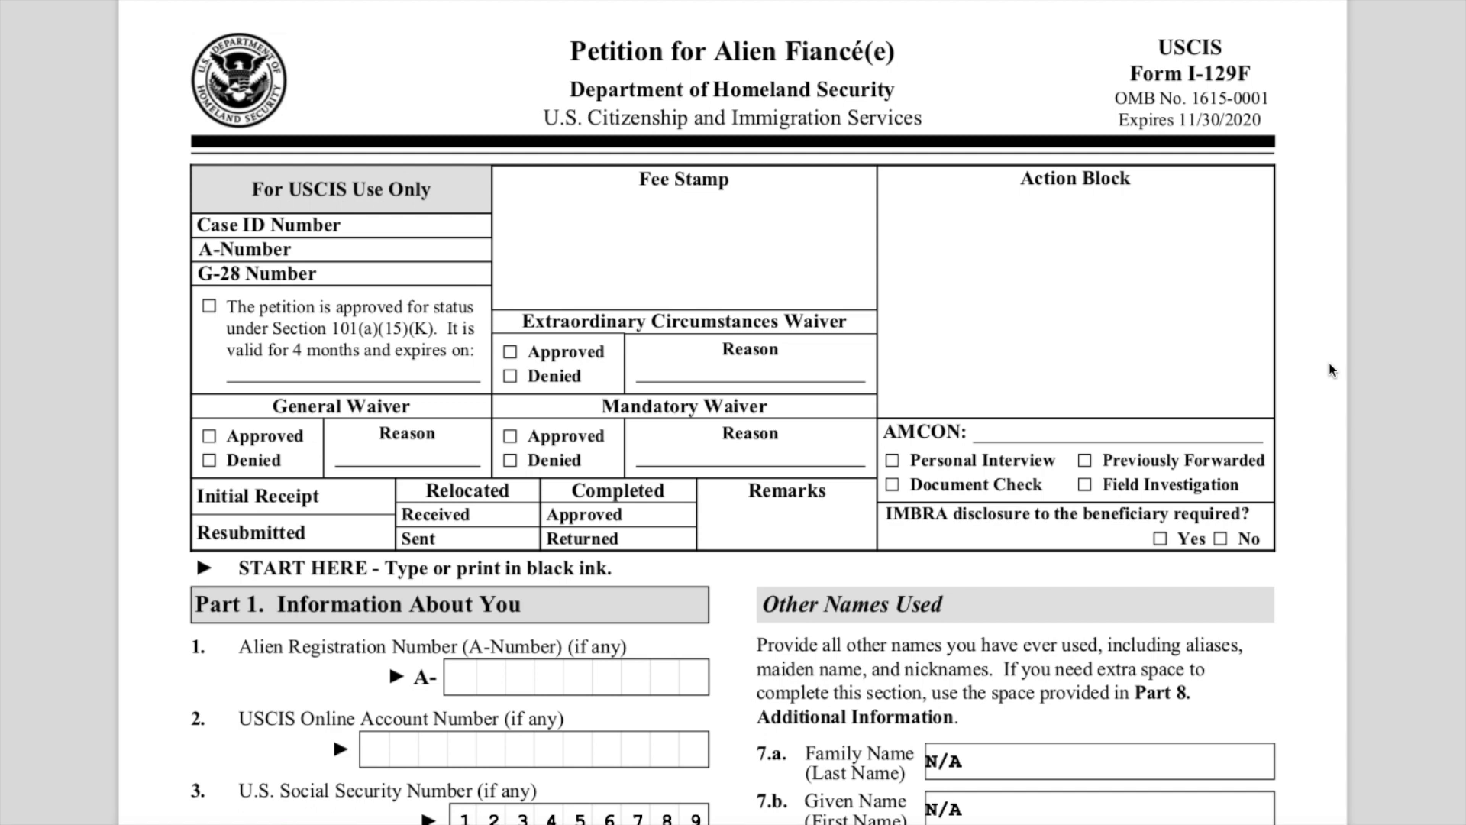
- Highlight the form's USCIS-use-only box and the START HERE instruction to type or print in black ink
drag(264, 189, 1274, 539)
scroll(1273, 539, down, 1)
drag(239, 463, 638, 463)
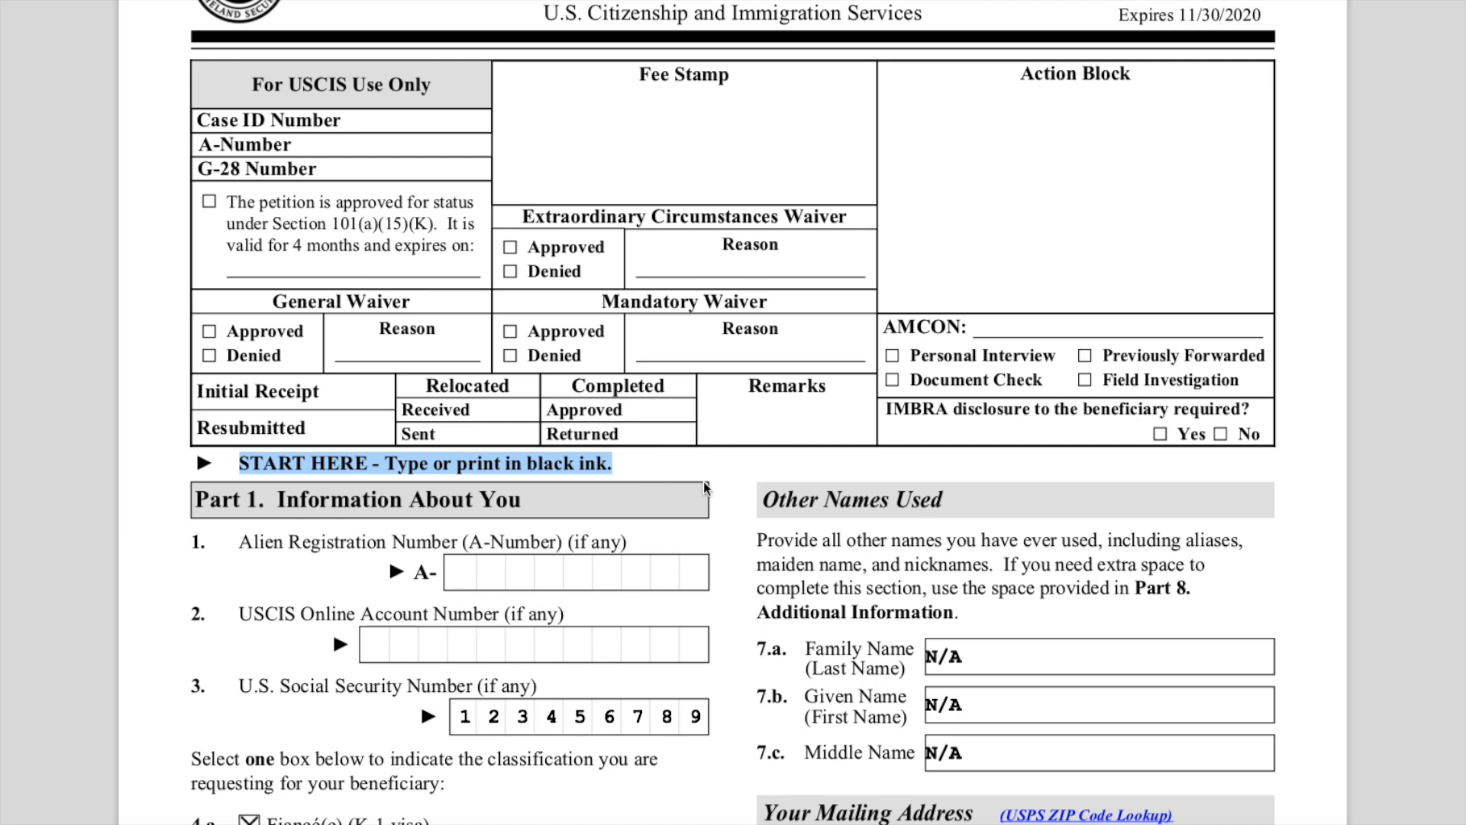
scroll(703, 481, down, 1)
click(389, 419)
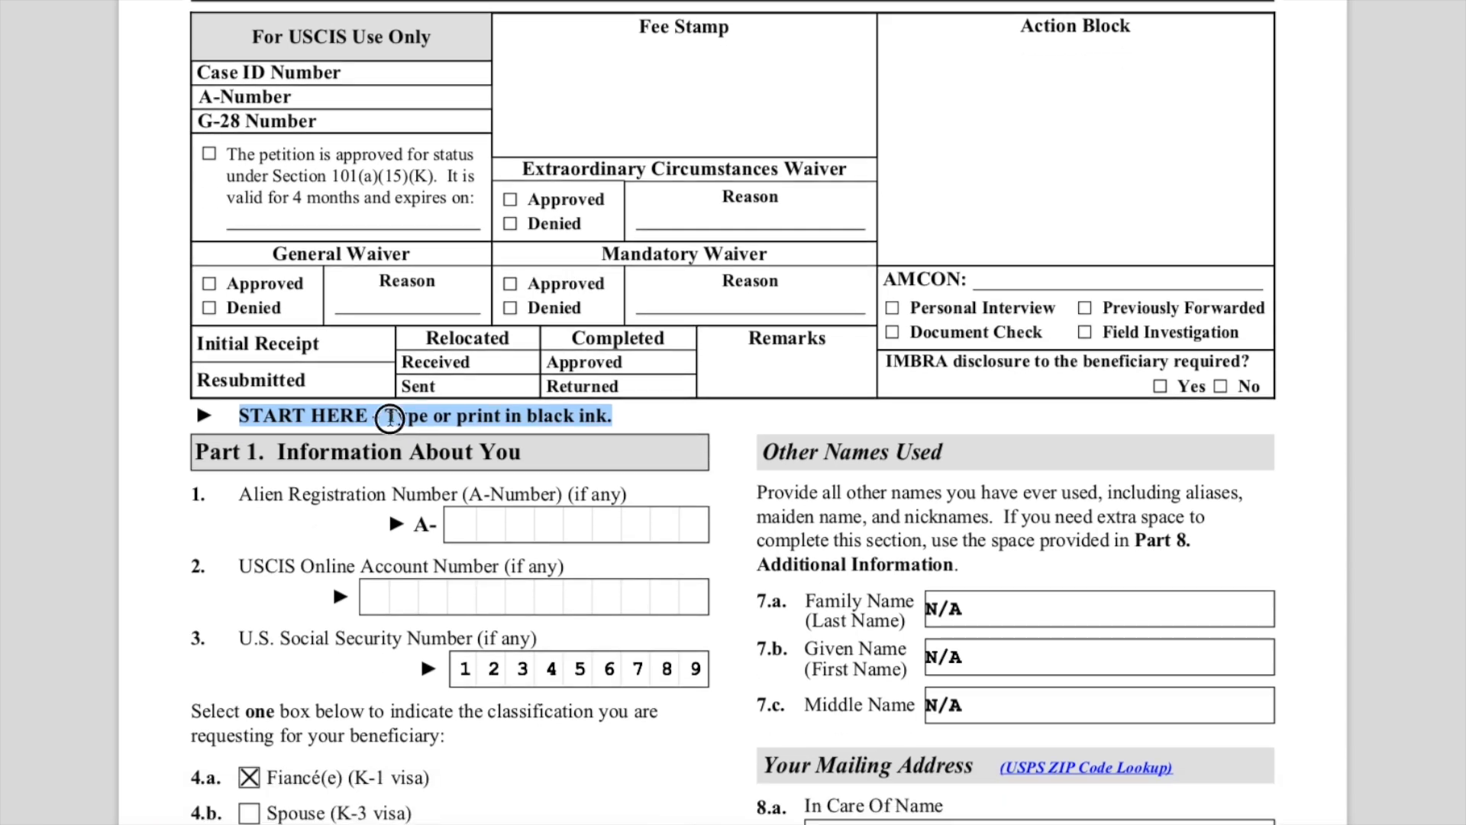
mouse_move(389, 418)
mouse_down()
mouse_move(608, 417)
mouse_move(685, 435)
mouse_up()
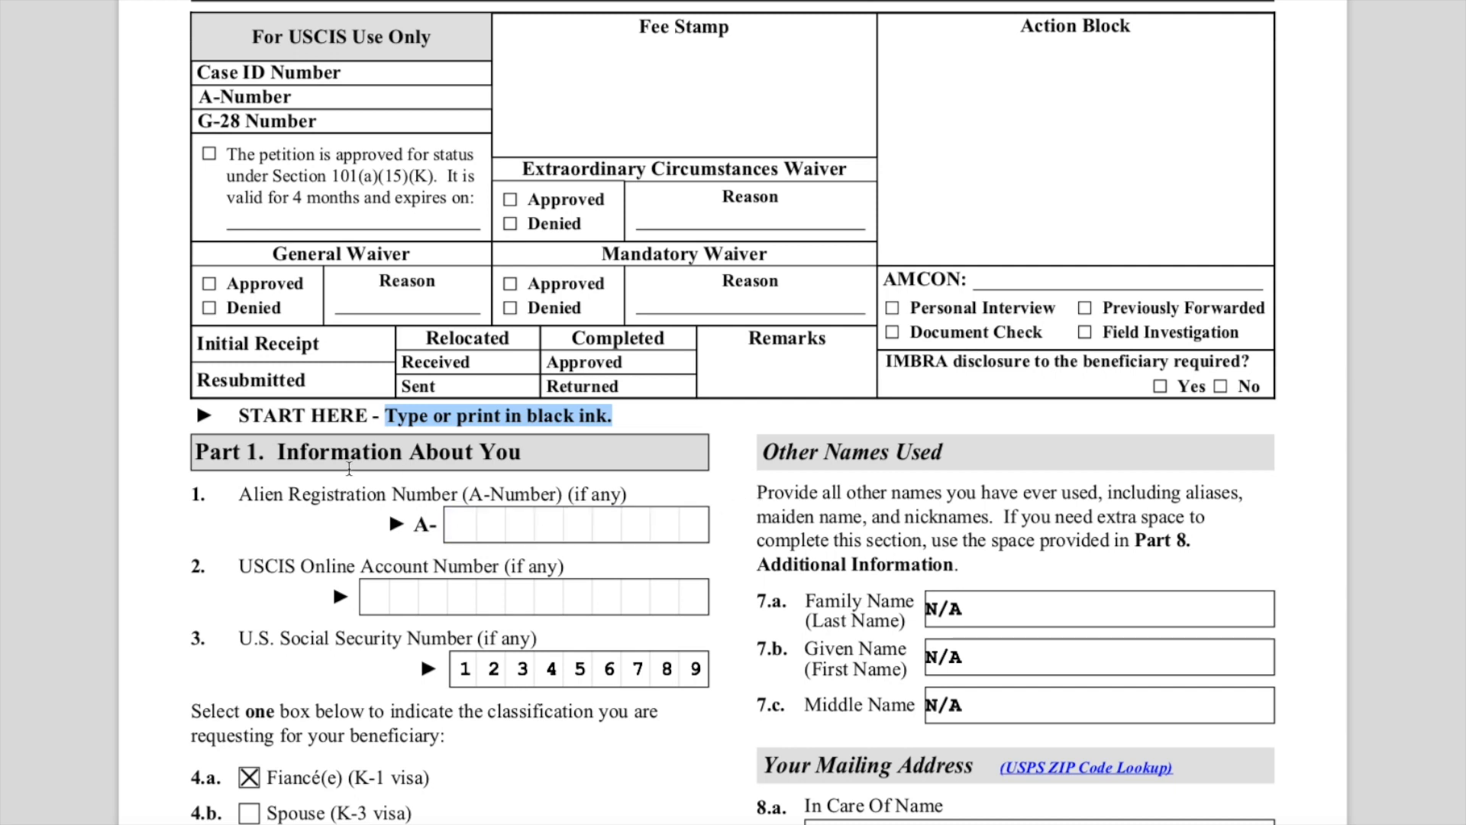
- Highlight the Part 1 heading and the Alien Registration Number question
drag(300, 453, 545, 455)
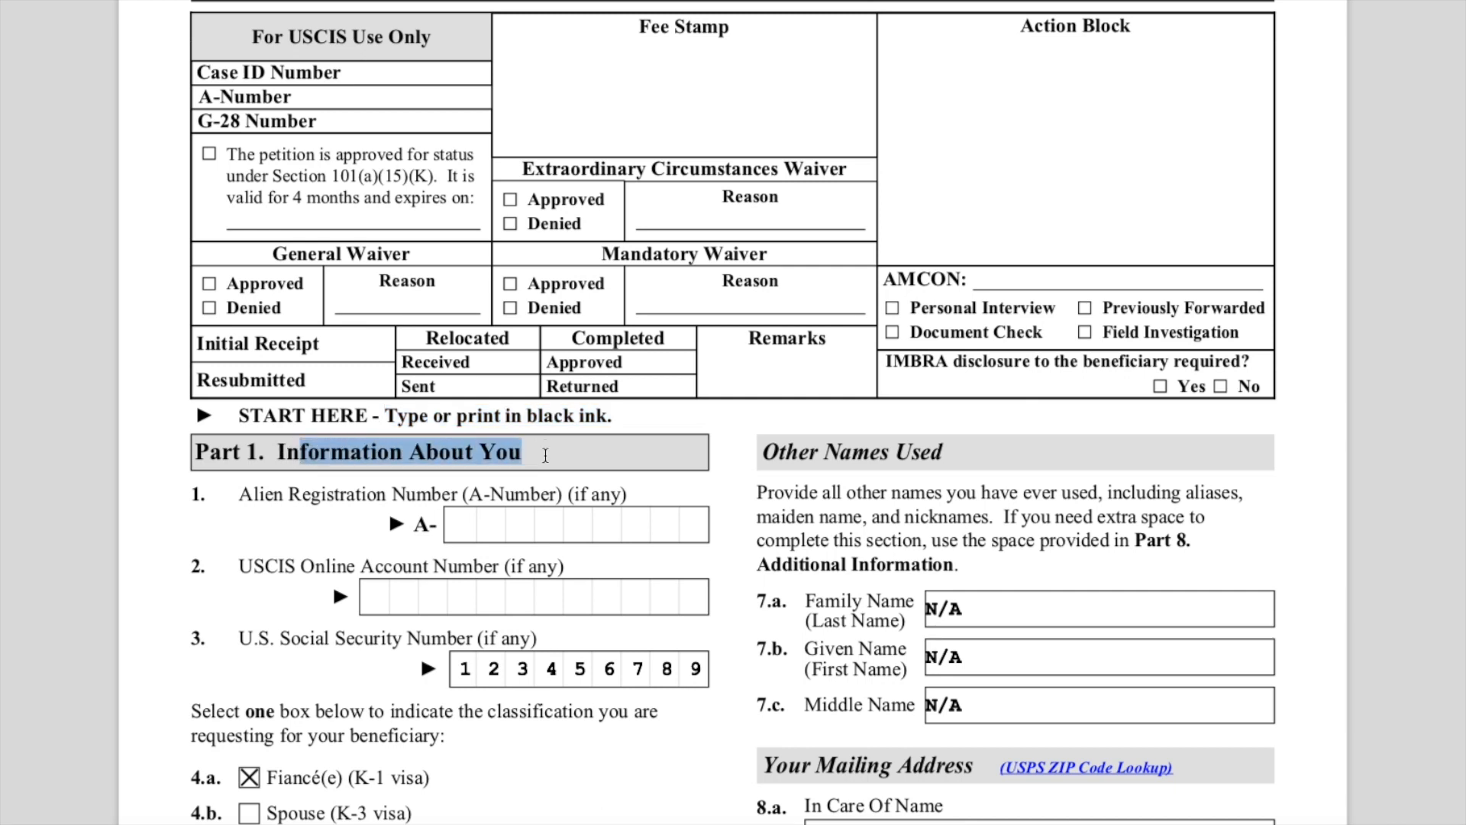
scroll(545, 455, down, 1)
drag(252, 476, 459, 474)
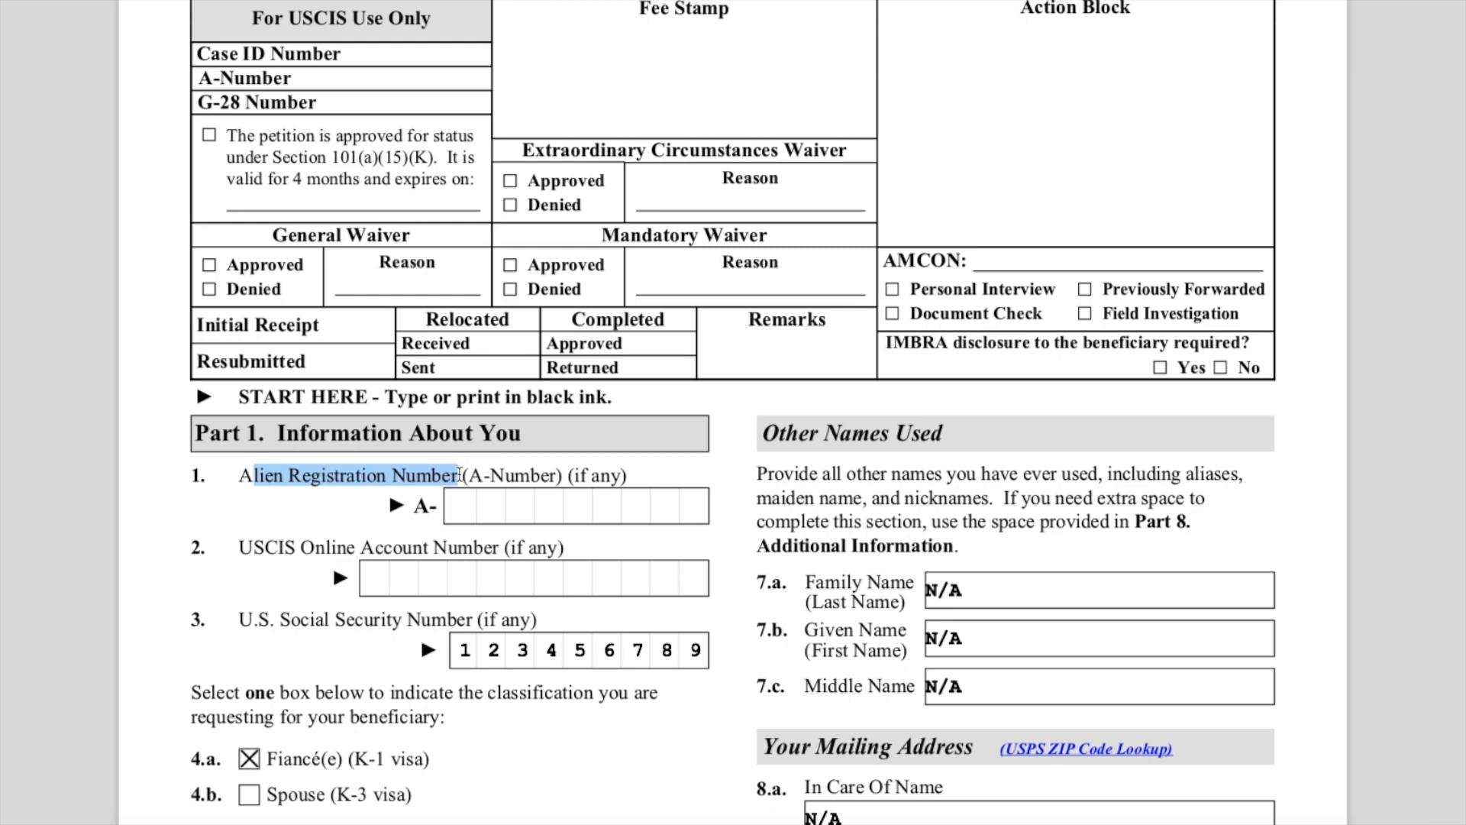
scroll(458, 474, down, 1)
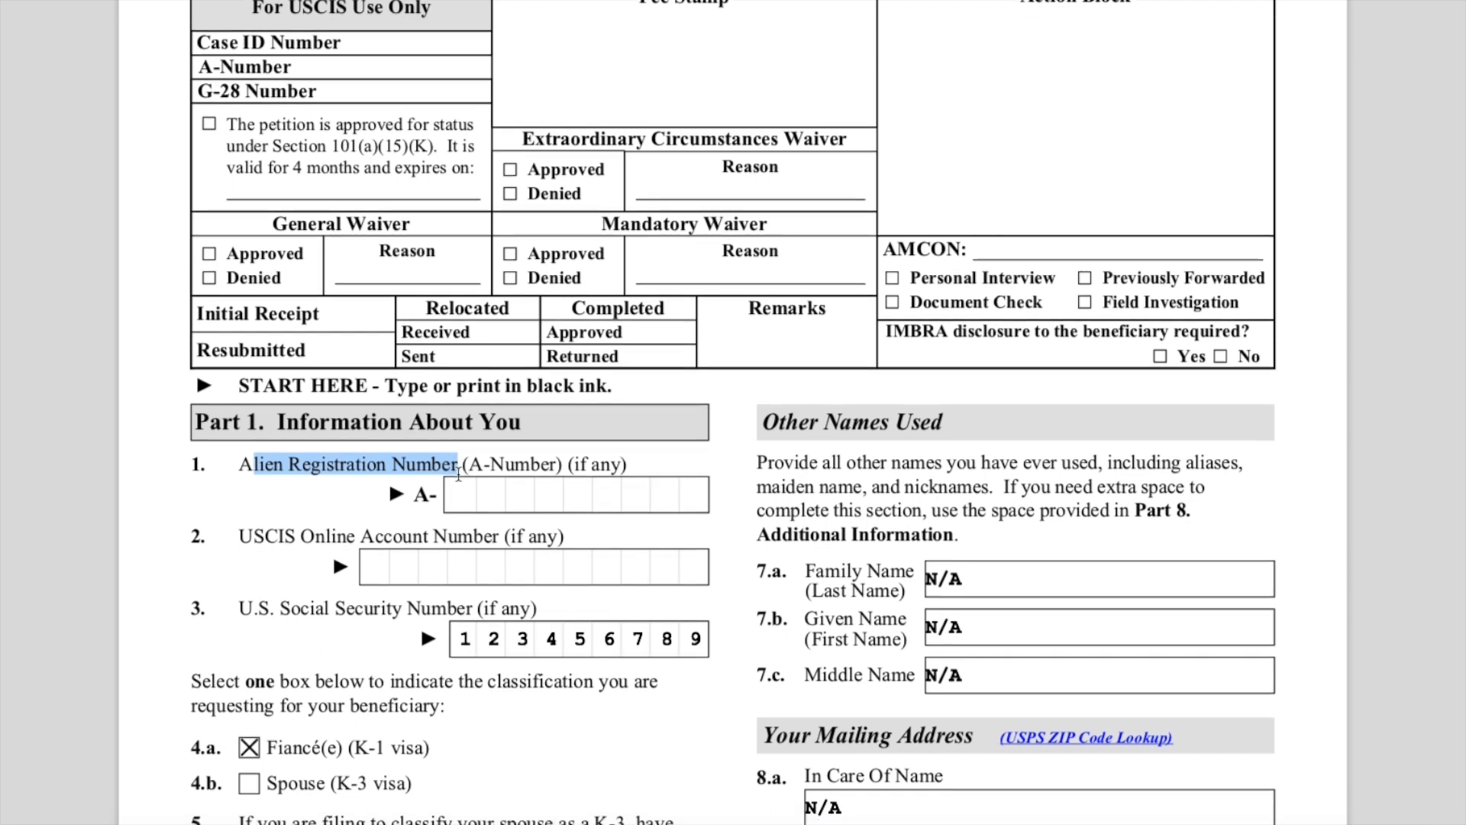
click(293, 493)
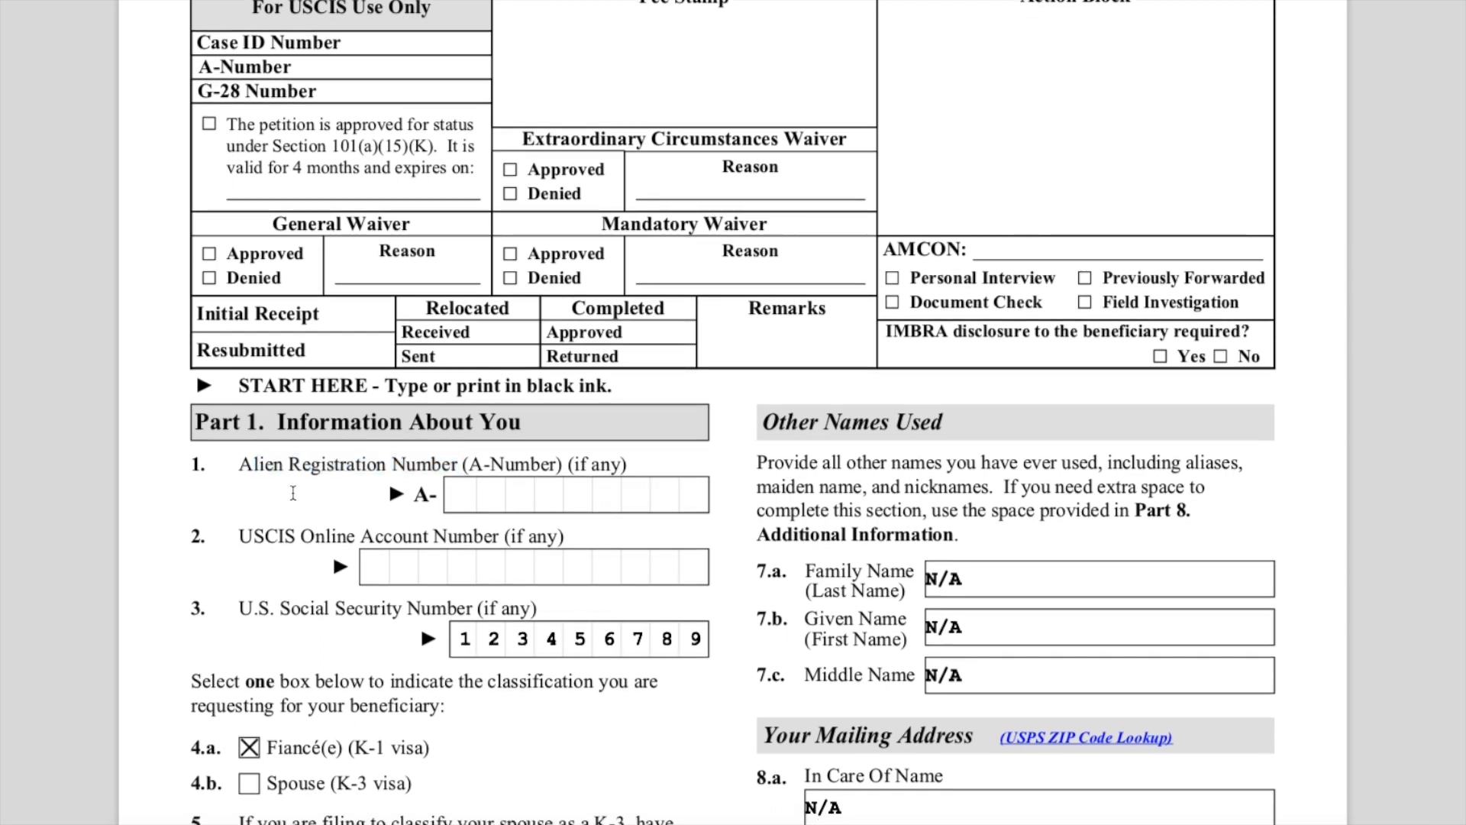
- Highlight the USCIS Online Account Number, Social Security Number and beneficiary classification questions
scroll(293, 493, down, 3)
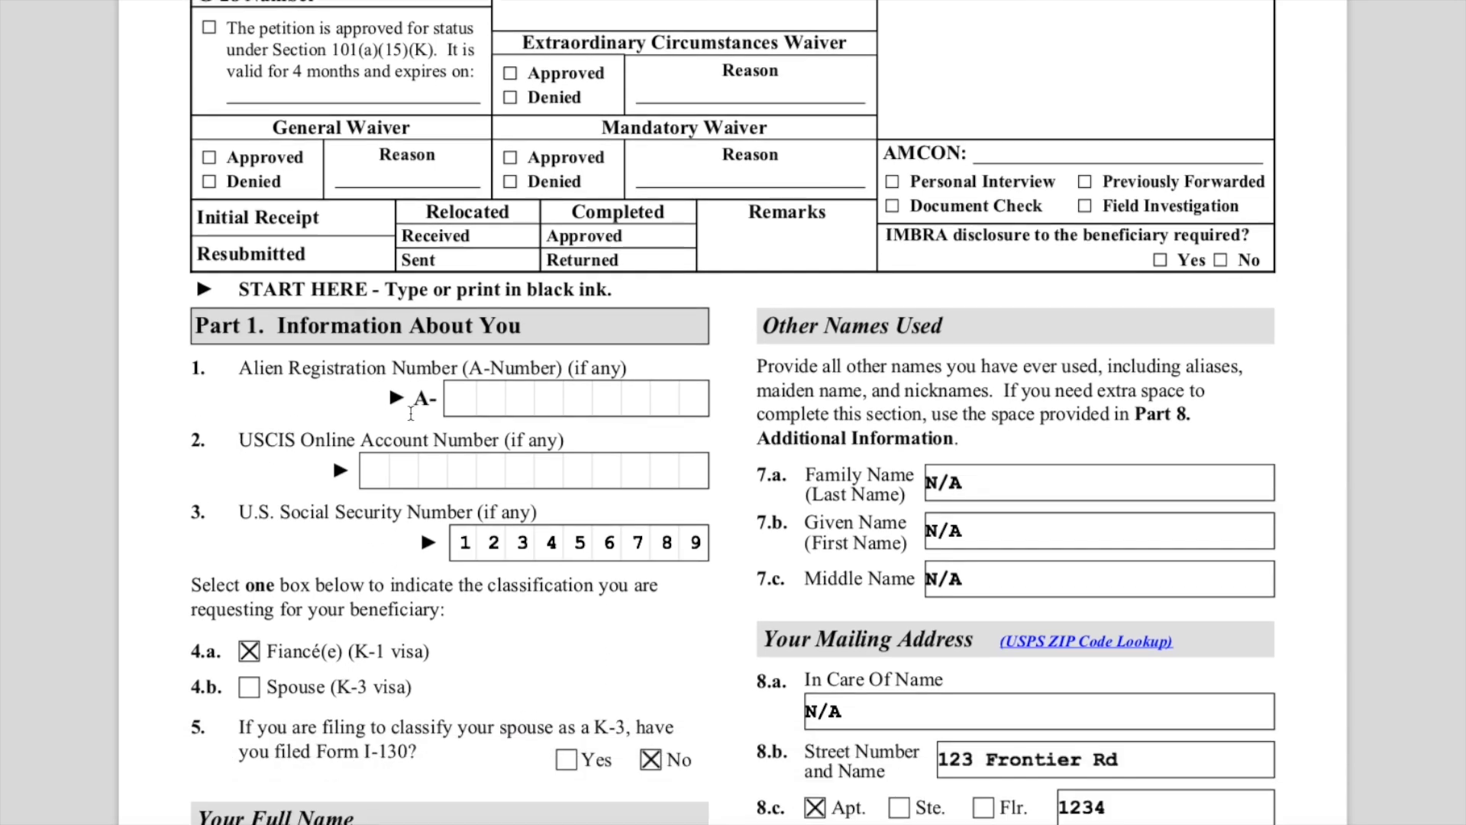
drag(241, 441, 505, 441)
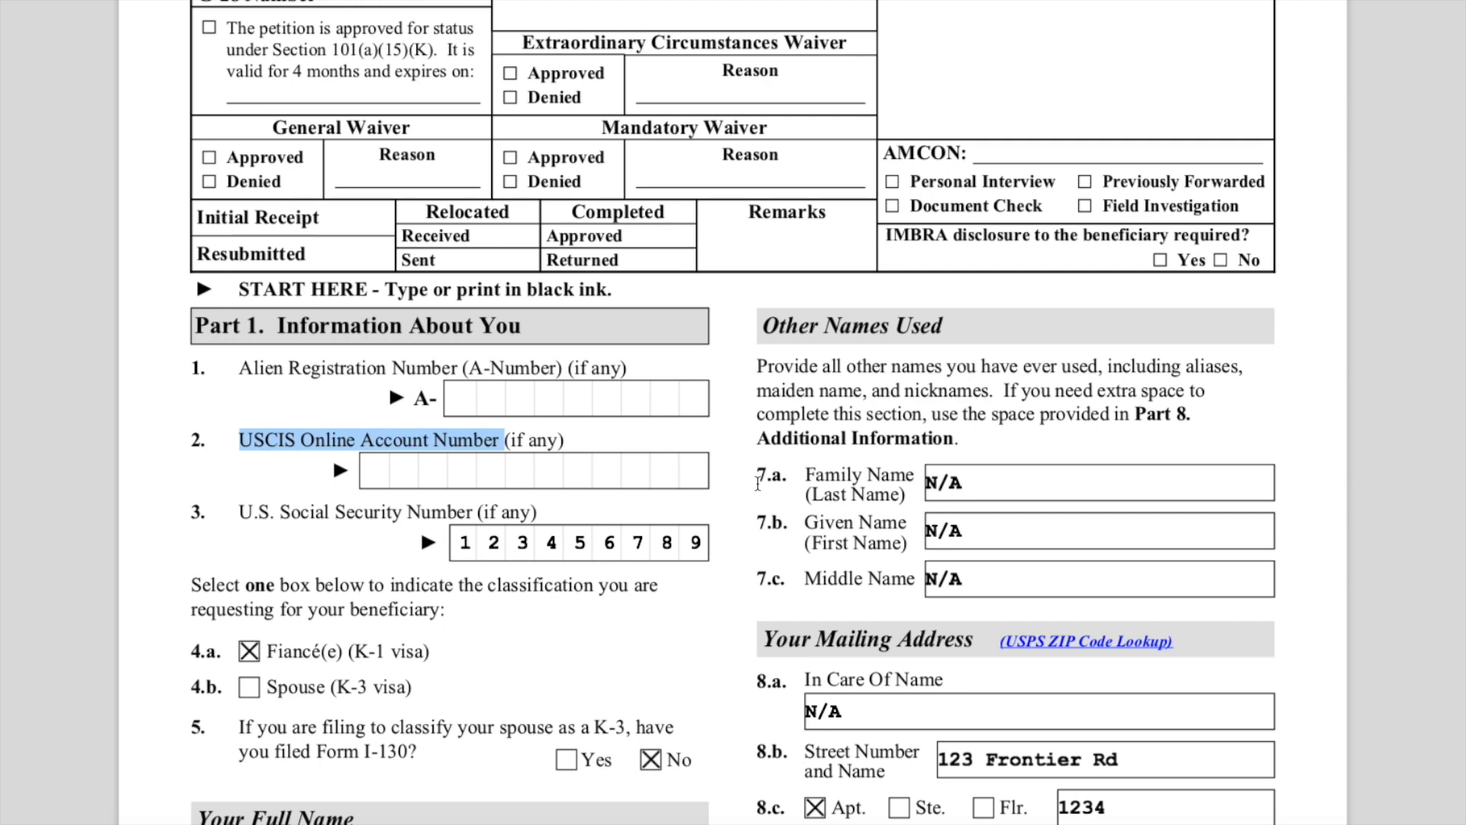
drag(244, 515, 459, 515)
scroll(459, 516, down, 1)
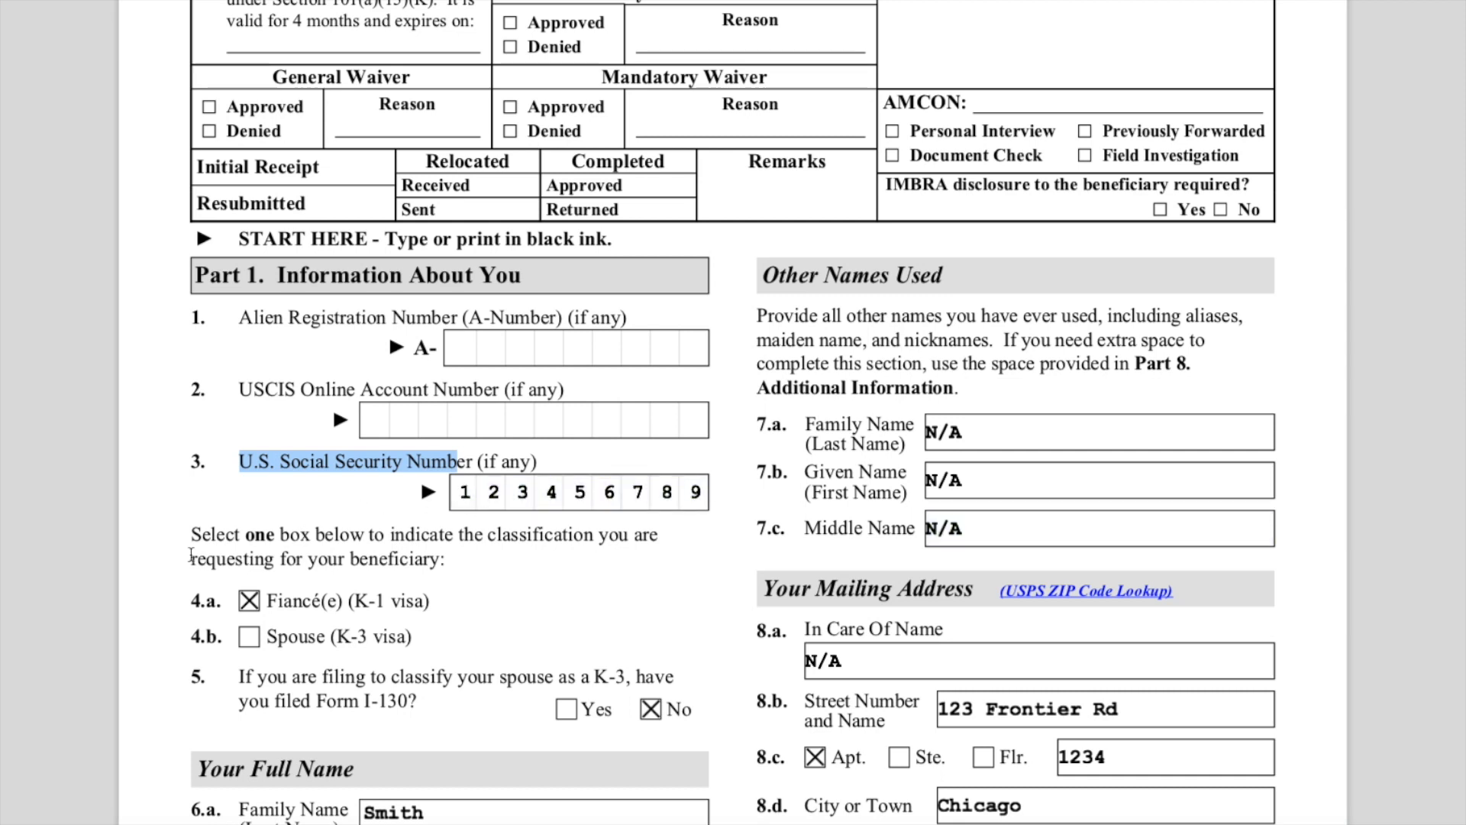
drag(195, 537, 470, 559)
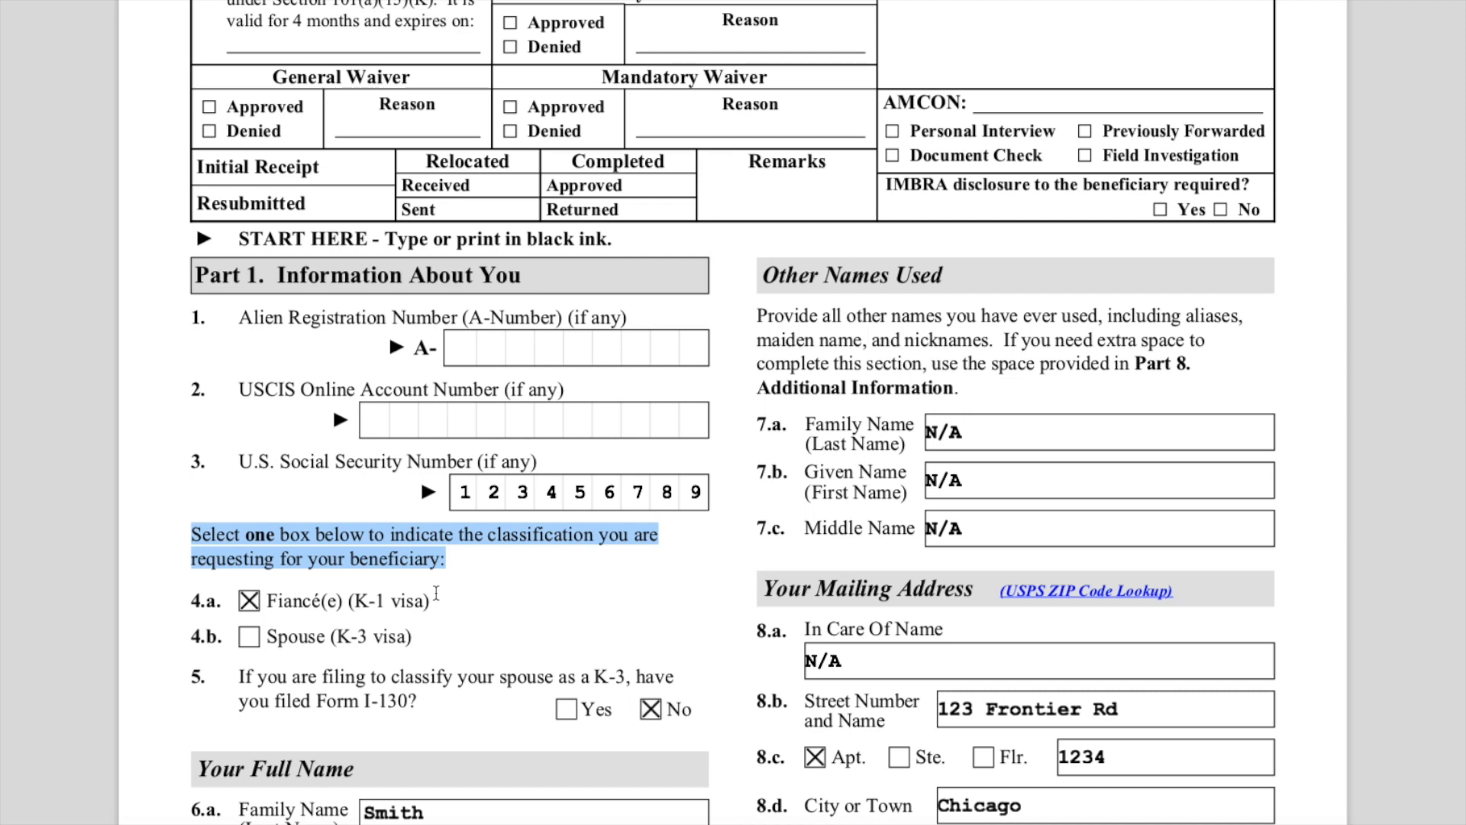
- Highlight the Fiancé(e) K-1 visa option and question 5 about Form I-130, then scroll to Your Full Name
scroll(436, 592, down, 1)
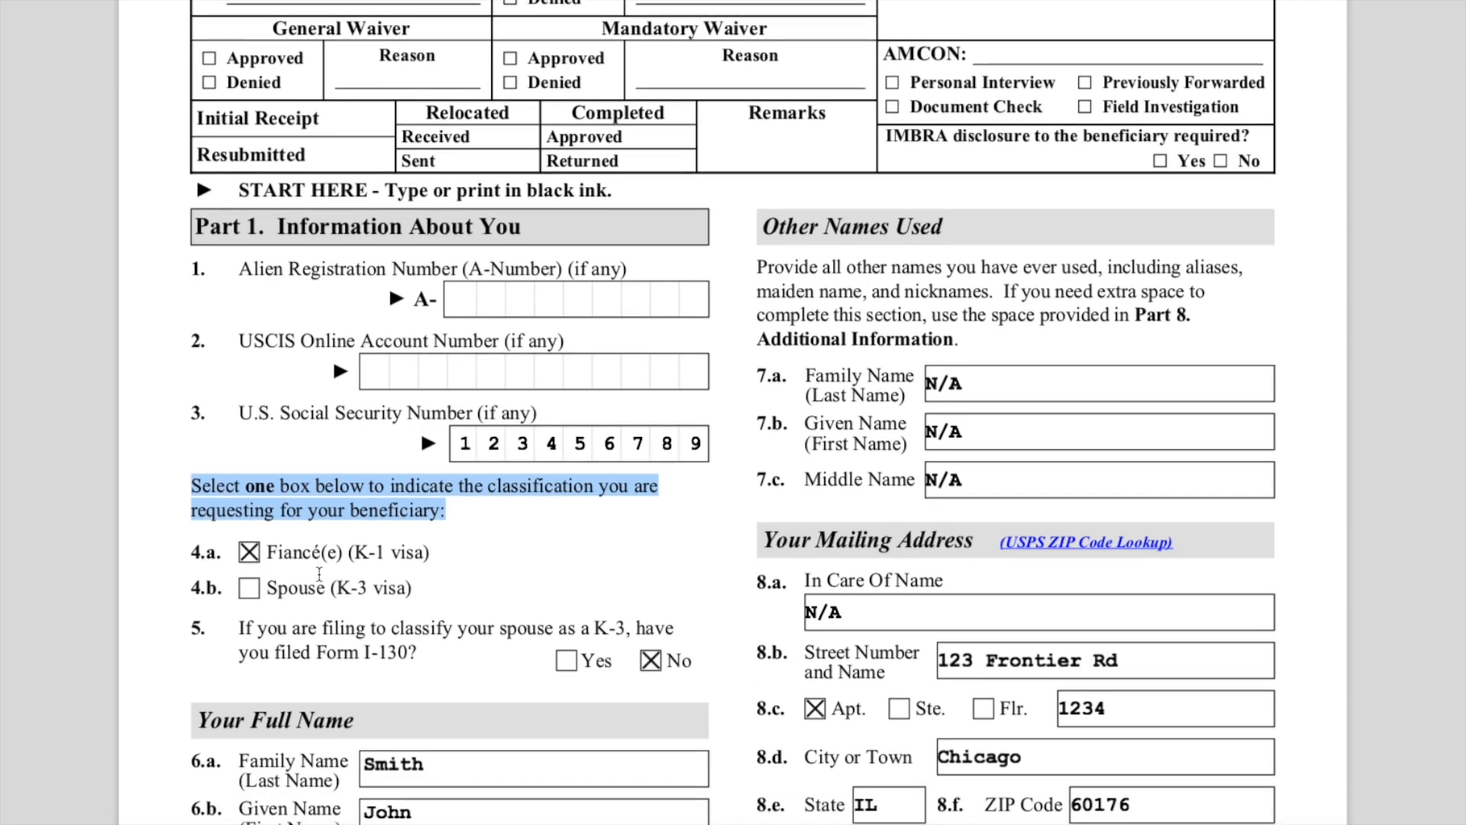
drag(273, 550, 442, 553)
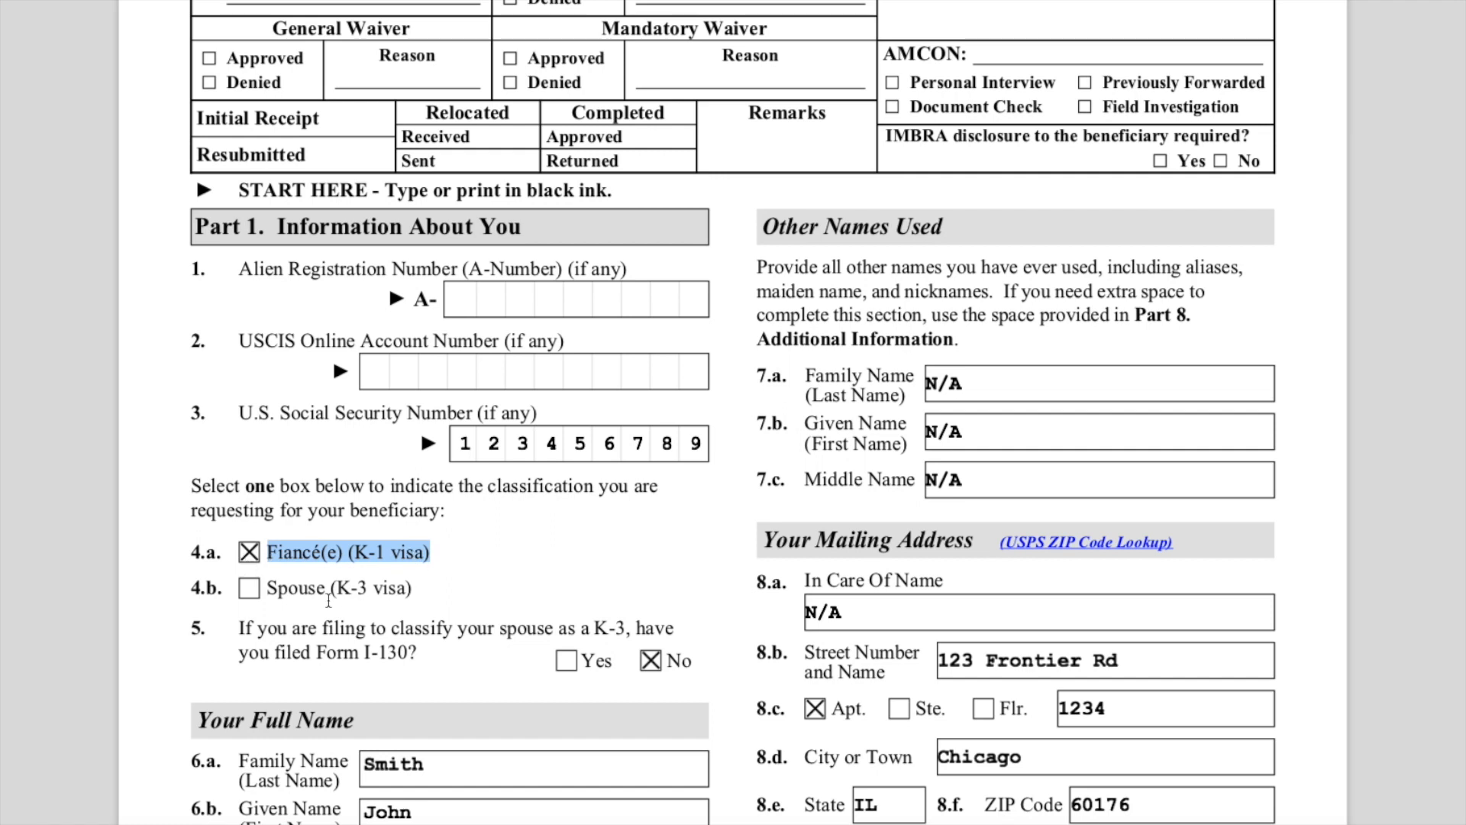
drag(229, 588, 462, 676)
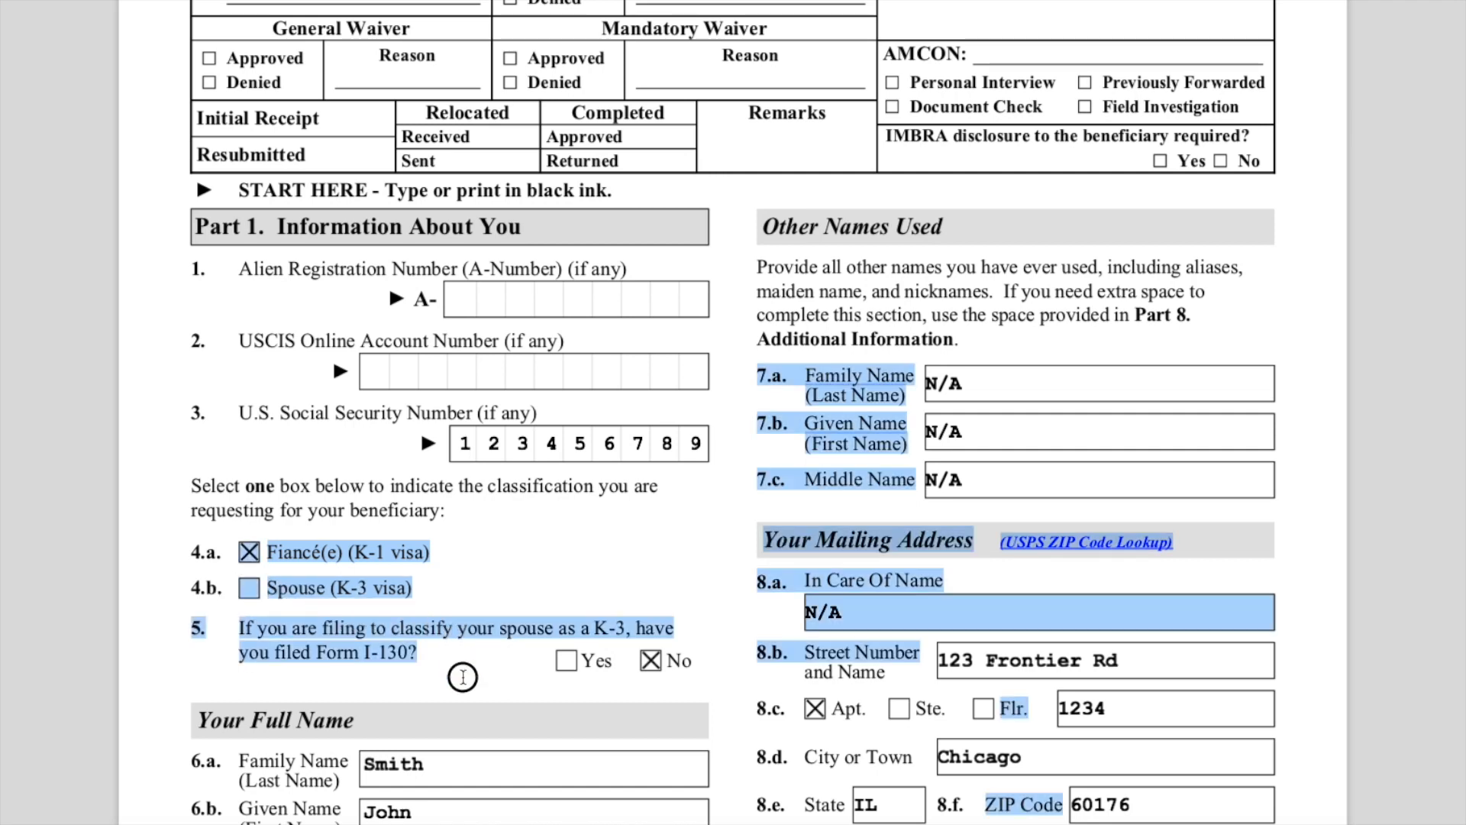
click(489, 604)
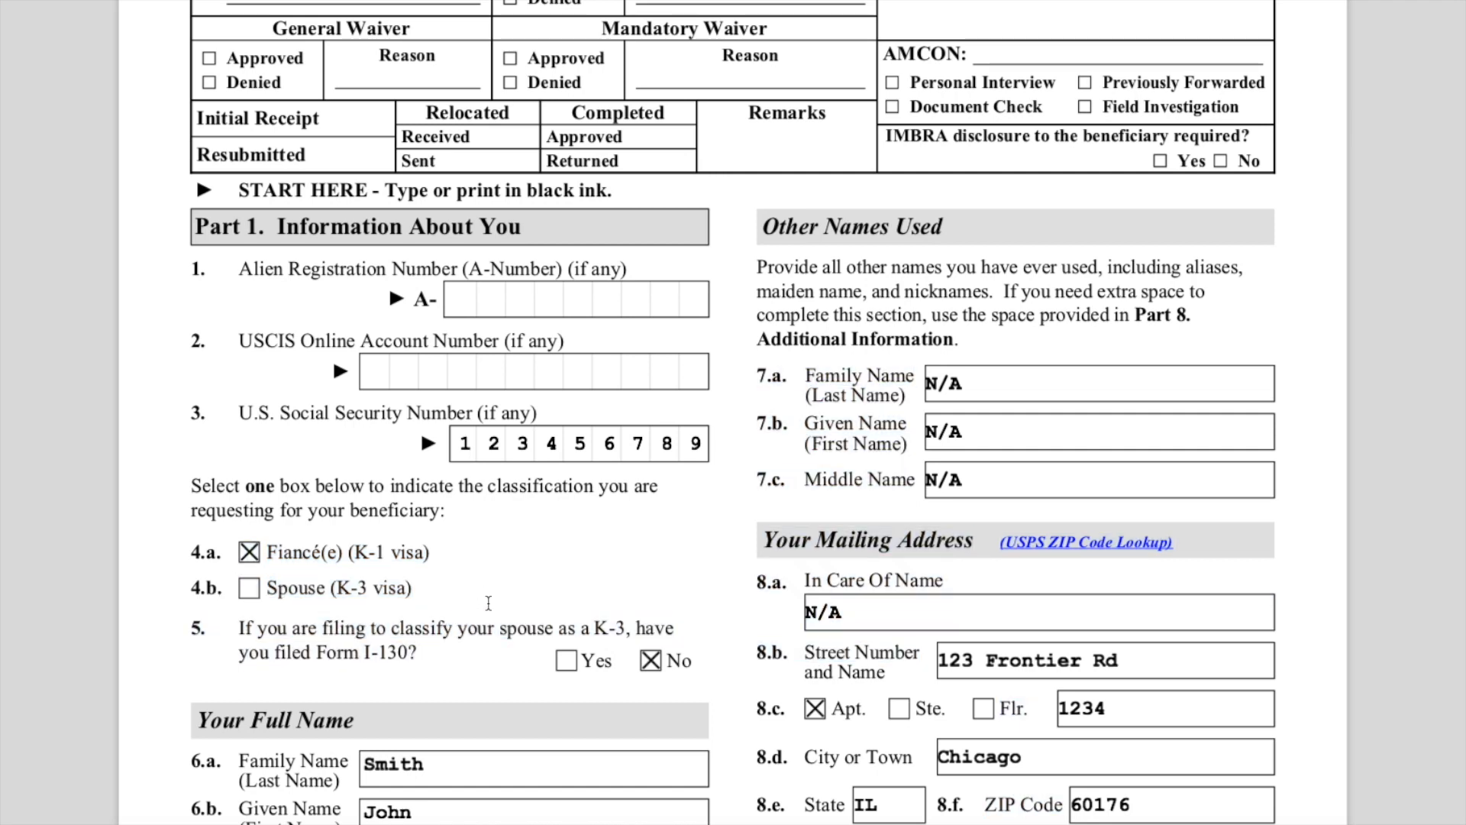
drag(337, 655, 413, 652)
click(526, 596)
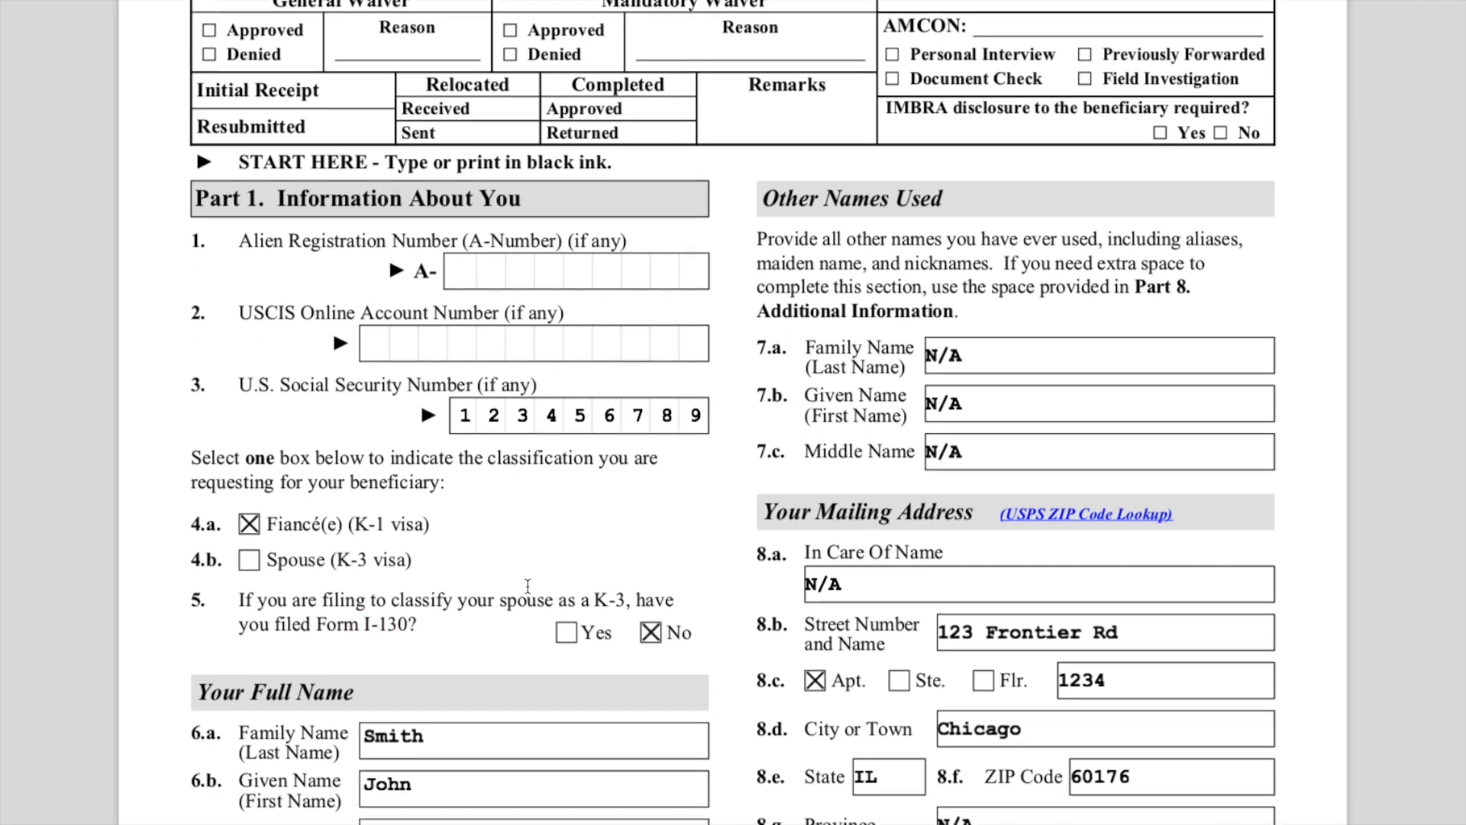
scroll(528, 586, down, 1)
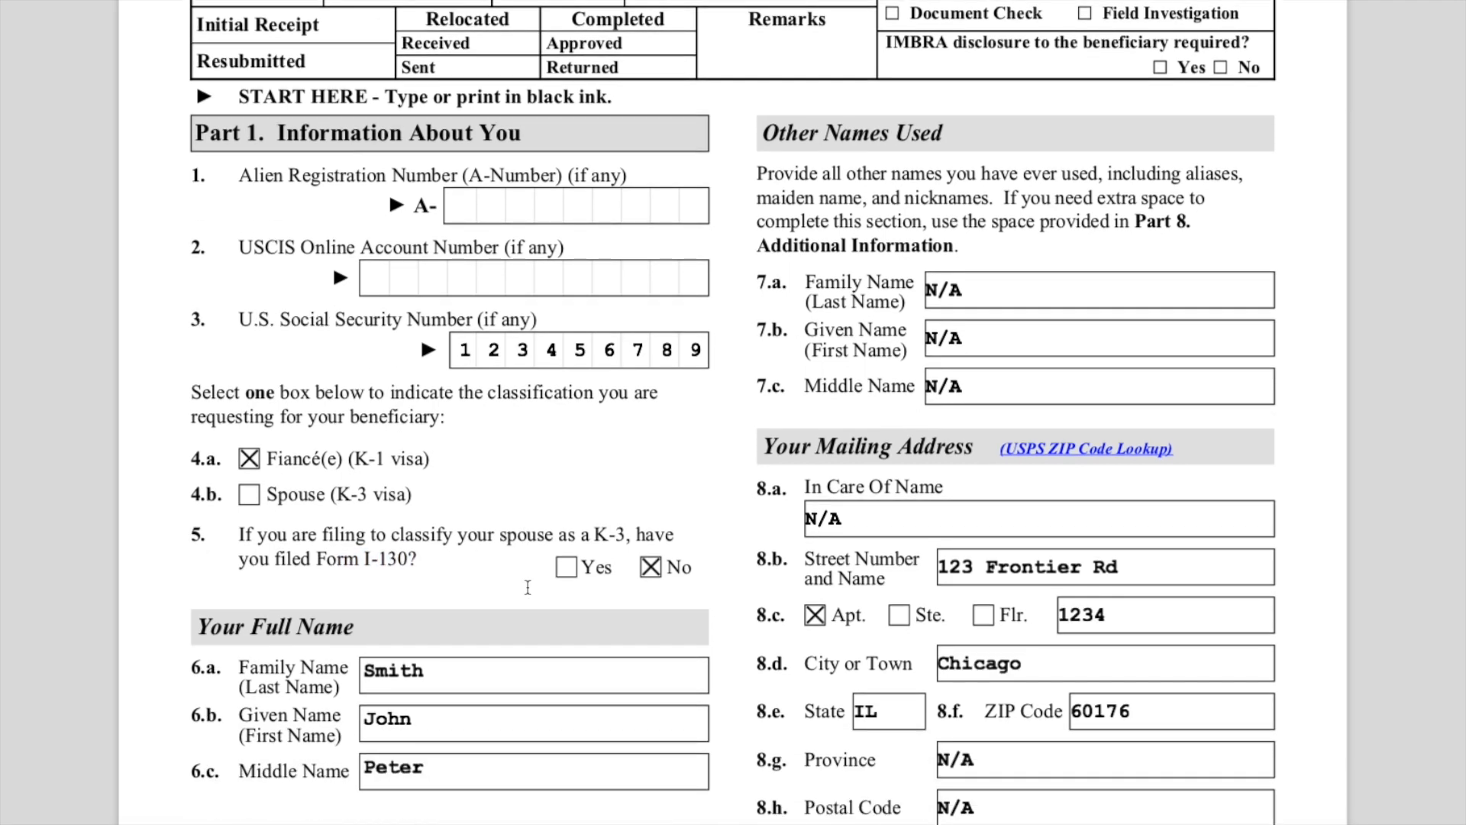
scroll(528, 587, down, 1)
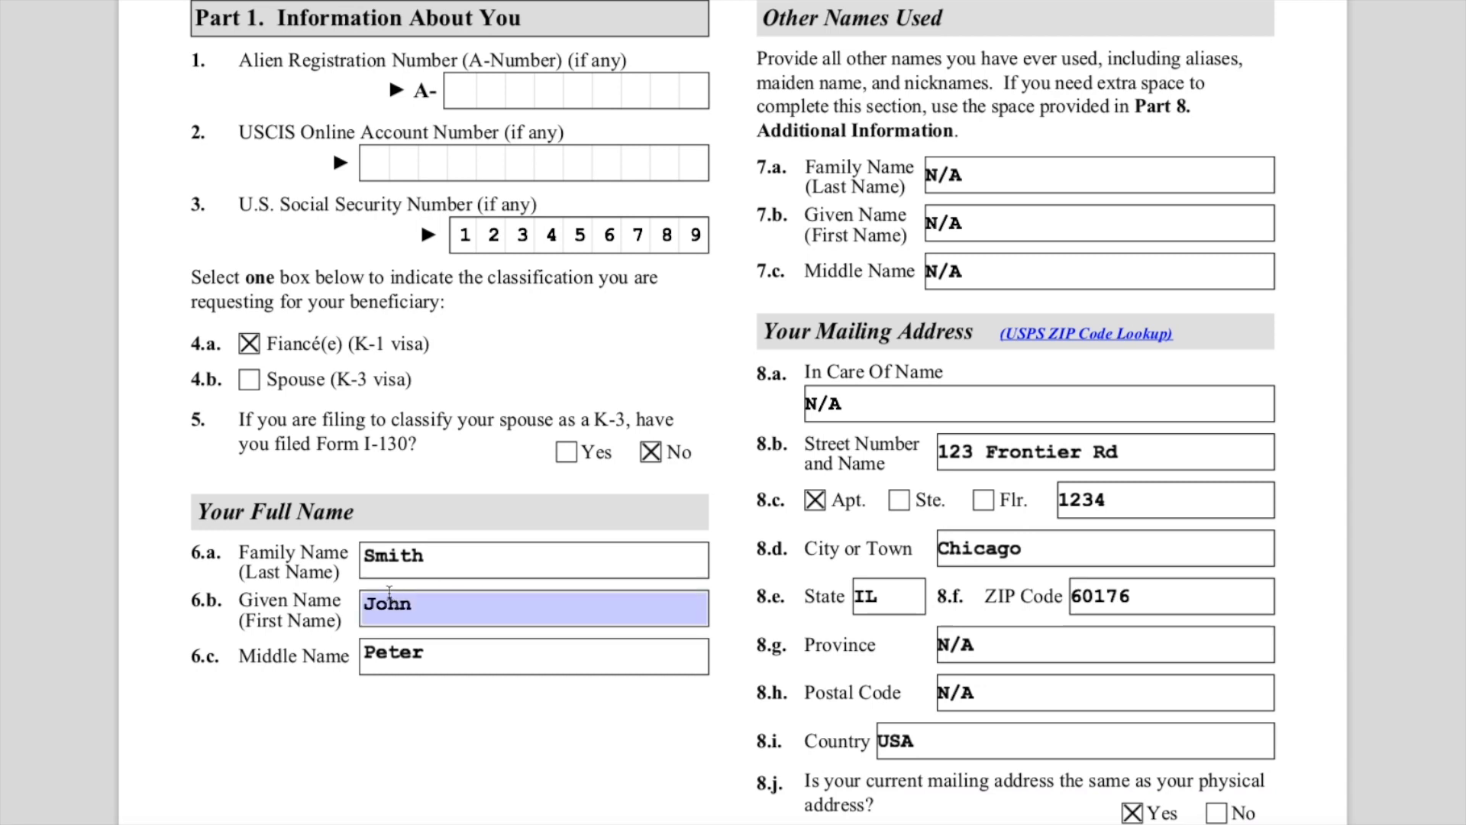
- Highlight the Your Full Name heading with its name labels and select the given and middle name entries
drag(197, 511, 281, 622)
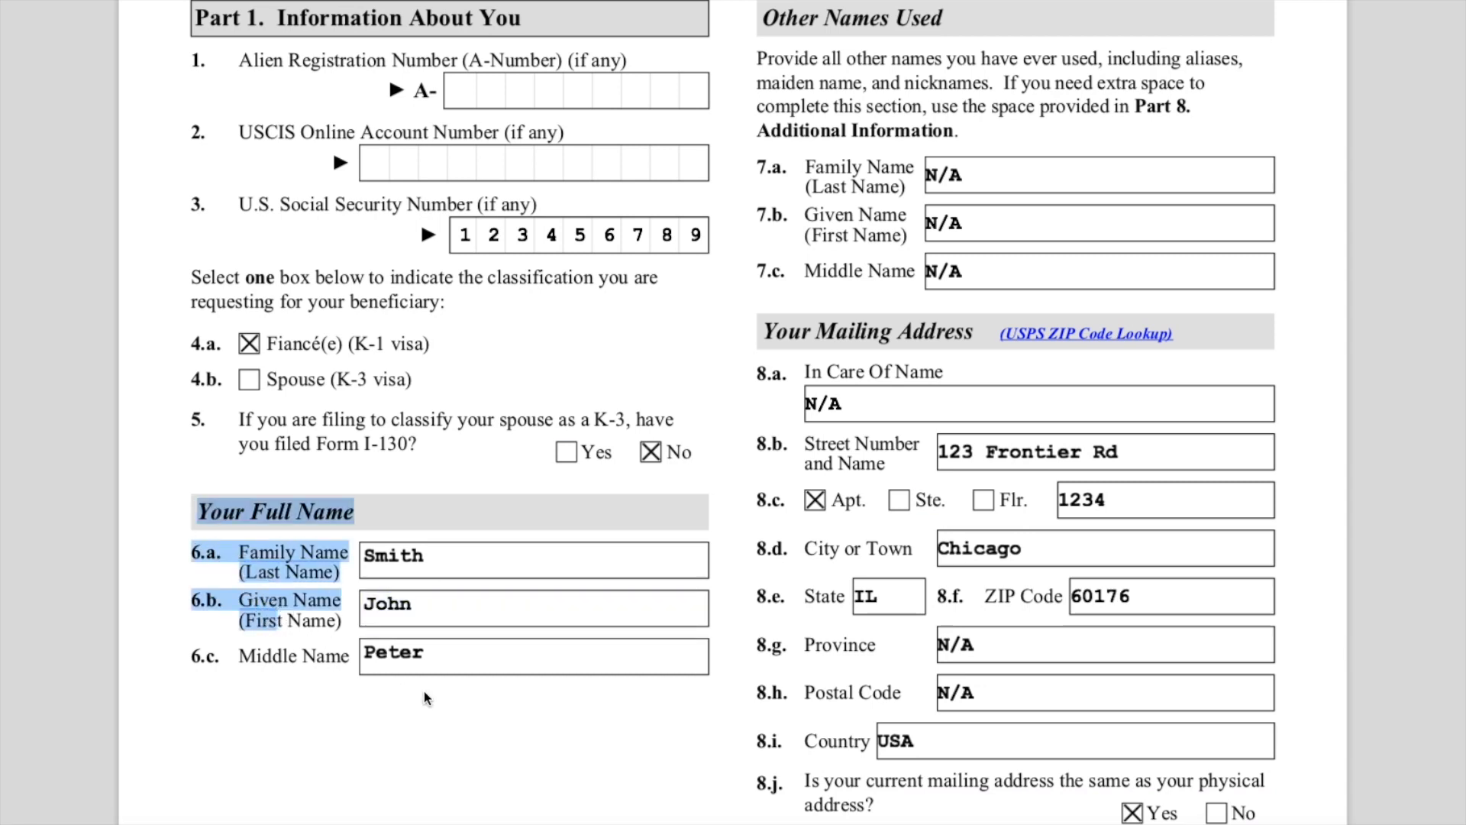
click(524, 729)
double_click(451, 609)
double_click(456, 654)
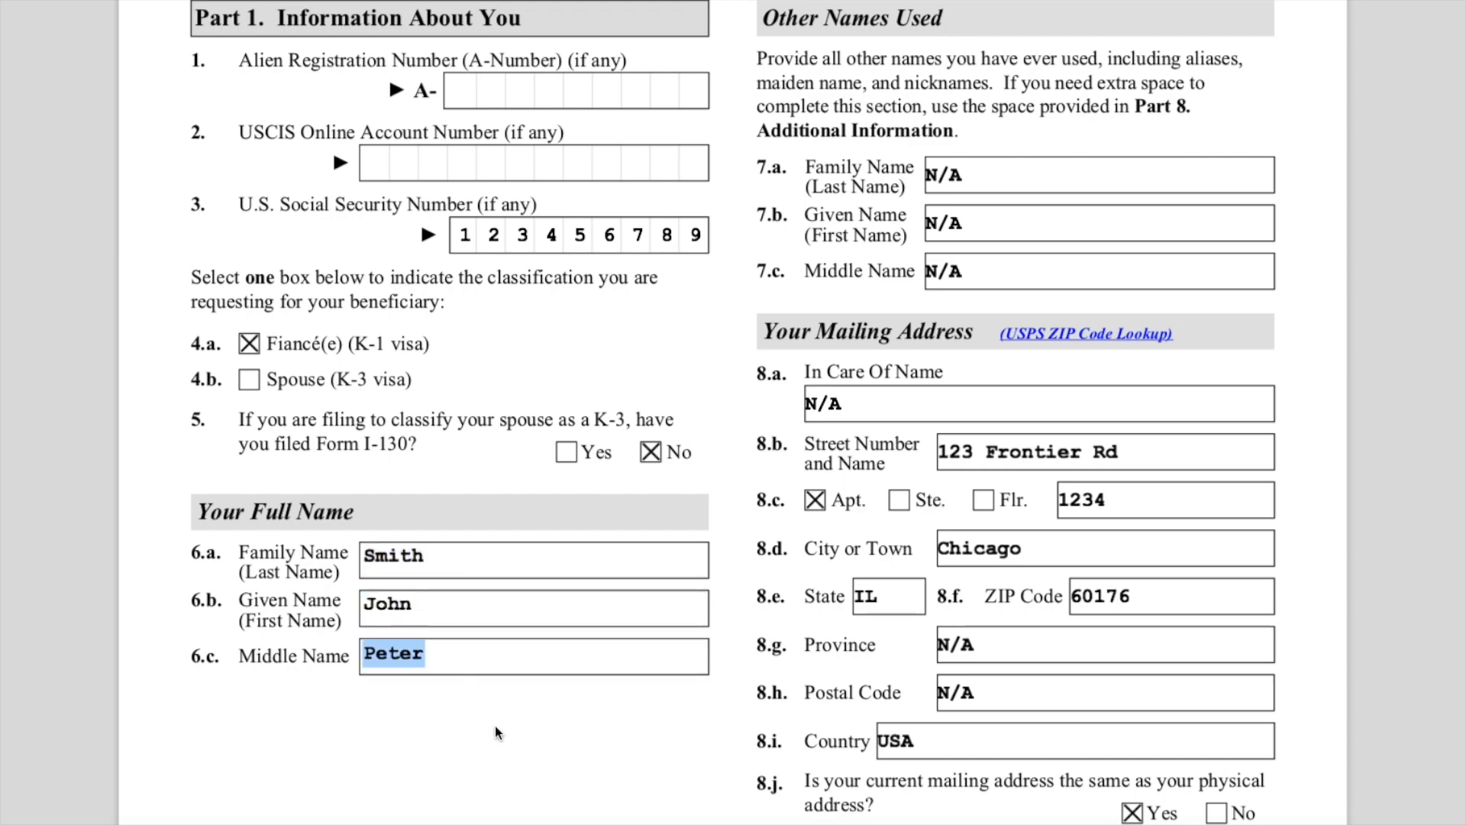
- Review the Your Mailing Address entries, selecting the street, apartment number and ZIP code fields
scroll(508, 732, down, 3)
scroll(539, 729, up, 6)
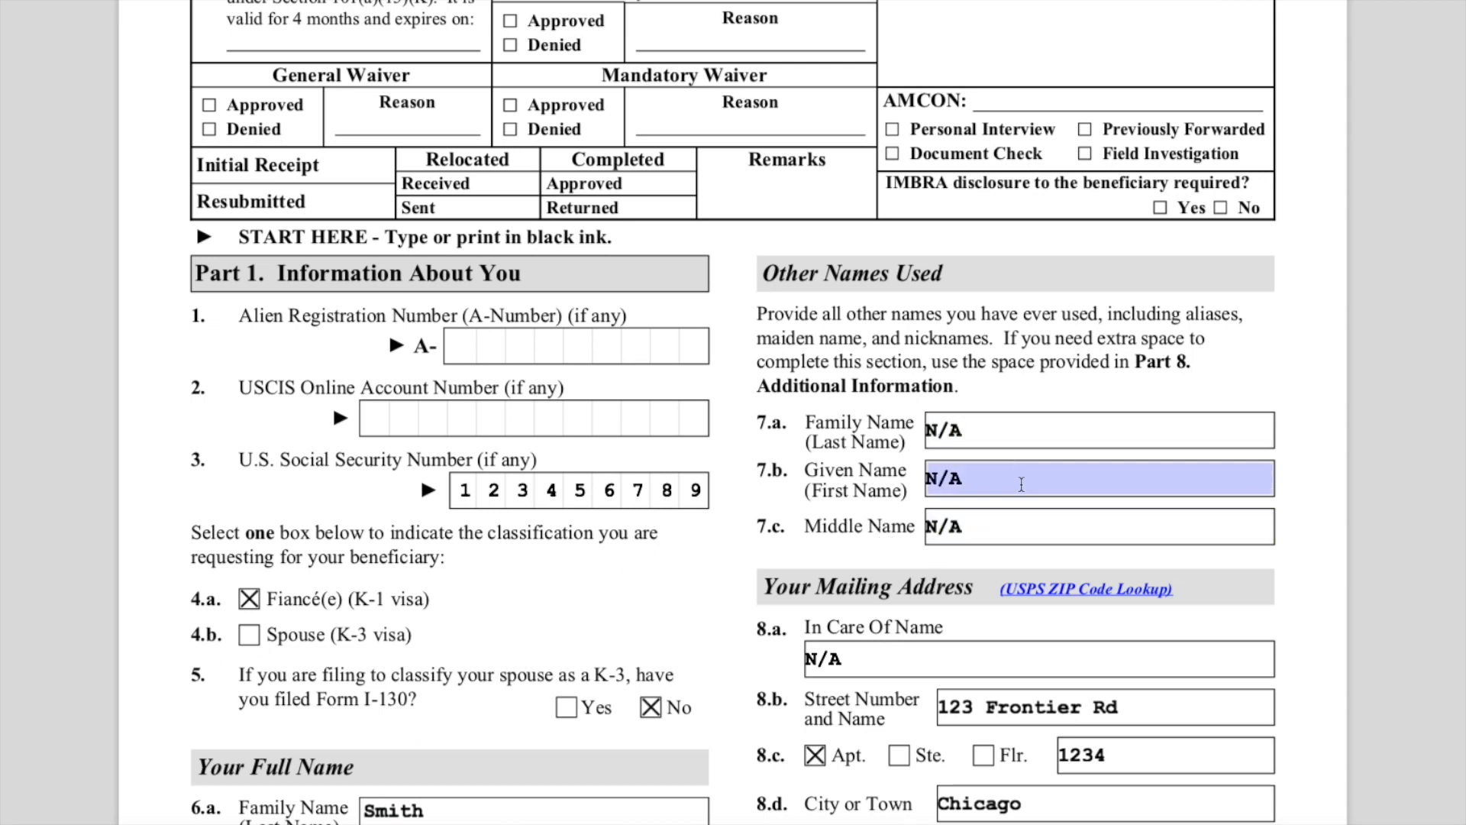
scroll(1021, 486, down, 2)
scroll(1020, 486, down, 2)
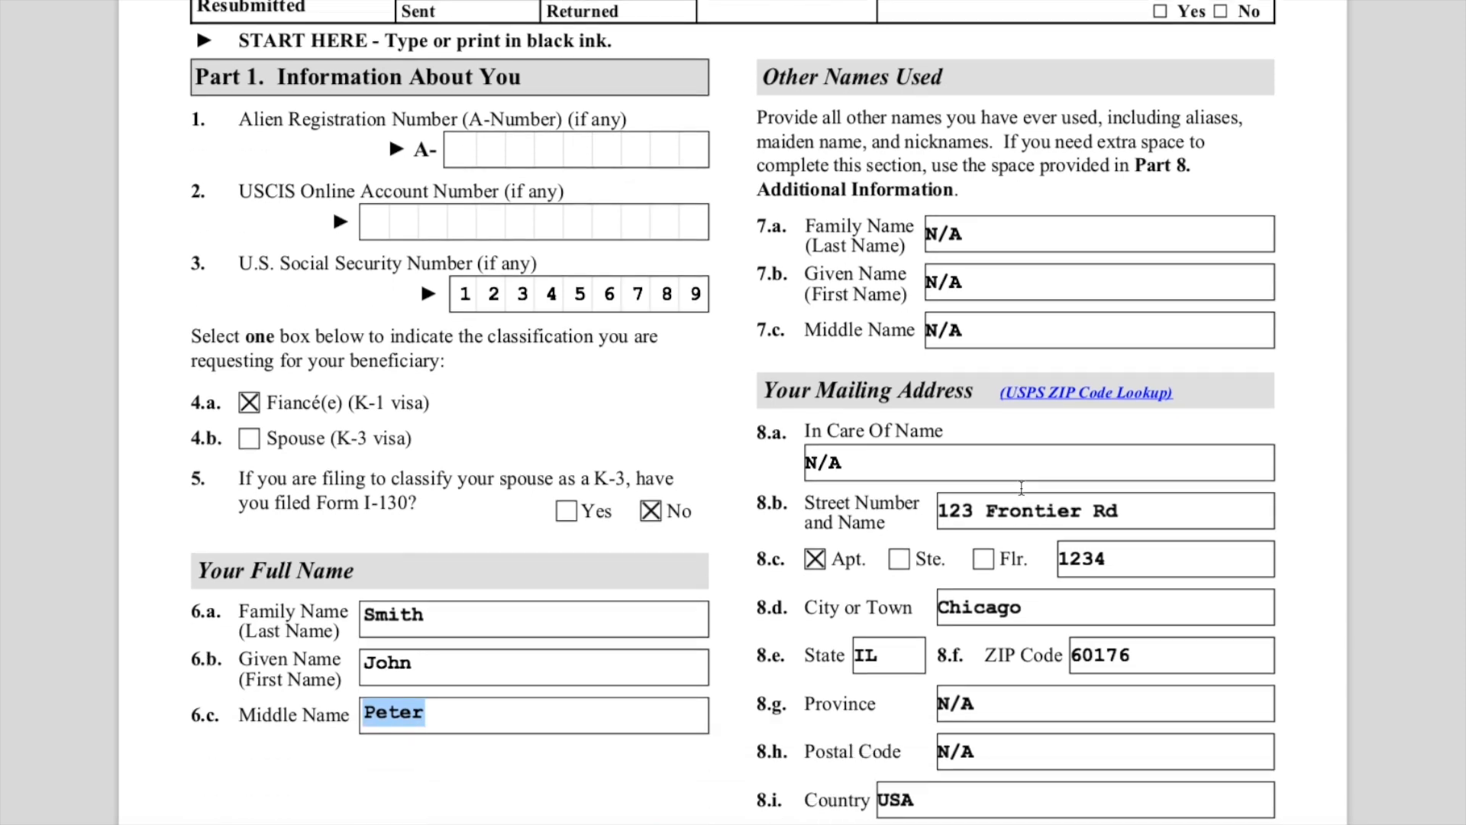
scroll(972, 468, down, 3)
scroll(973, 469, down, 1)
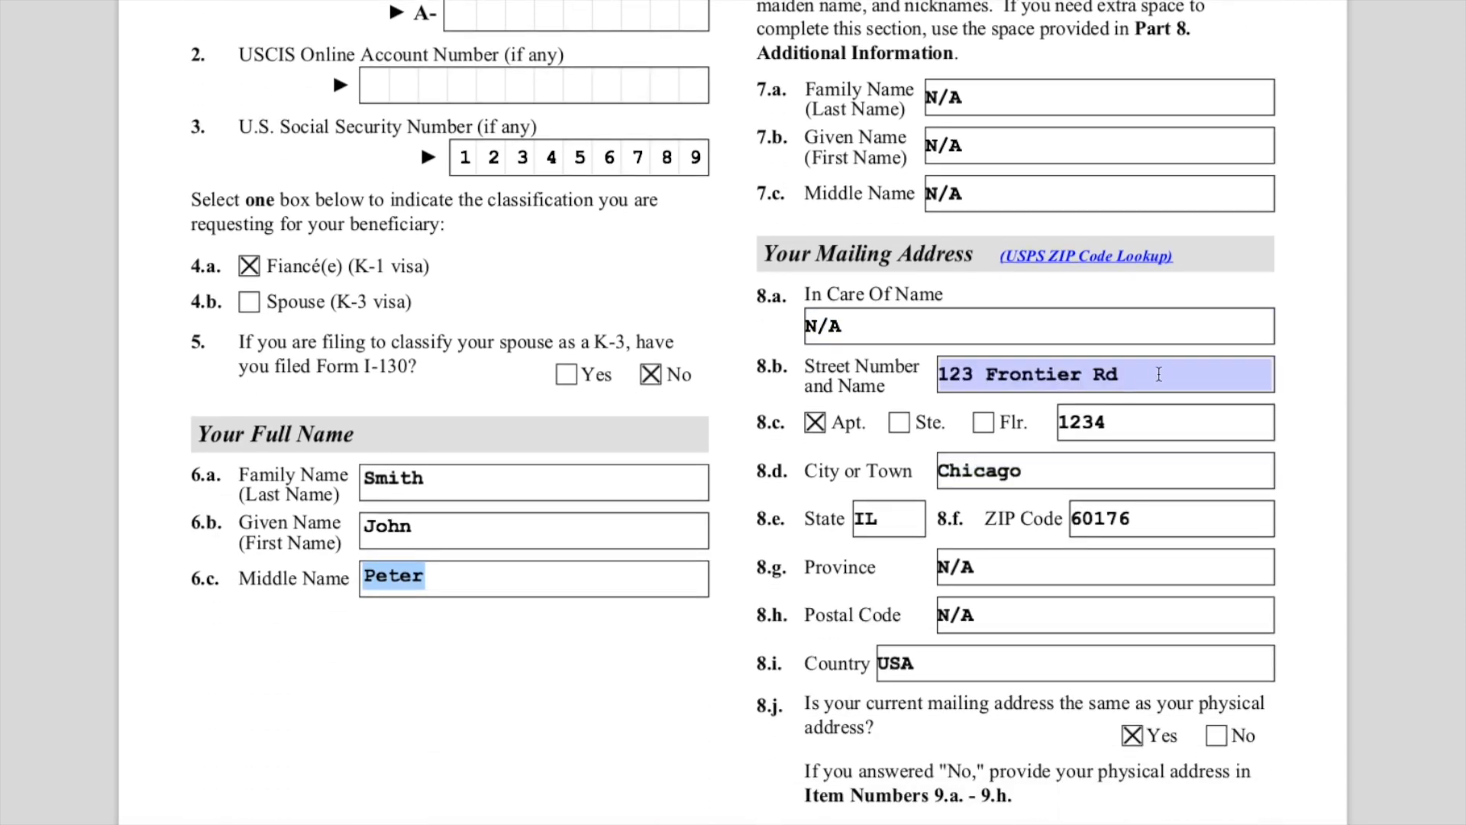
click(1159, 374)
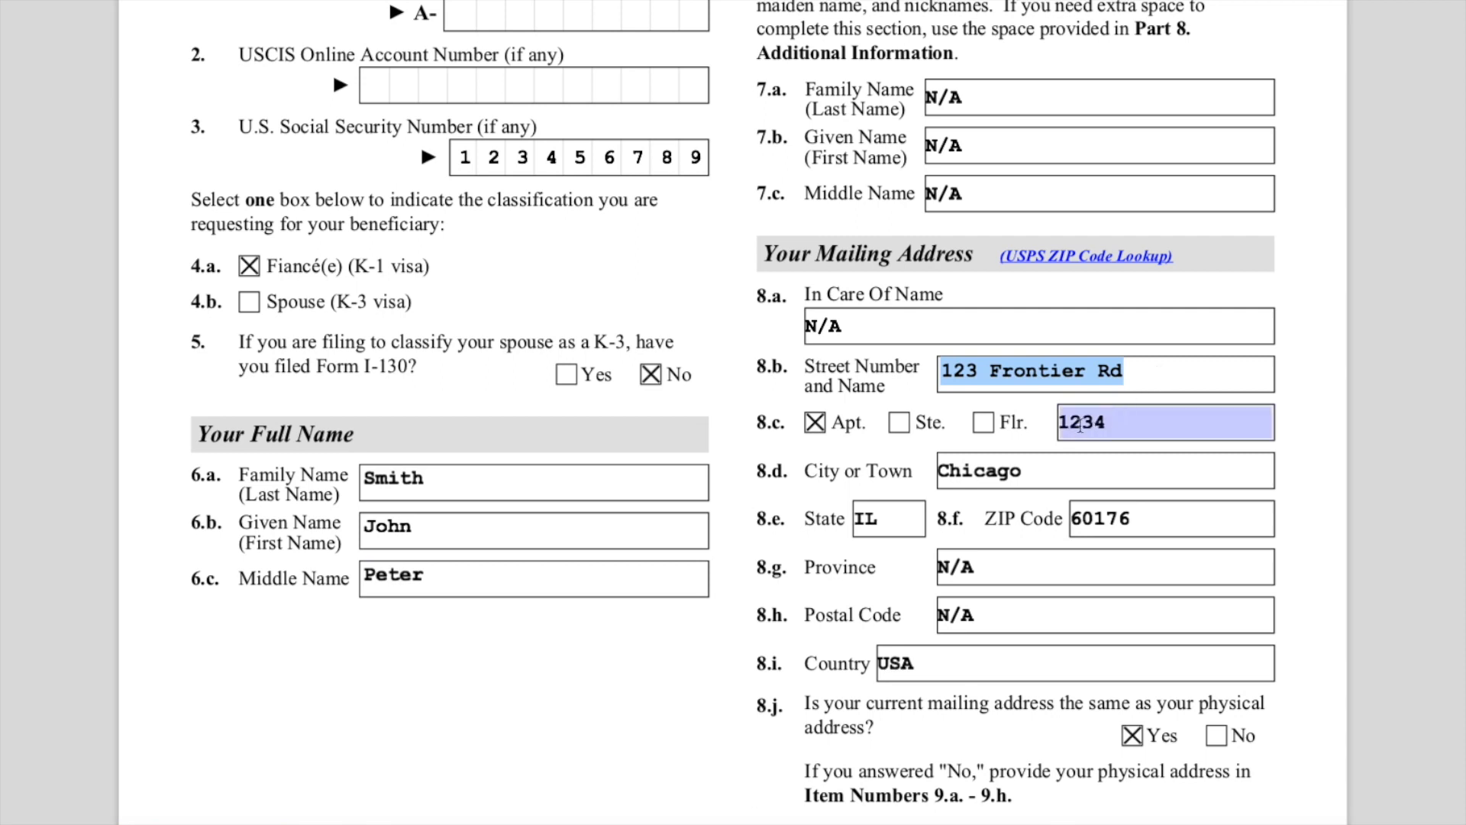
click(1083, 422)
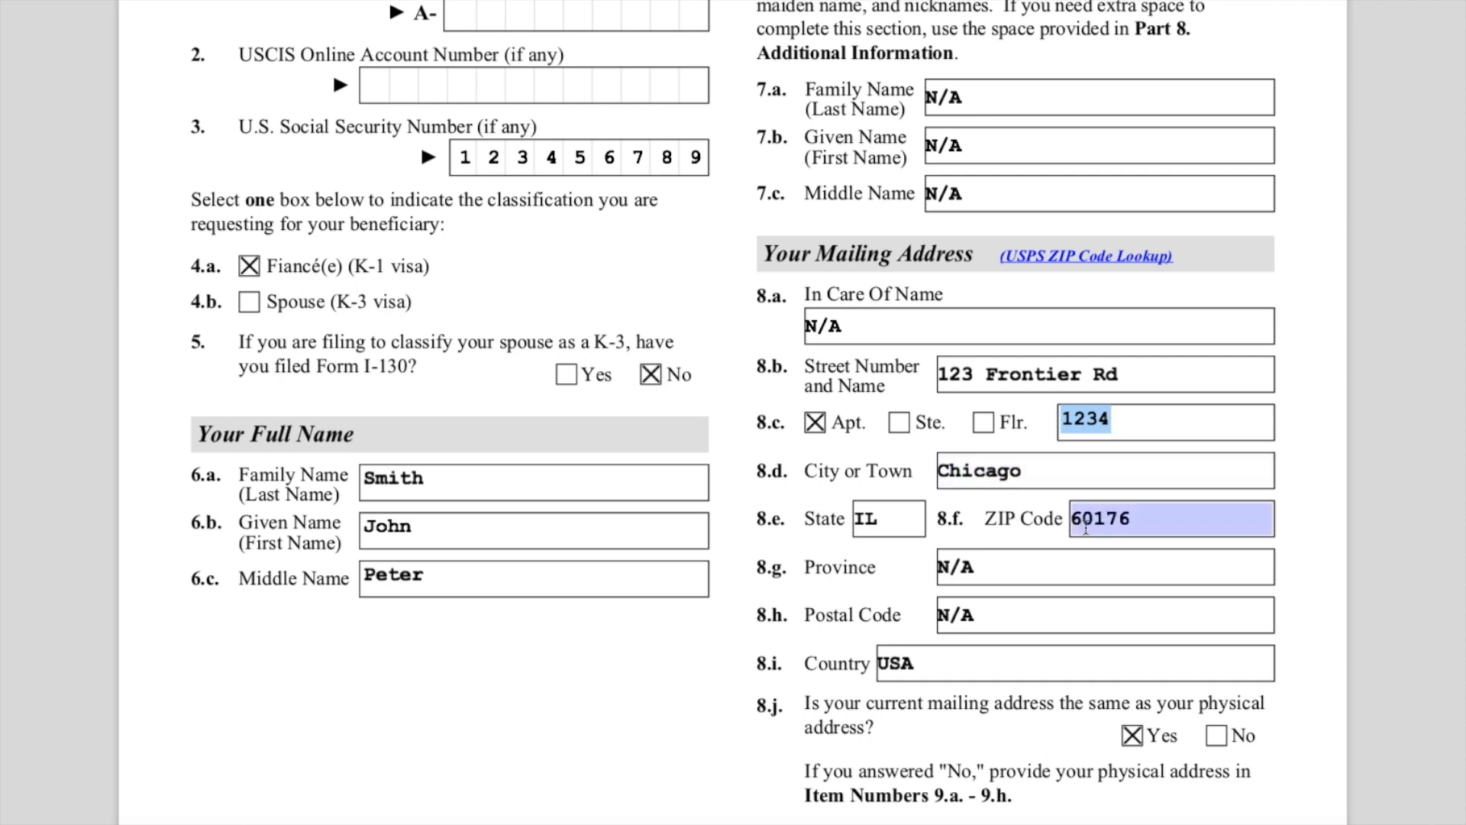
scroll(1151, 601, down, 3)
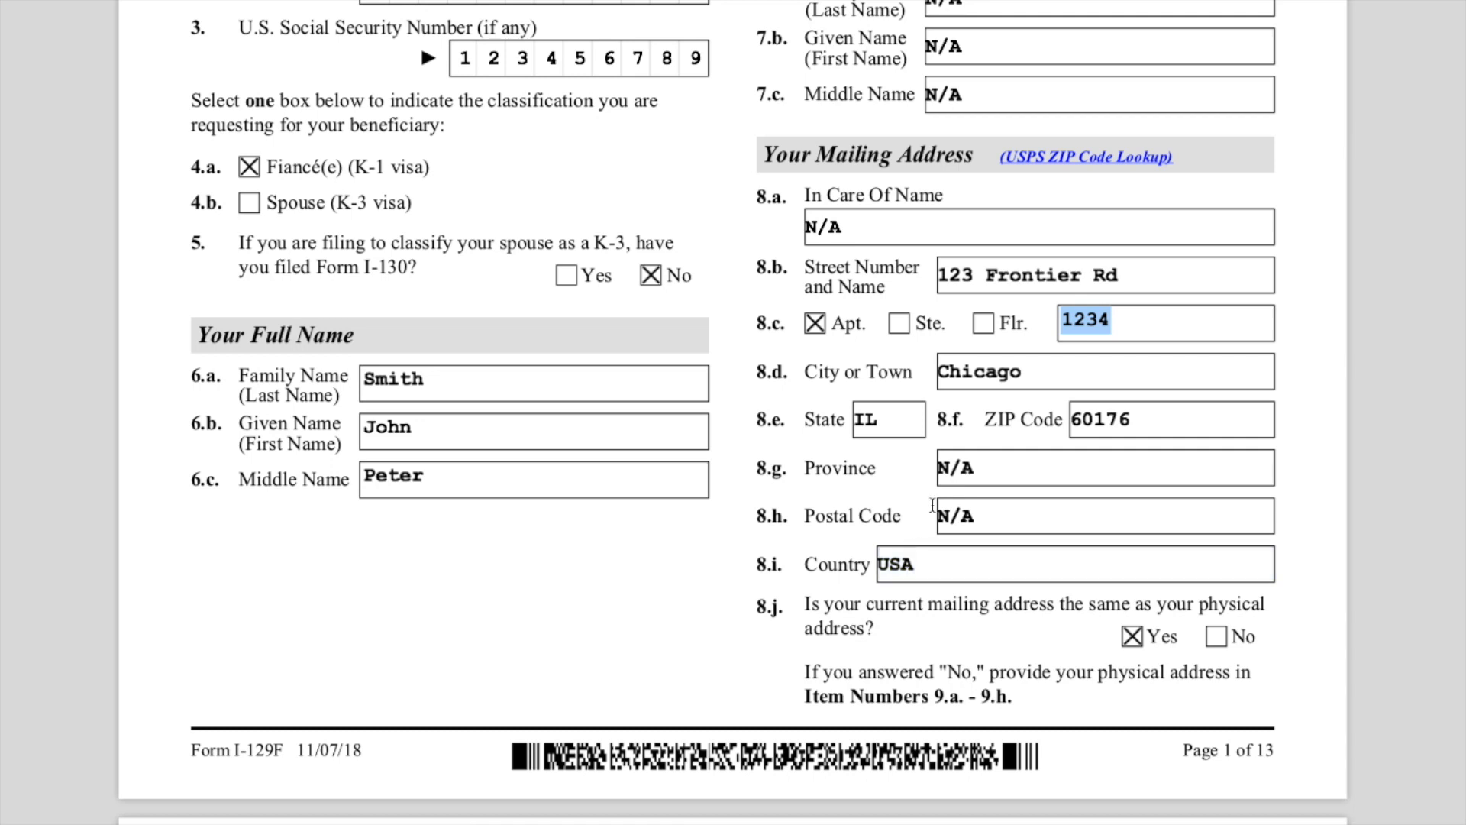
- Highlight question 8.j asking whether the mailing address is the same as the physical address
scroll(982, 561, down, 2)
drag(812, 528, 903, 546)
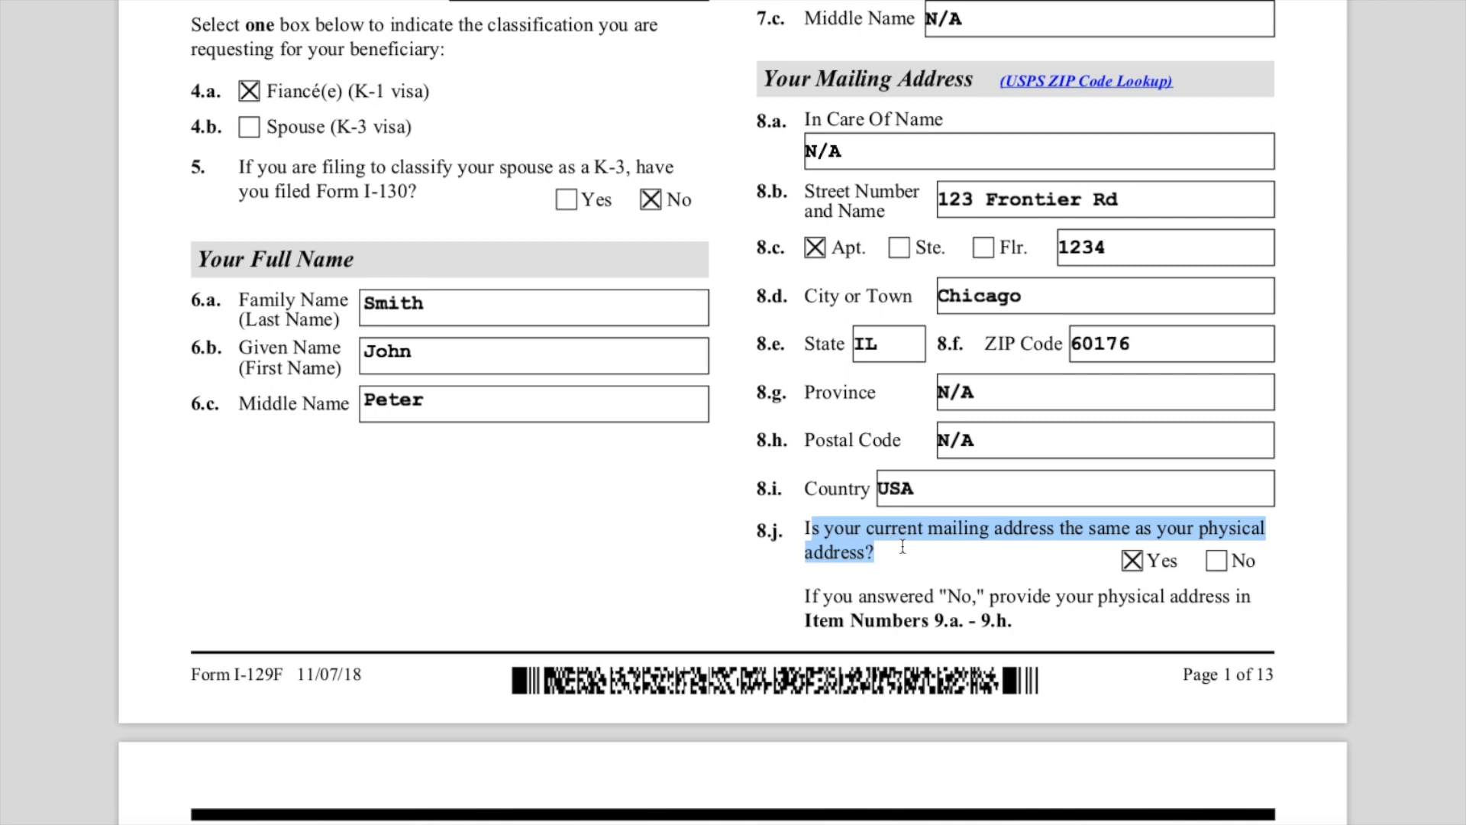
click(1043, 567)
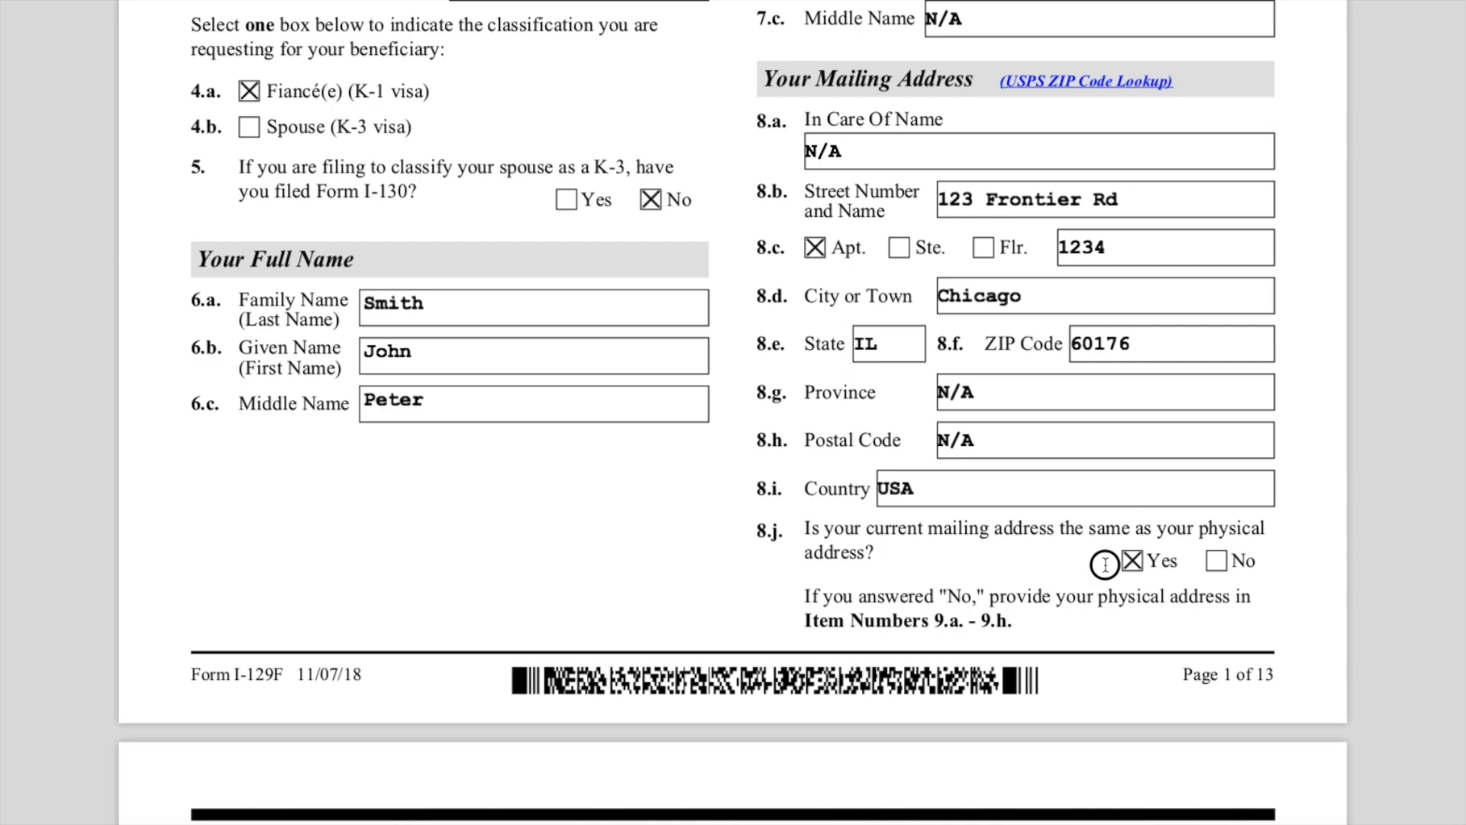
- Examine the Your Address History section's Physical Address 1 fields and its date range
scroll(769, 606, down, 1)
scroll(767, 609, down, 5)
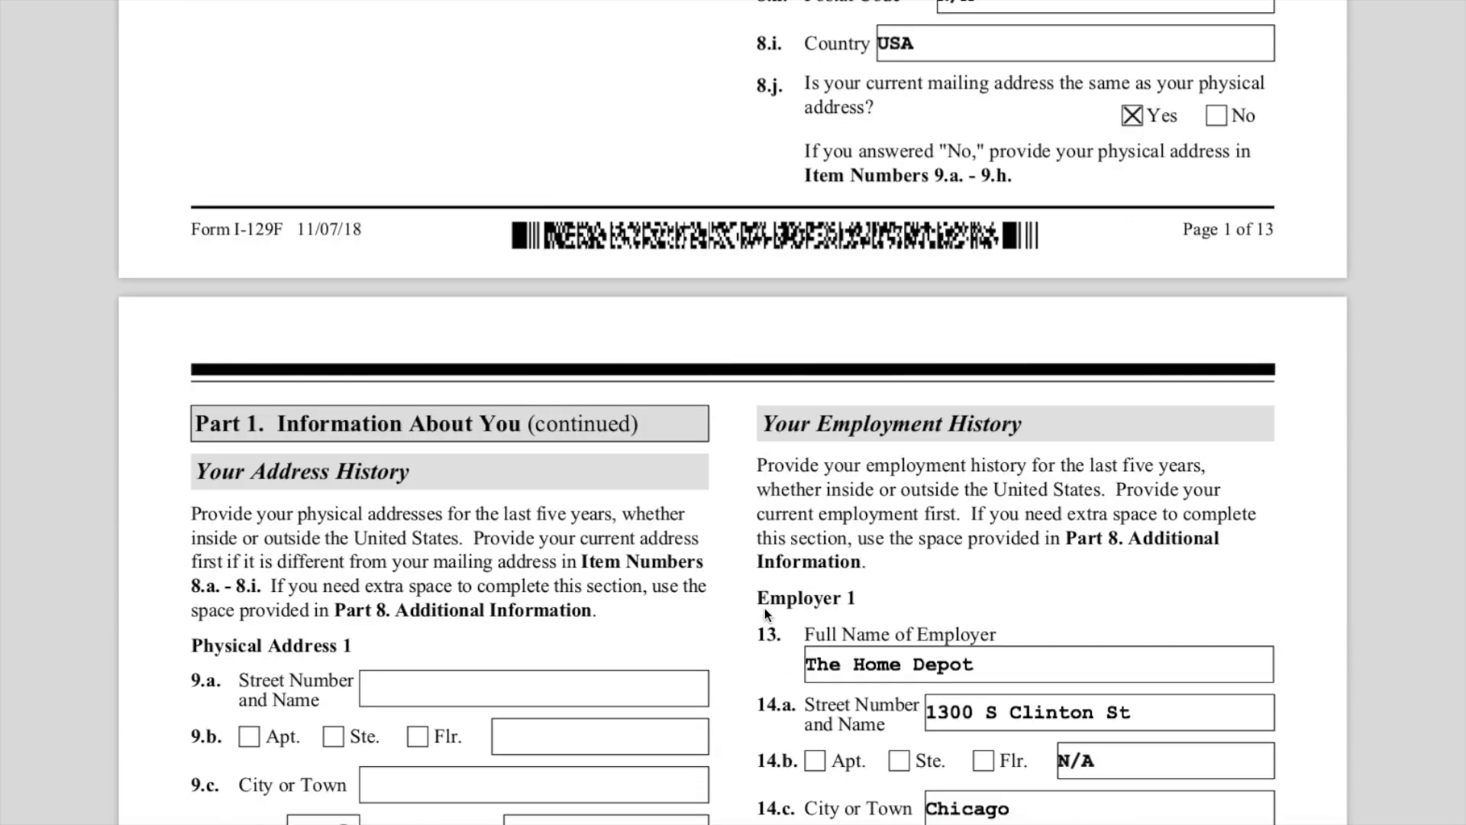
scroll(764, 607, down, 1)
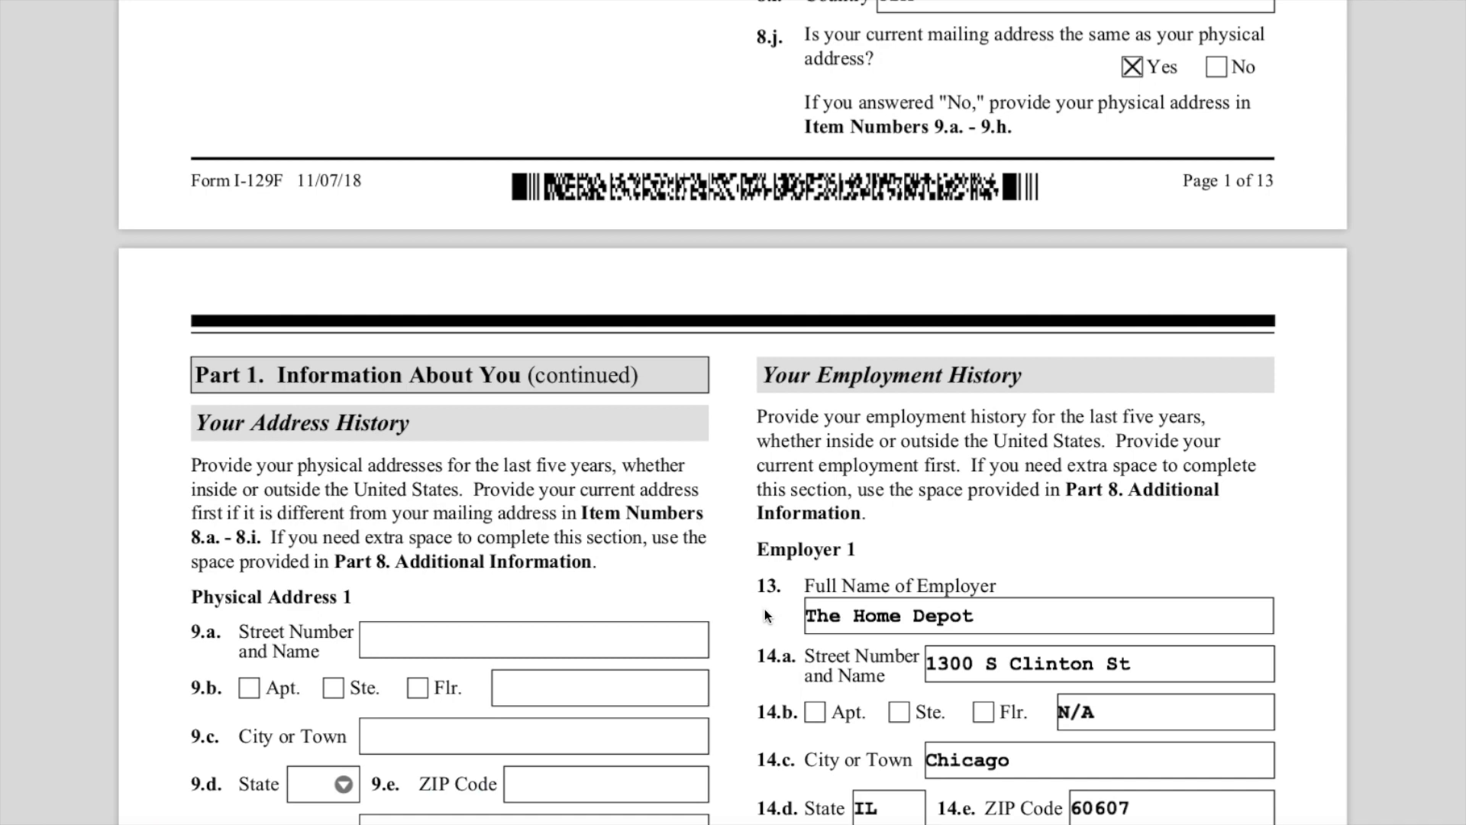
scroll(763, 607, down, 5)
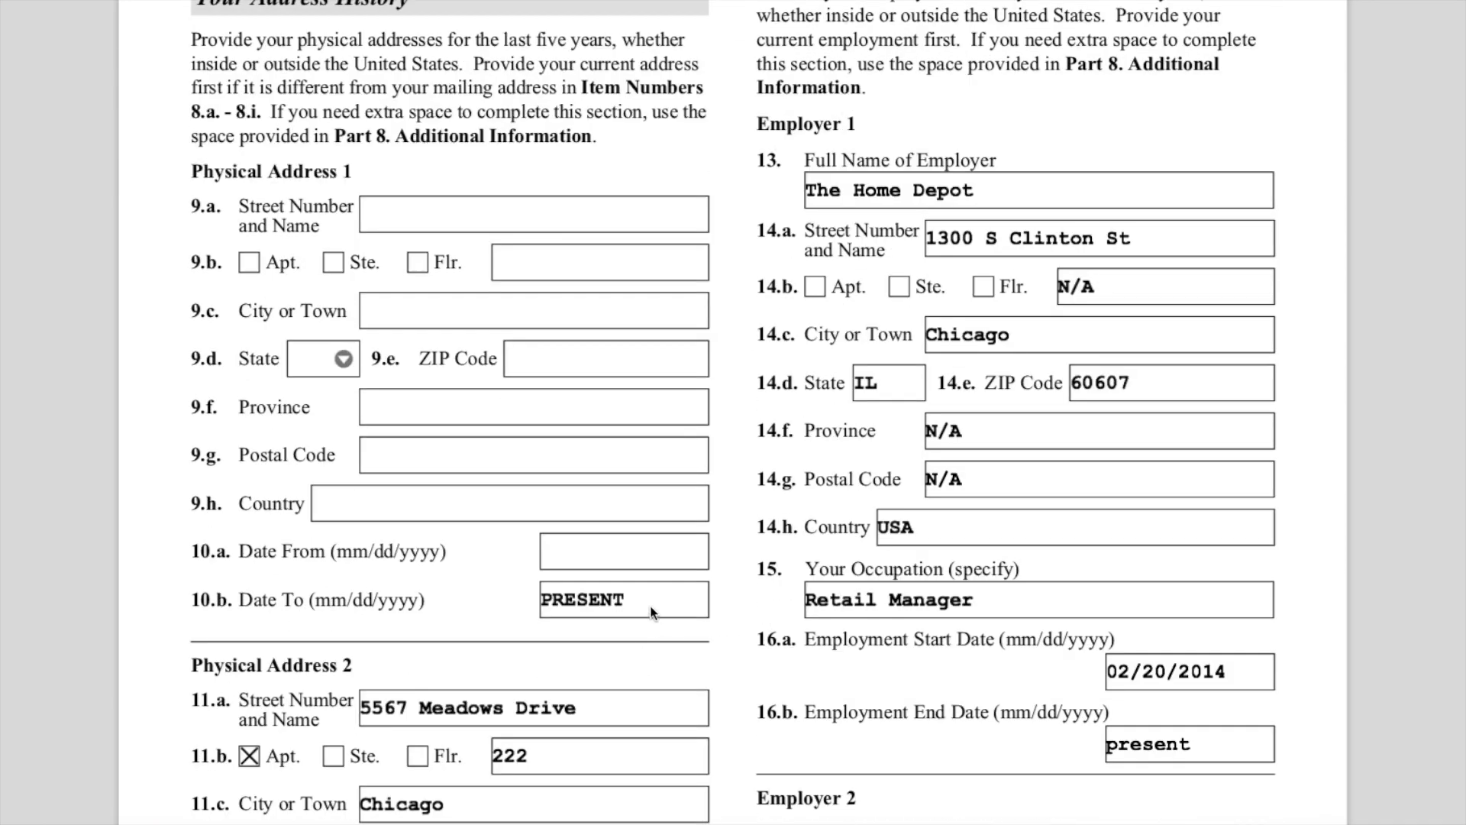
drag(651, 607, 537, 597)
drag(653, 608, 527, 611)
click(395, 215)
click(396, 215)
click(396, 214)
- Highlight the 8.j Yes answer and the instruction to give a physical address in Items 9.a–9.h
scroll(670, 362, up, 6)
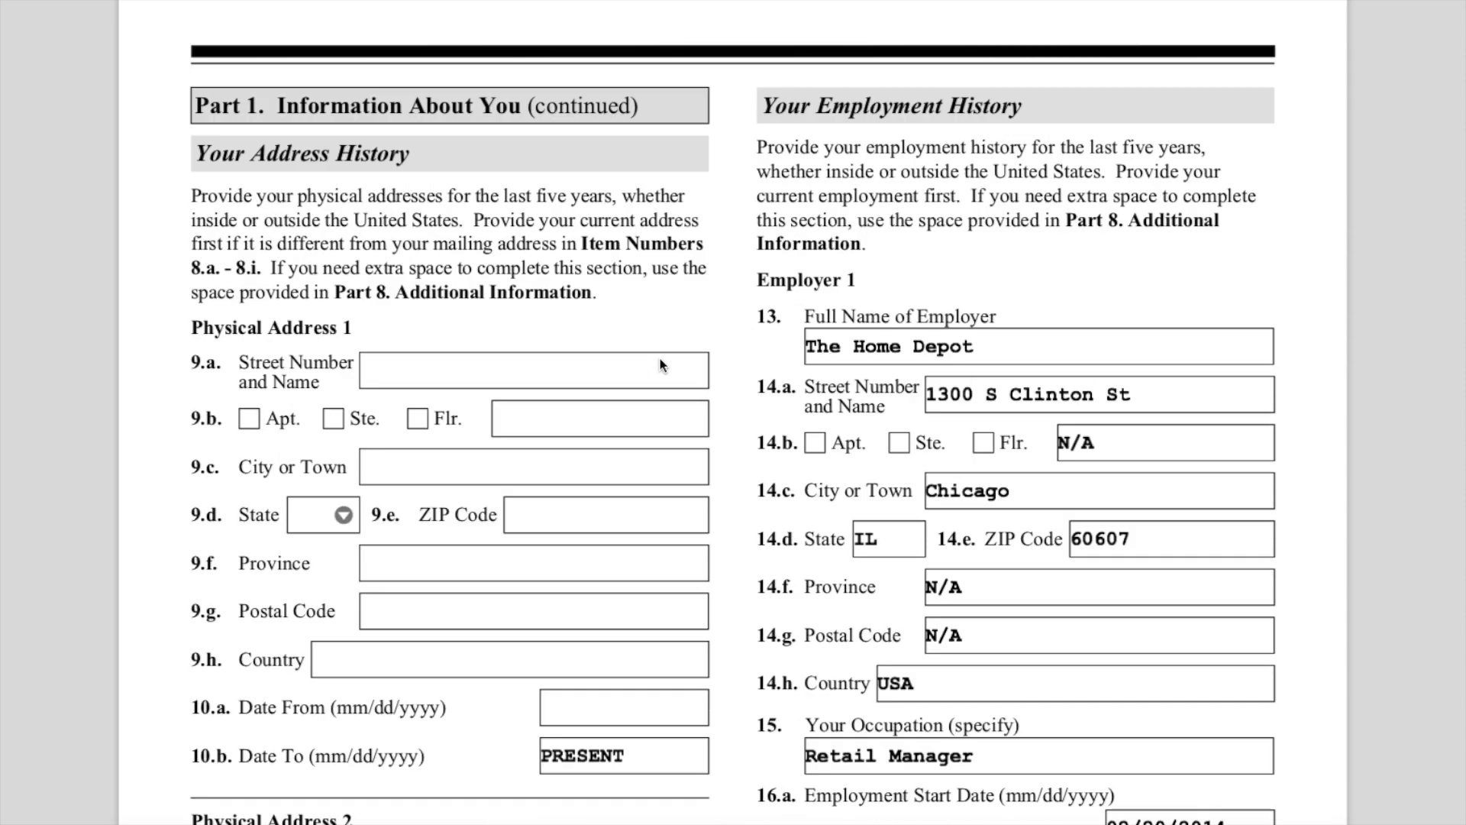
scroll(677, 356, up, 2)
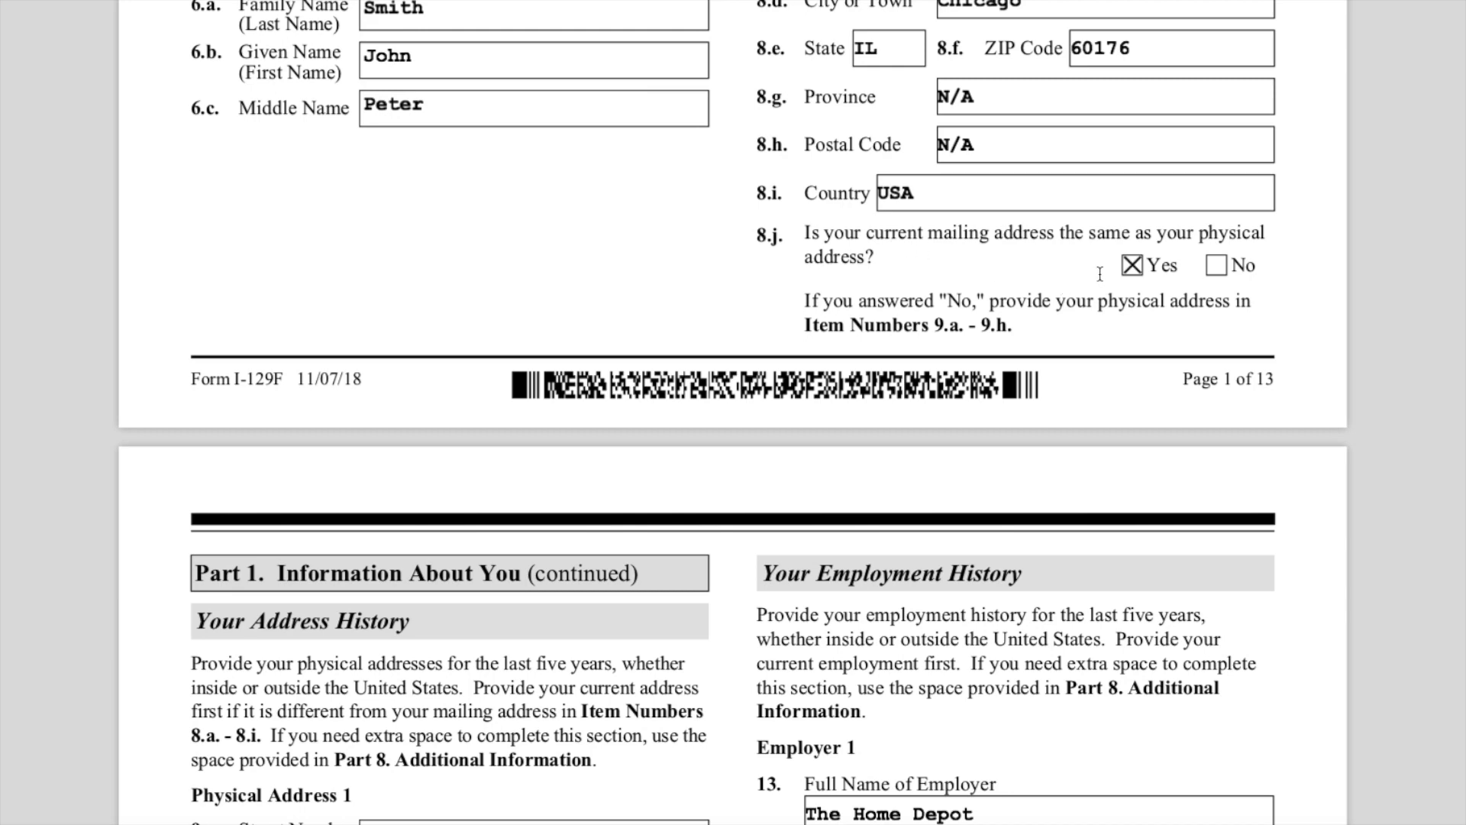
drag(1103, 274, 1218, 269)
scroll(994, 391, down, 2)
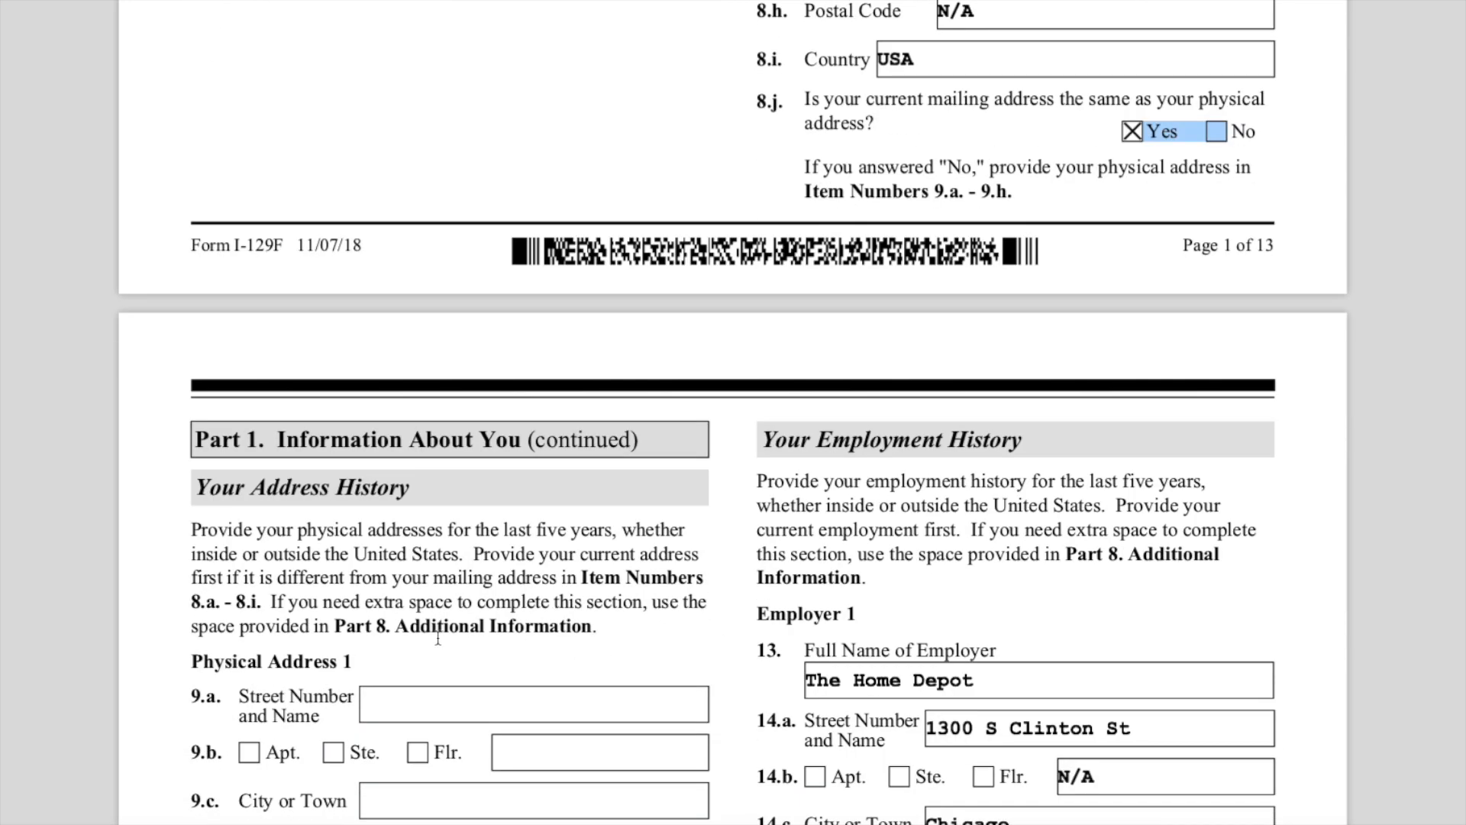
click(390, 658)
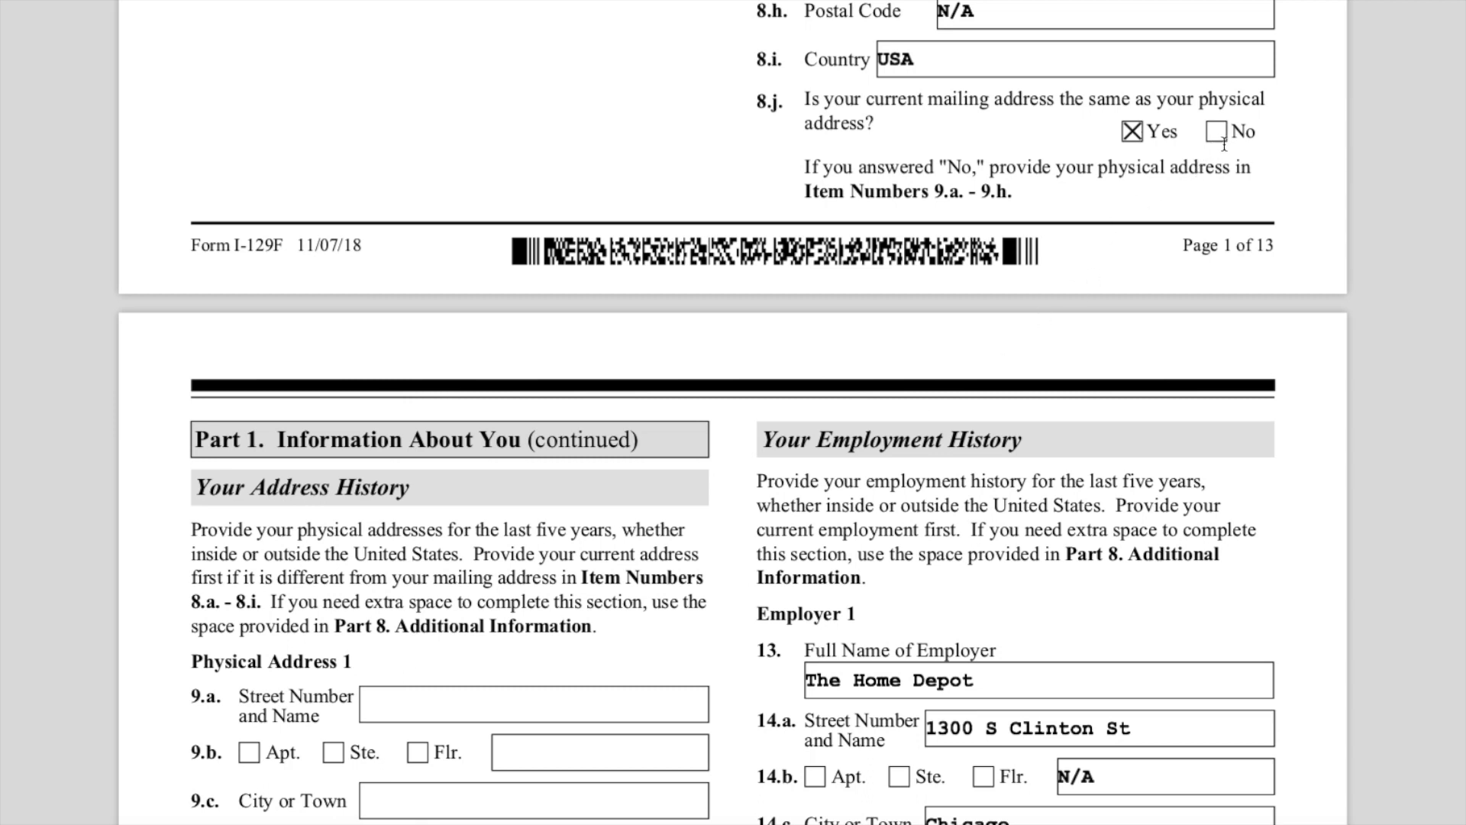
drag(823, 166, 1061, 192)
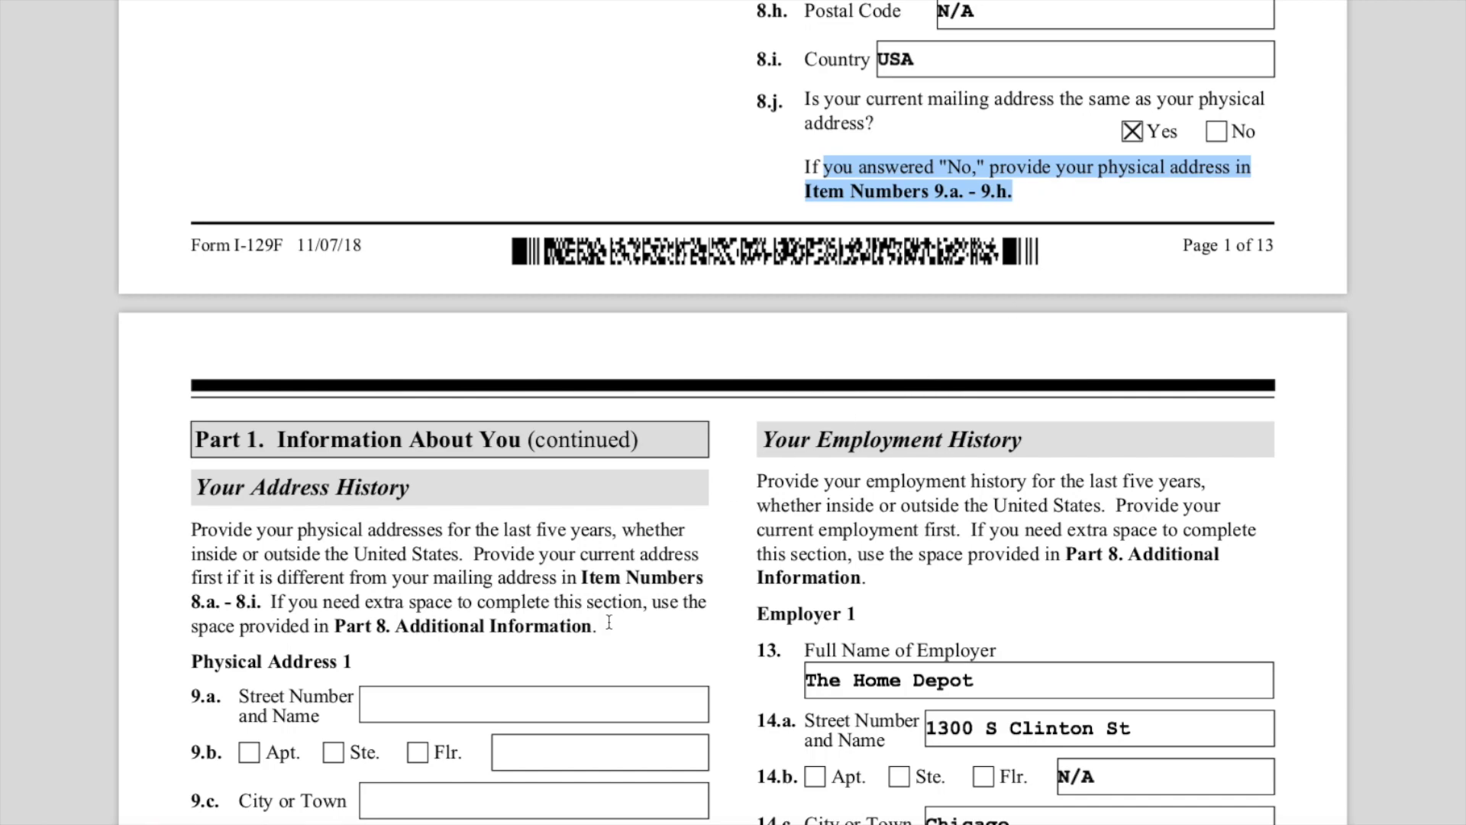
- Examine the Physical Address 2 entries and their date range
scroll(607, 619, down, 3)
scroll(607, 619, down, 9)
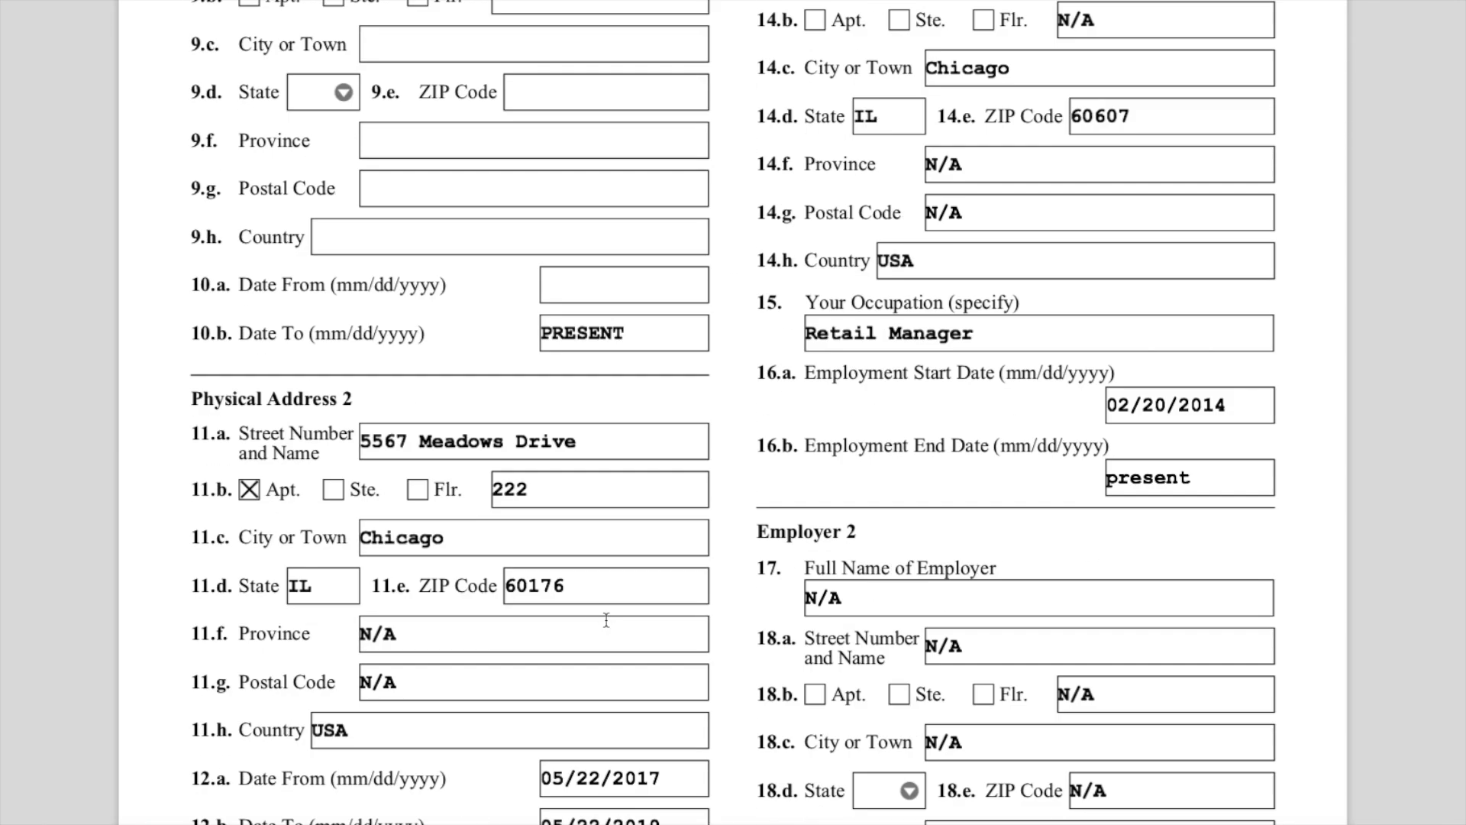
drag(203, 242, 381, 282)
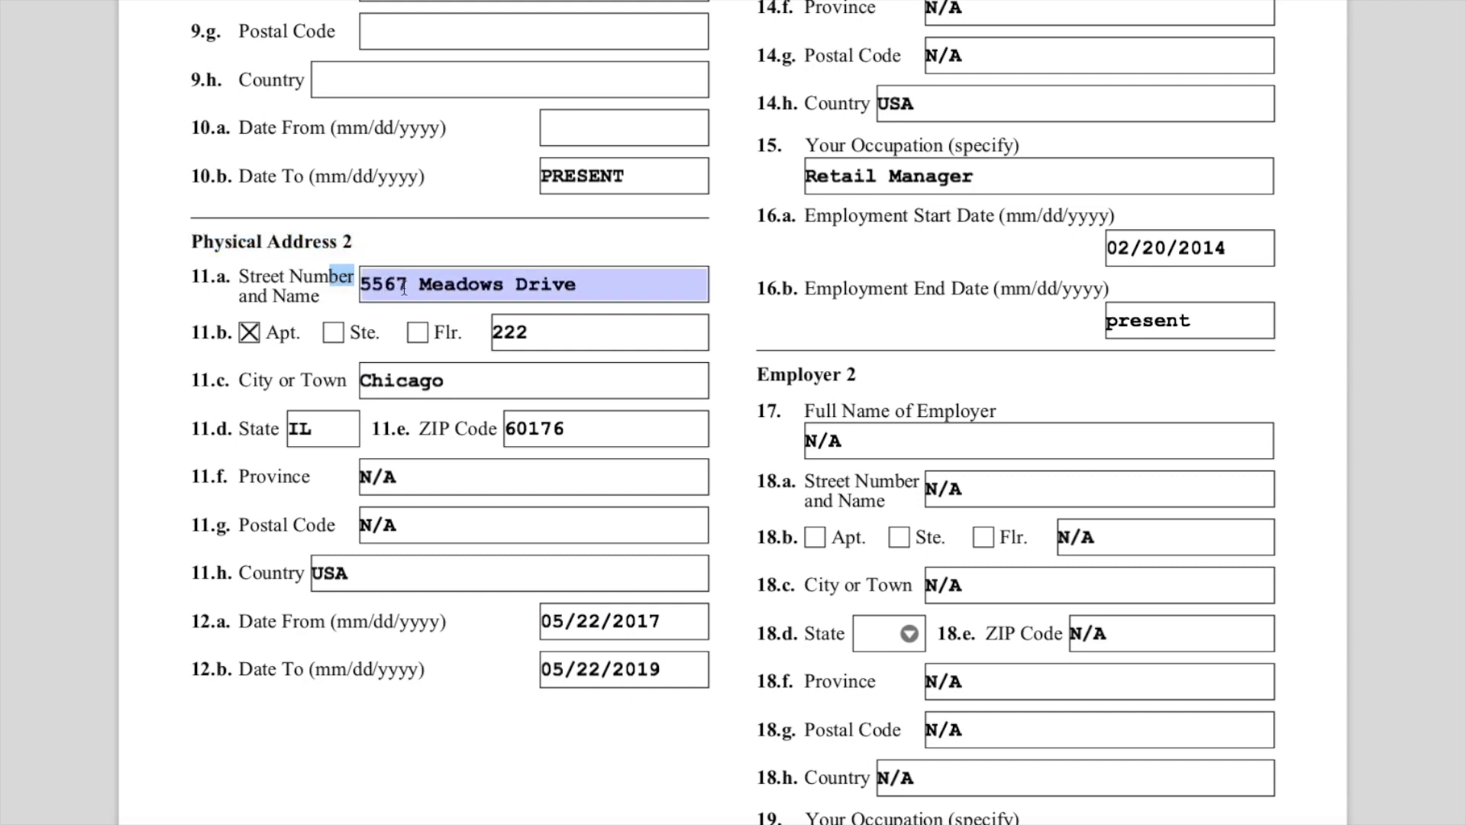
click(475, 756)
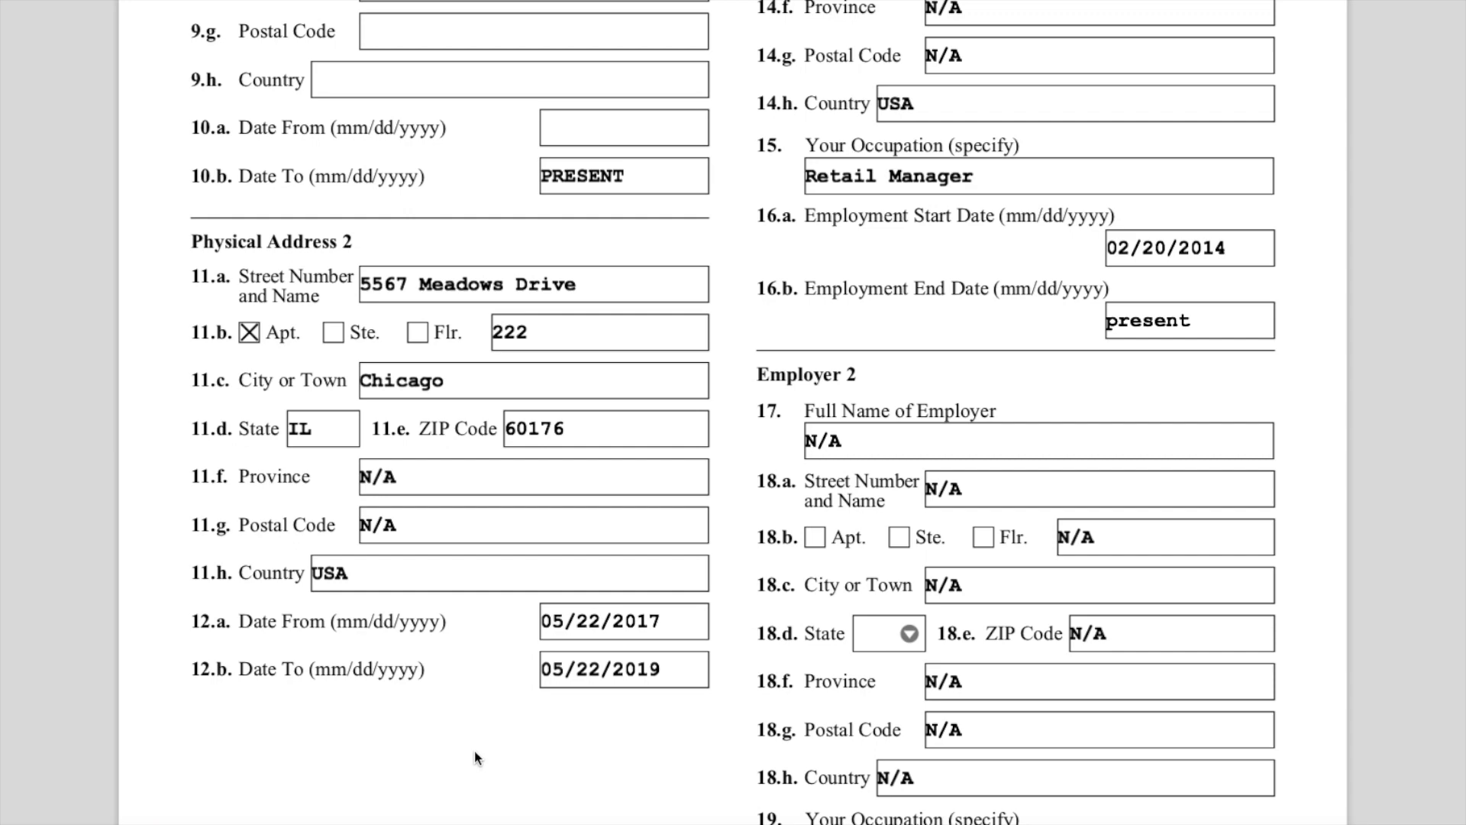
scroll(474, 749, up, 7)
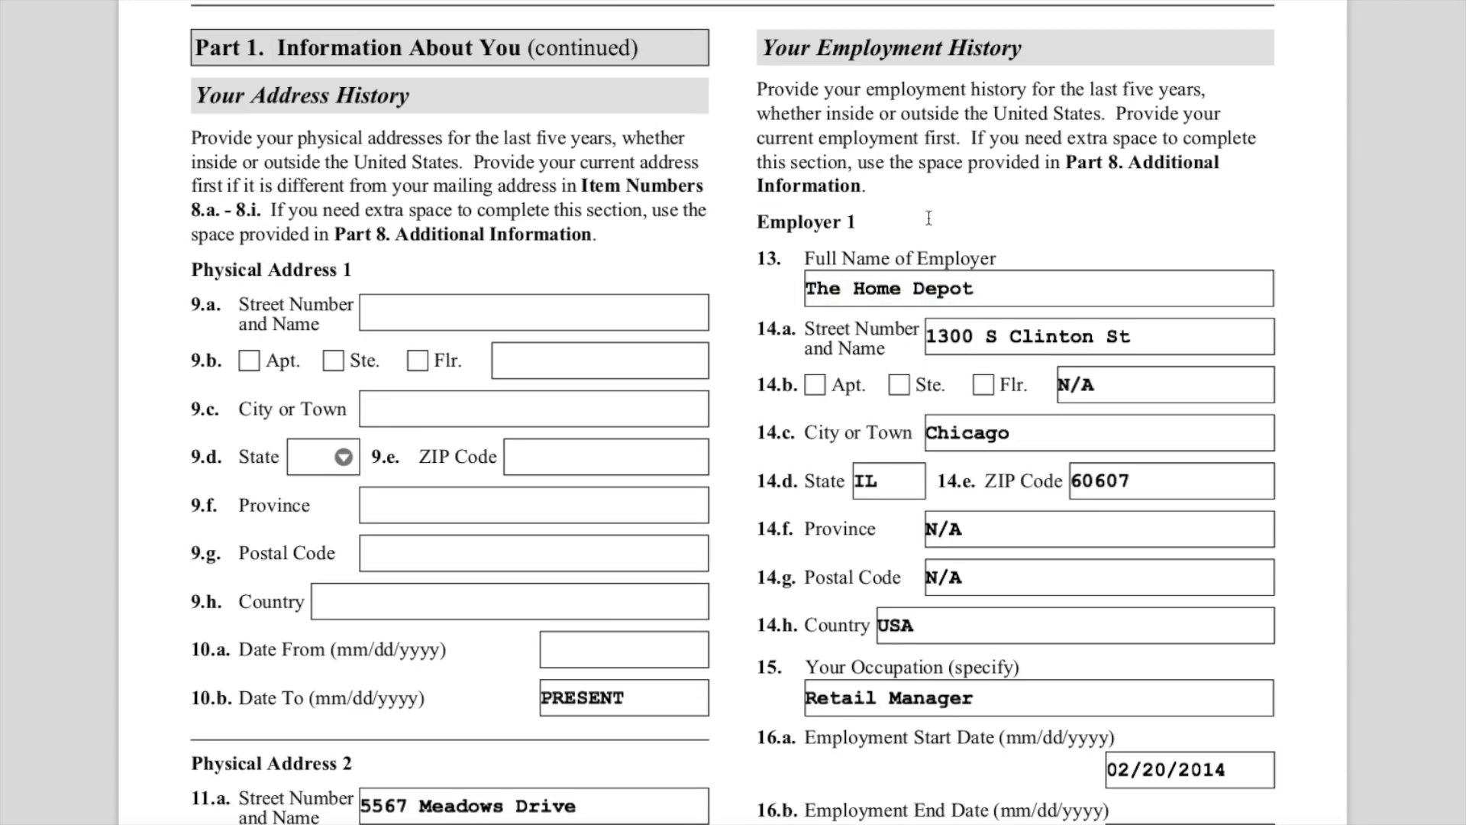
- Highlight the Your Employment History heading, its instructions and the Part 8 Additional Information reference
drag(863, 47, 1042, 44)
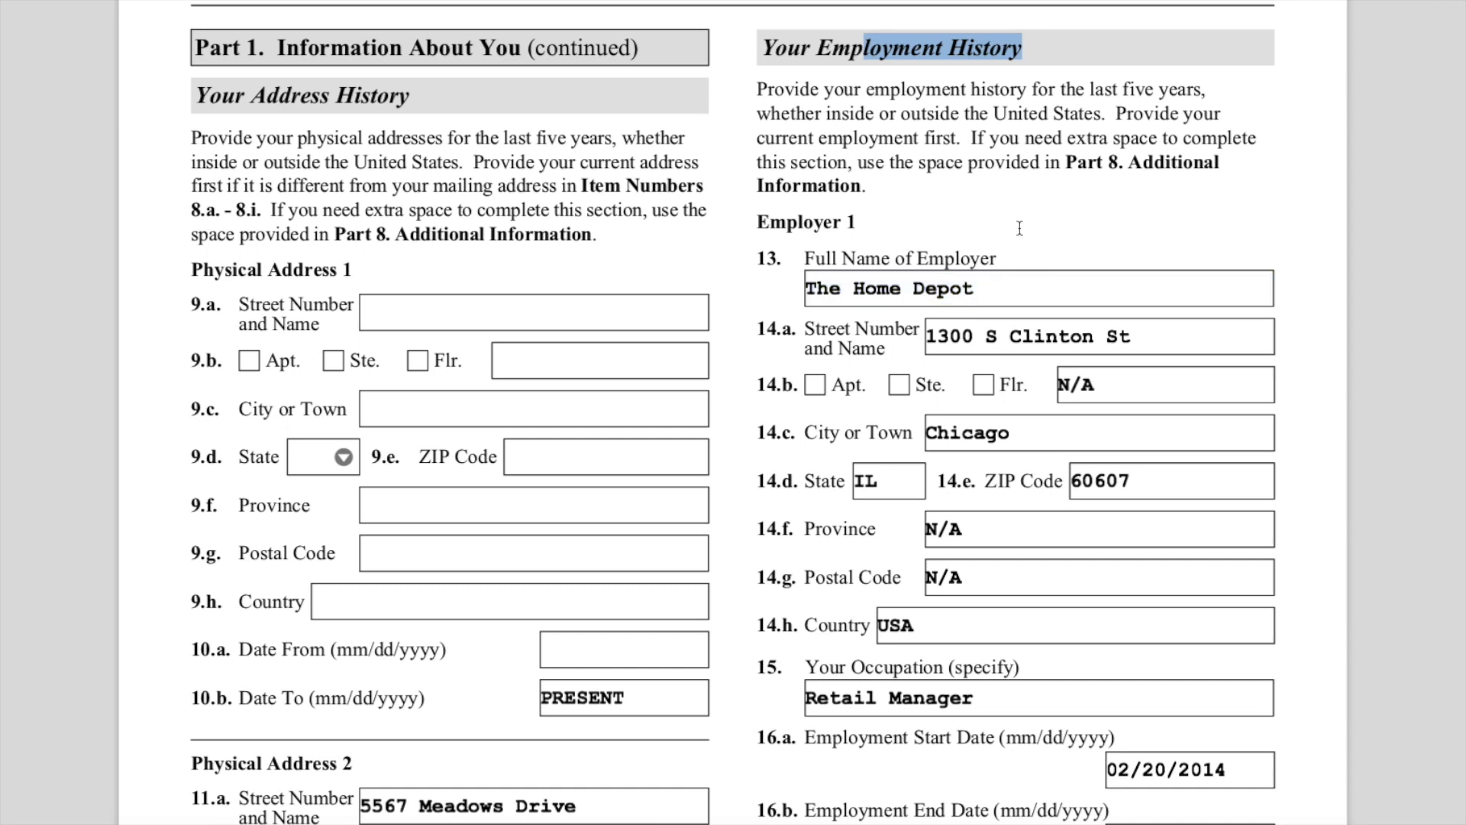
drag(774, 89, 958, 187)
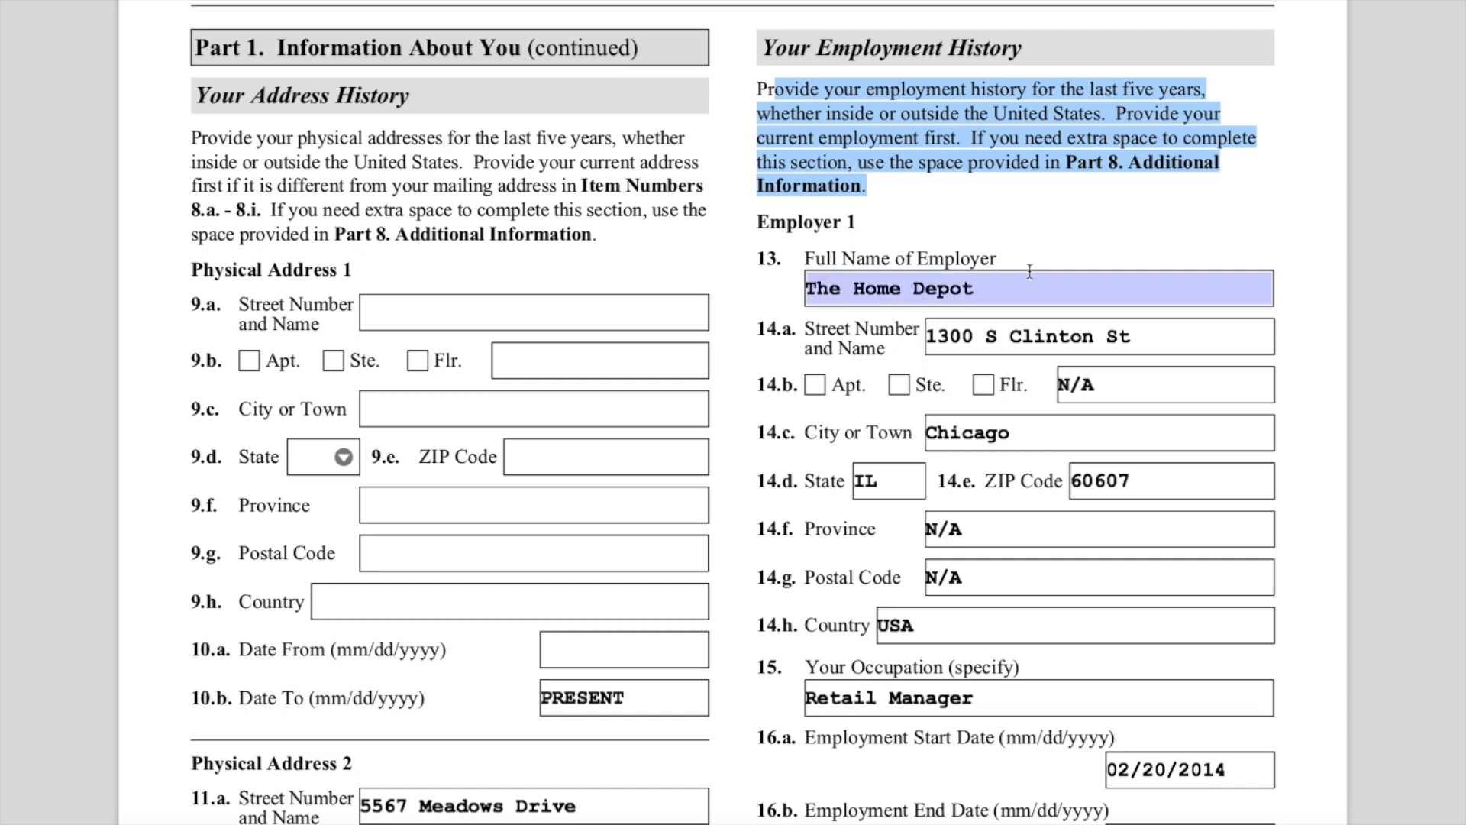
click(1041, 211)
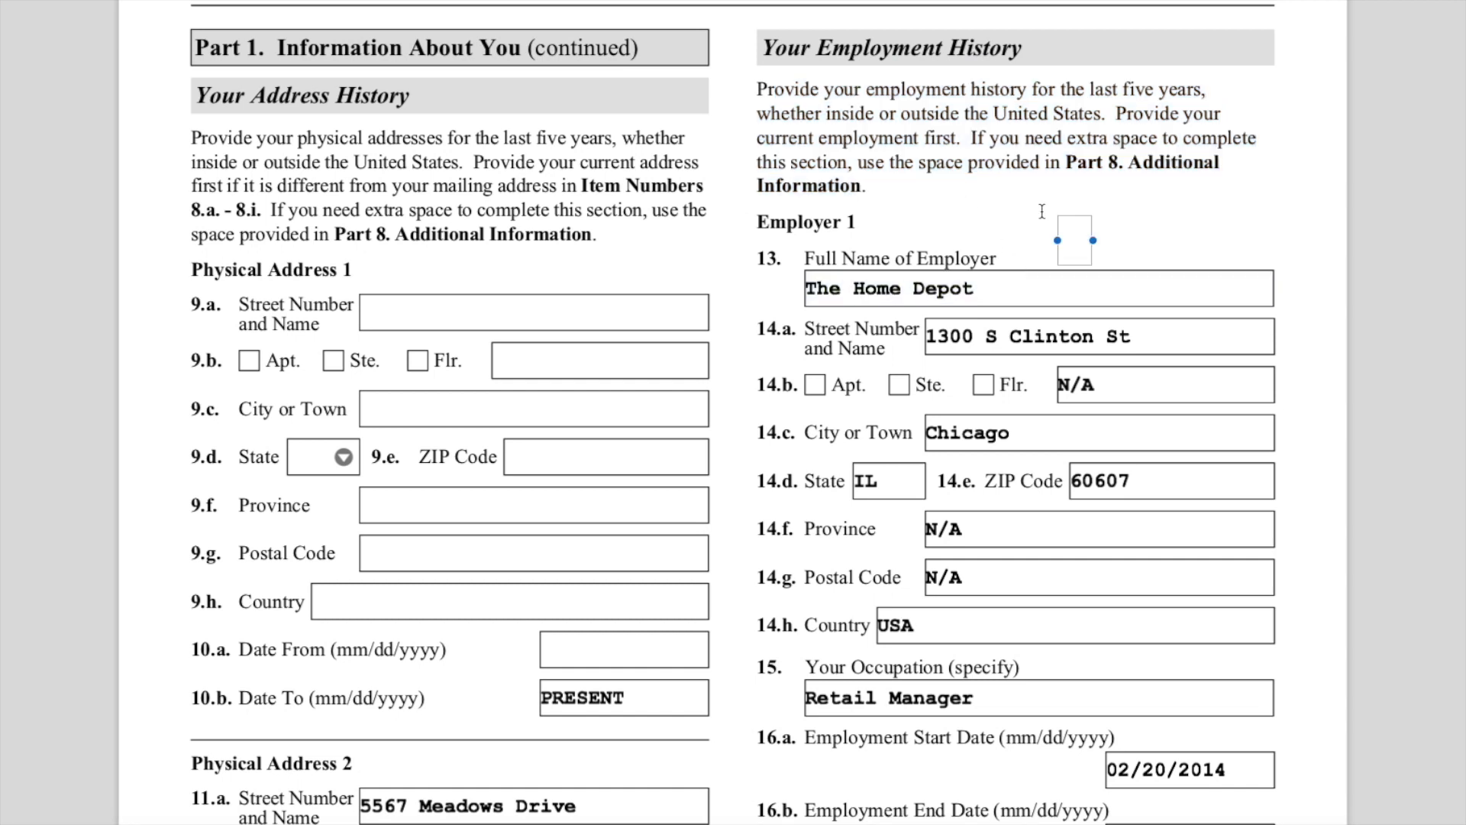
click(944, 202)
drag(1107, 162, 1141, 185)
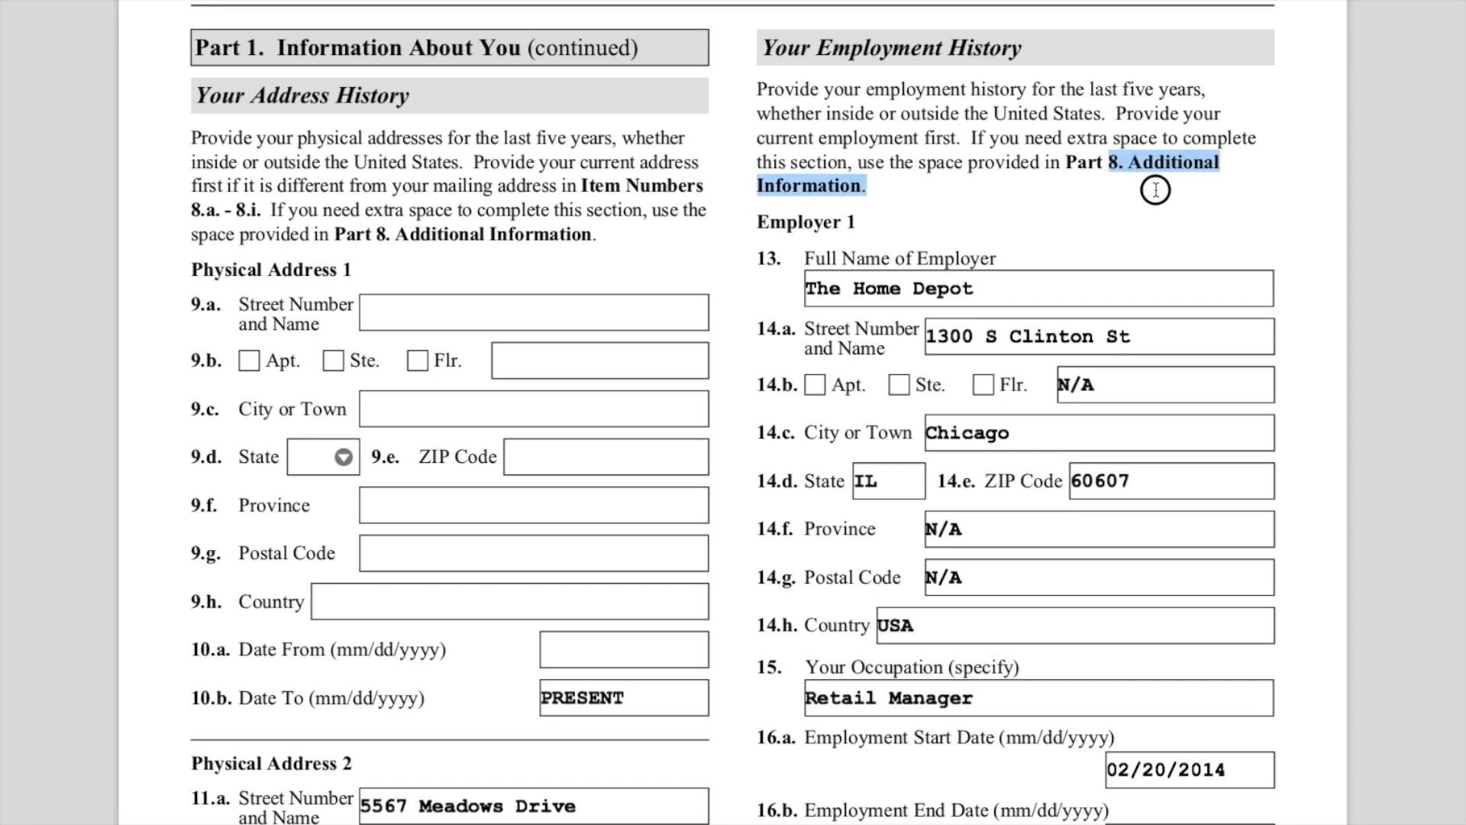
- Review the Employer 1 entries, selecting the city and the employment start and end dates
scroll(1159, 243, down, 3)
drag(845, 174, 969, 157)
click(1149, 298)
scroll(1148, 298, down, 4)
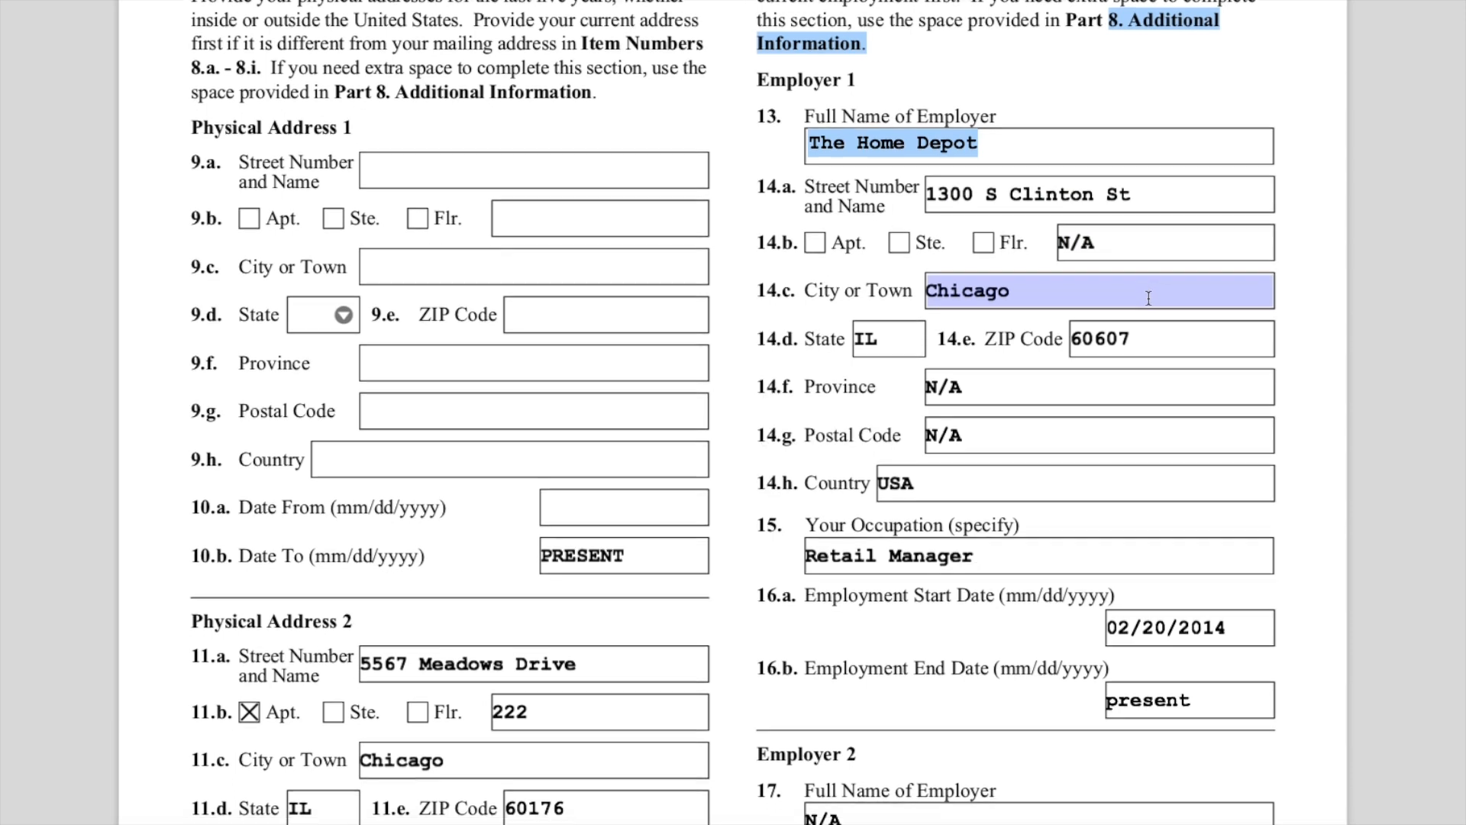
click(1231, 504)
double_click(1228, 502)
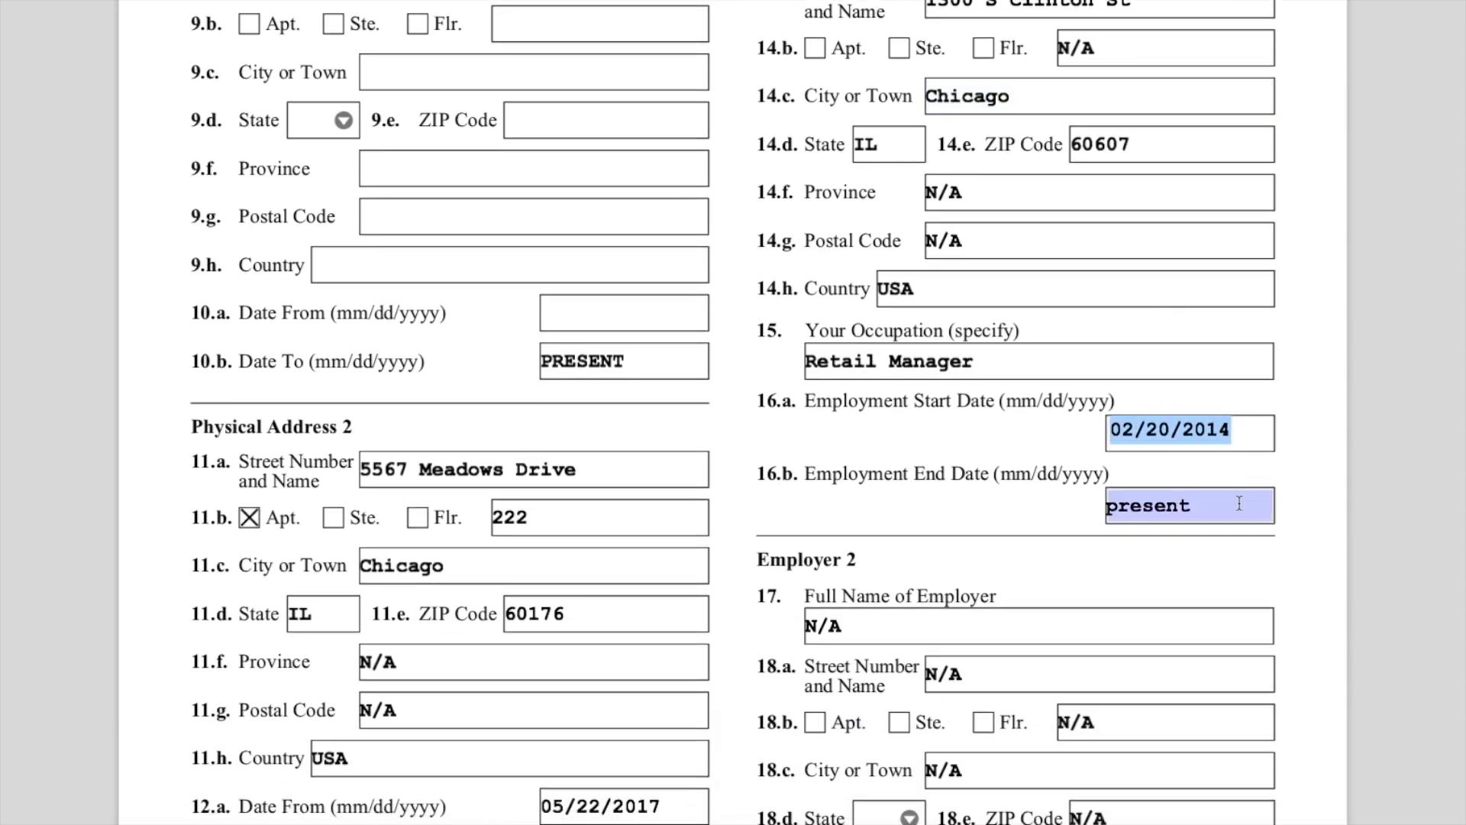
scroll(1234, 513, down, 3)
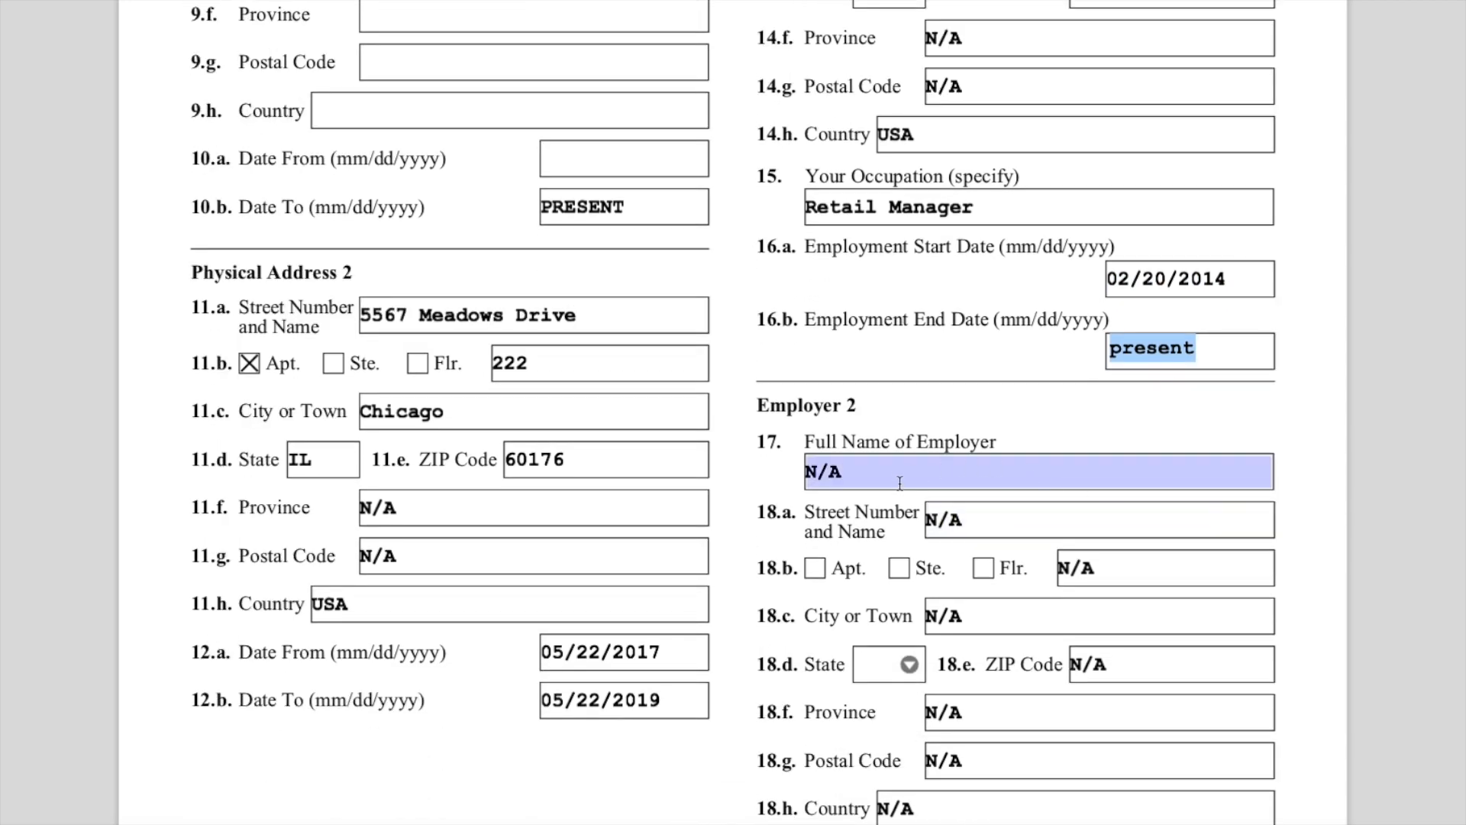
- Highlight 'last five years' in the employment instructions and review the Employer 2 entries
scroll(899, 482, up, 10)
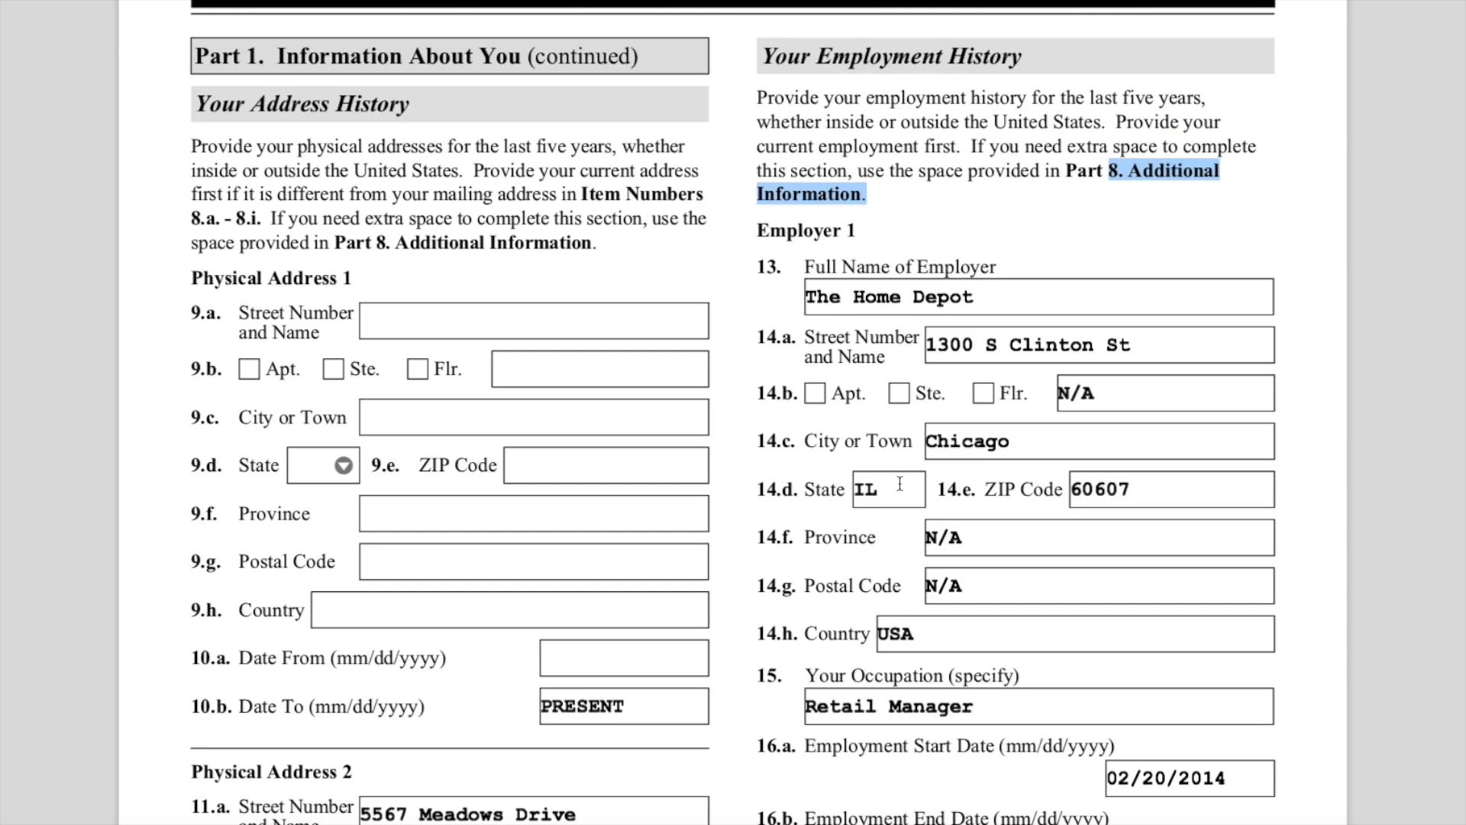
drag(1008, 124, 1024, 147)
drag(1091, 97, 1217, 101)
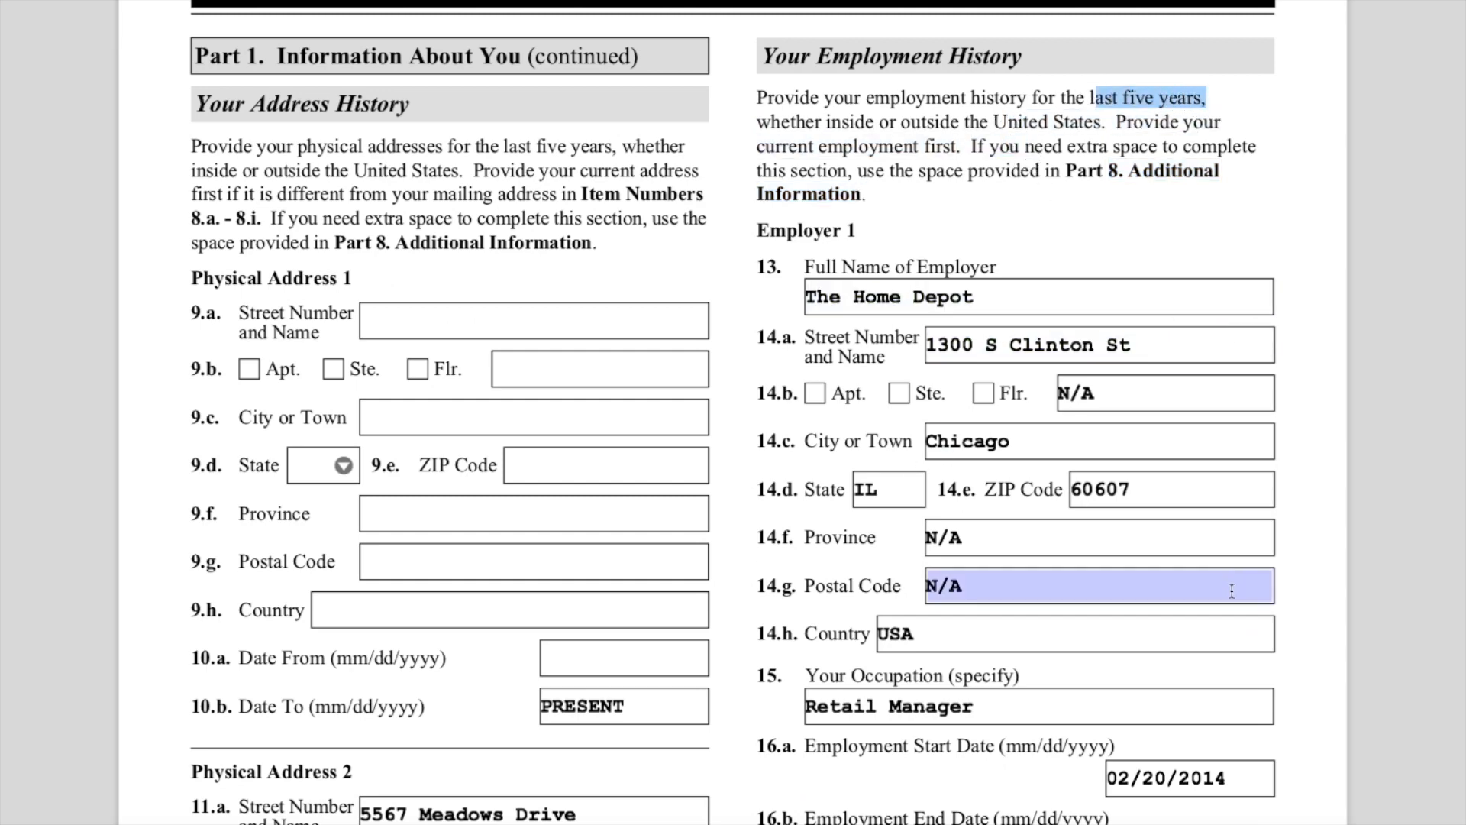
scroll(1221, 586, down, 3)
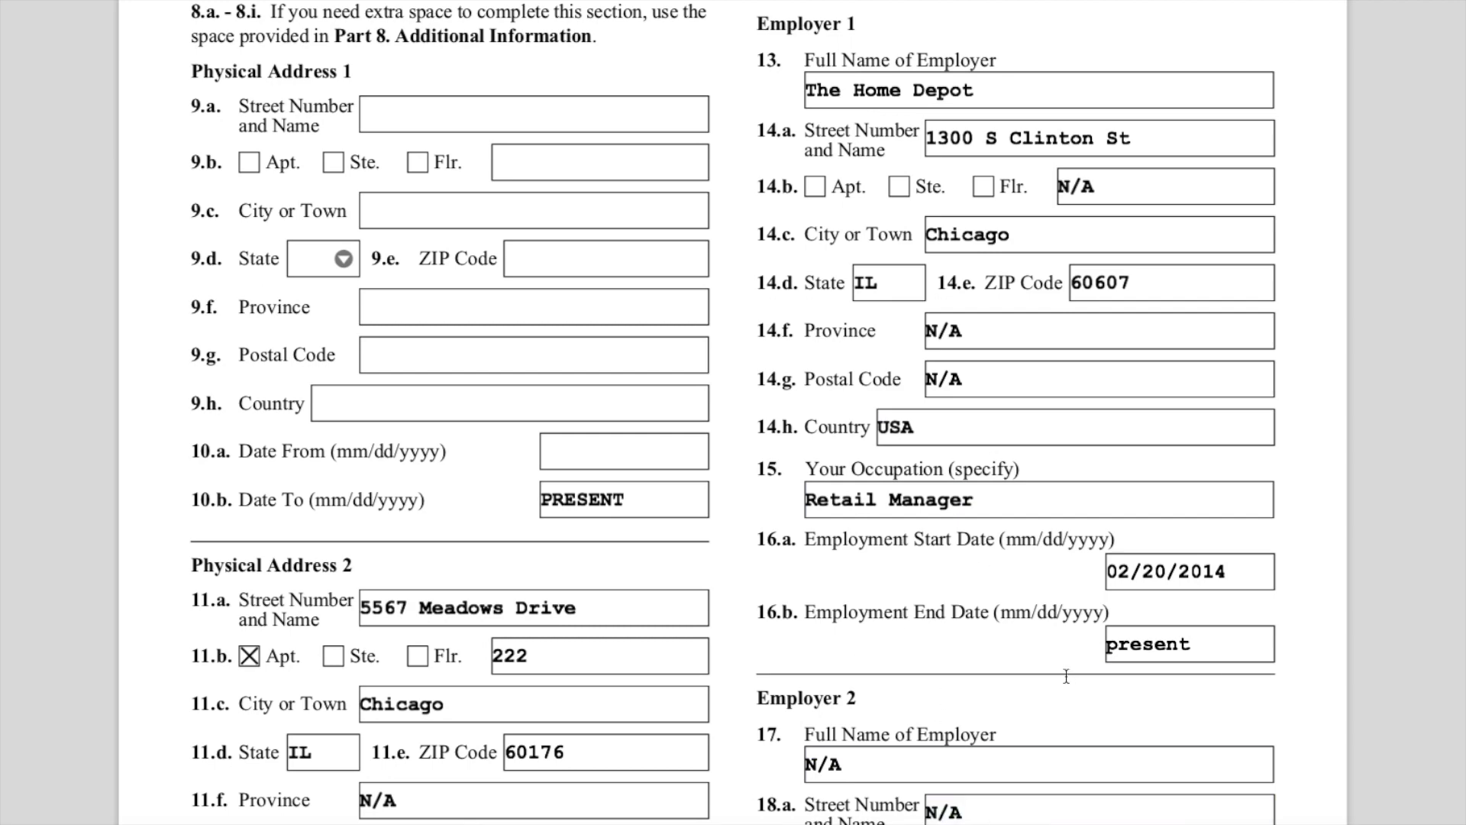
scroll(1070, 687, down, 4)
scroll(1090, 603, down, 3)
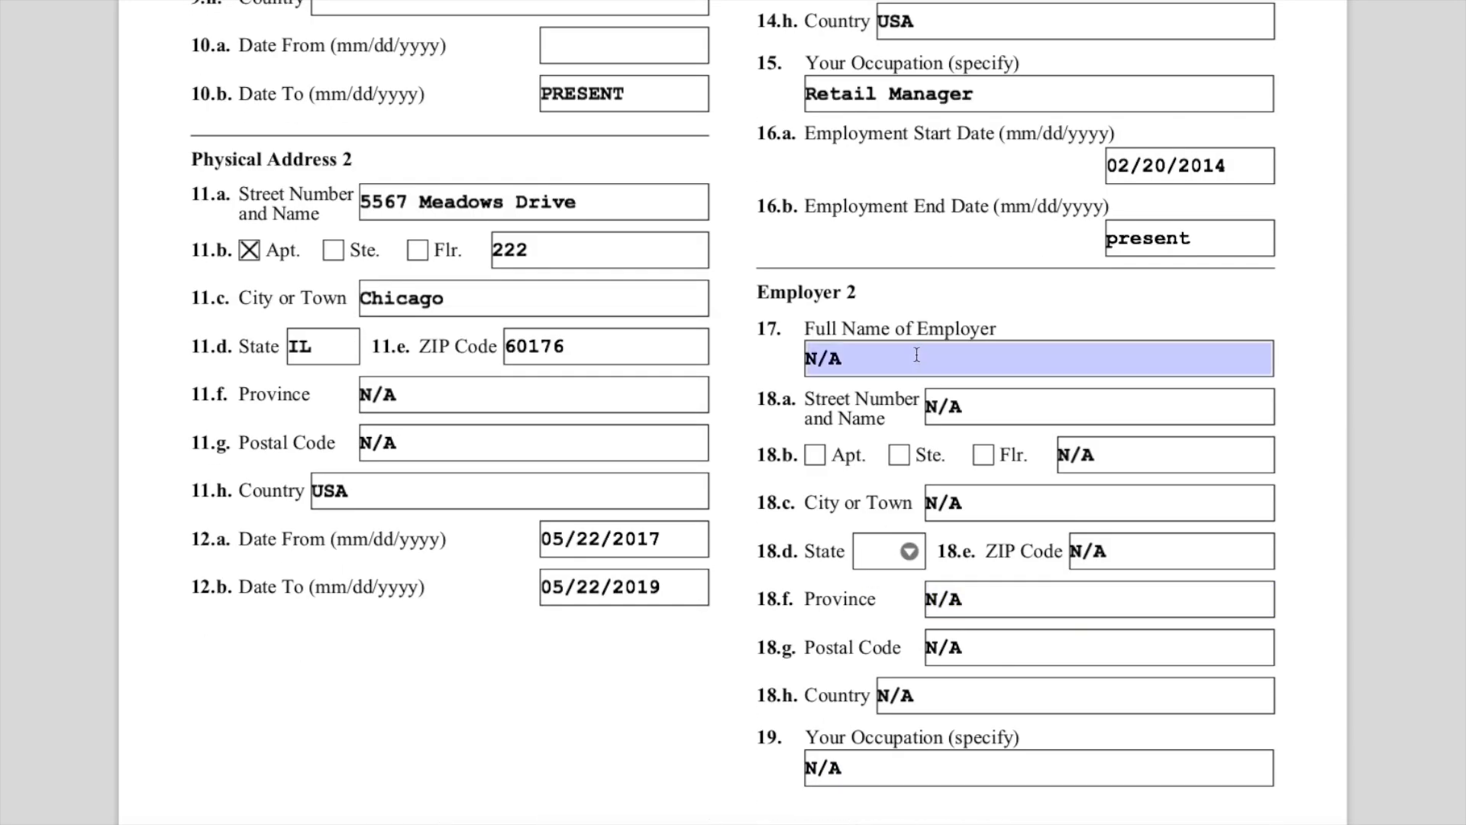
scroll(1058, 671, down, 2)
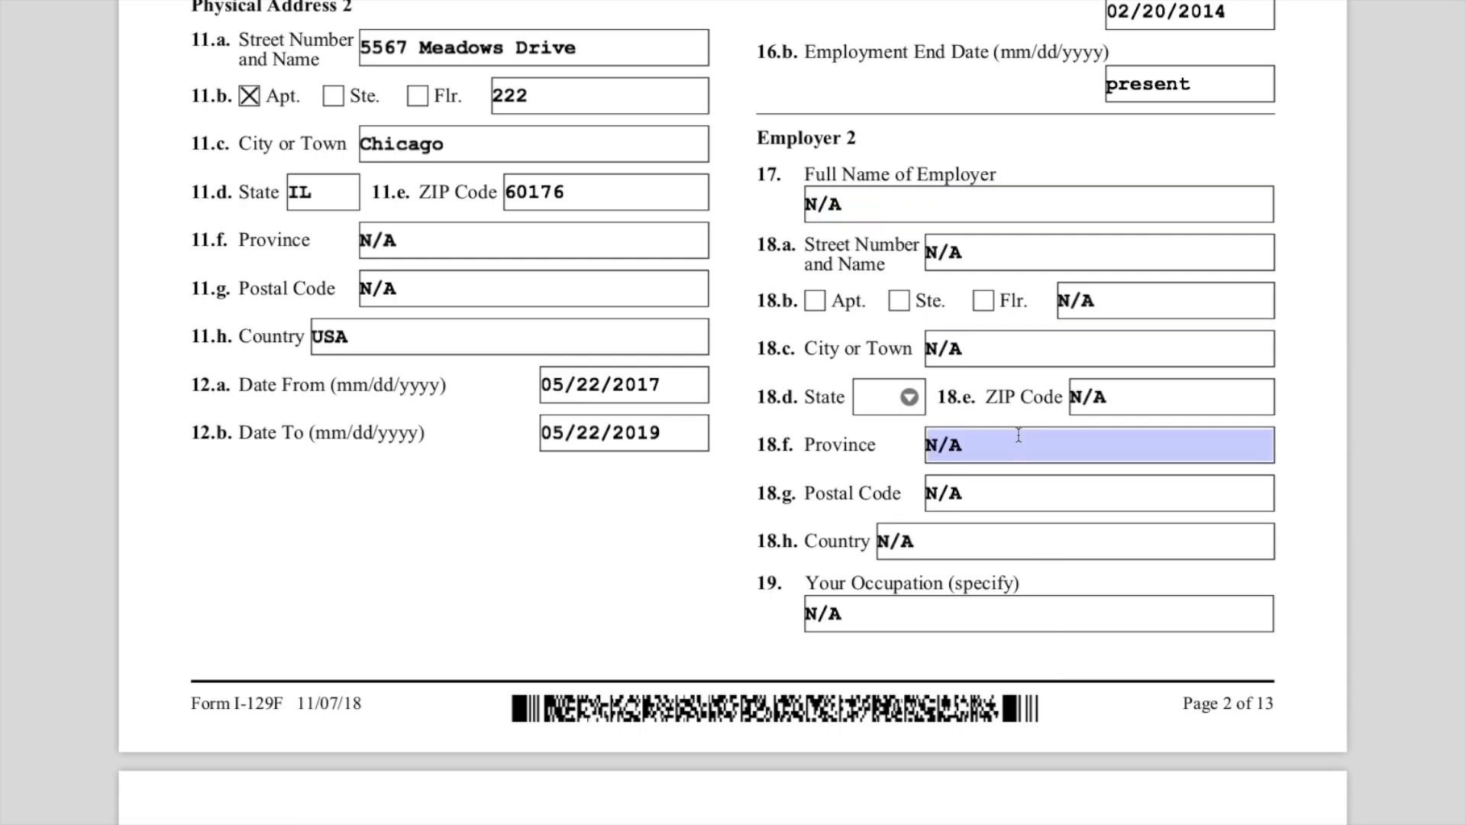
- Review the continued employment start and end dates and the Employer 2 occupation entry
scroll(1020, 458, down, 8)
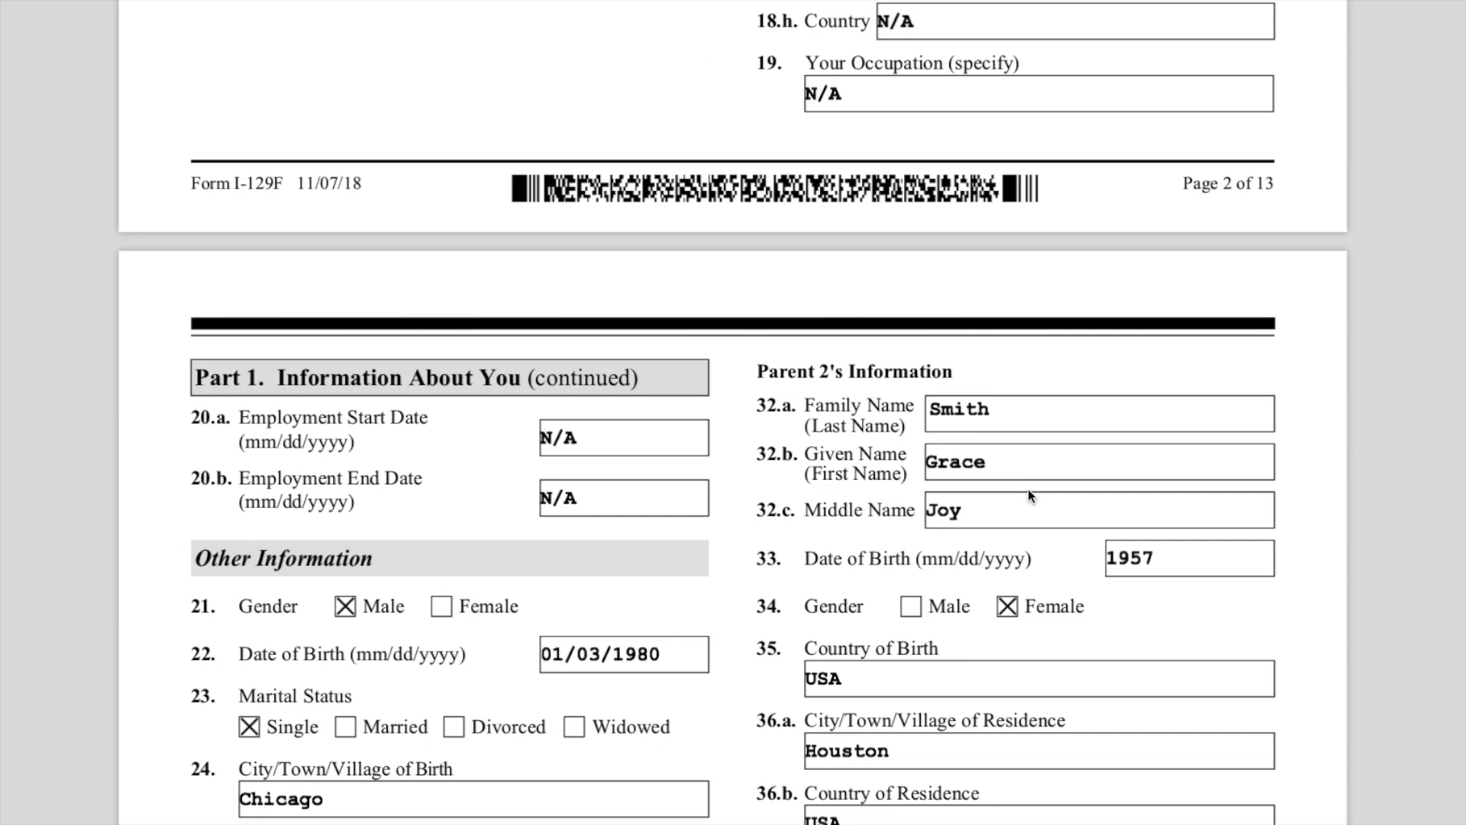
scroll(1028, 495, down, 2)
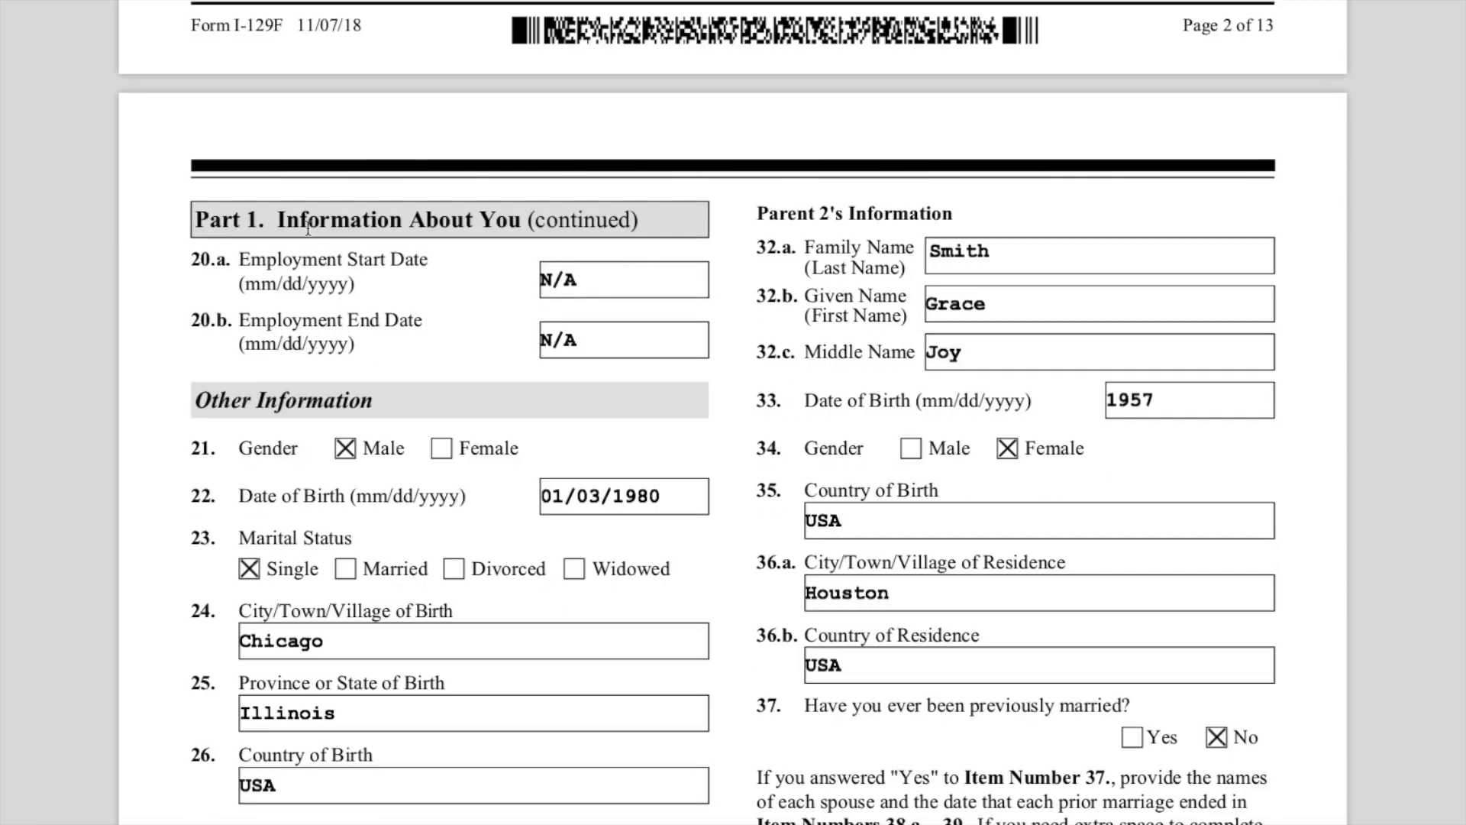
drag(265, 262, 461, 336)
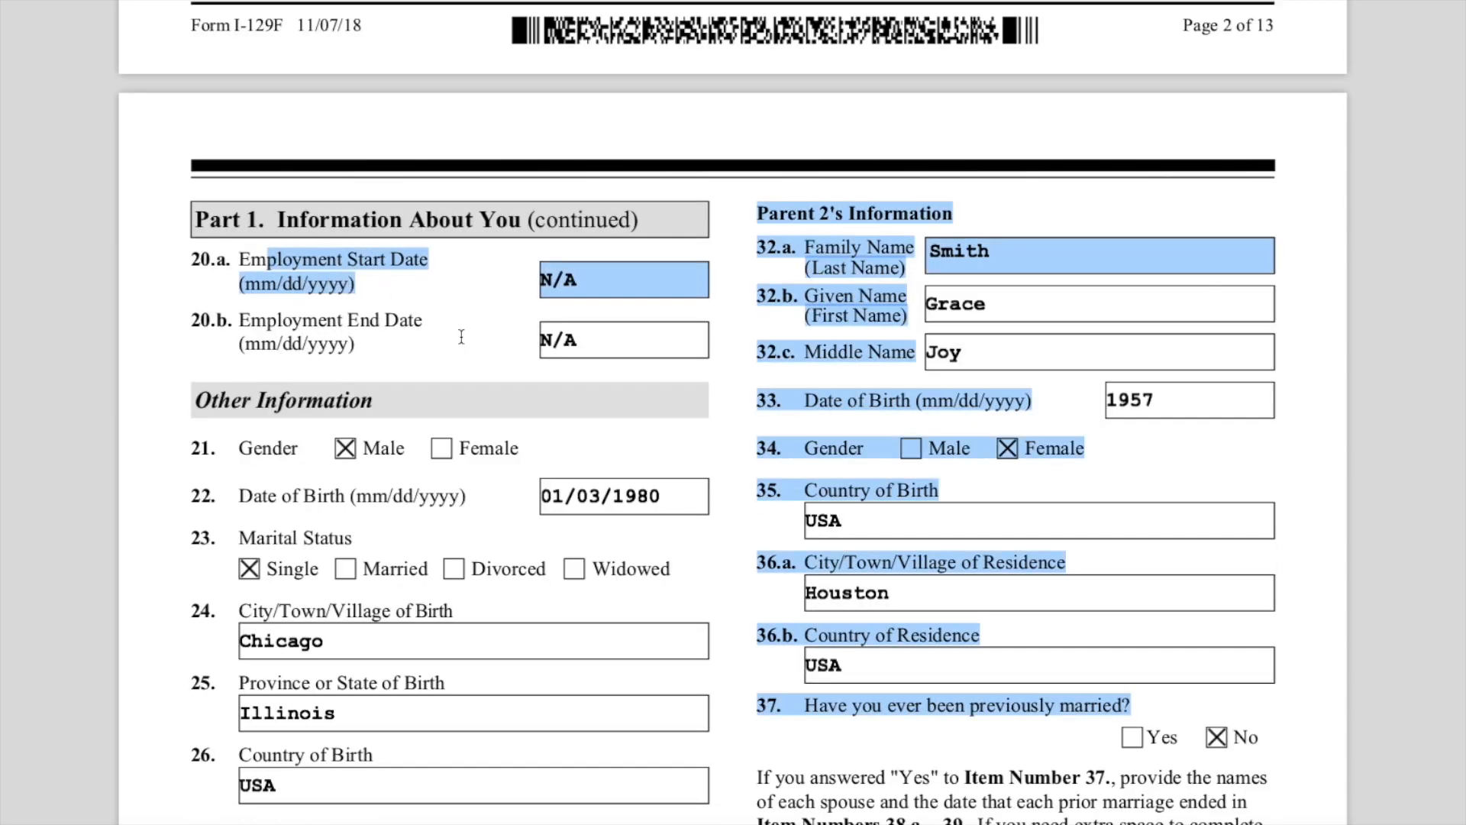
click(461, 336)
scroll(466, 366, up, 3)
click(876, 150)
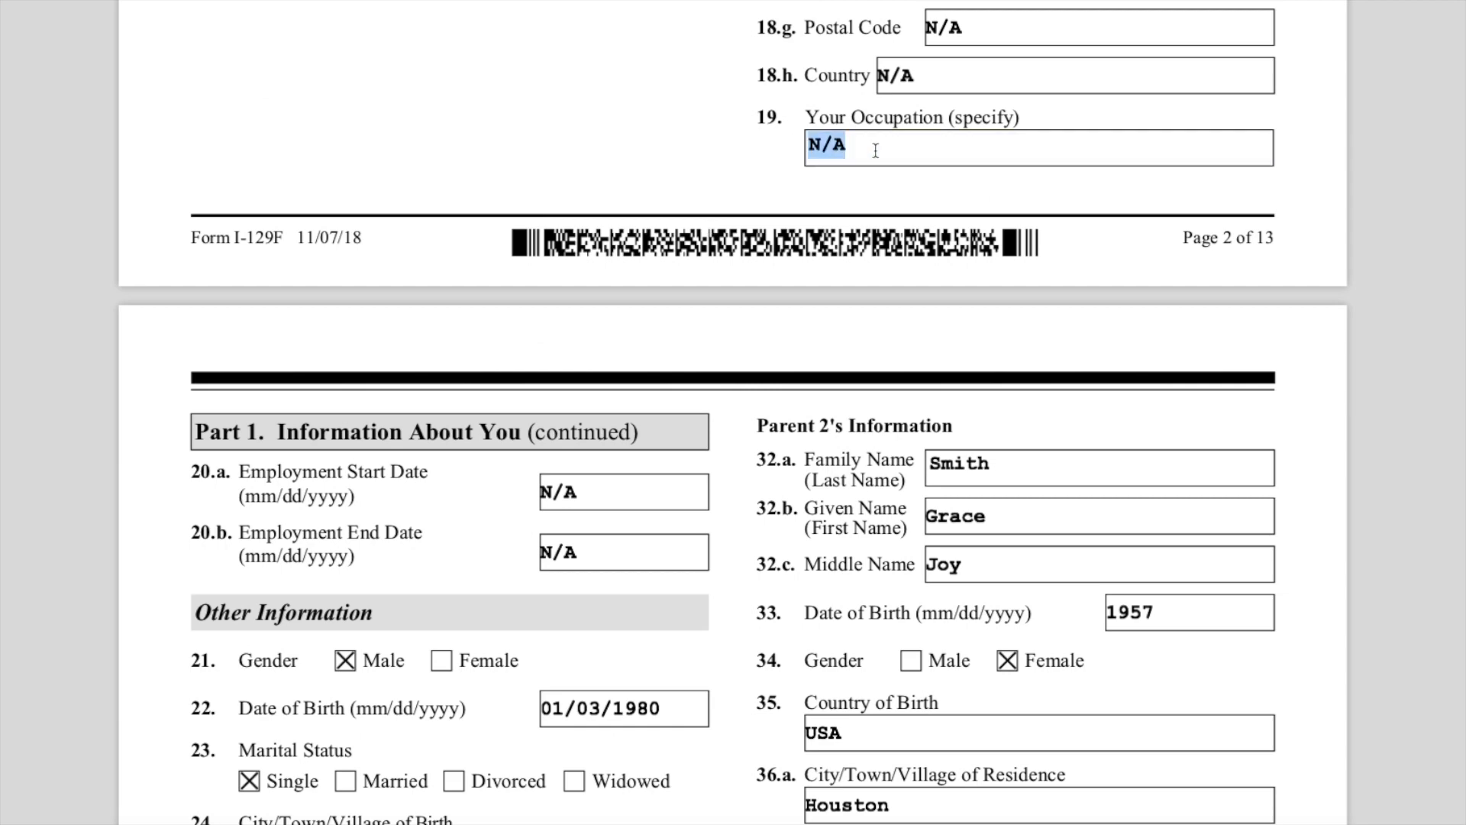
- Highlight the Other Information entries from Gender through Country of Birth
scroll(386, 360, down, 5)
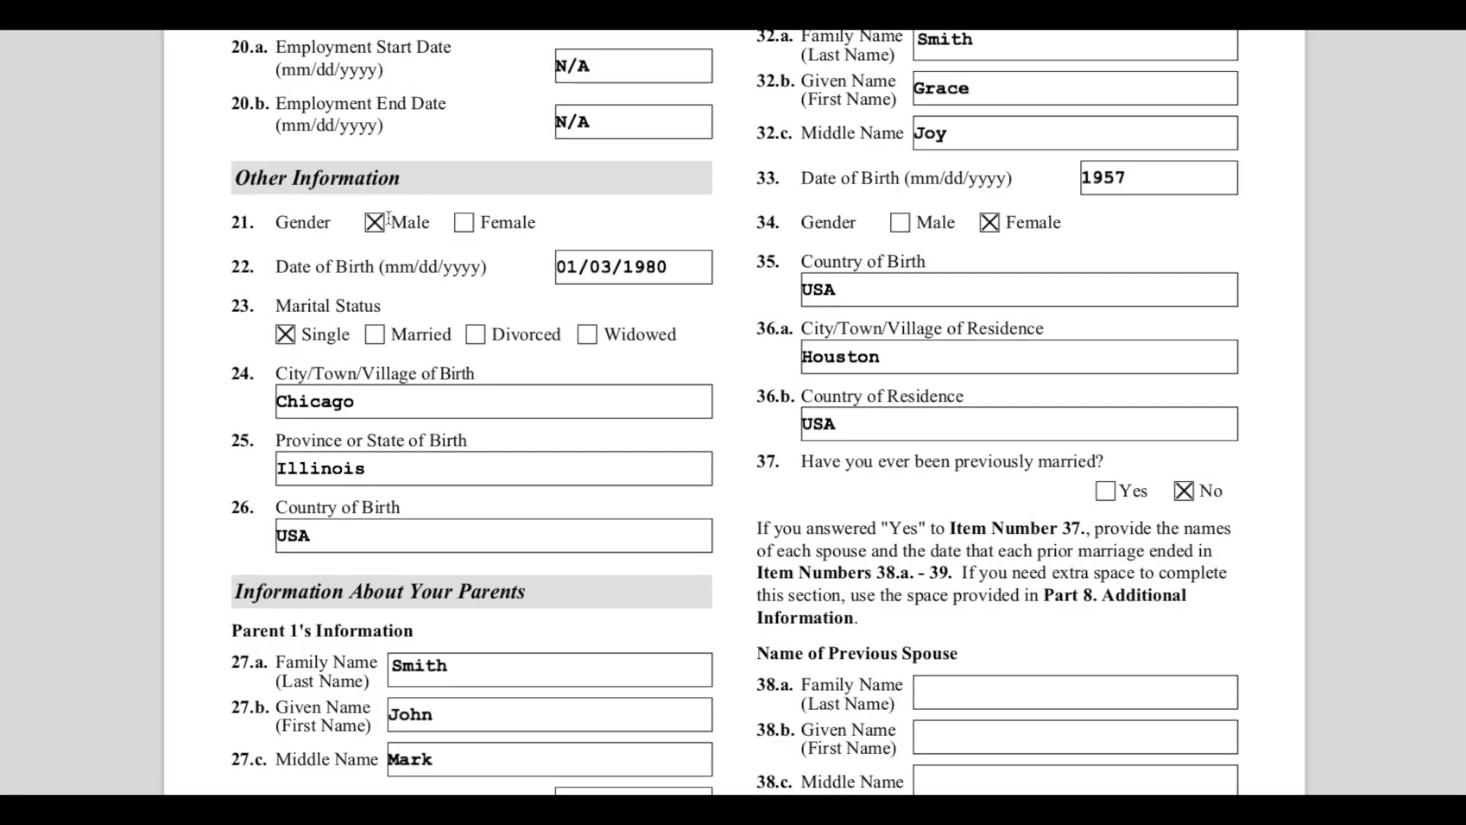
drag(277, 222, 601, 534)
click(766, 570)
scroll(766, 569, down, 4)
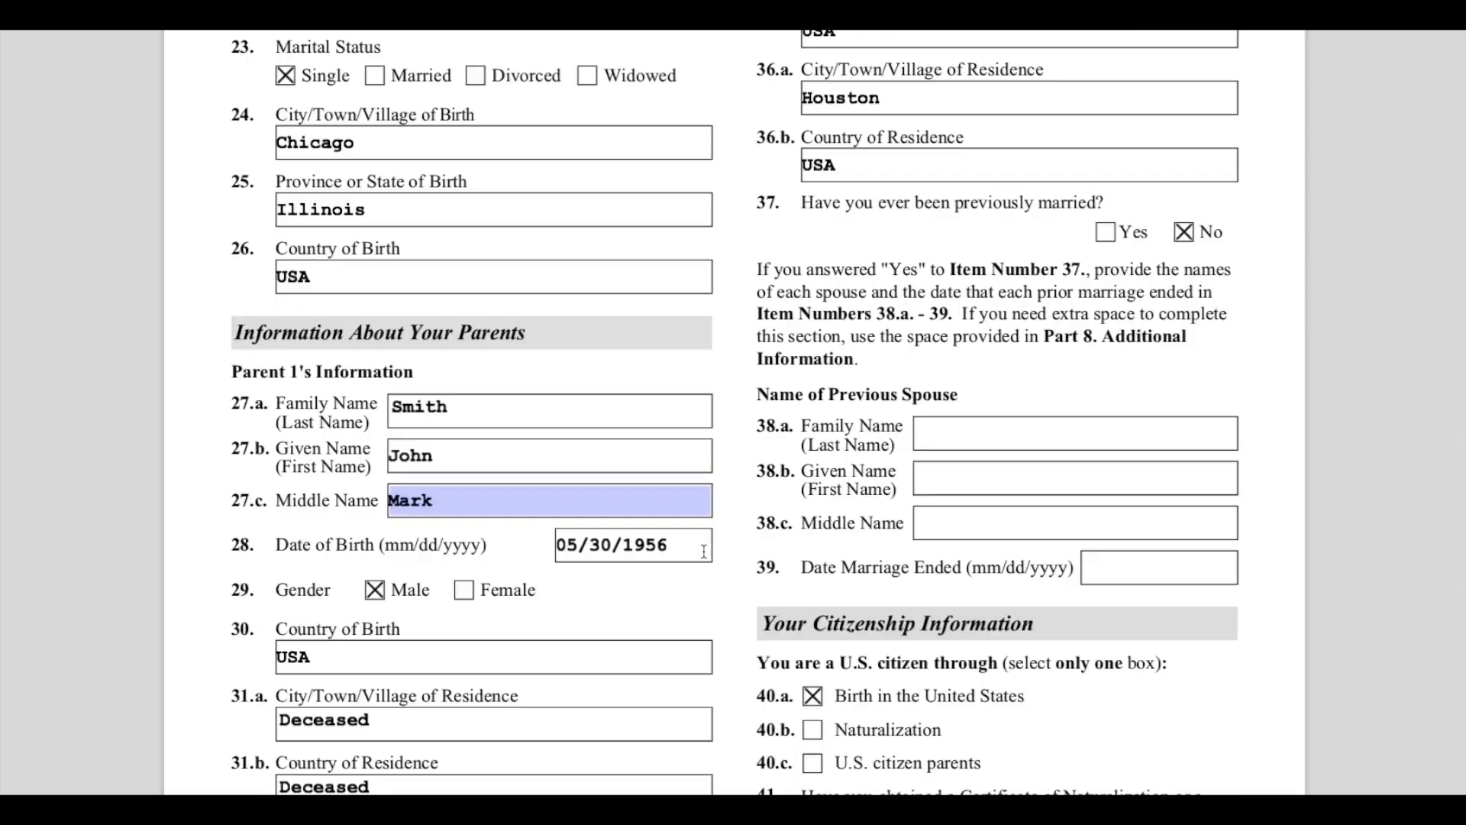
scroll(703, 551, down, 1)
- Highlight the Information About Your Parents heading and Parent 1's Information, selecting the family, given and middle name entries
drag(235, 289, 531, 294)
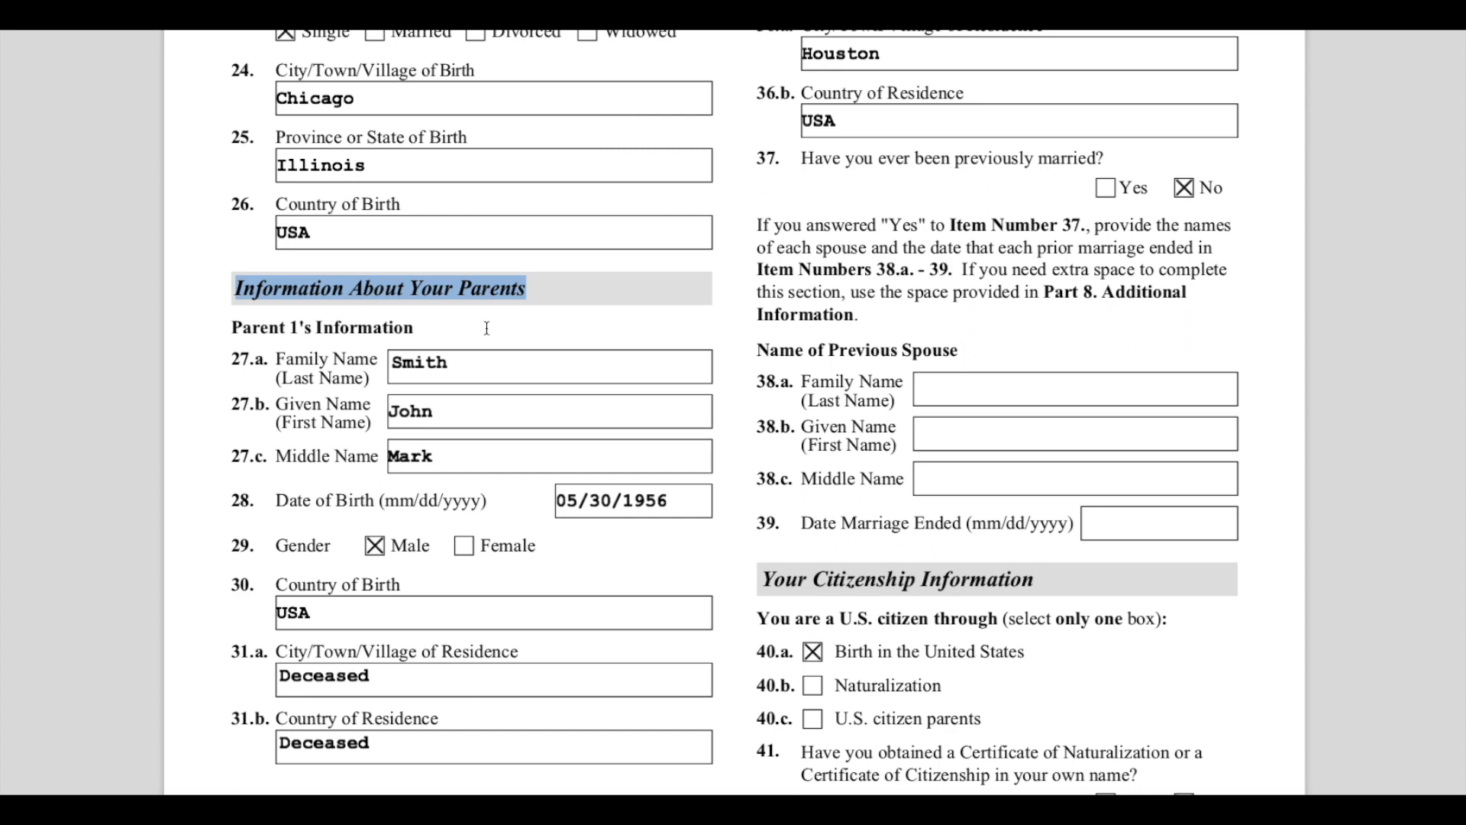
drag(242, 328, 449, 369)
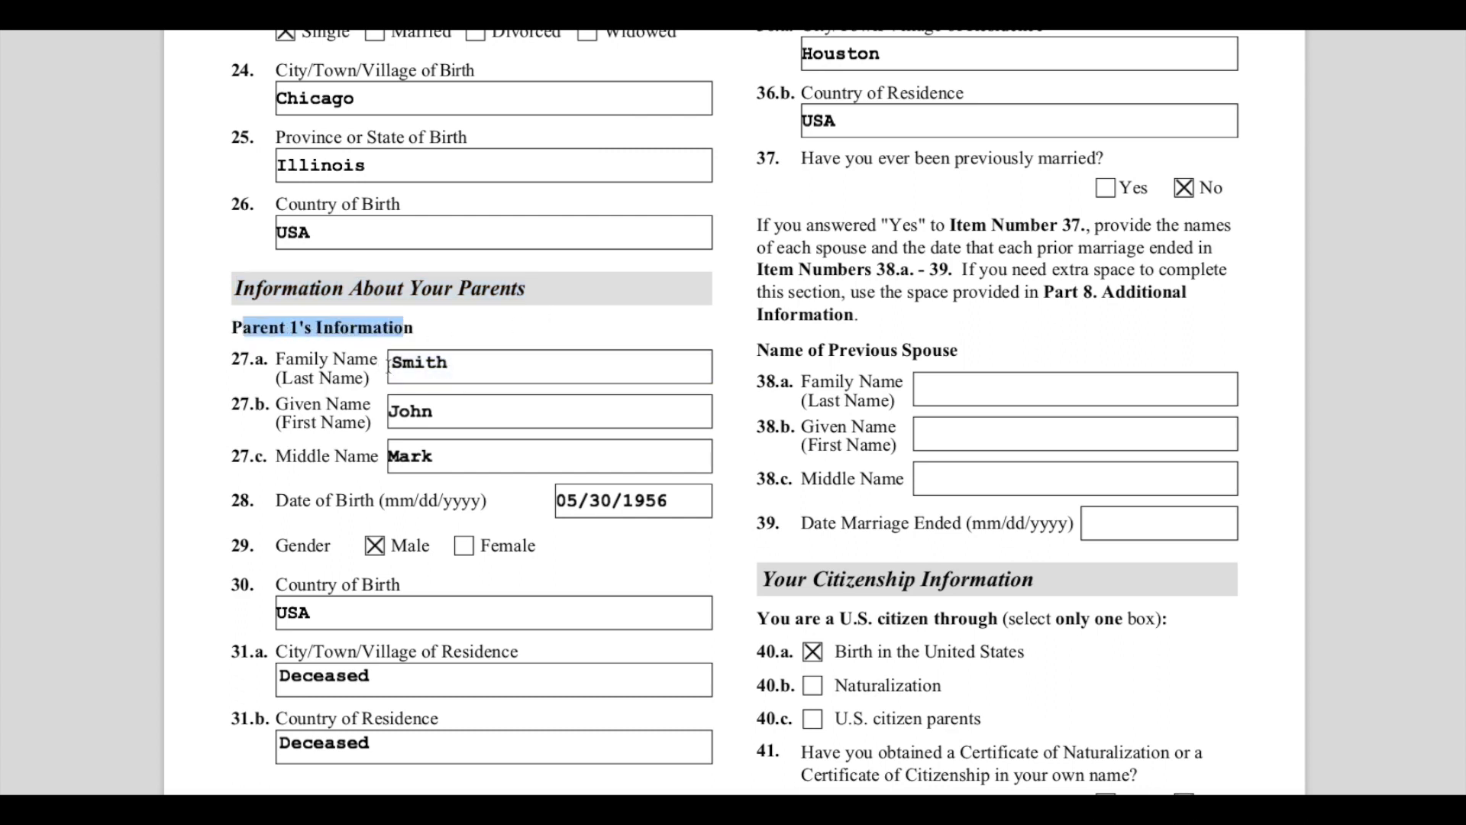
double_click(468, 368)
double_click(465, 411)
click(465, 459)
double_click(465, 459)
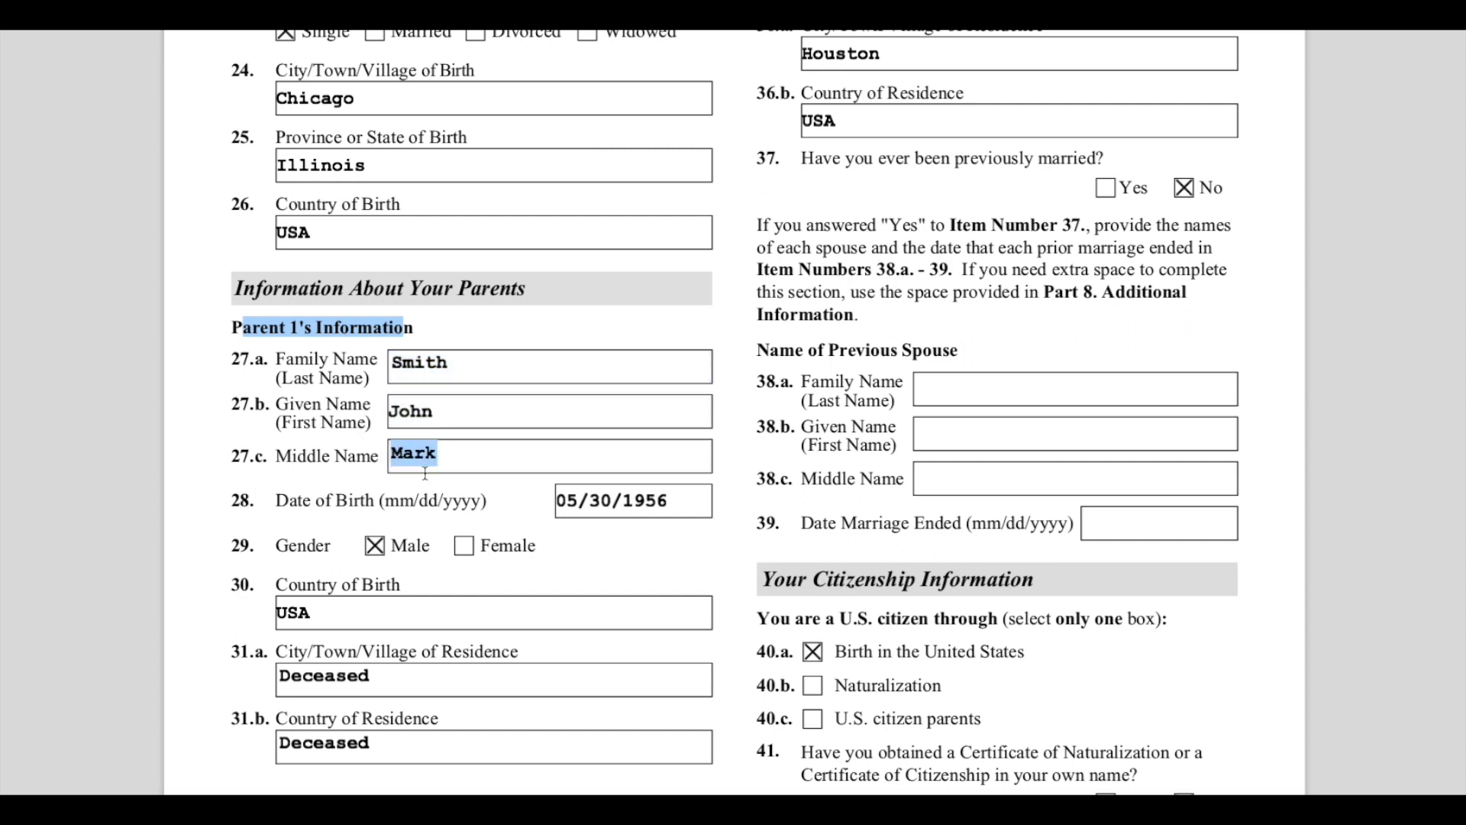
- Review Parent 1's gender, country of birth, and city and country of residence entries
scroll(451, 474, down, 1)
scroll(438, 489, down, 1)
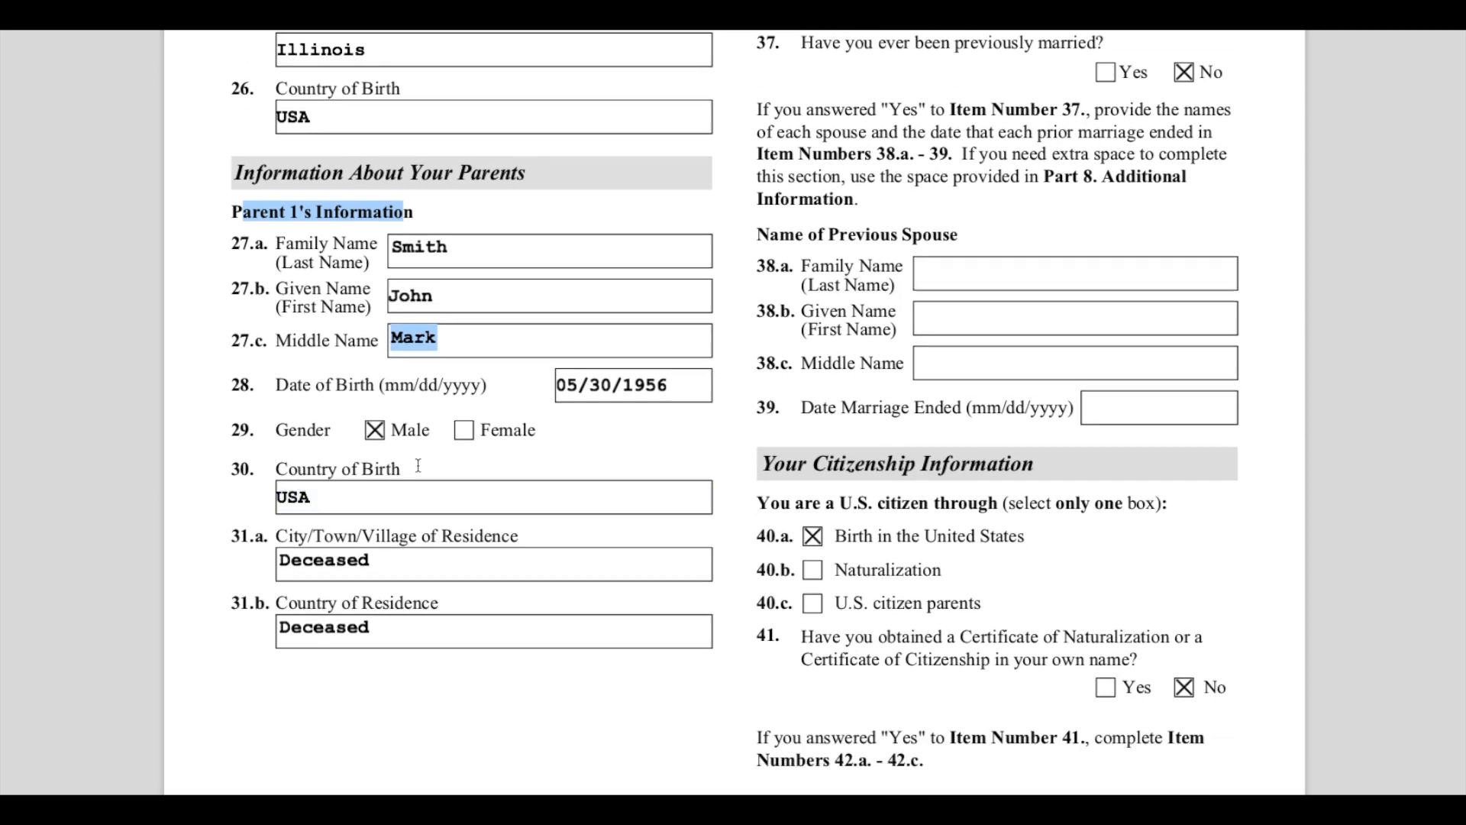
click(403, 429)
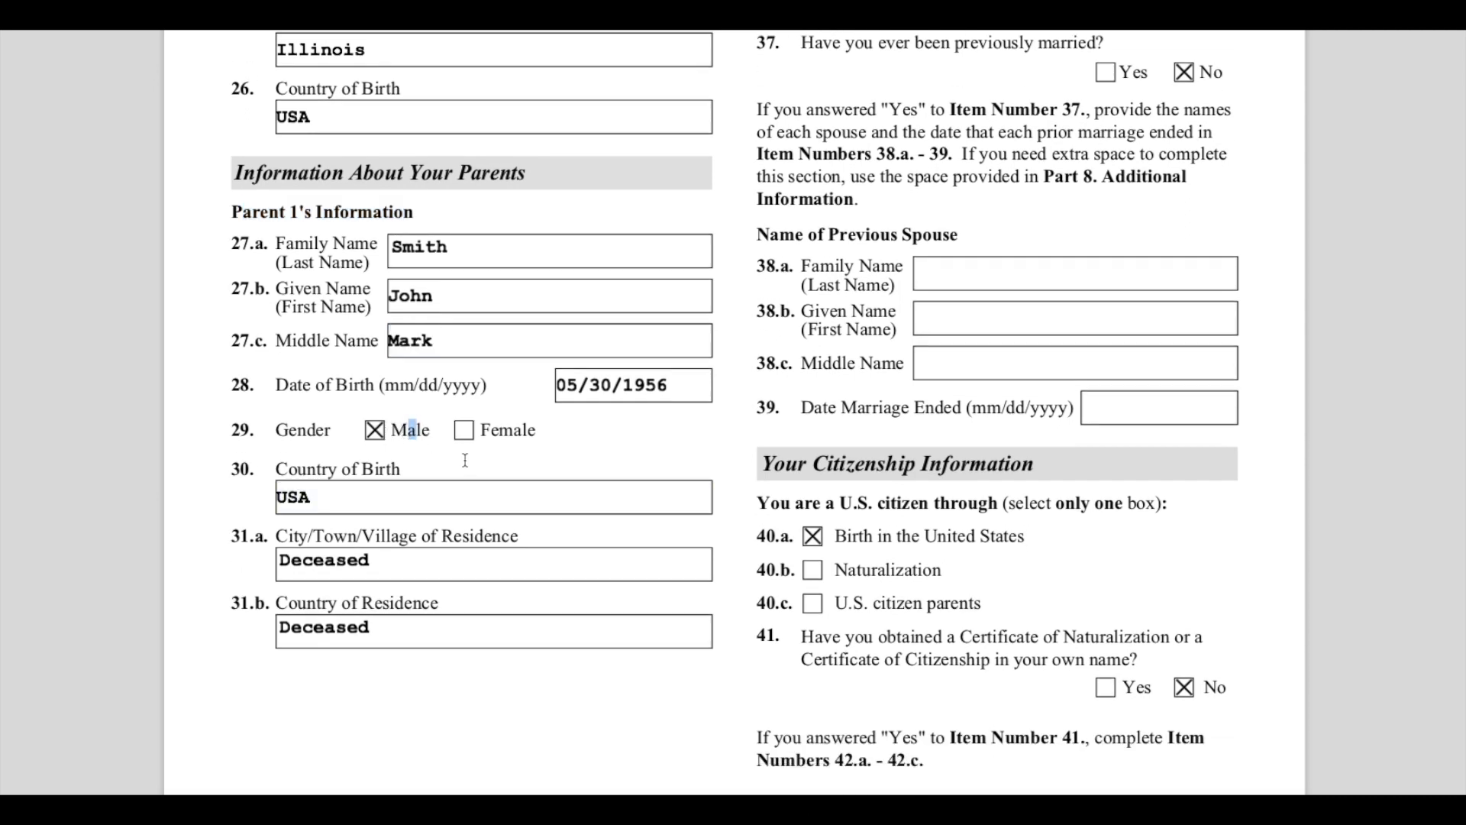
scroll(469, 465, down, 1)
click(319, 466)
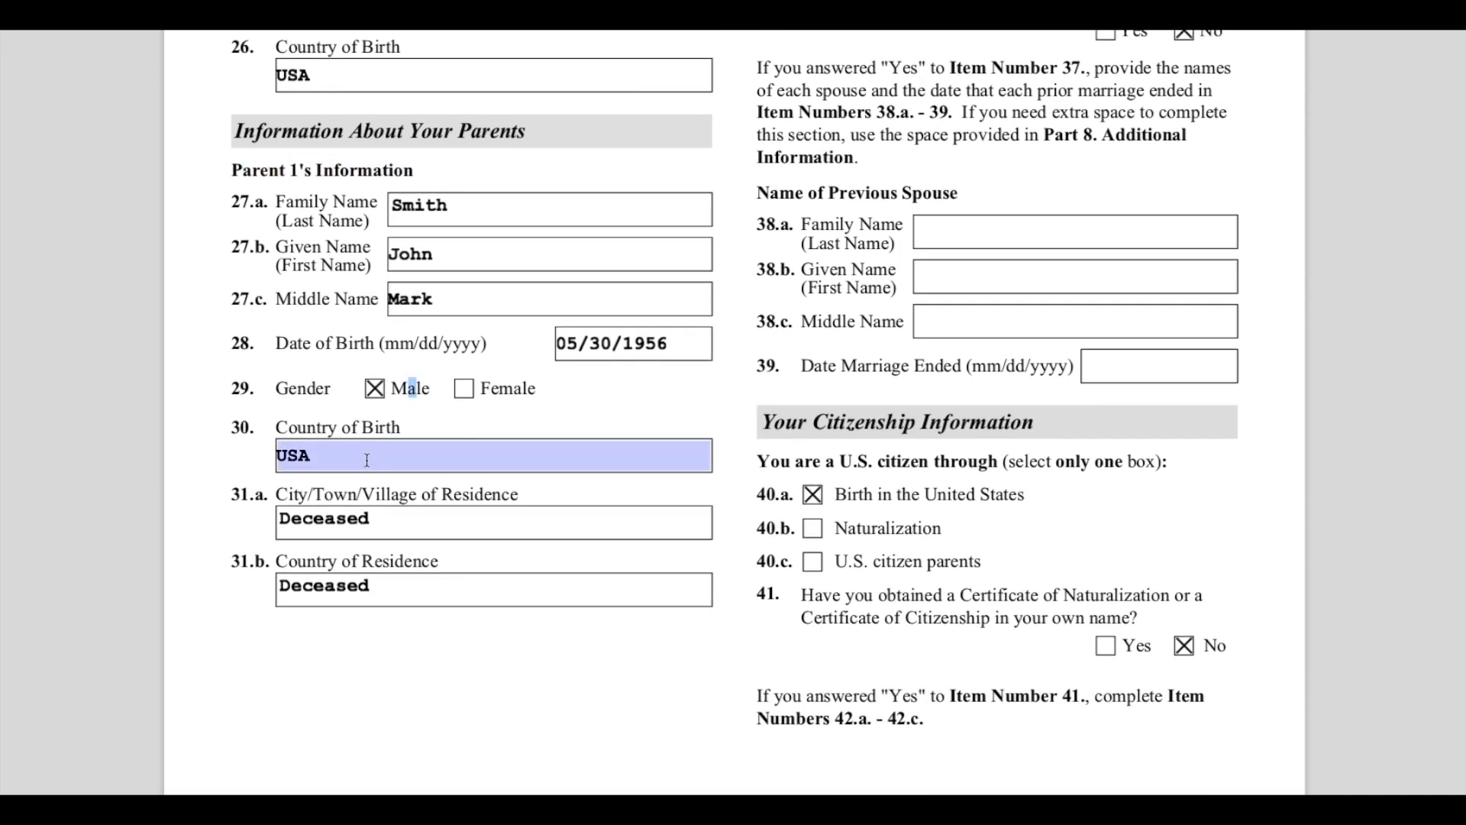
double_click(383, 518)
drag(278, 494, 538, 545)
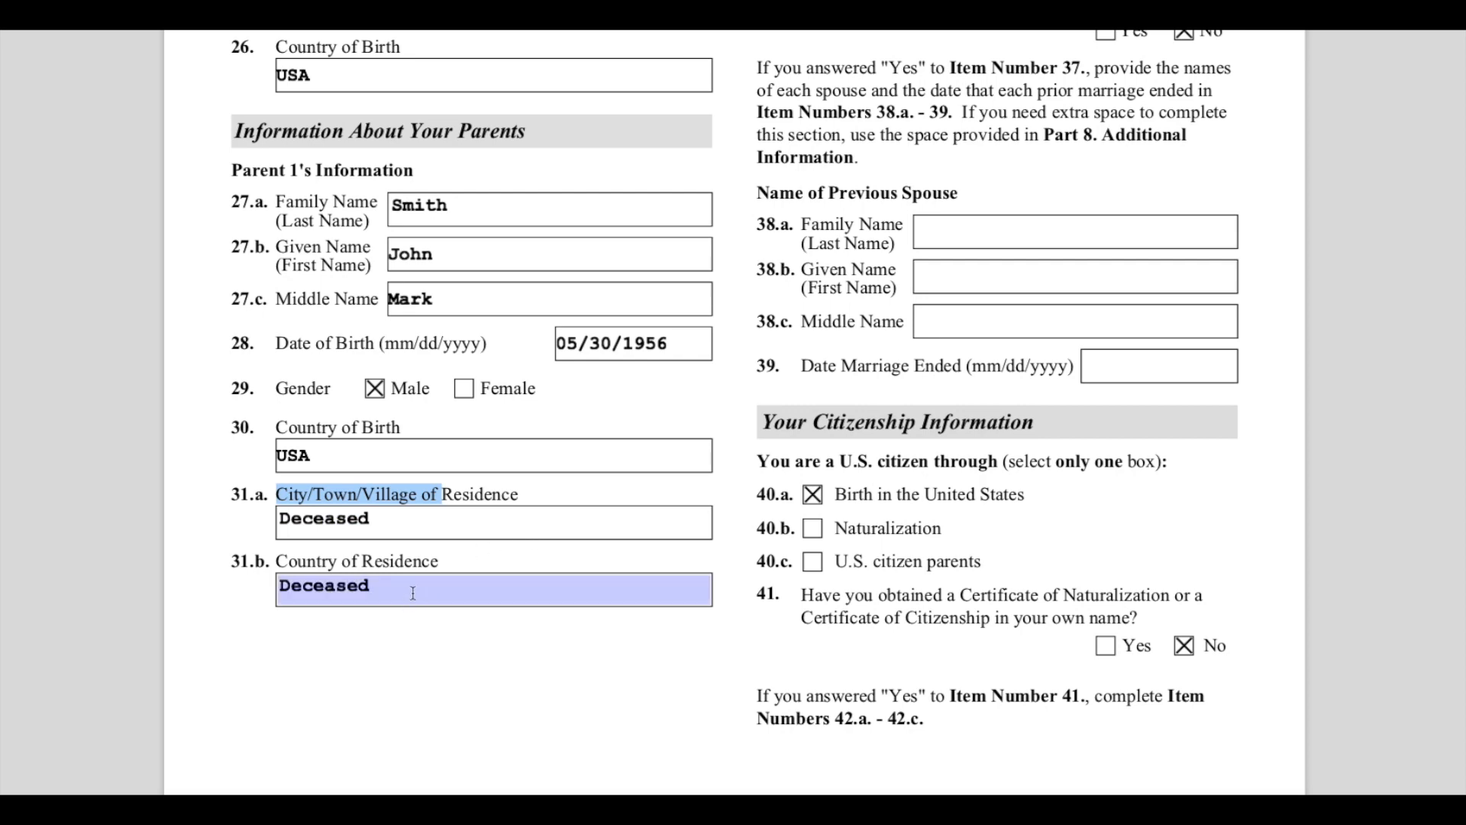
scroll(696, 656, down, 3)
scroll(694, 646, up, 14)
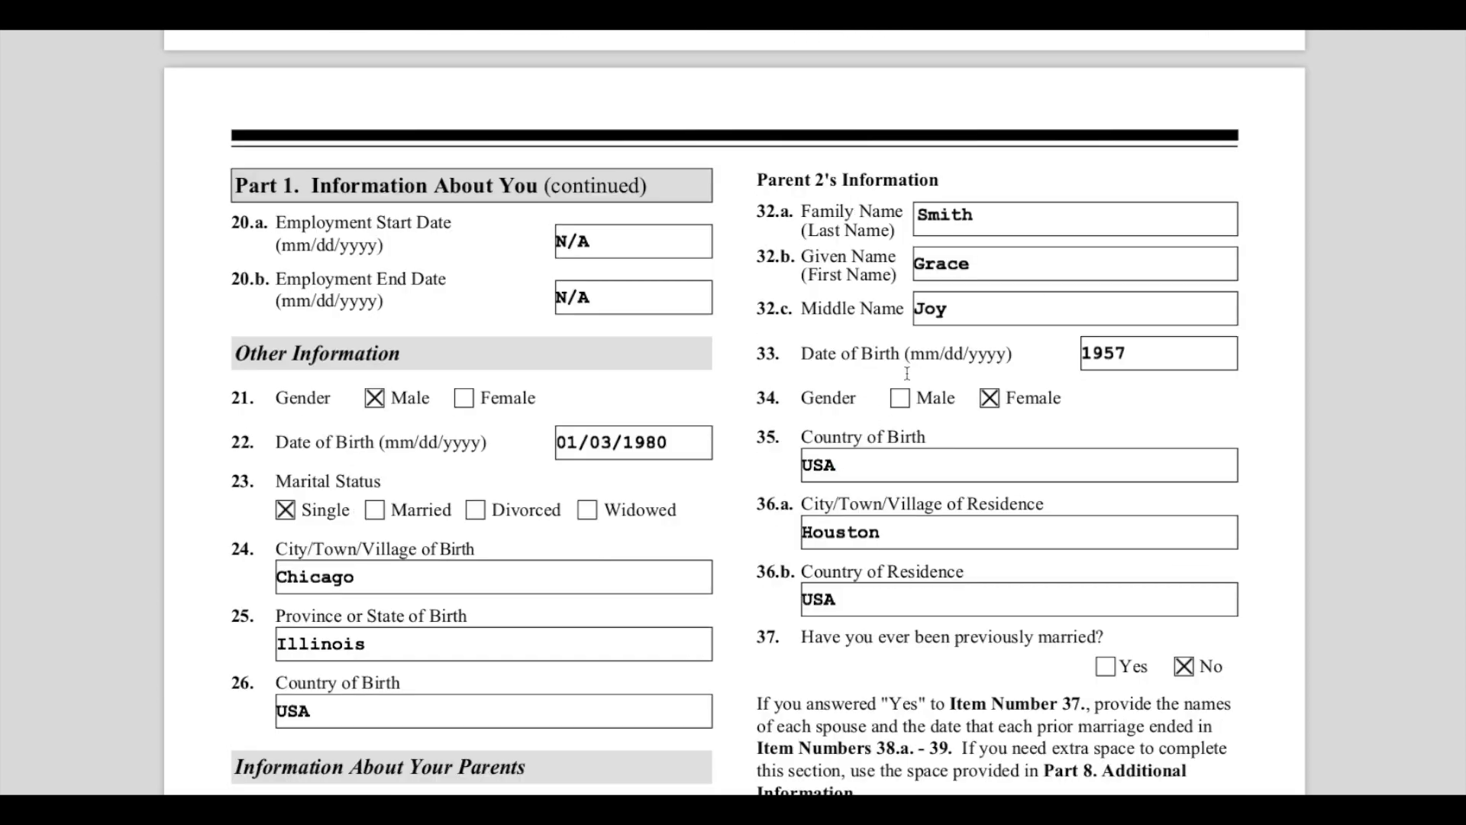
- Review Parent 2's name, date of birth, birth country and residence entries
click(1046, 227)
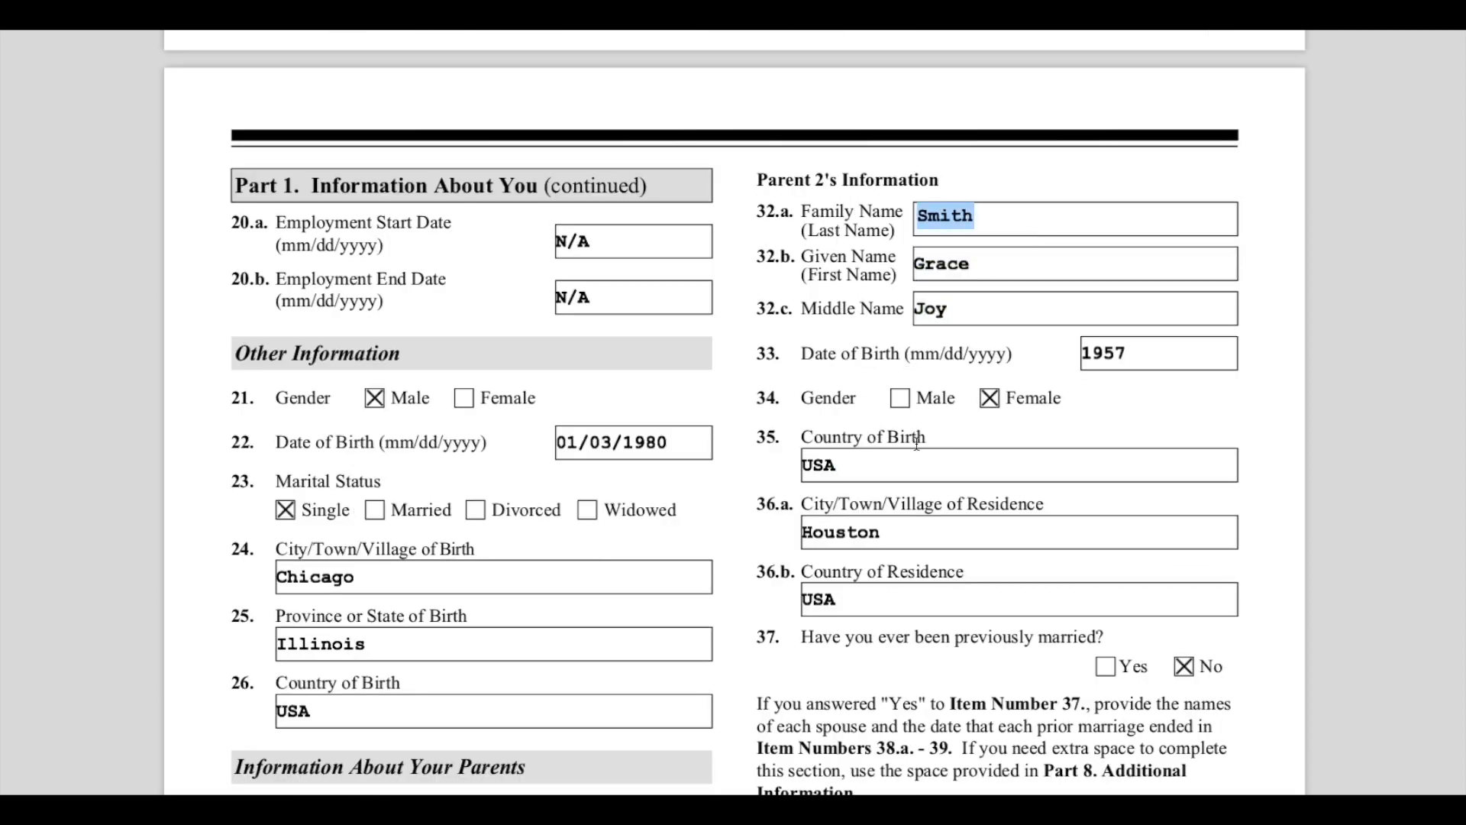
scroll(592, 707, down, 3)
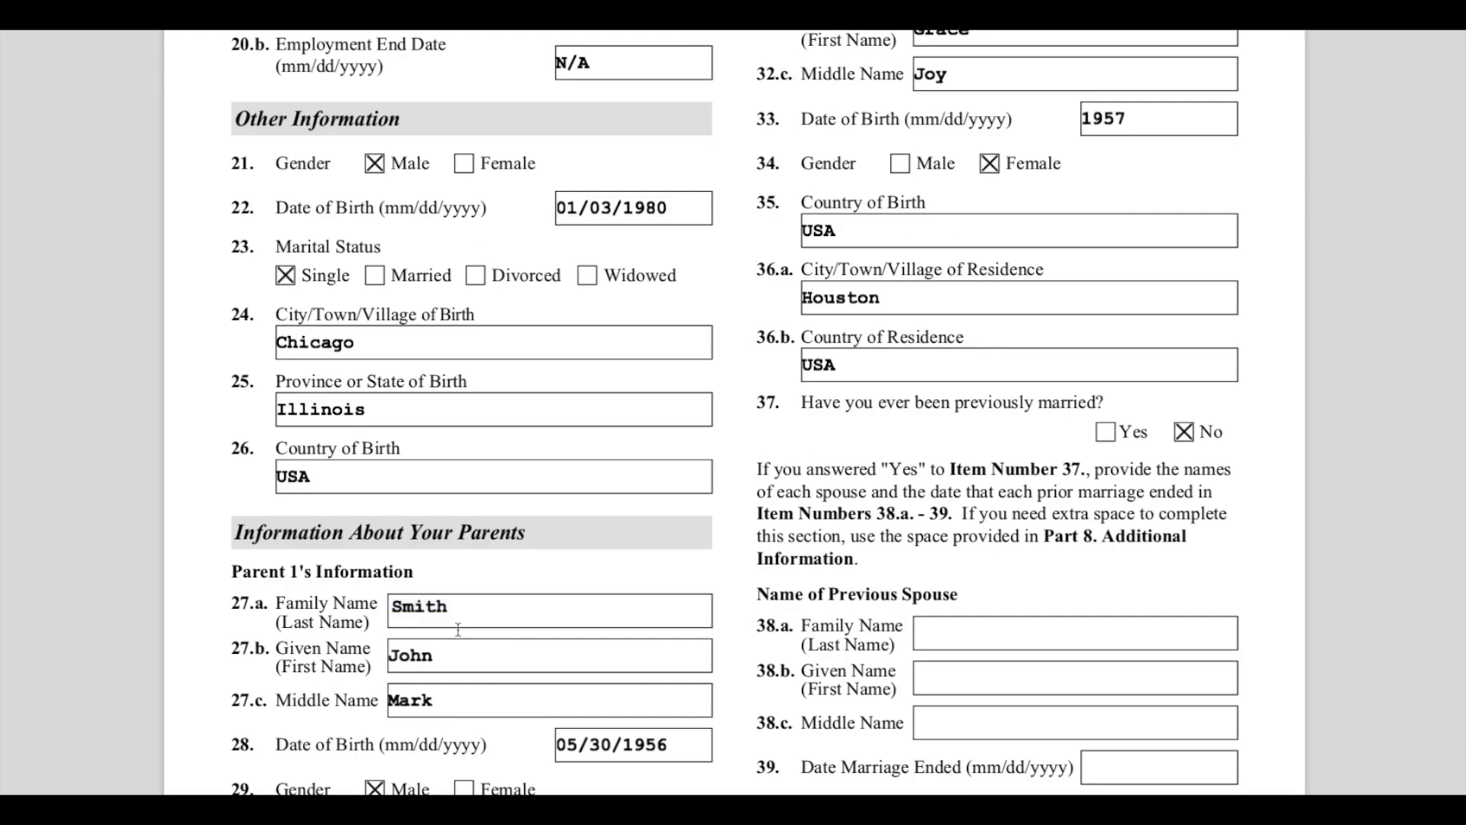
scroll(357, 566, up, 3)
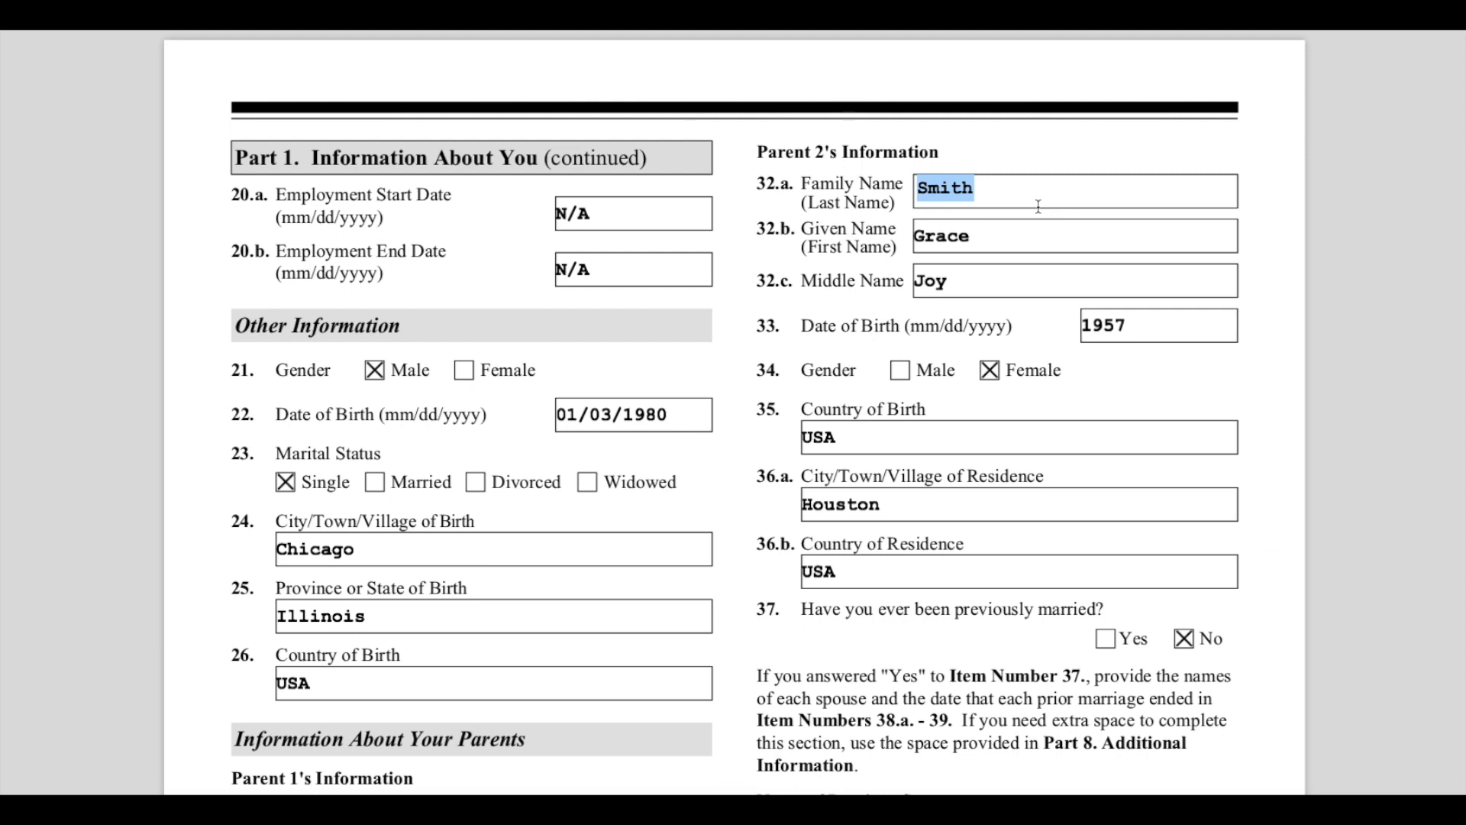
click(870, 332)
scroll(944, 357, down, 3)
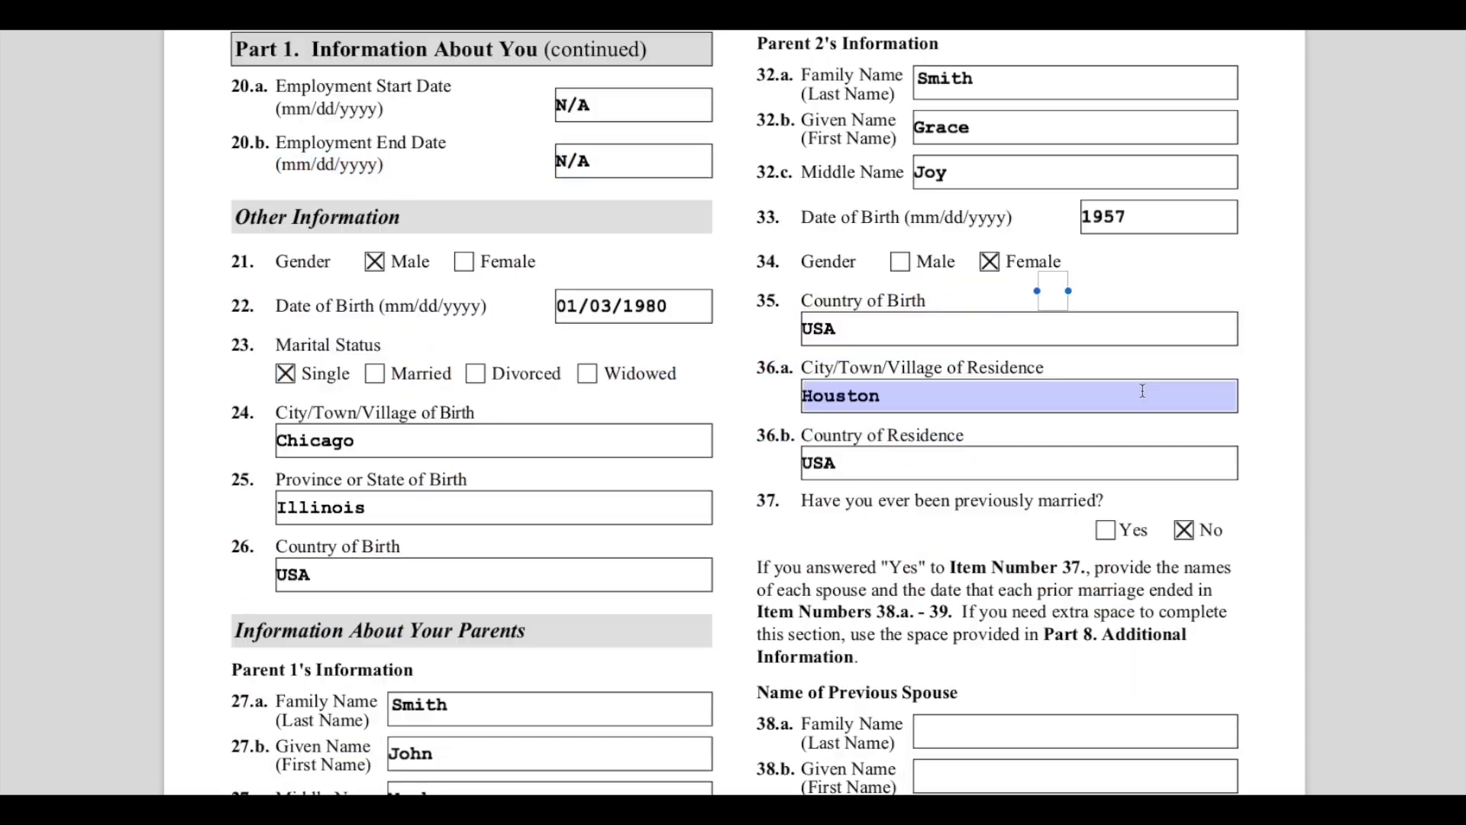
scroll(916, 412, down, 1)
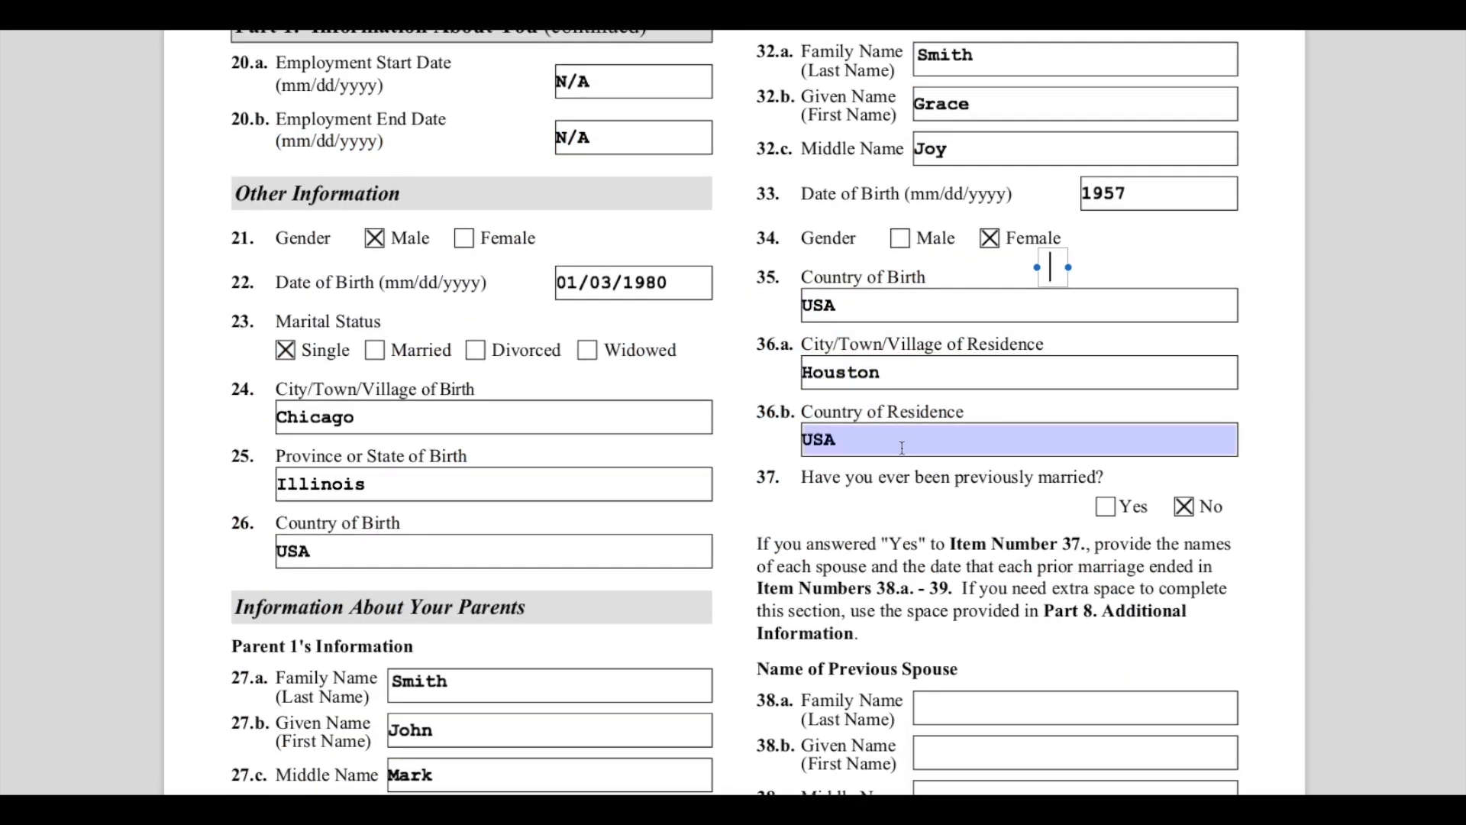
scroll(900, 451, down, 4)
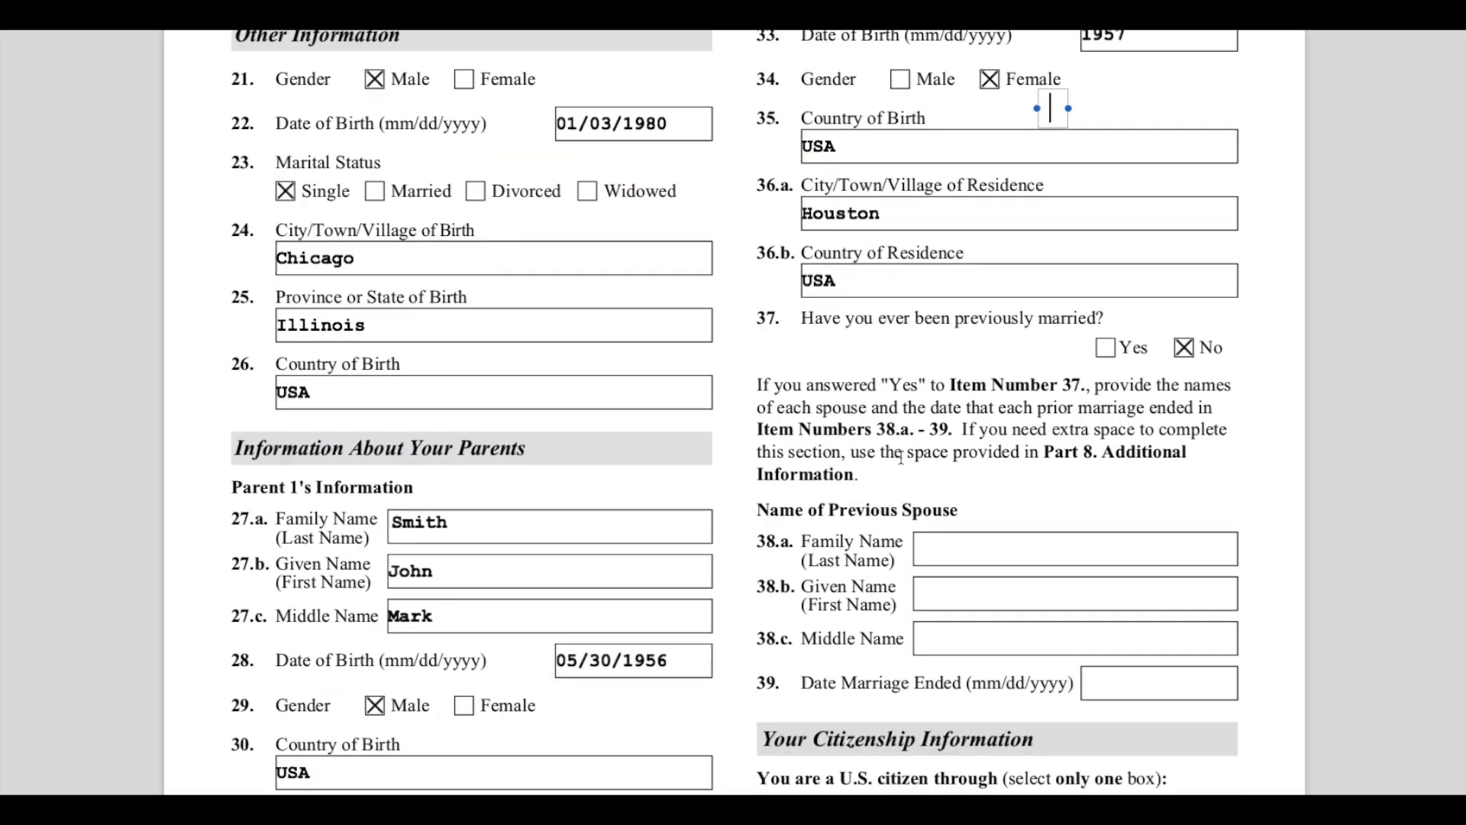
- Highlight the 'Have you ever been previously married?' question and review the Name of Previous Spouse fields
drag(762, 318, 979, 317)
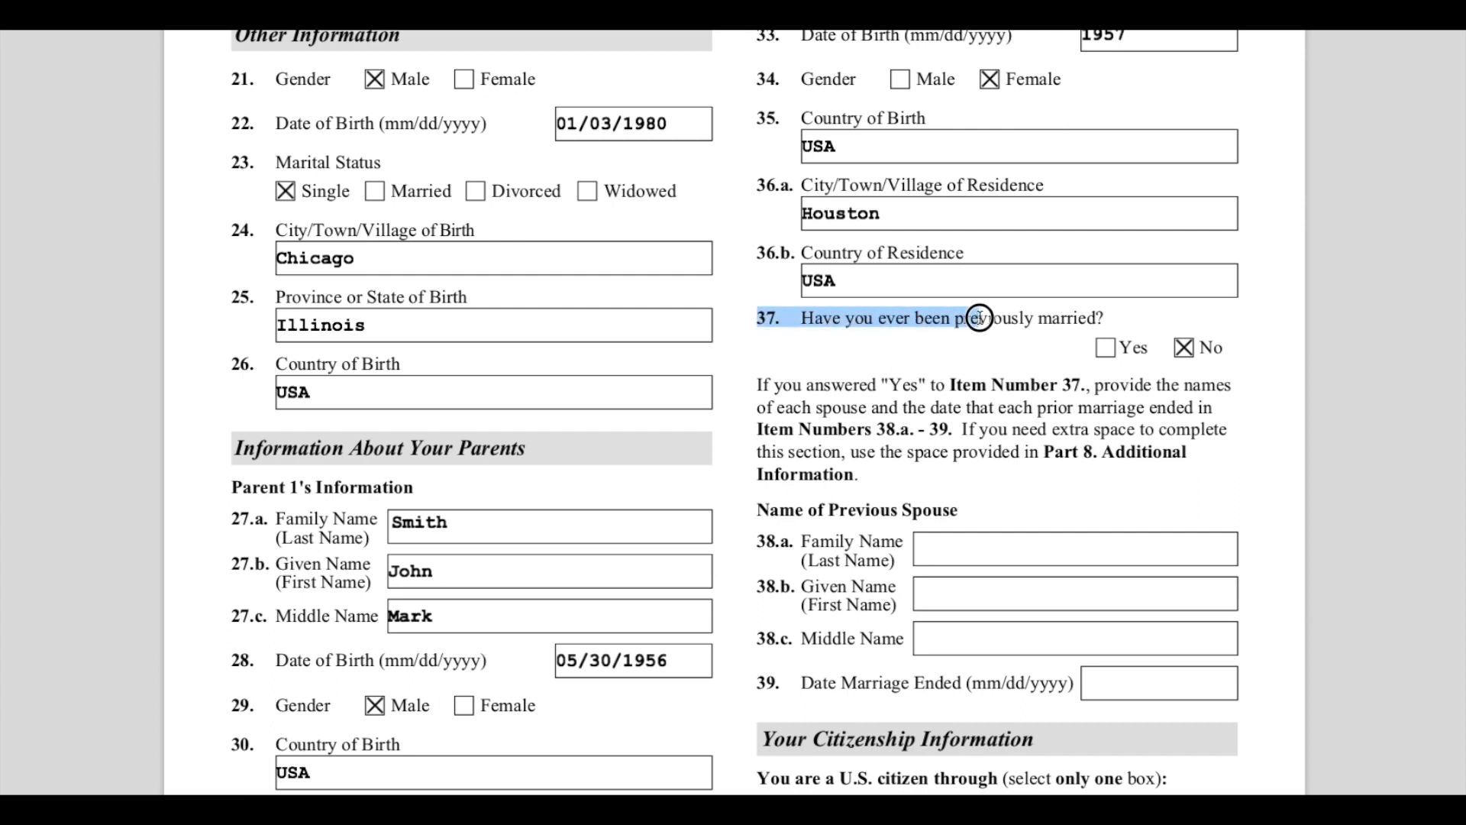
drag(980, 317, 1157, 317)
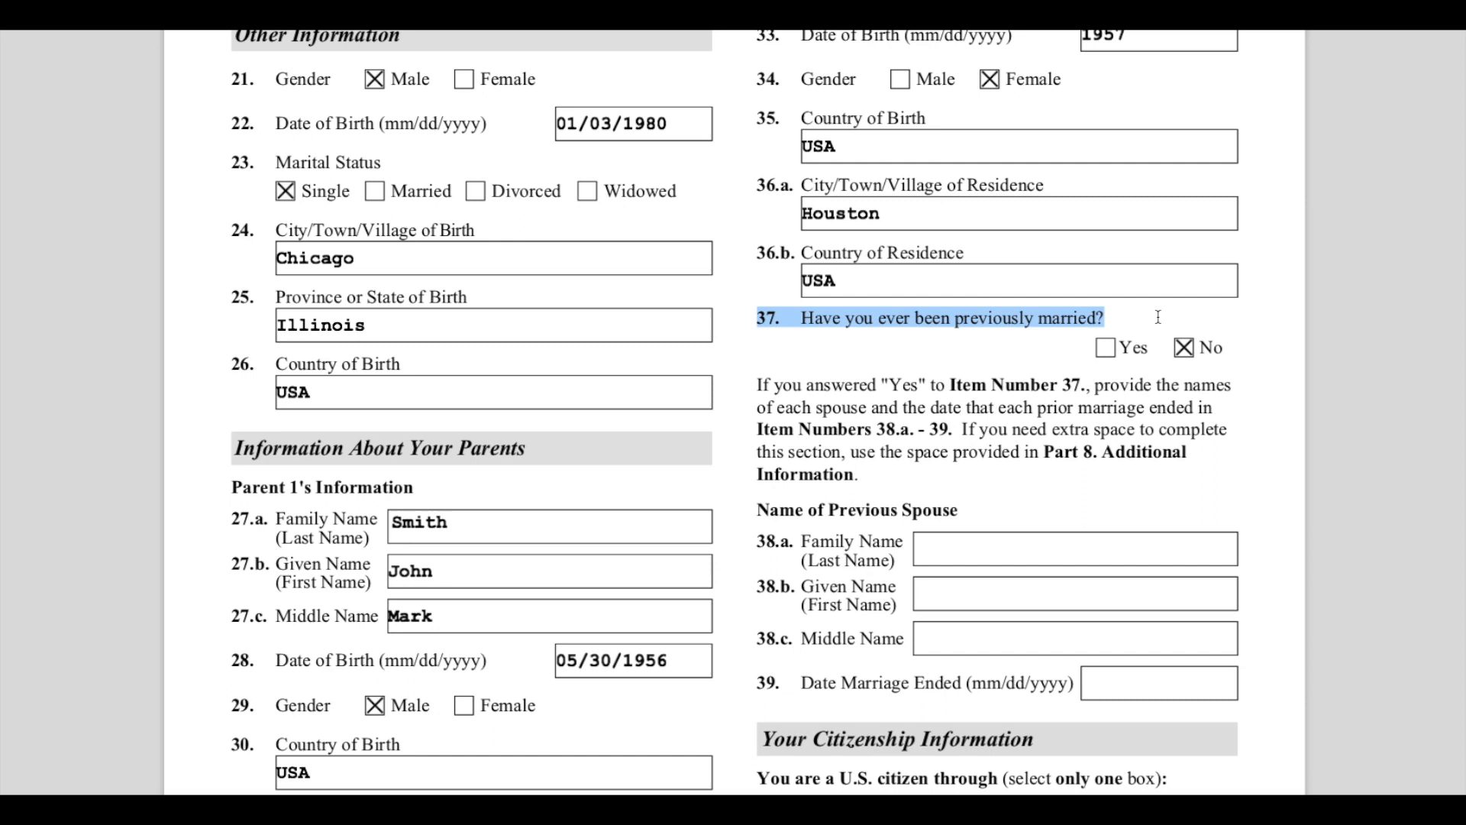
click(1109, 380)
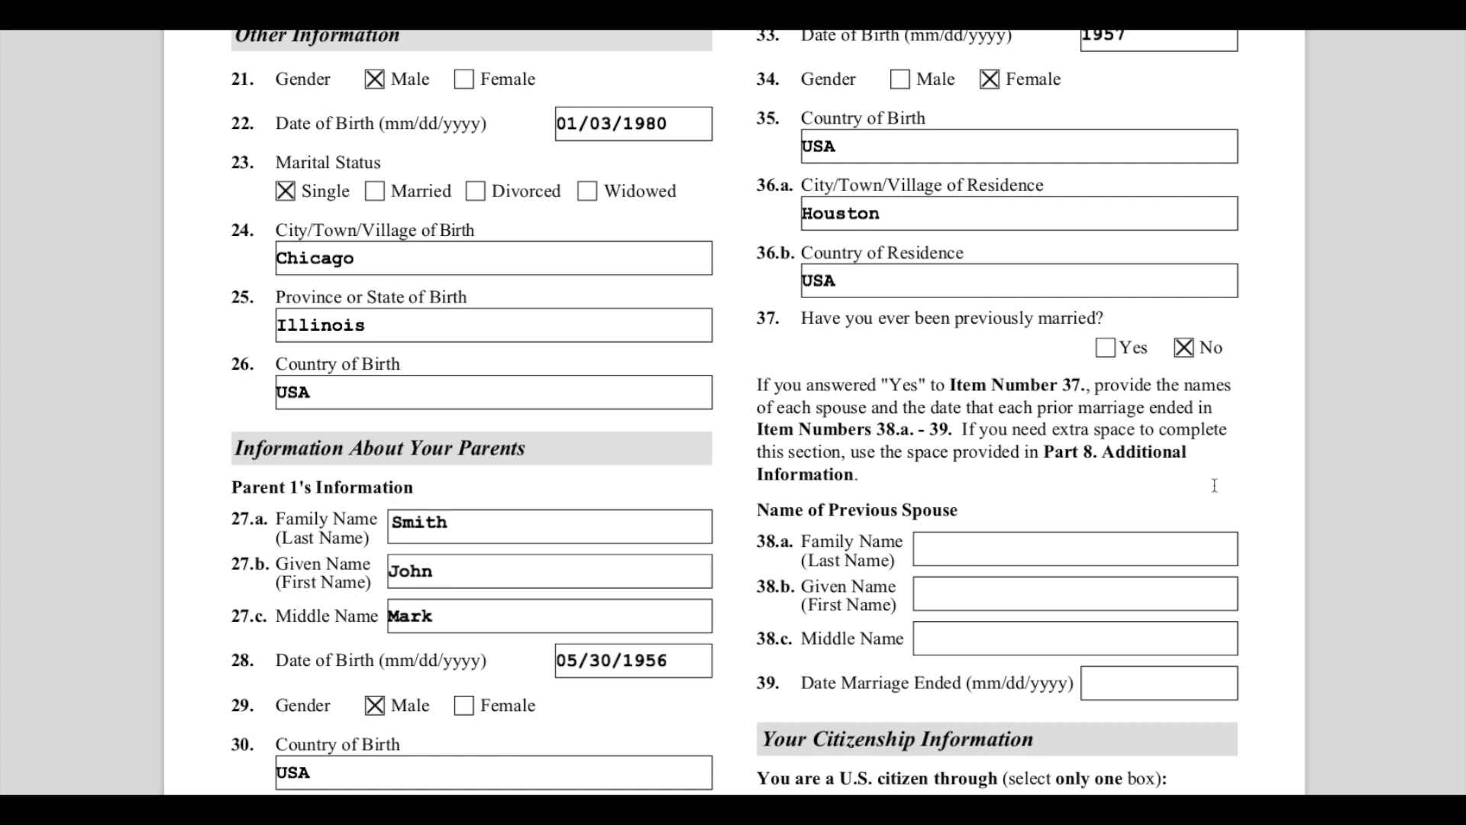
scroll(1214, 485, down, 2)
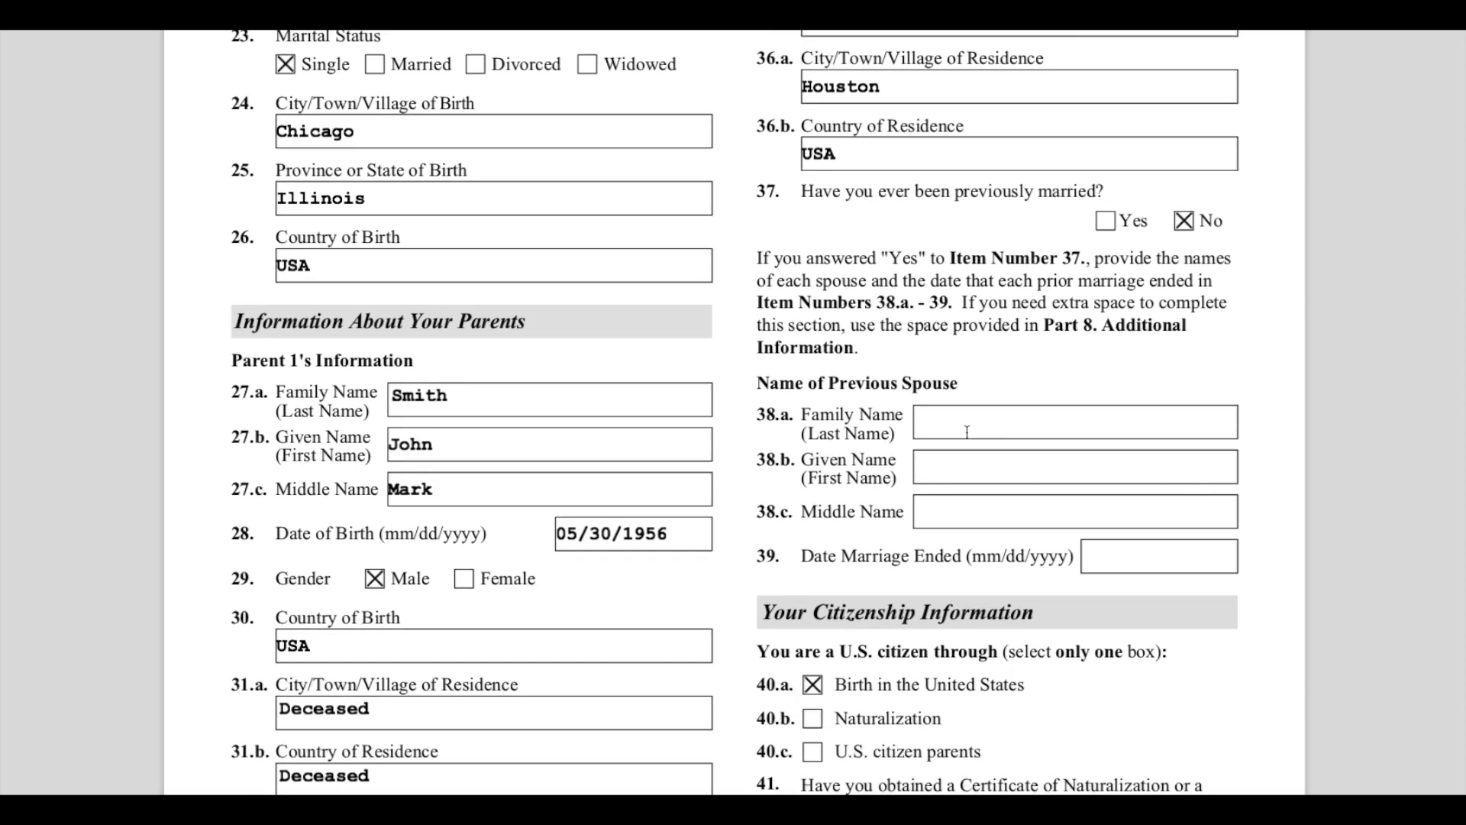
click(939, 427)
scroll(1033, 430, down, 3)
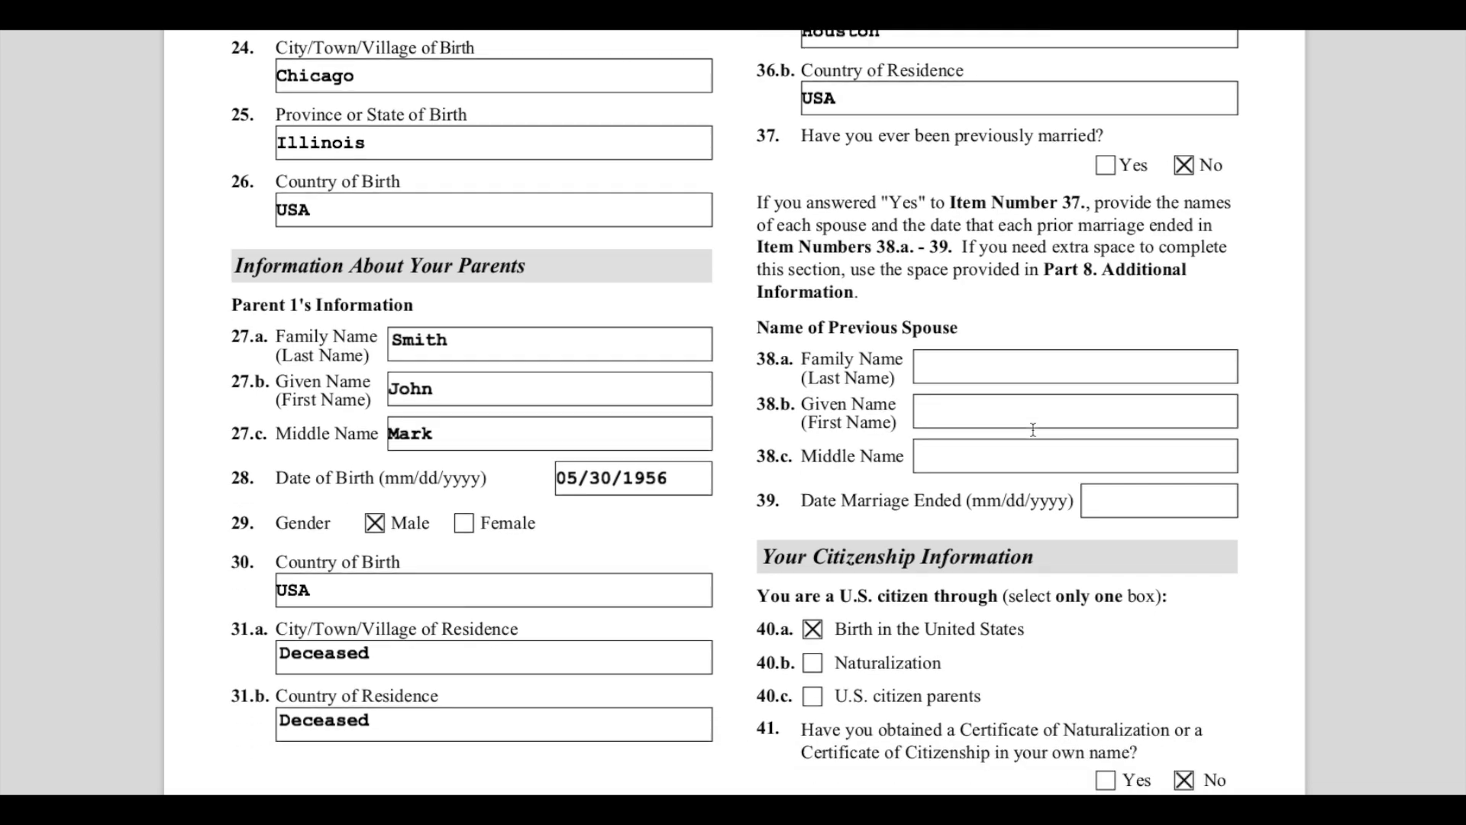
scroll(1032, 430, down, 5)
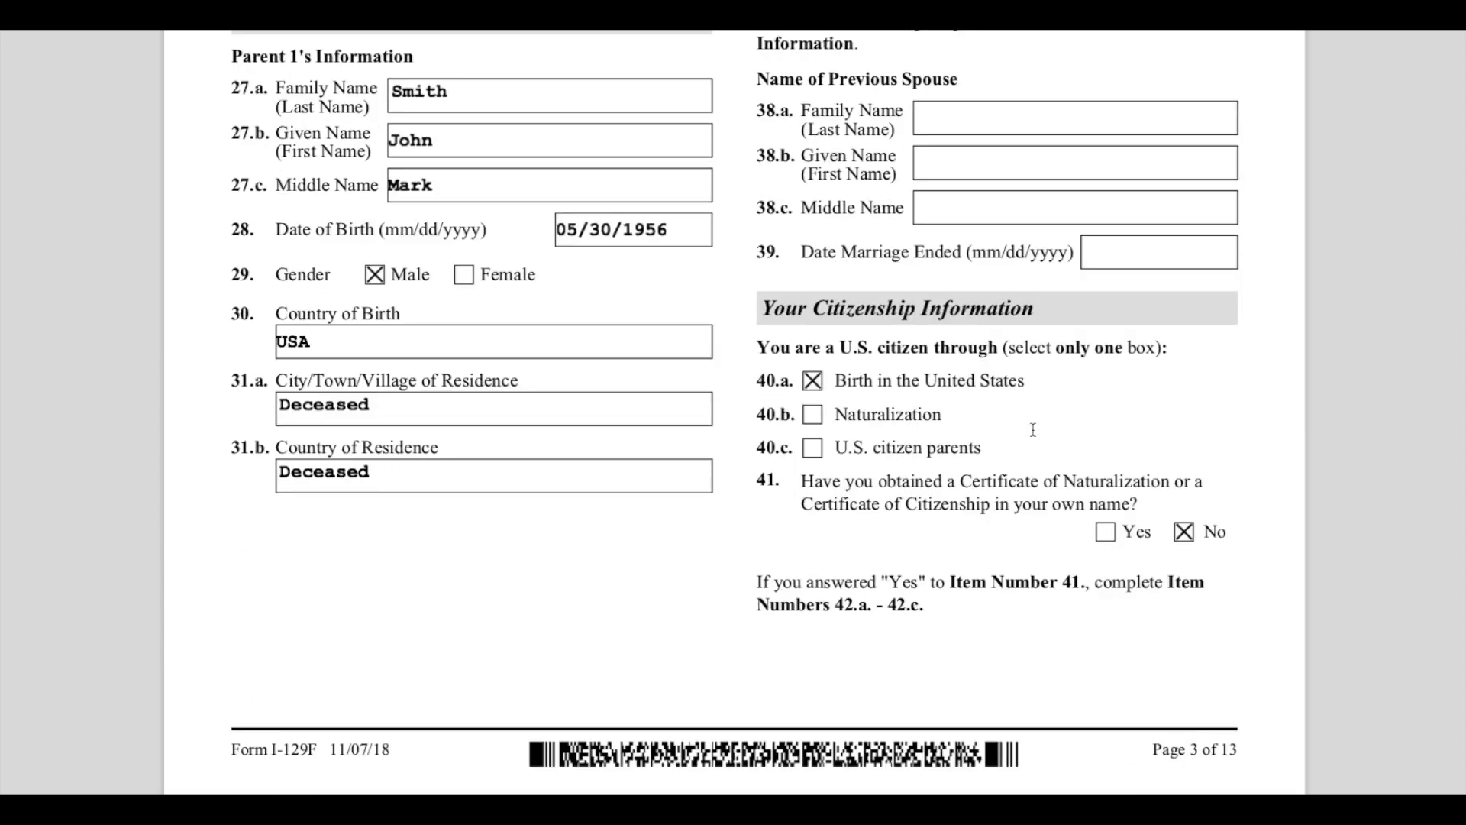
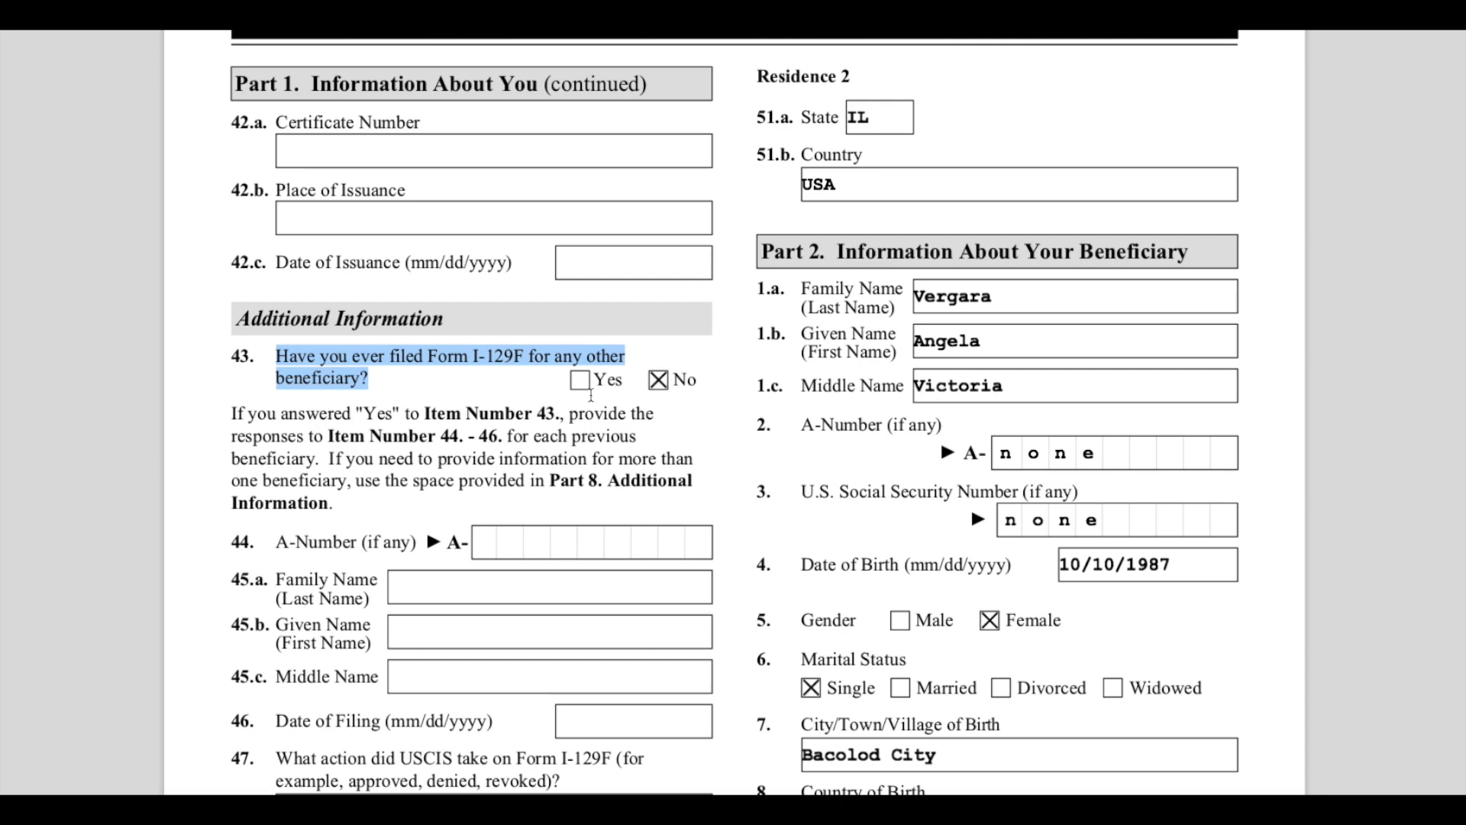
- Highlight question 48, 'Do you have any children under 18 years of age?', in the Additional Information section
scroll(693, 414, down, 3)
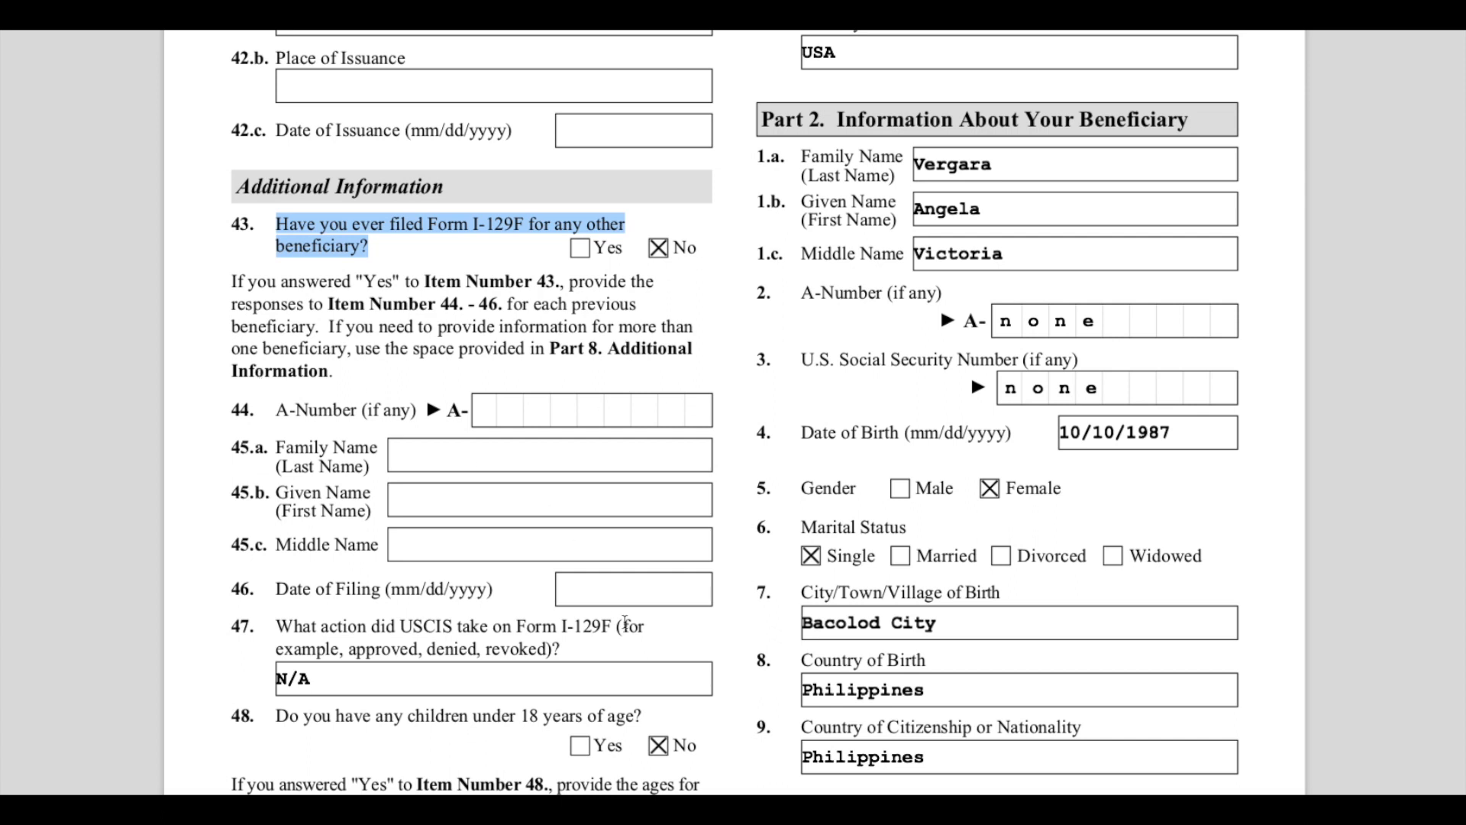
scroll(613, 602, down, 2)
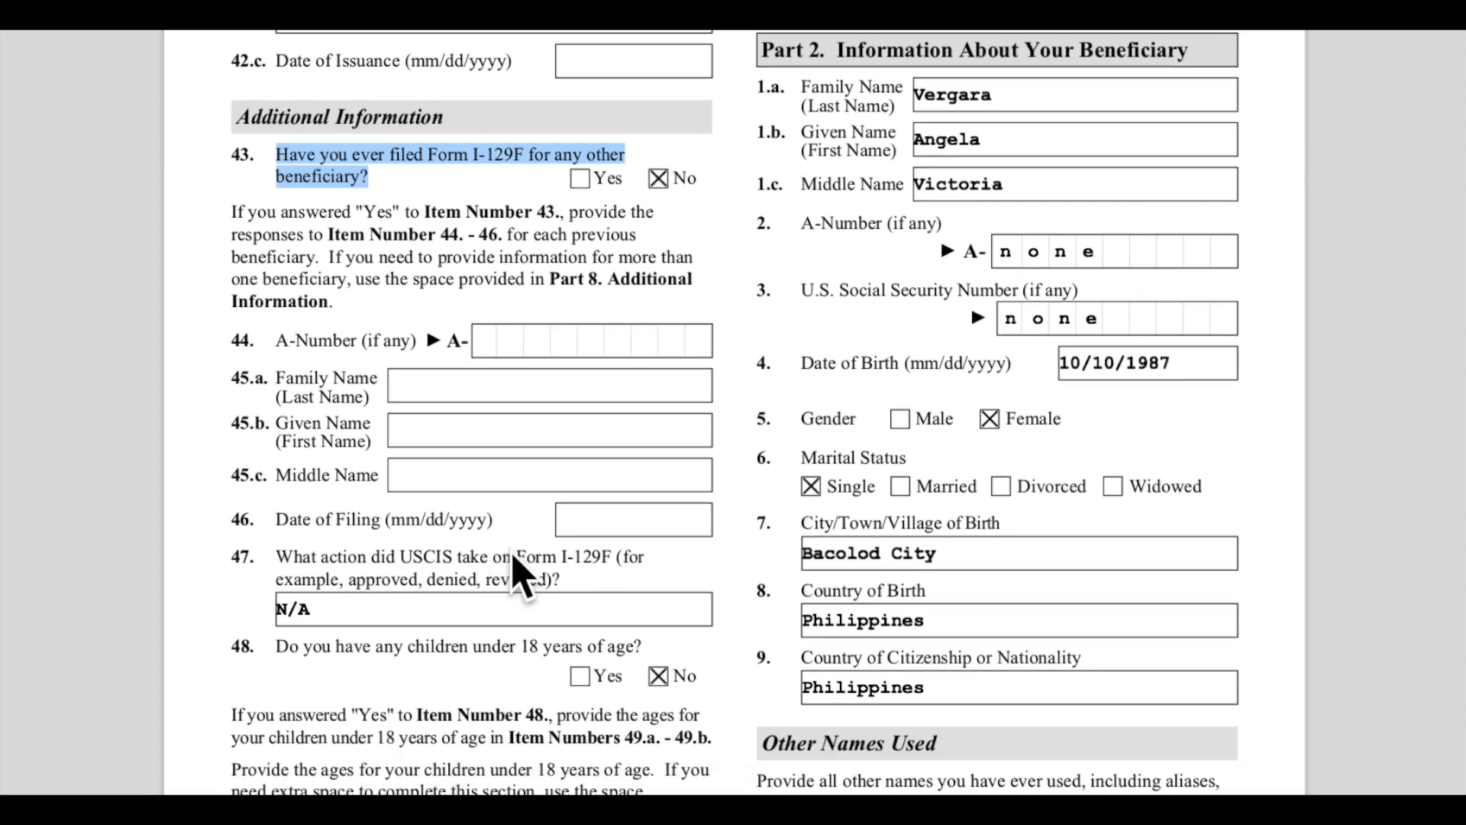
scroll(555, 565, down, 4)
scroll(555, 565, down, 2)
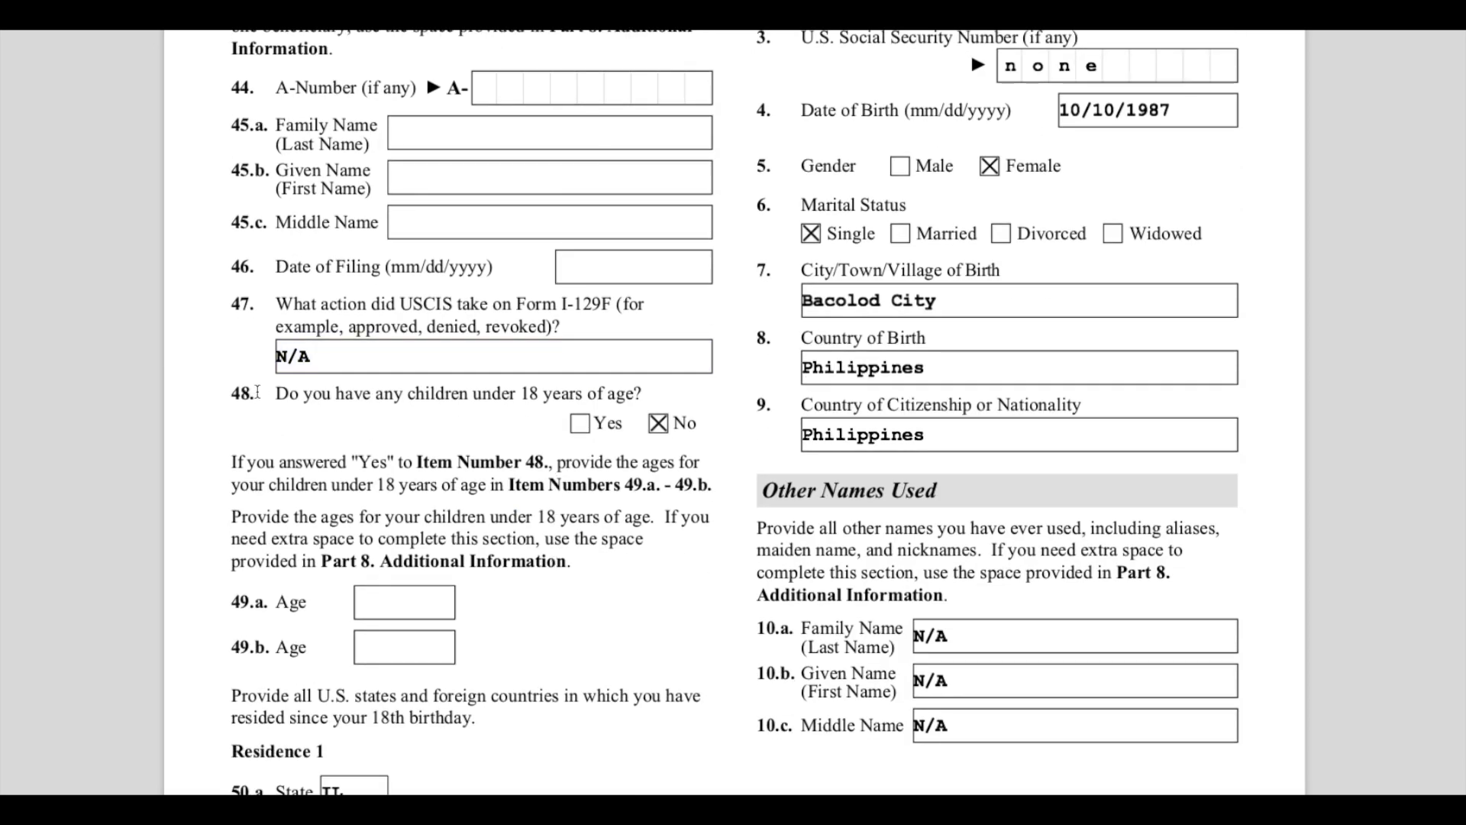
drag(276, 394, 644, 394)
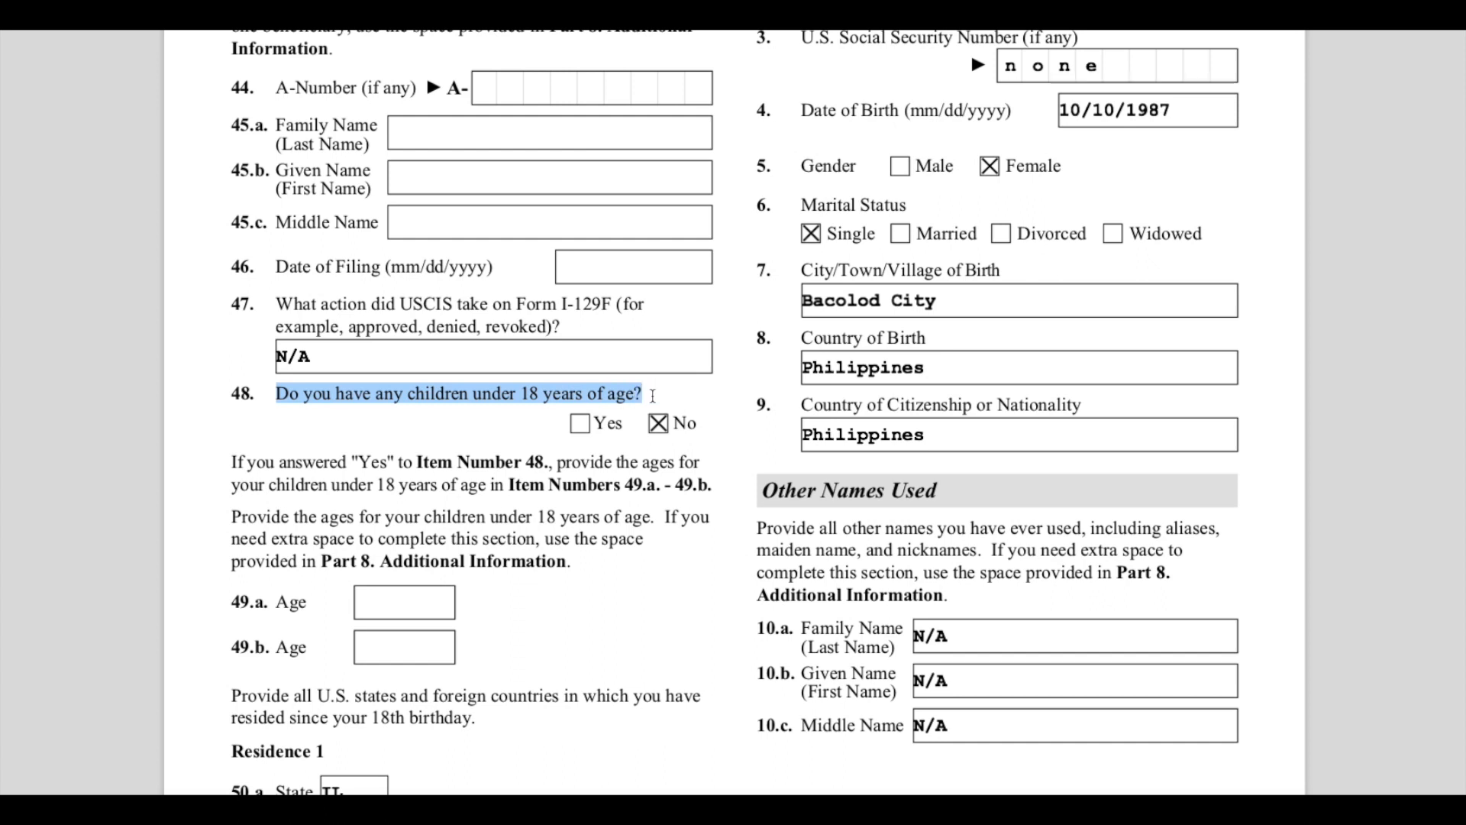
- Highlight the instruction to list all states and countries resided in since age 18, and select Residence 1's country entry
scroll(415, 692, down, 1)
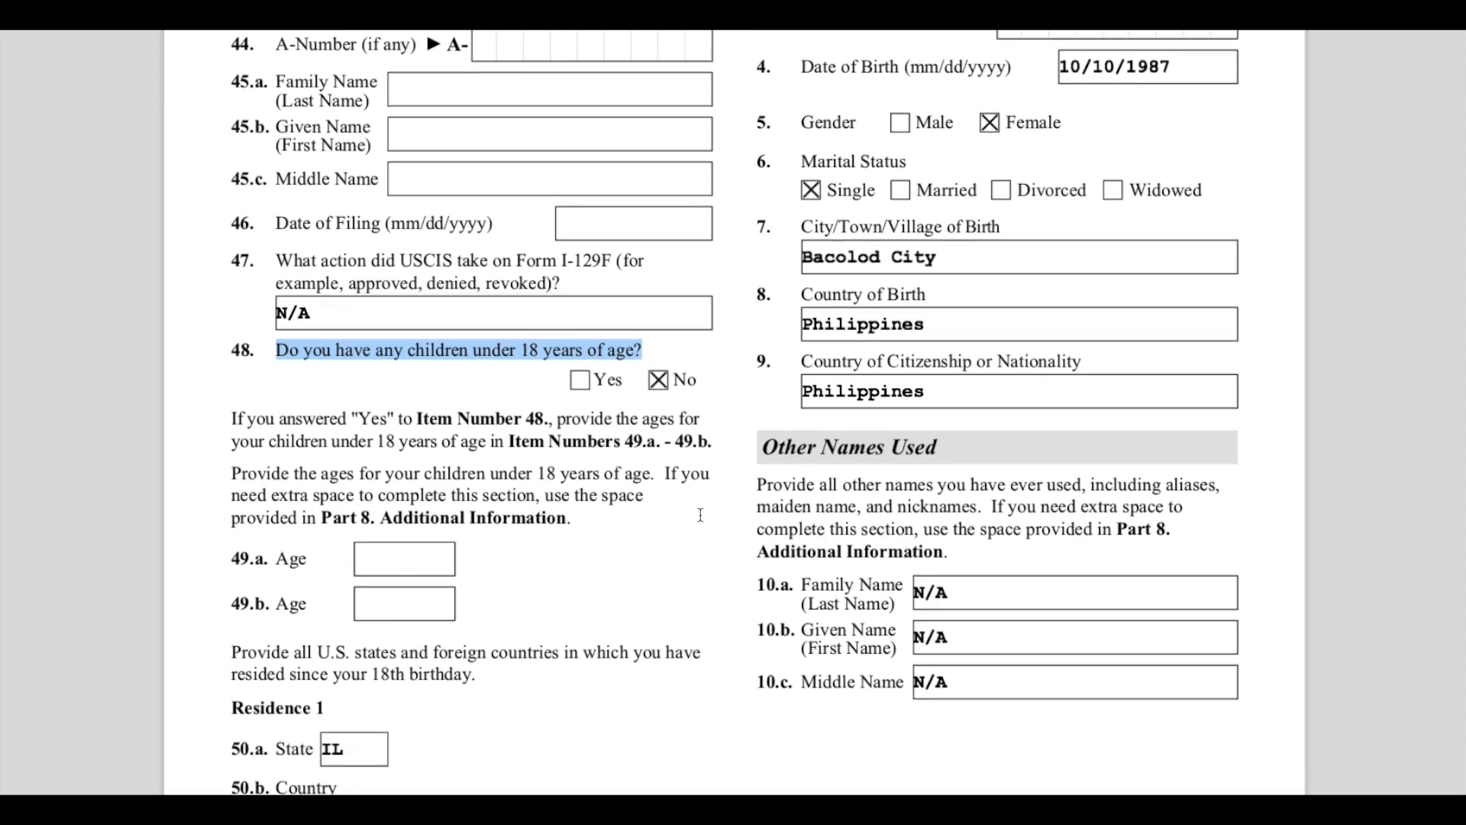
scroll(717, 478, down, 1)
scroll(717, 478, down, 4)
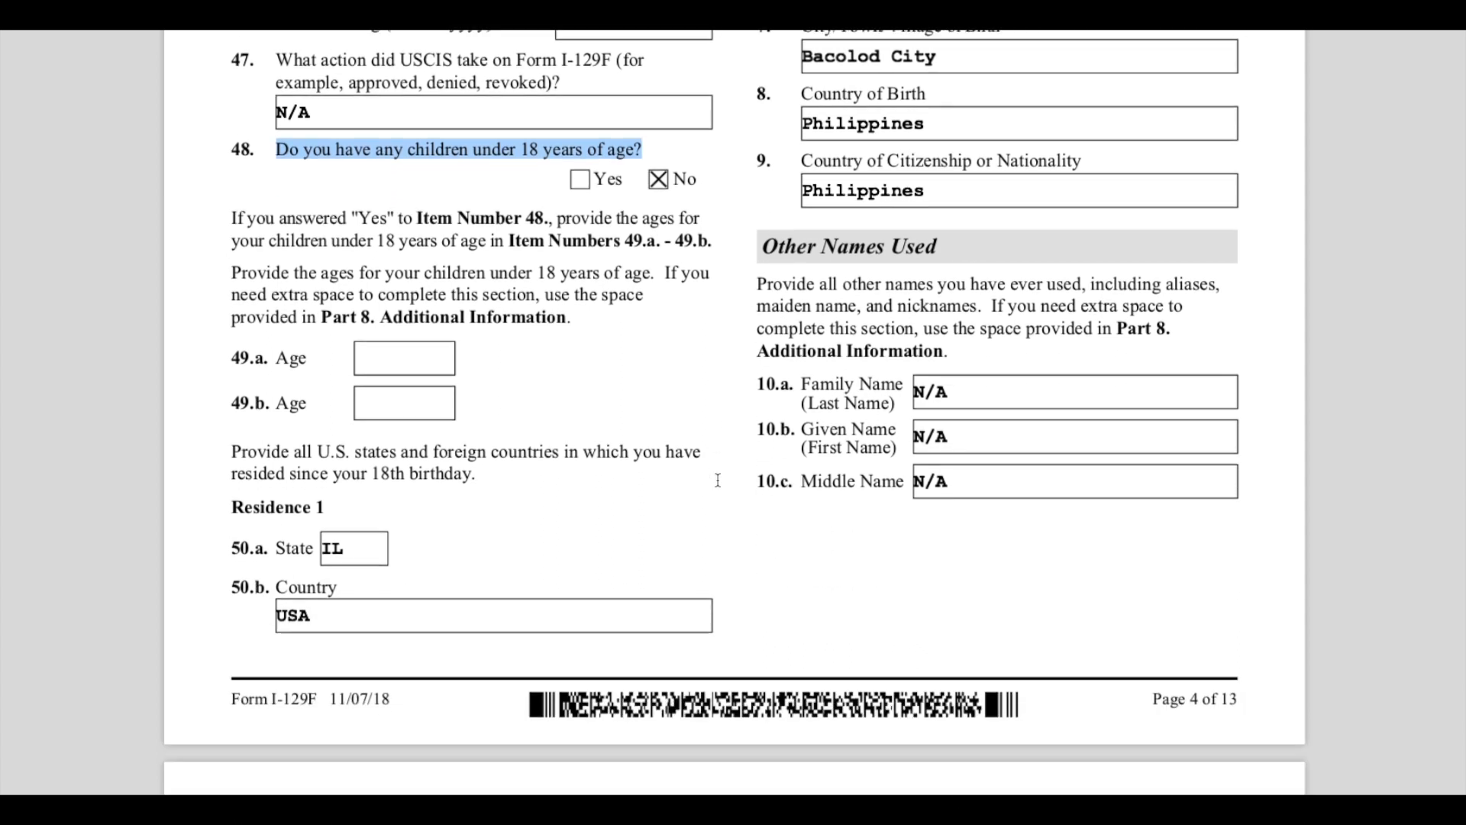
scroll(720, 481, down, 1)
drag(241, 417, 622, 481)
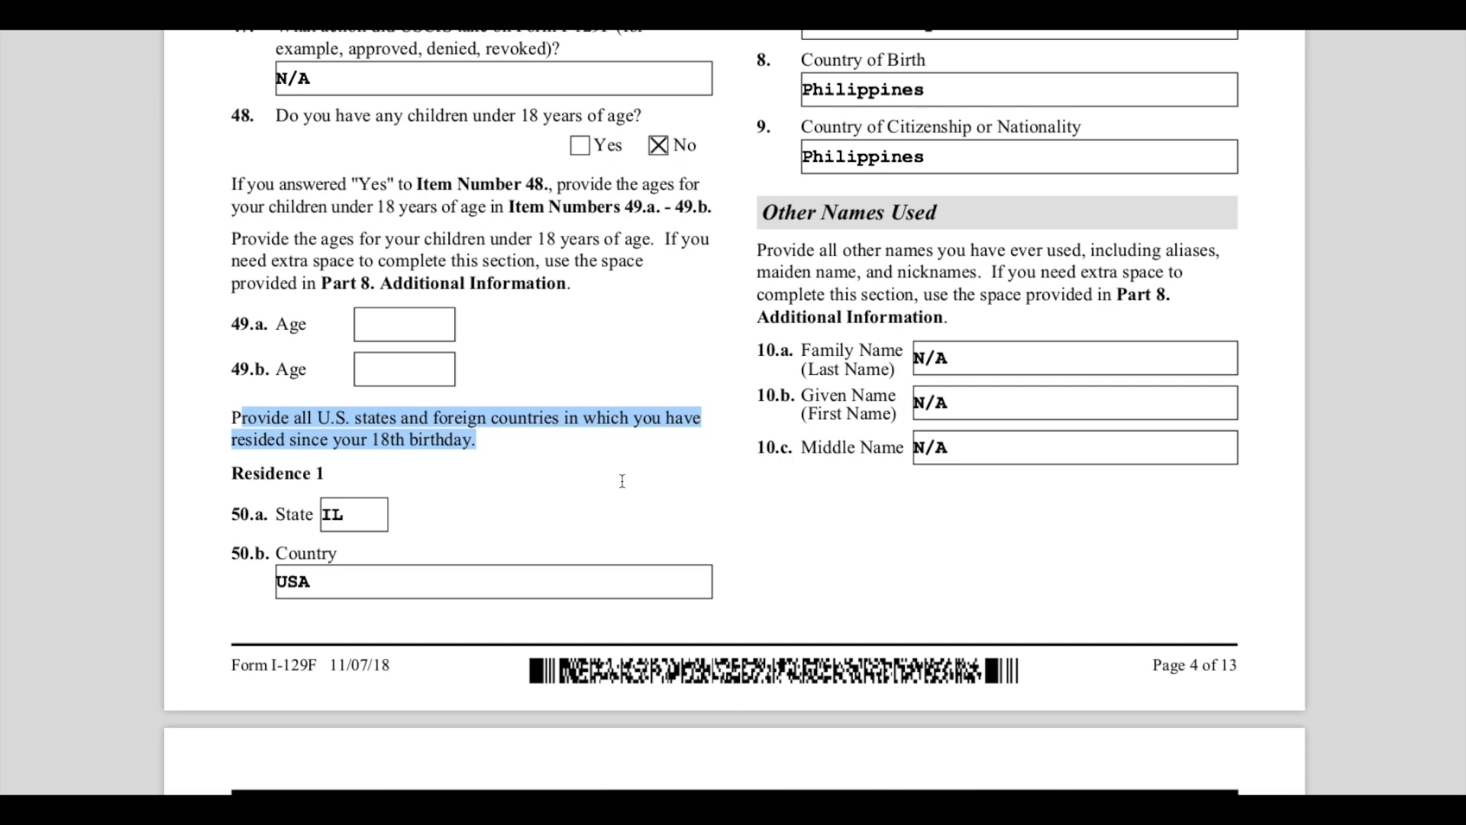
click(357, 570)
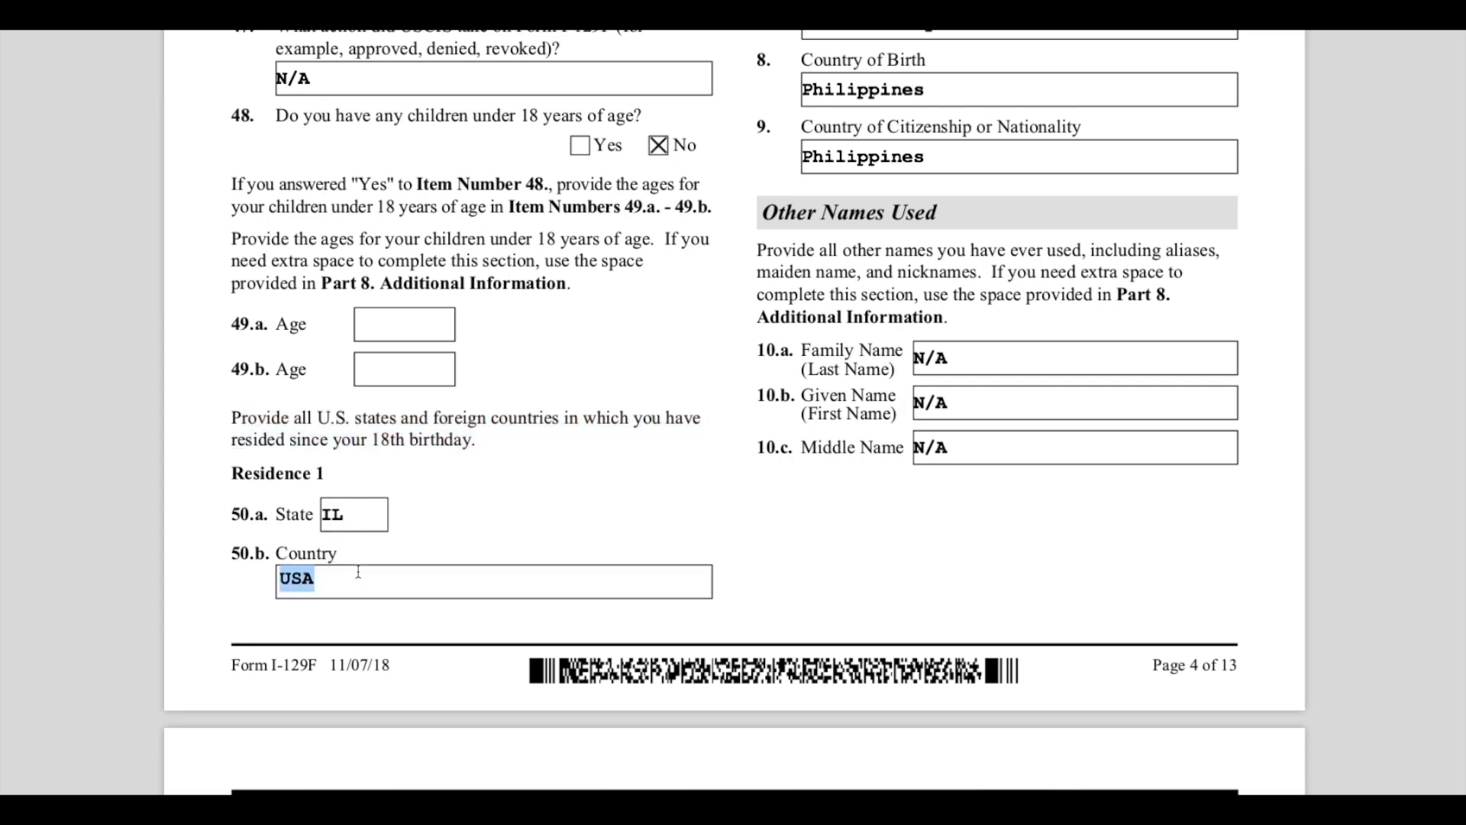
- Highlight the 'Part 2. Information About Your Beneficiary' heading
scroll(358, 571, up, 2)
scroll(358, 571, down, 4)
scroll(358, 571, up, 11)
scroll(358, 572, up, 8)
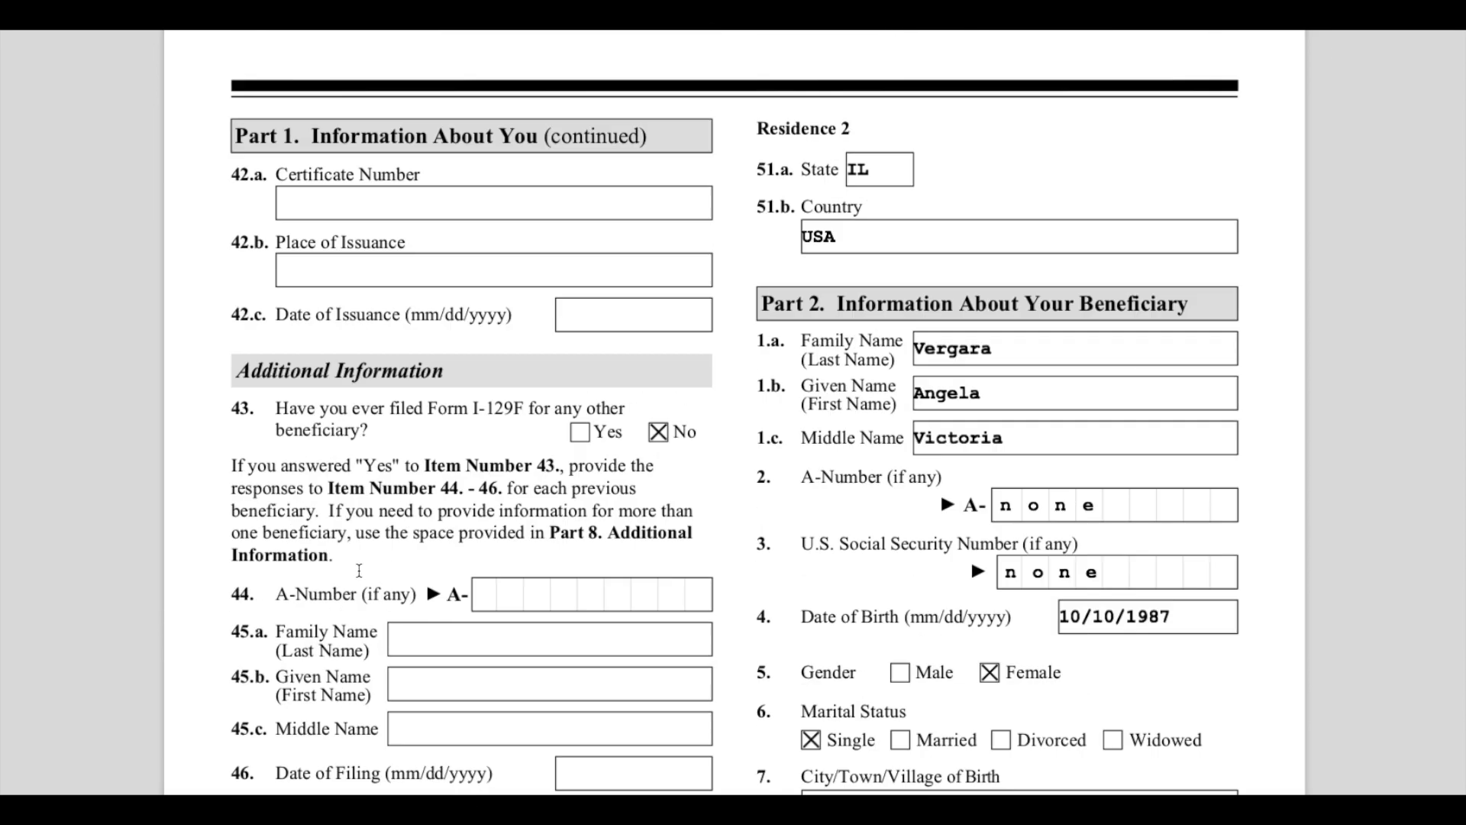
double_click(894, 230)
click(916, 191)
drag(783, 306, 1253, 310)
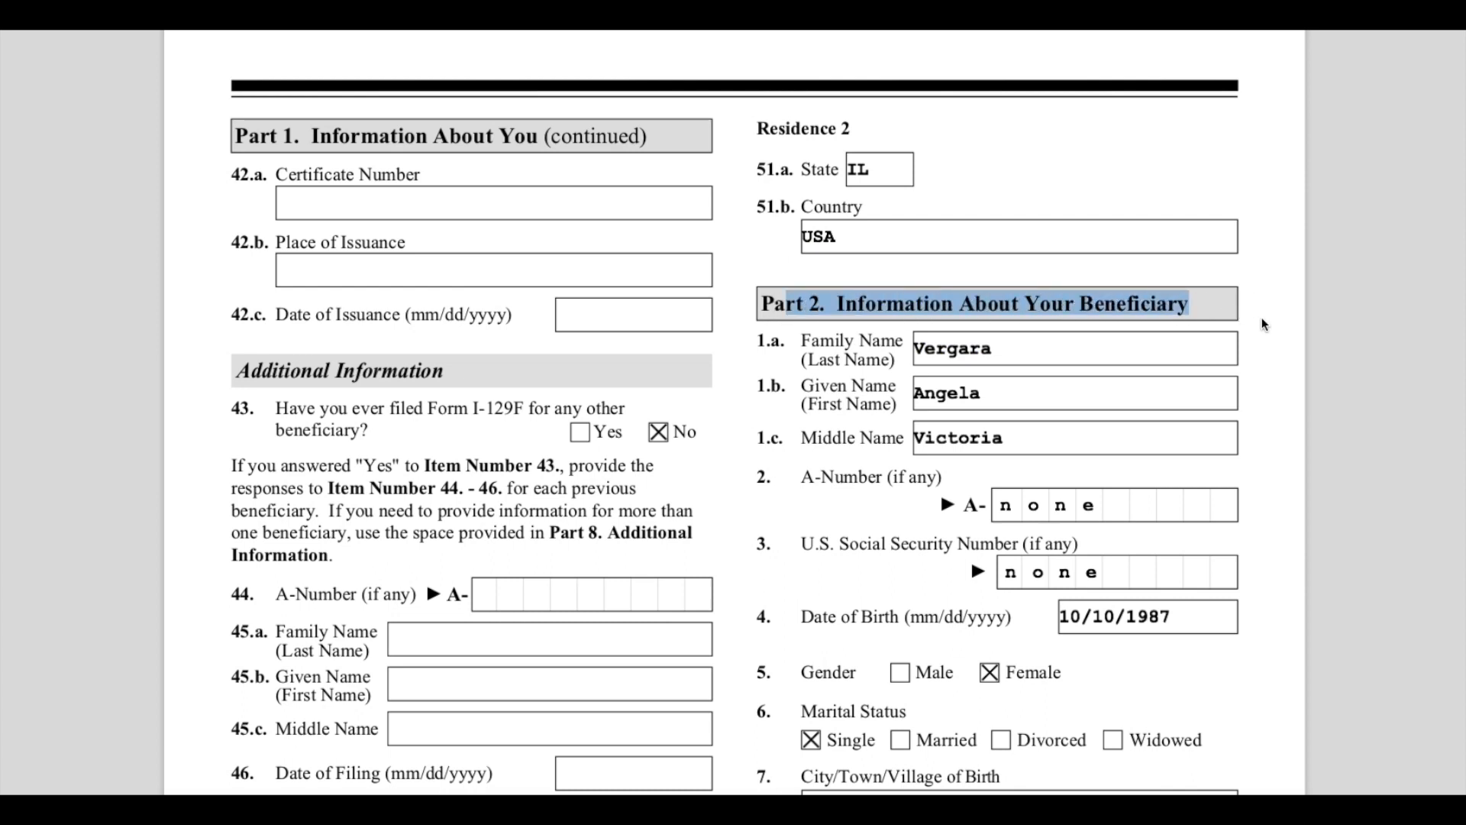
- Review the beneficiary's family, given and middle name entries by selecting each field
scroll(1262, 318, down, 1)
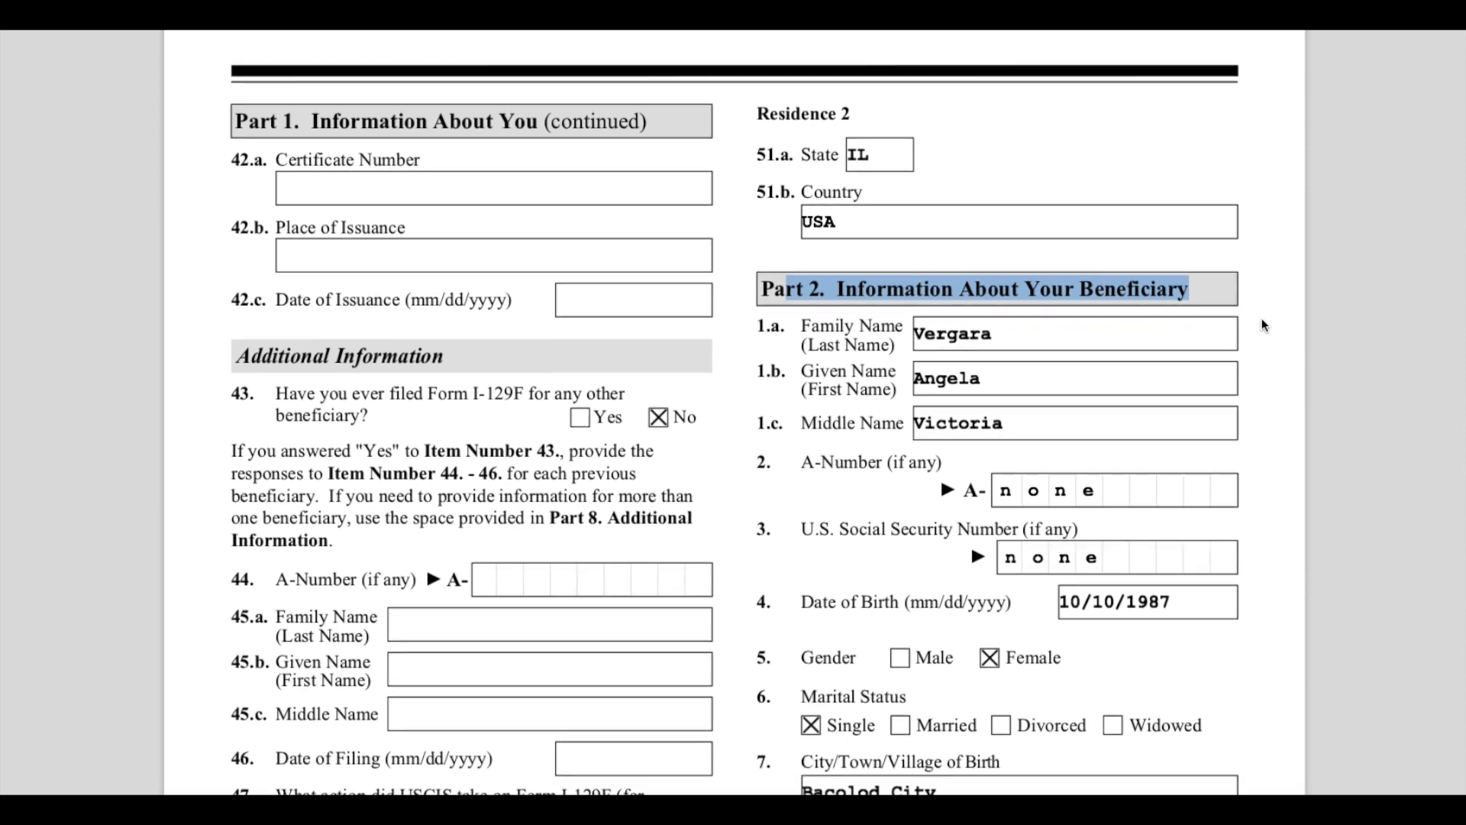
click(1105, 297)
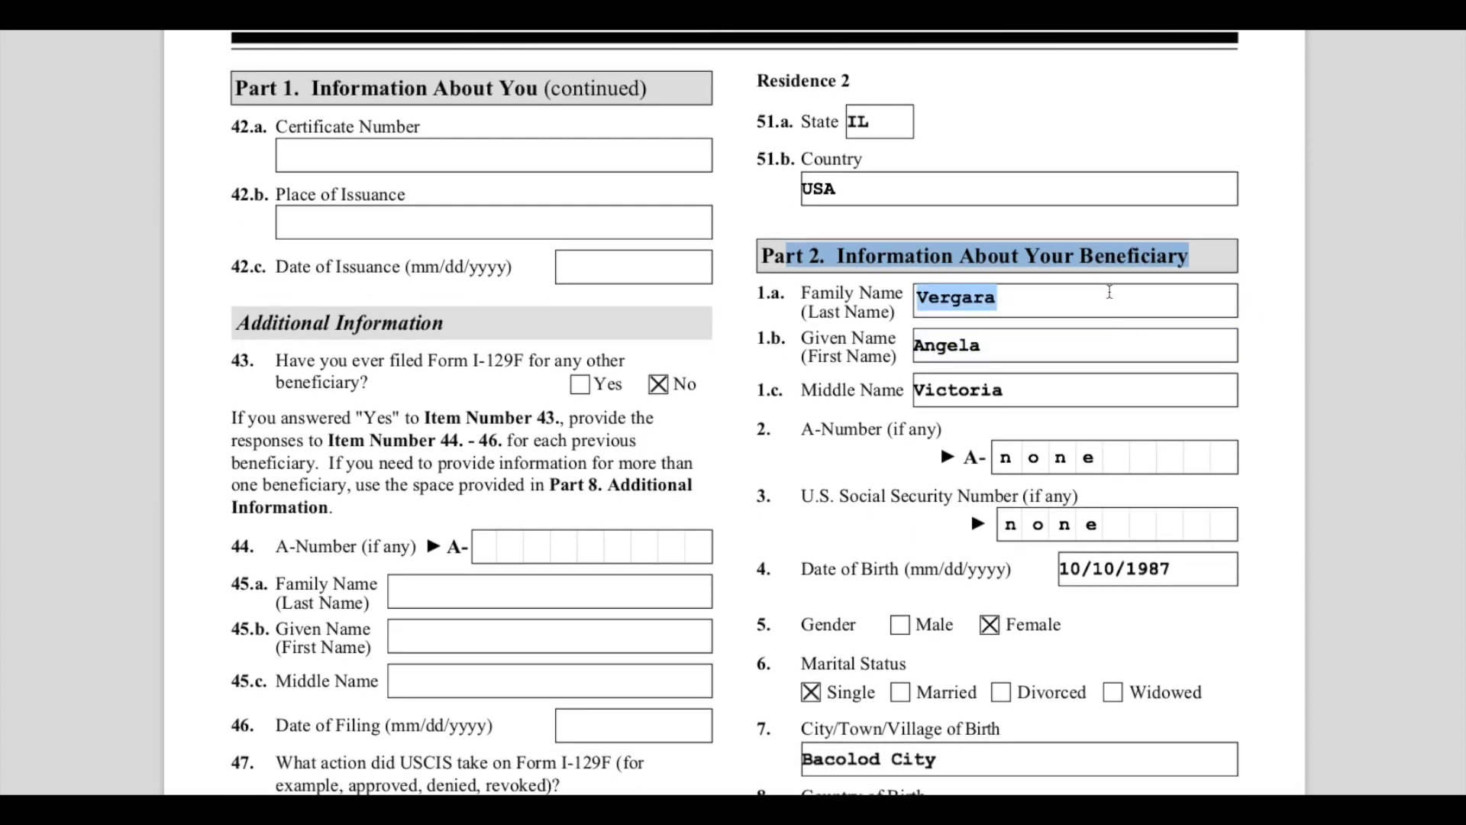
click(1290, 353)
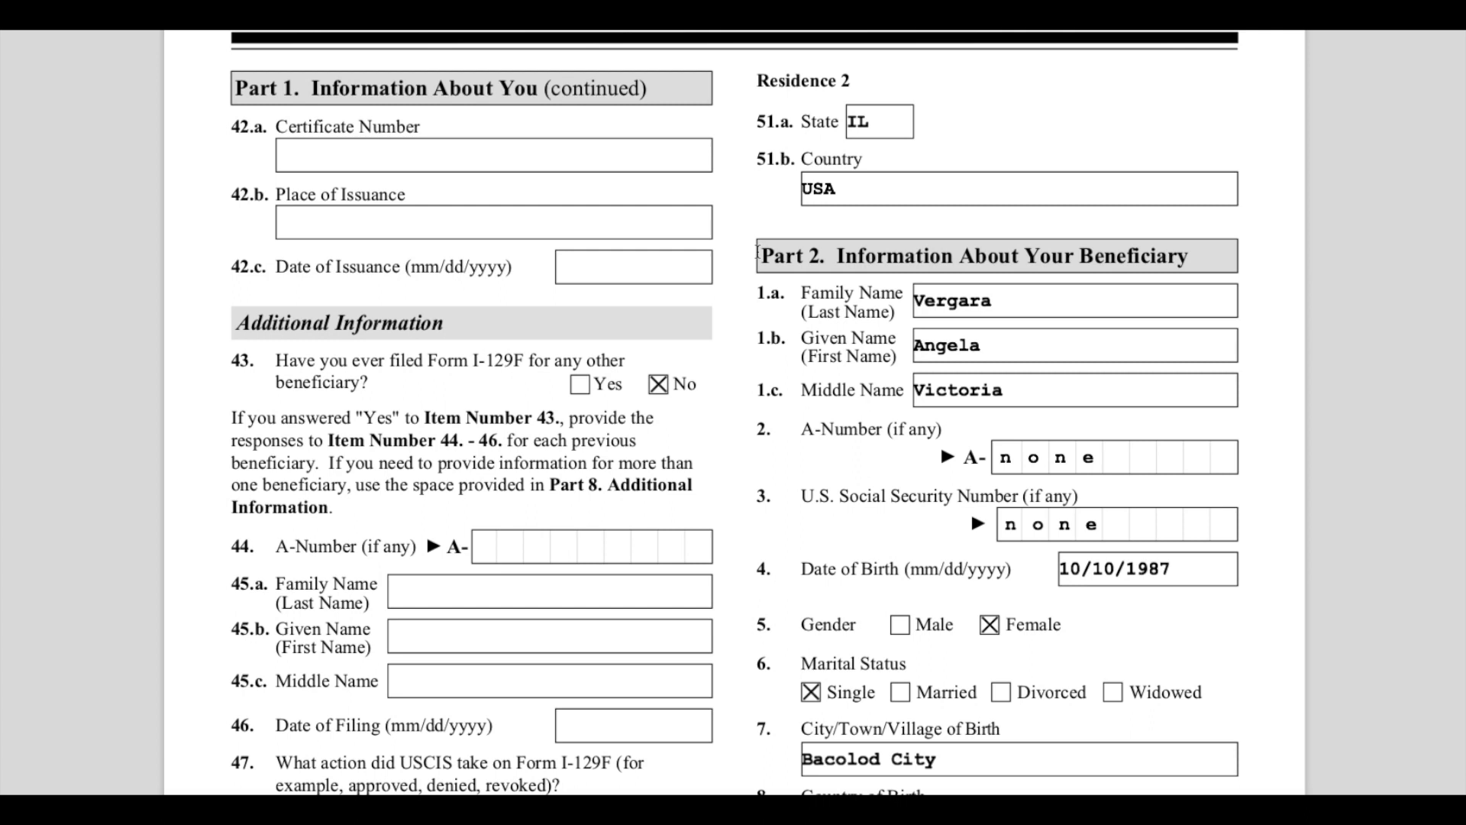
click(947, 300)
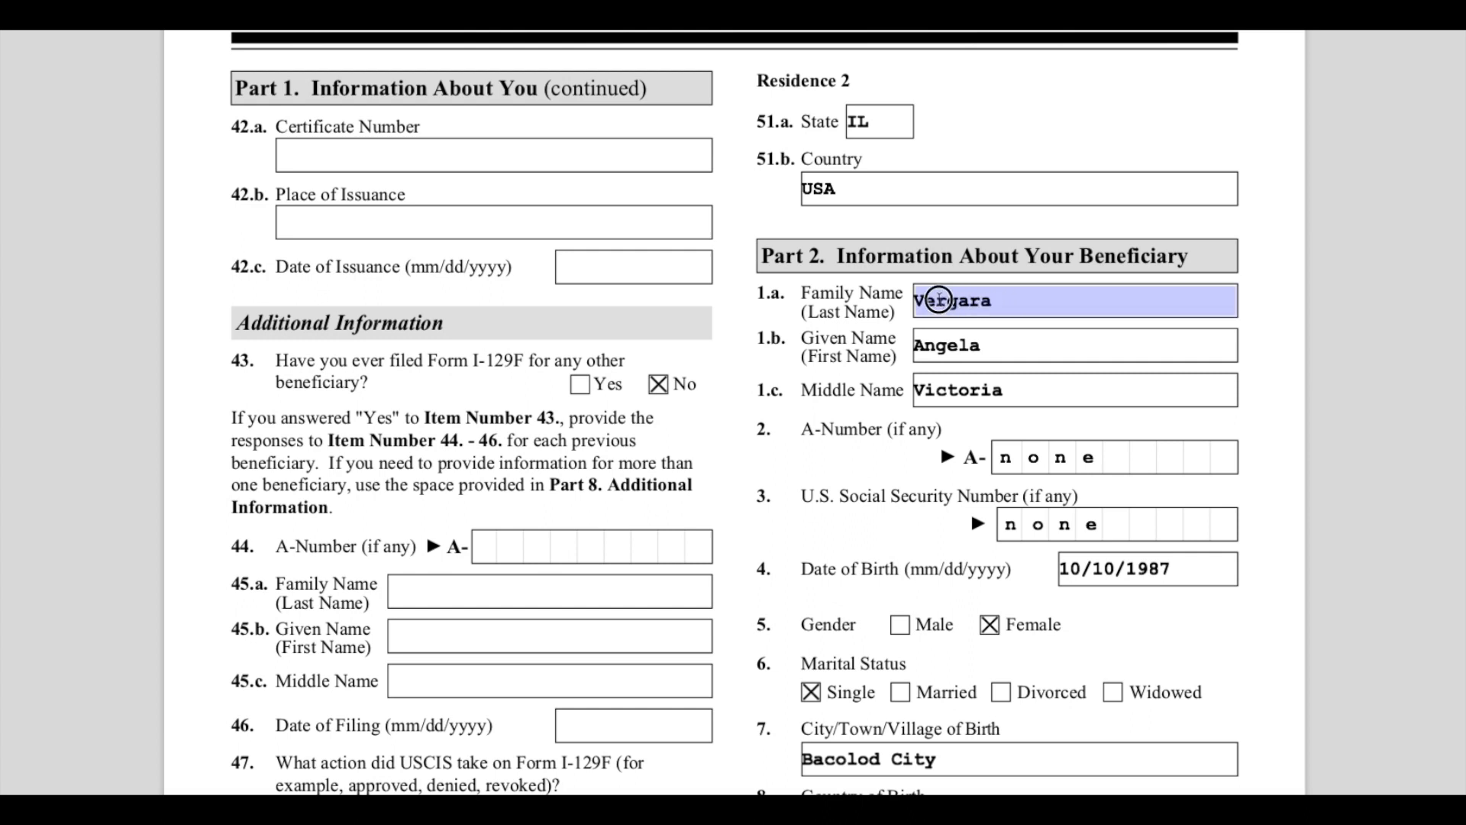
drag(1006, 342, 916, 343)
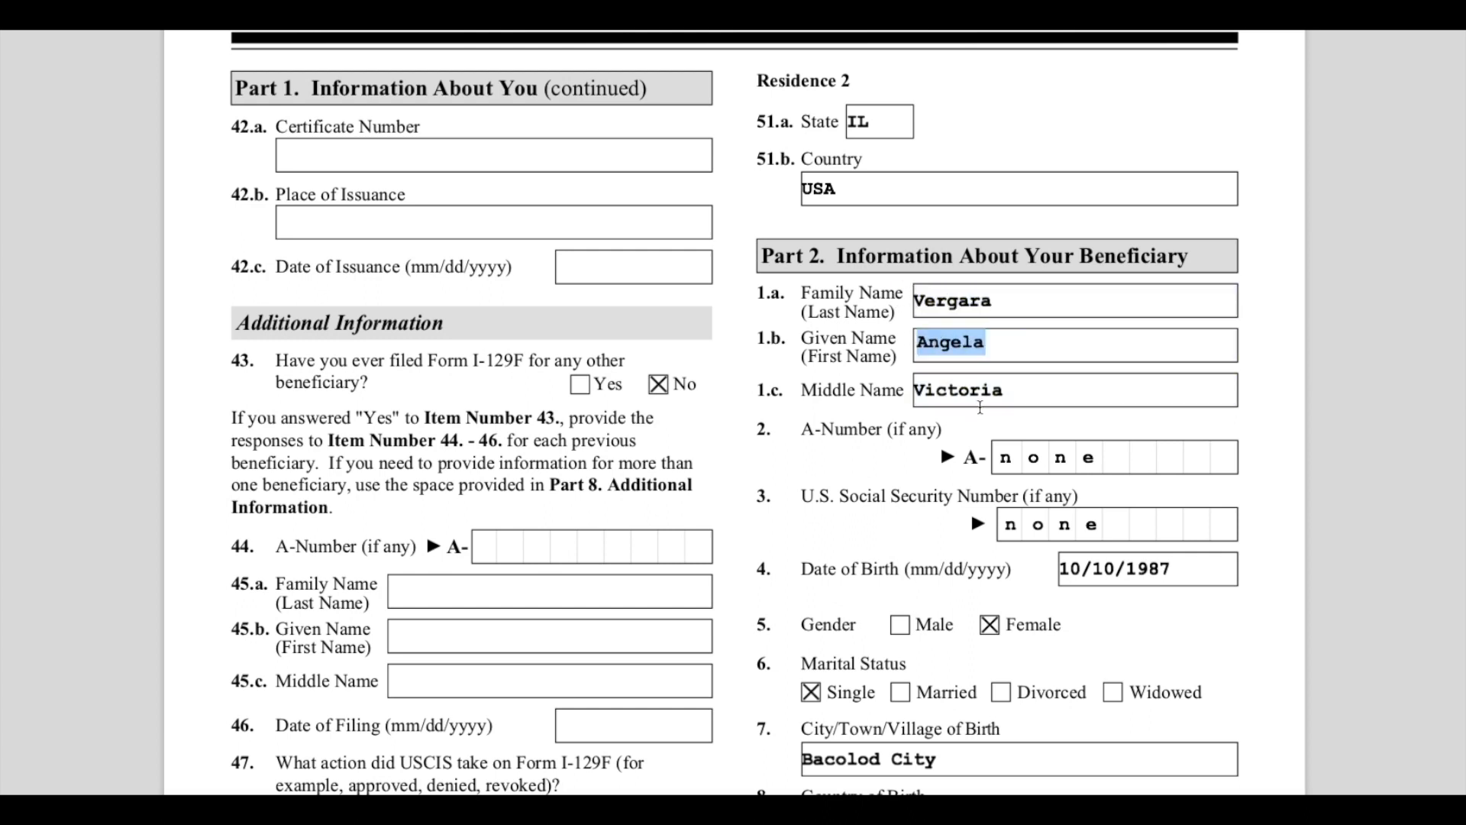
click(1009, 397)
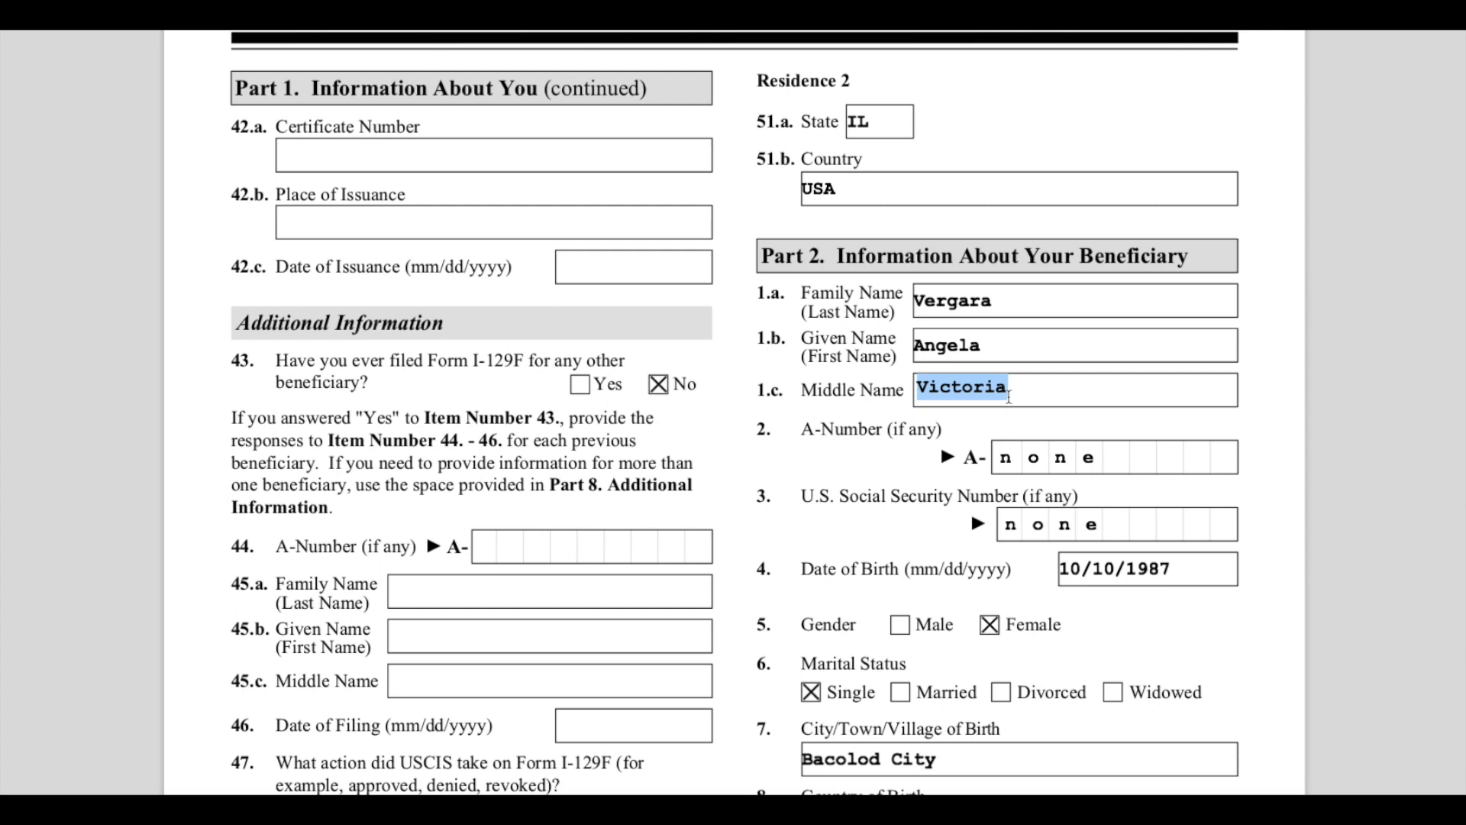
click(1007, 299)
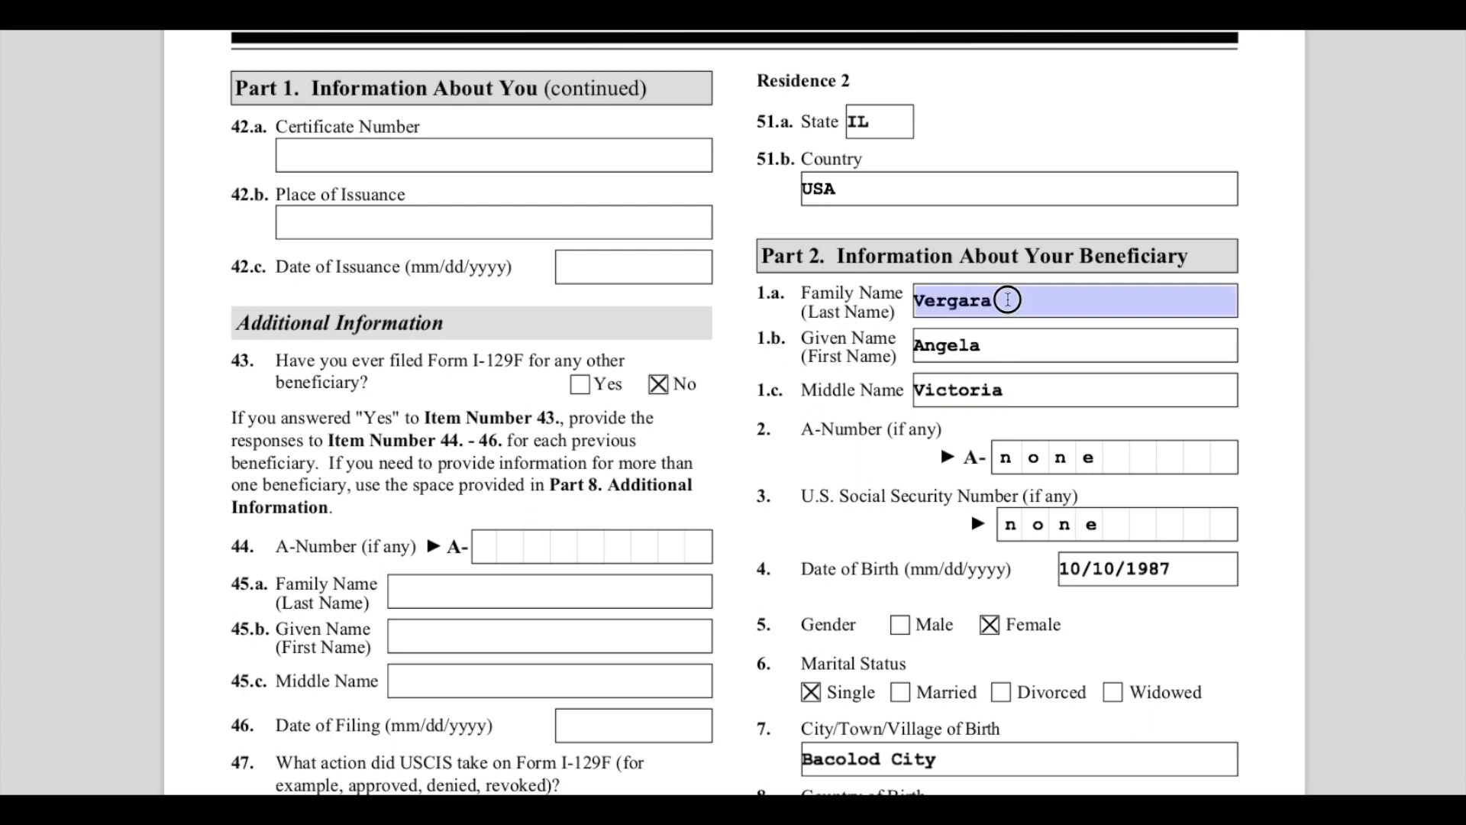
click(1014, 346)
click(1022, 383)
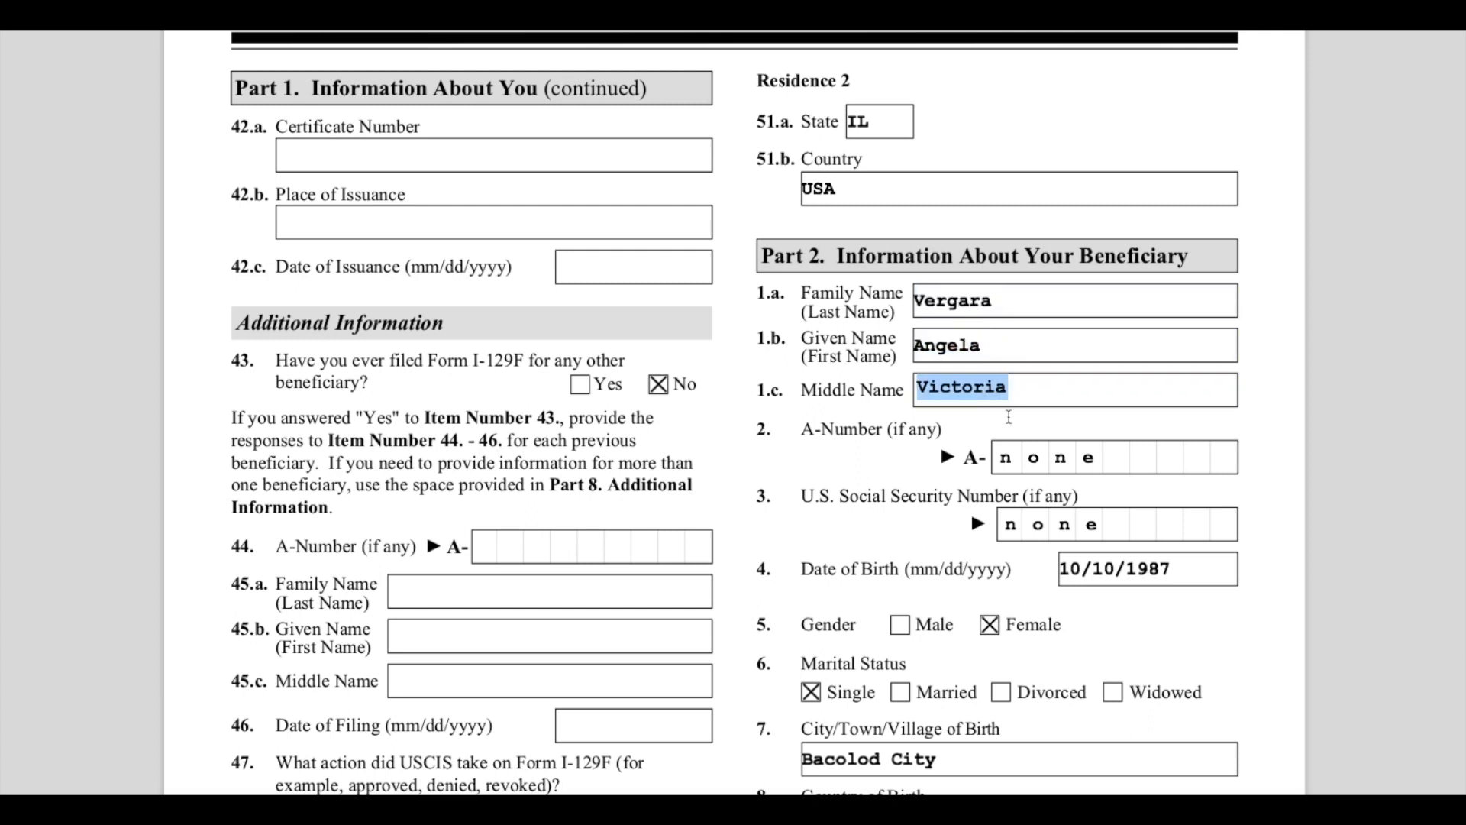
- Review the beneficiary's A-Number and U.S. Social Security Number entries
scroll(1008, 417, down, 1)
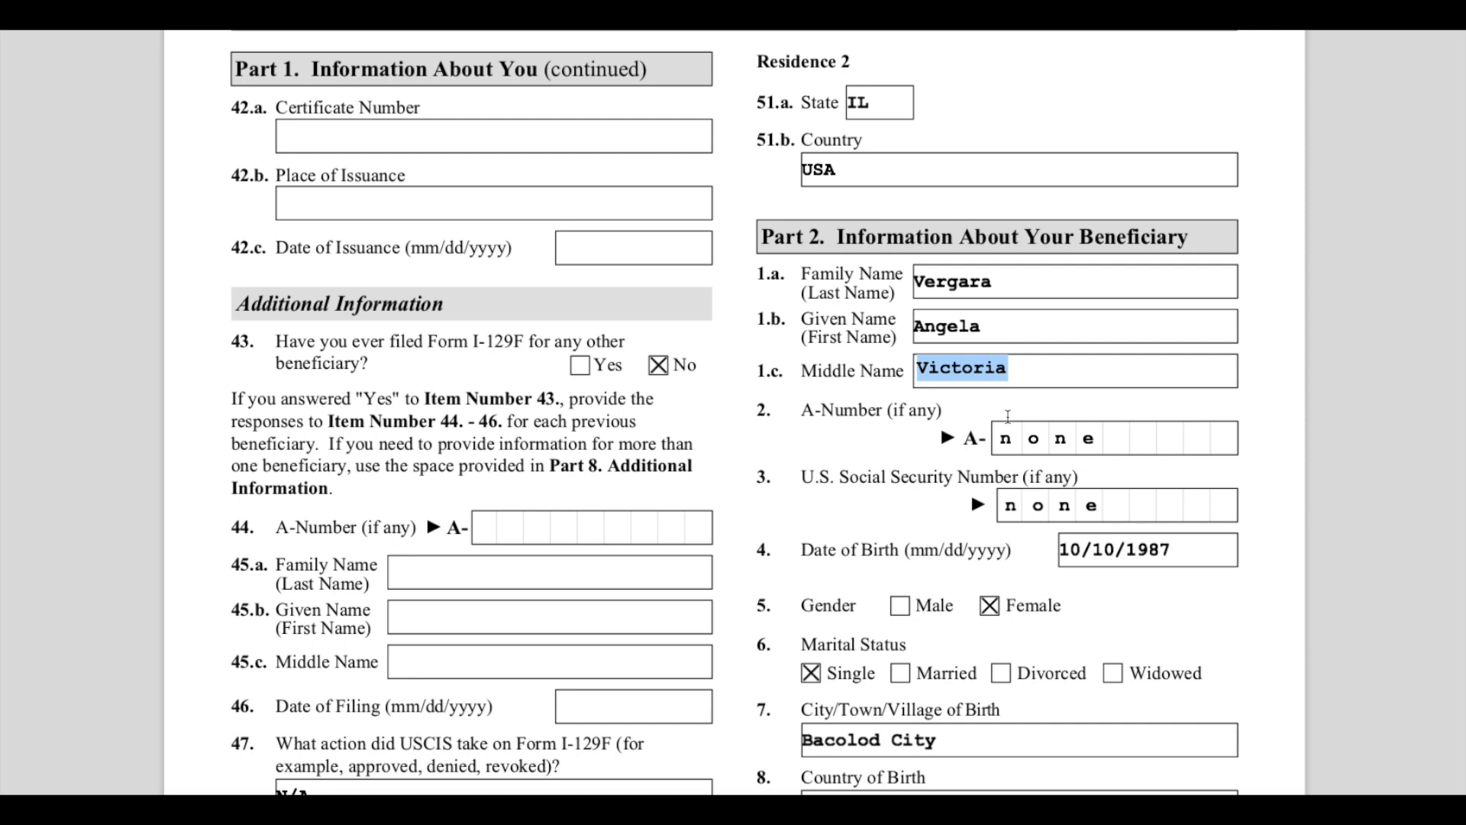
scroll(1004, 413, down, 2)
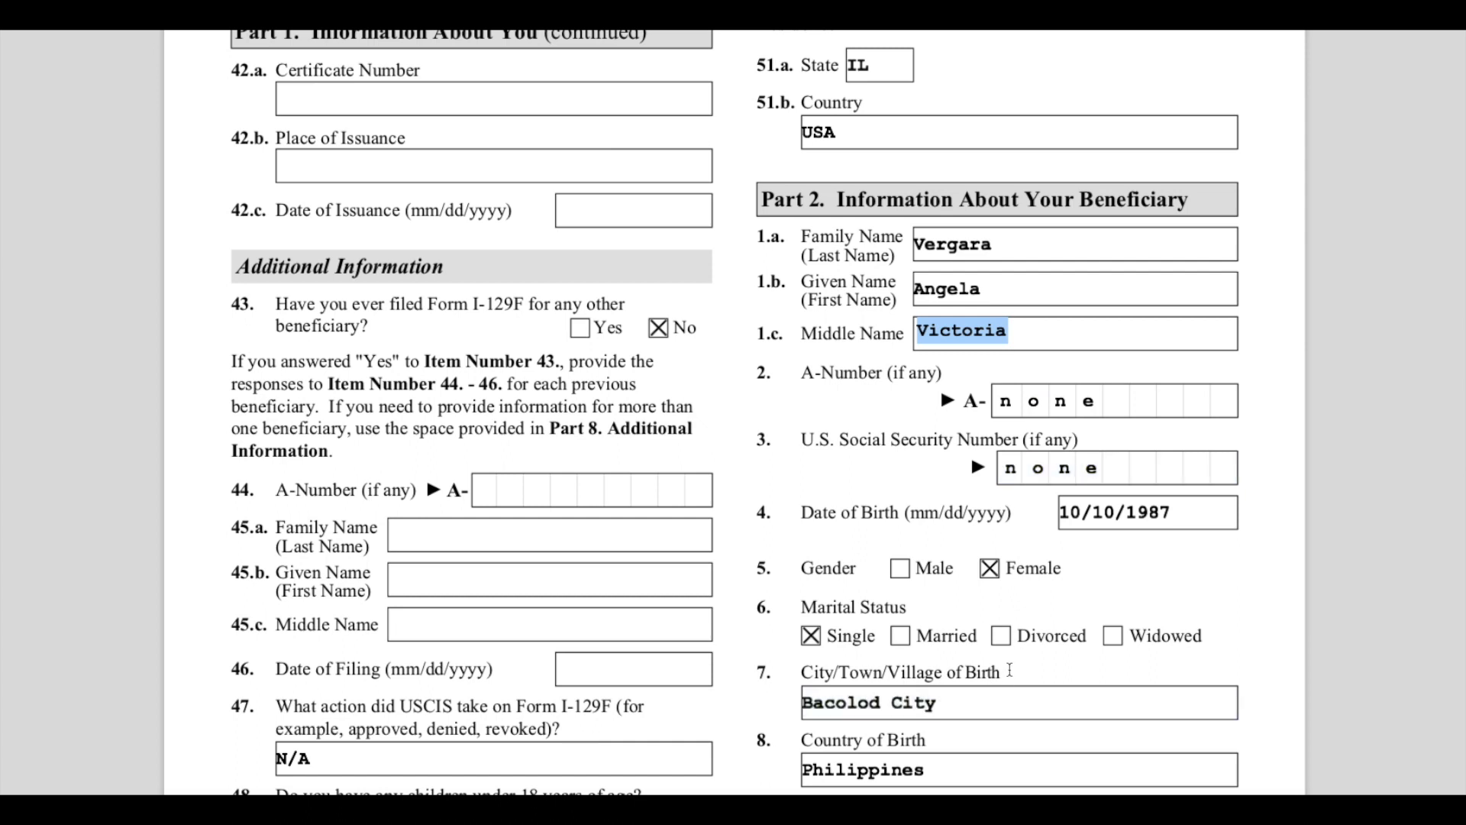
scroll(1009, 687, down, 1)
scroll(1010, 669, down, 1)
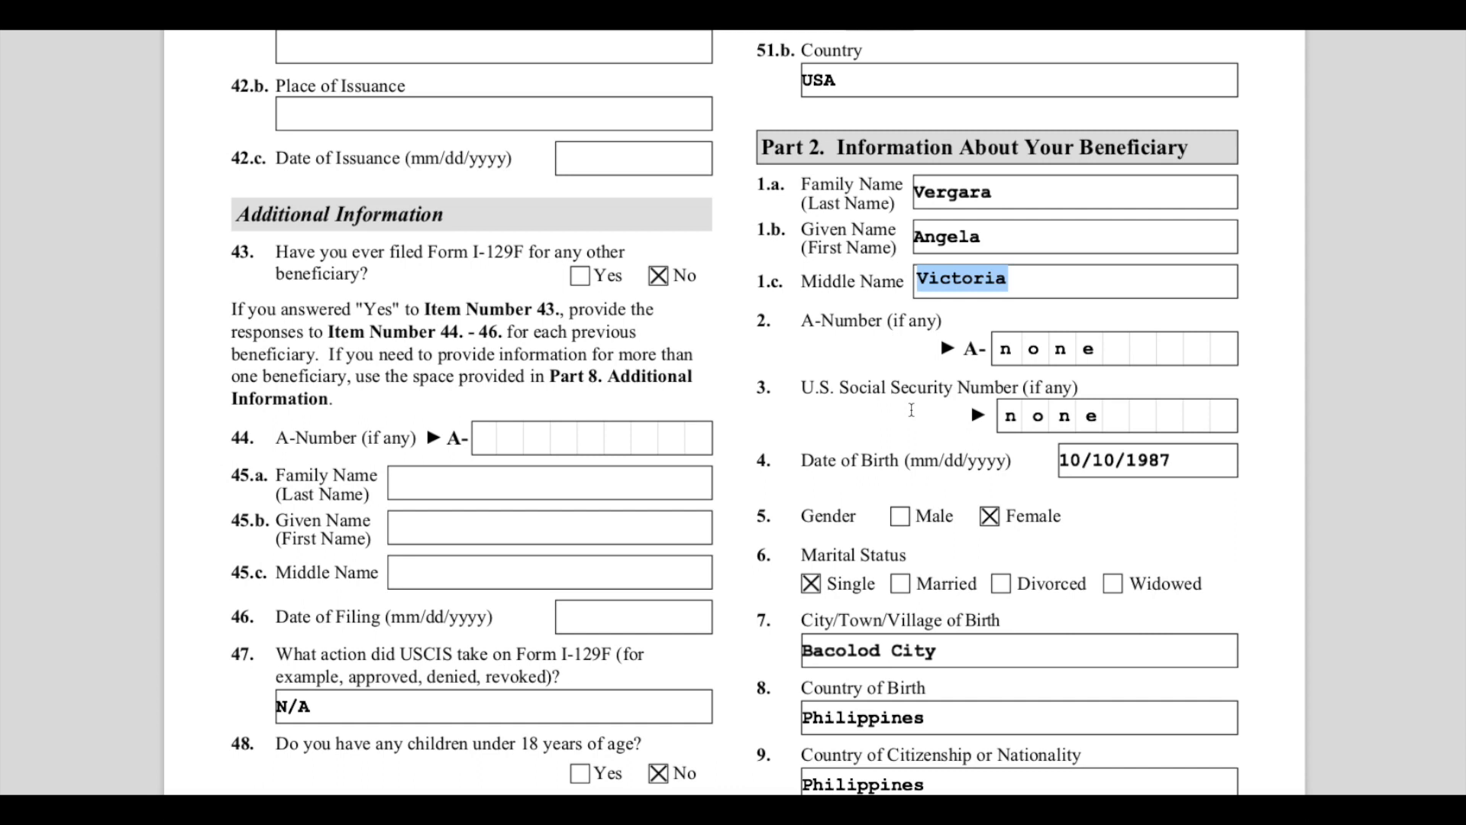
drag(802, 387, 1019, 387)
scroll(1061, 465, down, 1)
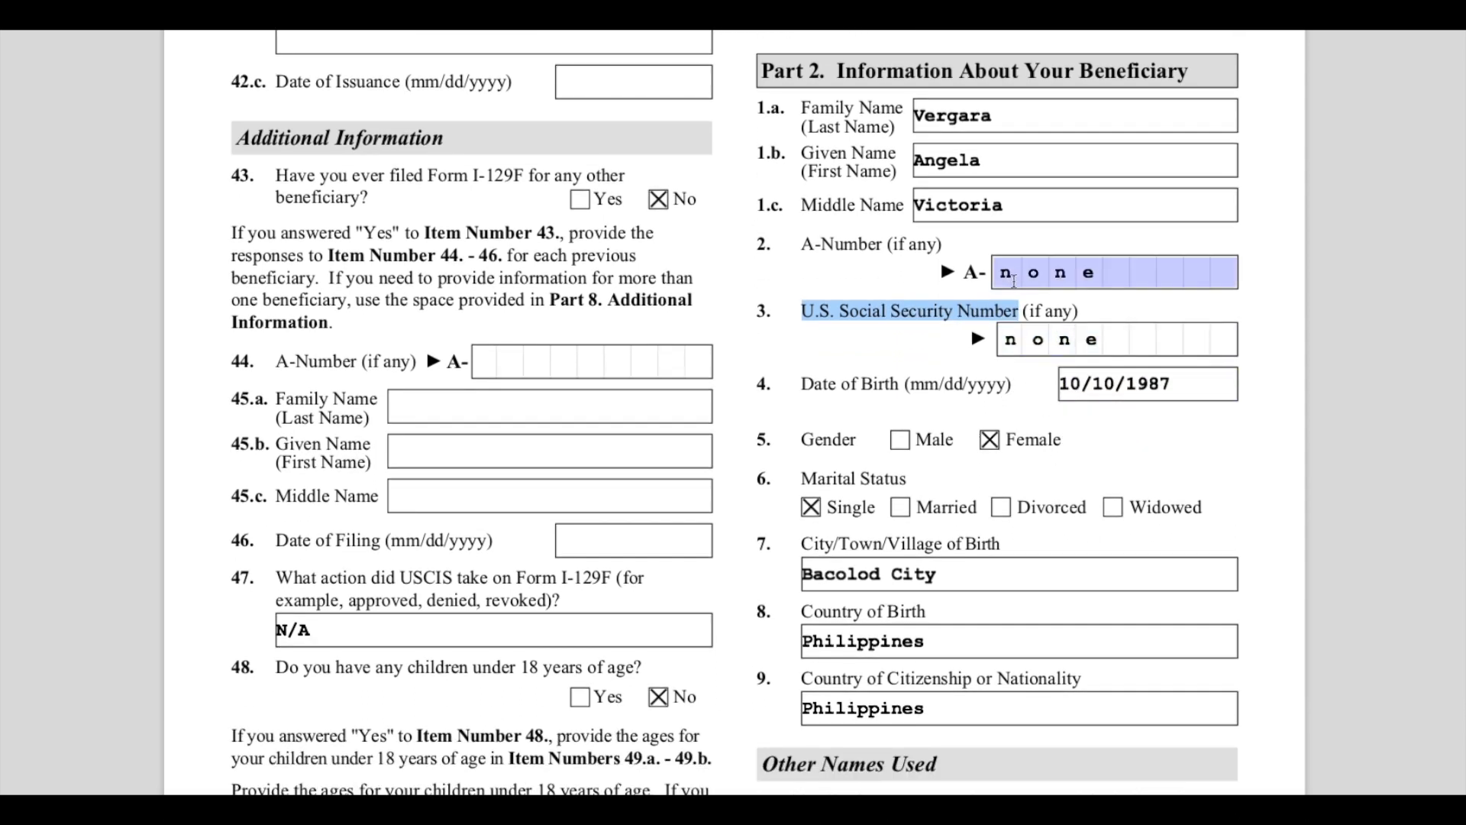
drag(802, 387, 1098, 349)
- Review the beneficiary's gender, marital status, city of birth, country of birth and citizenship entries
scroll(1032, 464, down, 1)
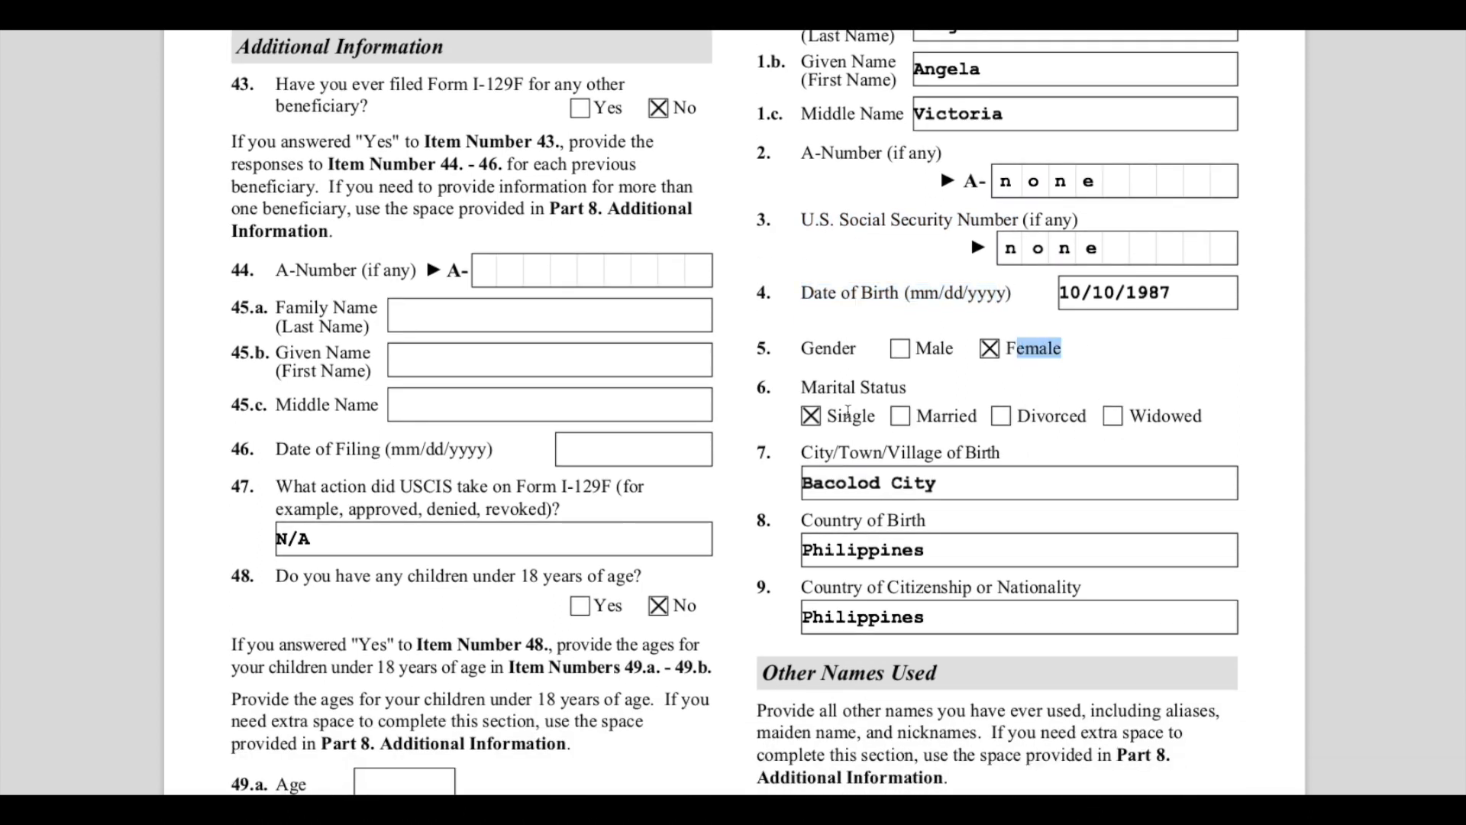
drag(801, 387, 907, 387)
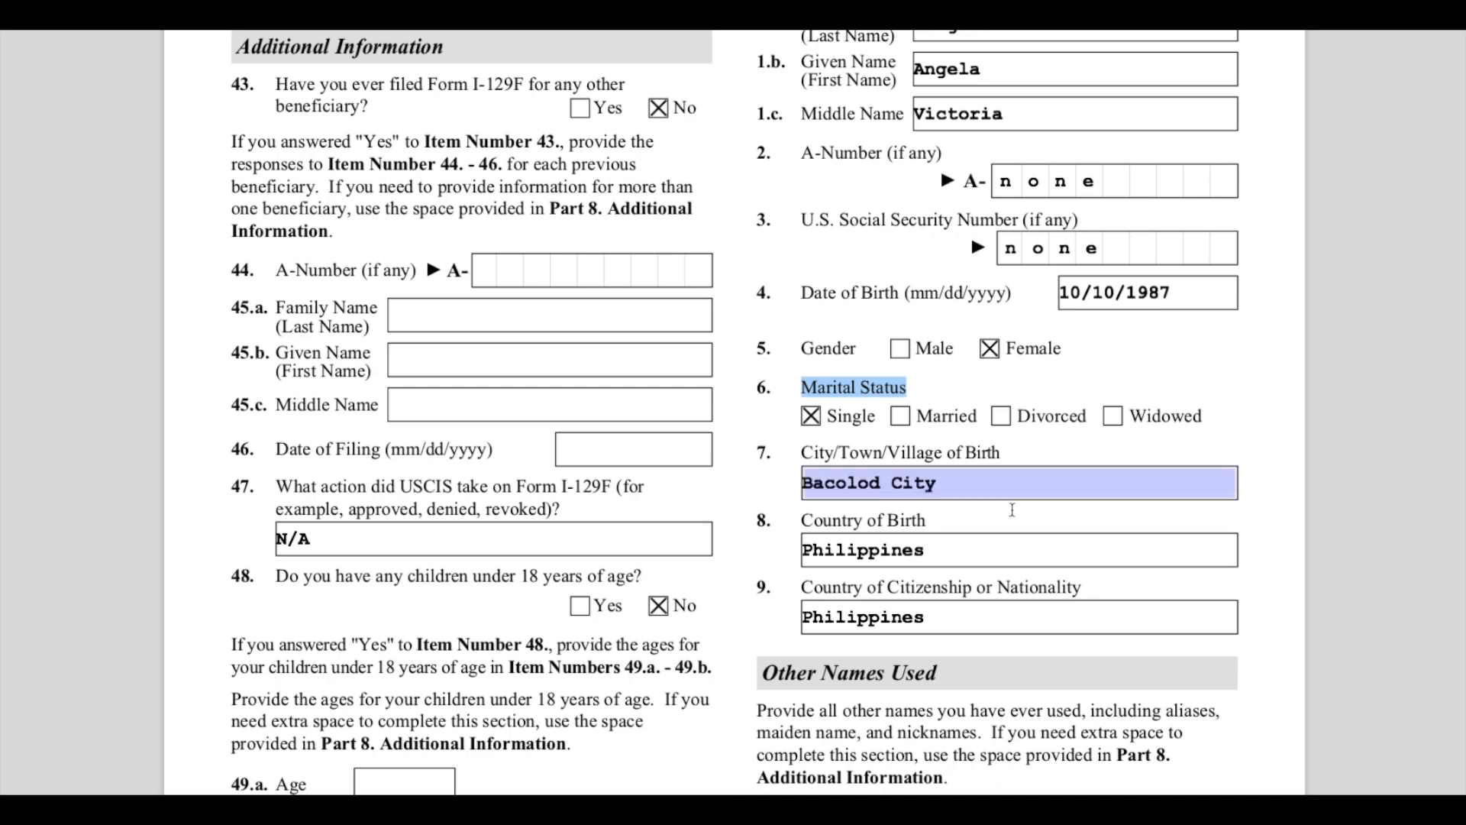
scroll(1000, 458, down, 2)
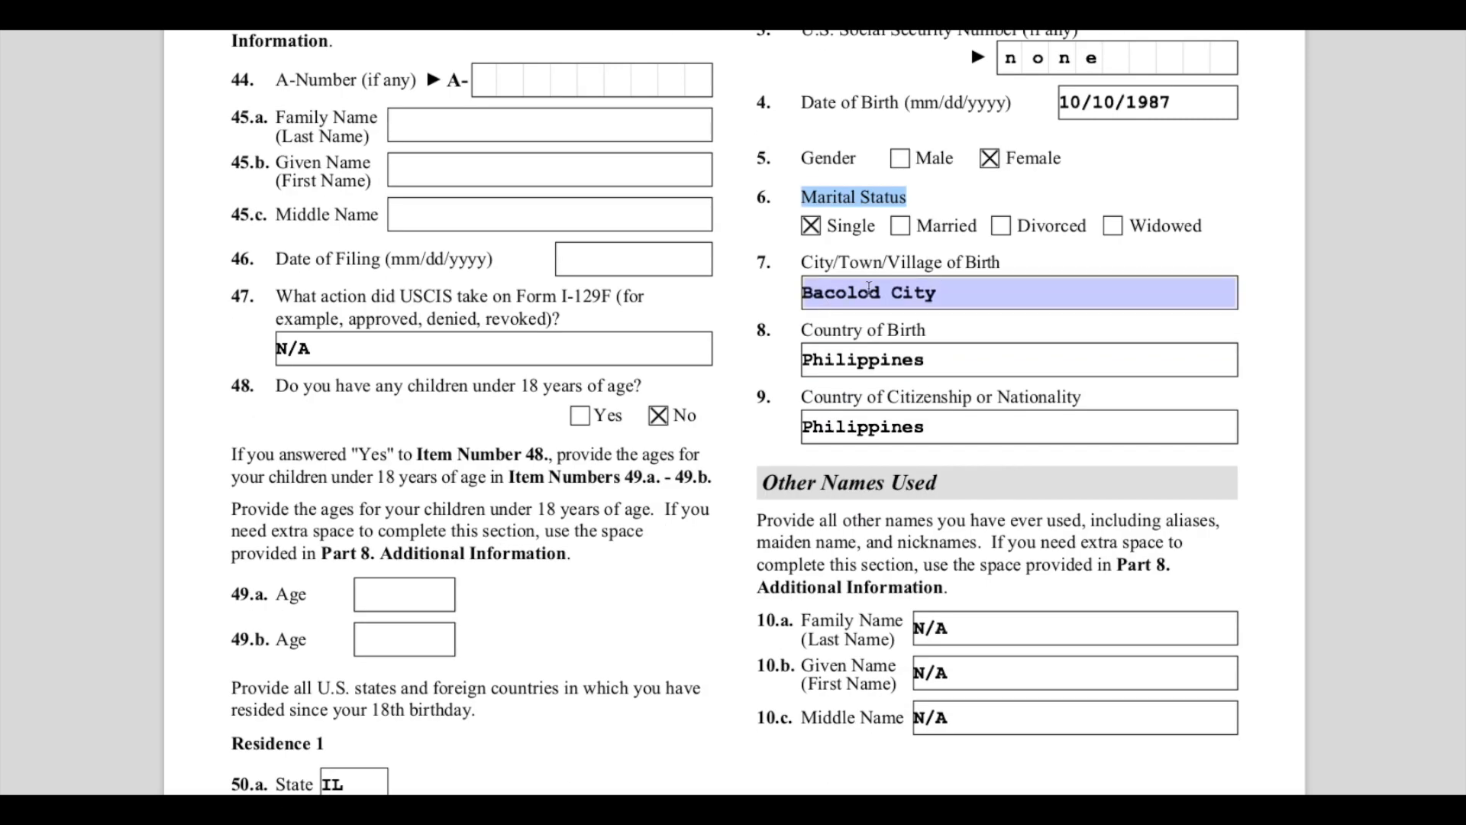
click(883, 362)
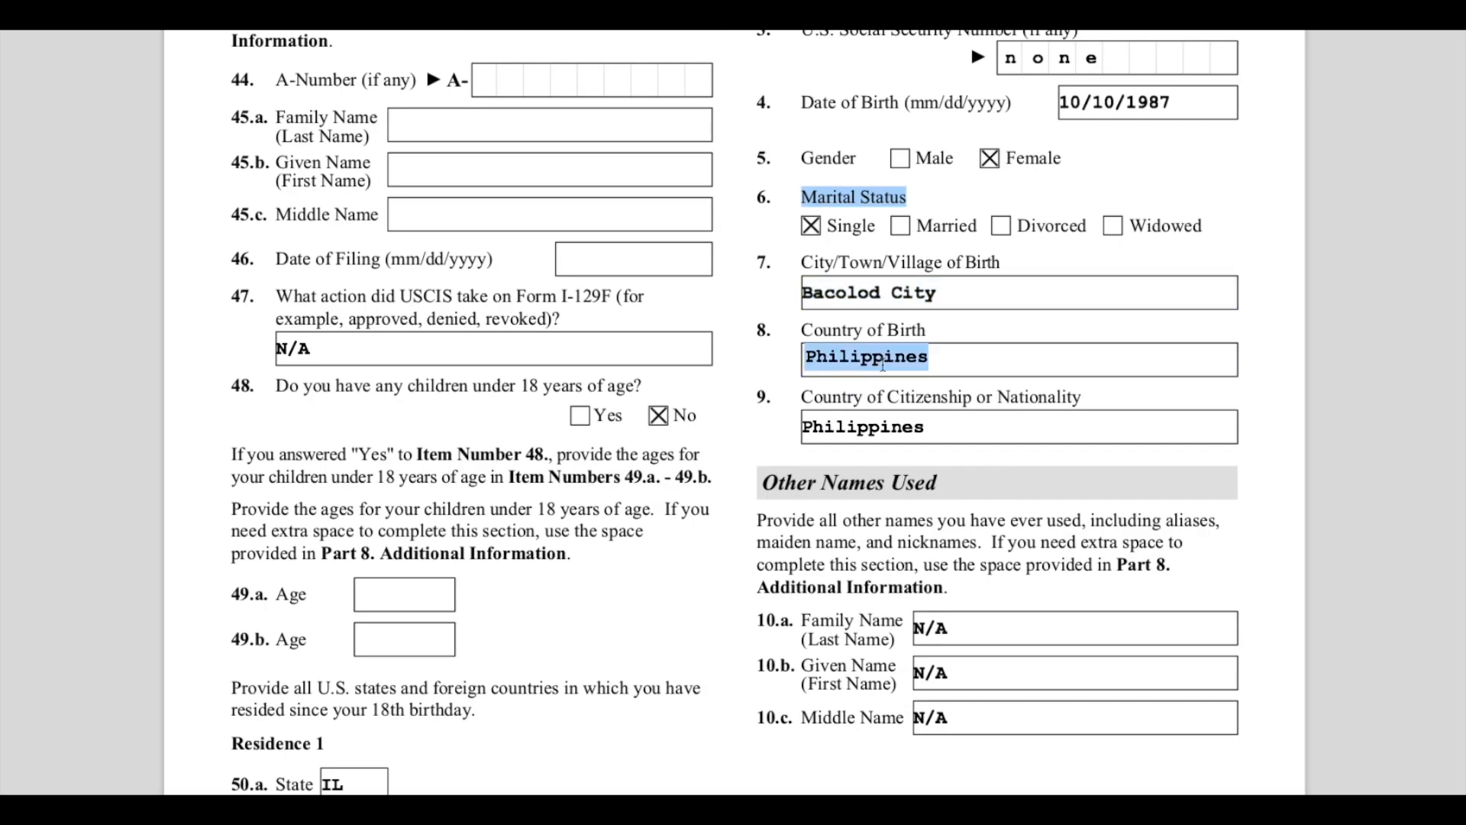
click(909, 428)
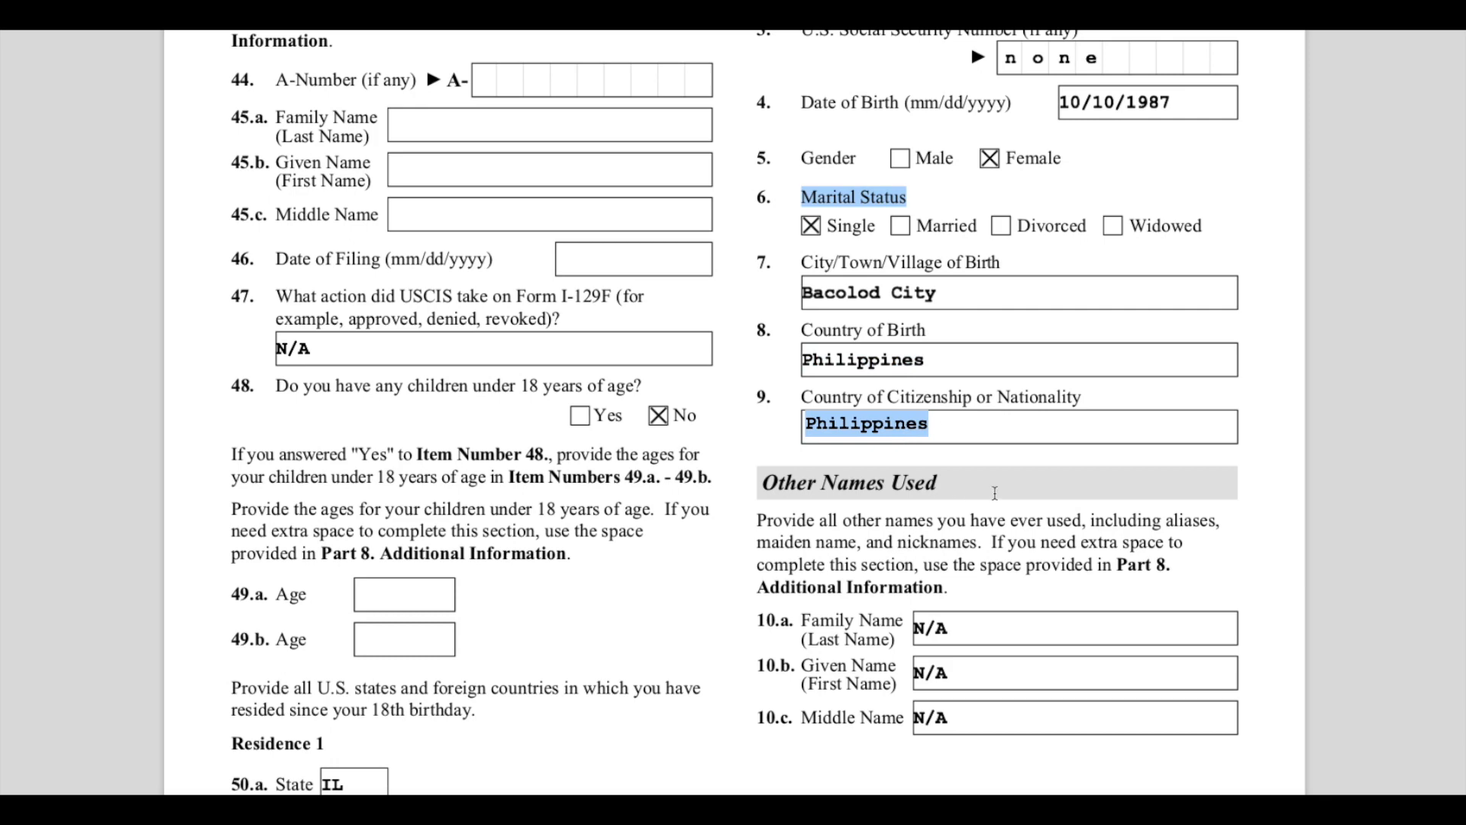
- Highlight the Other Names Used heading and review its family, given and middle name N/A entries
scroll(995, 493, down, 2)
drag(766, 317, 953, 328)
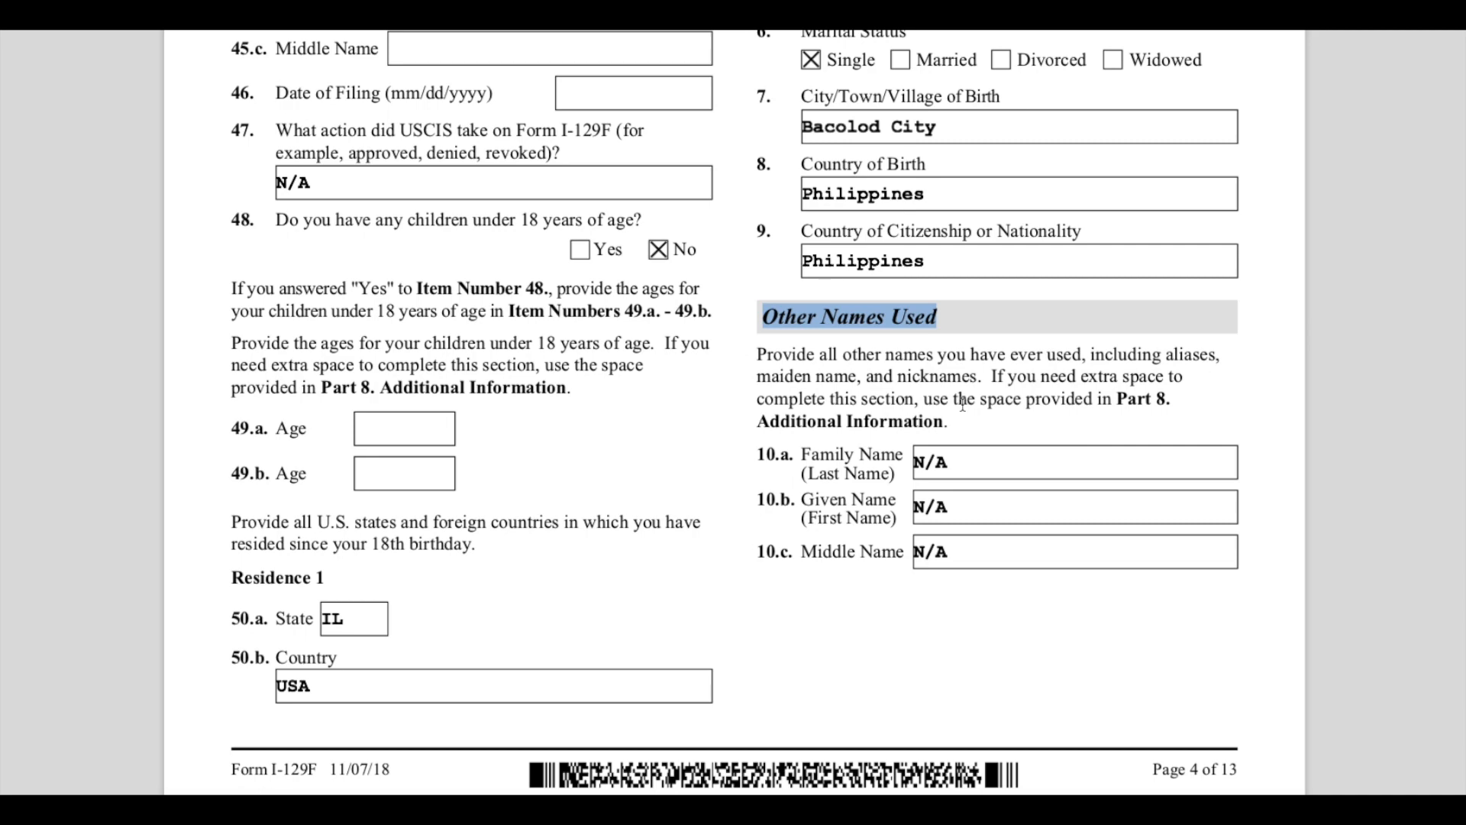
scroll(962, 403, down, 3)
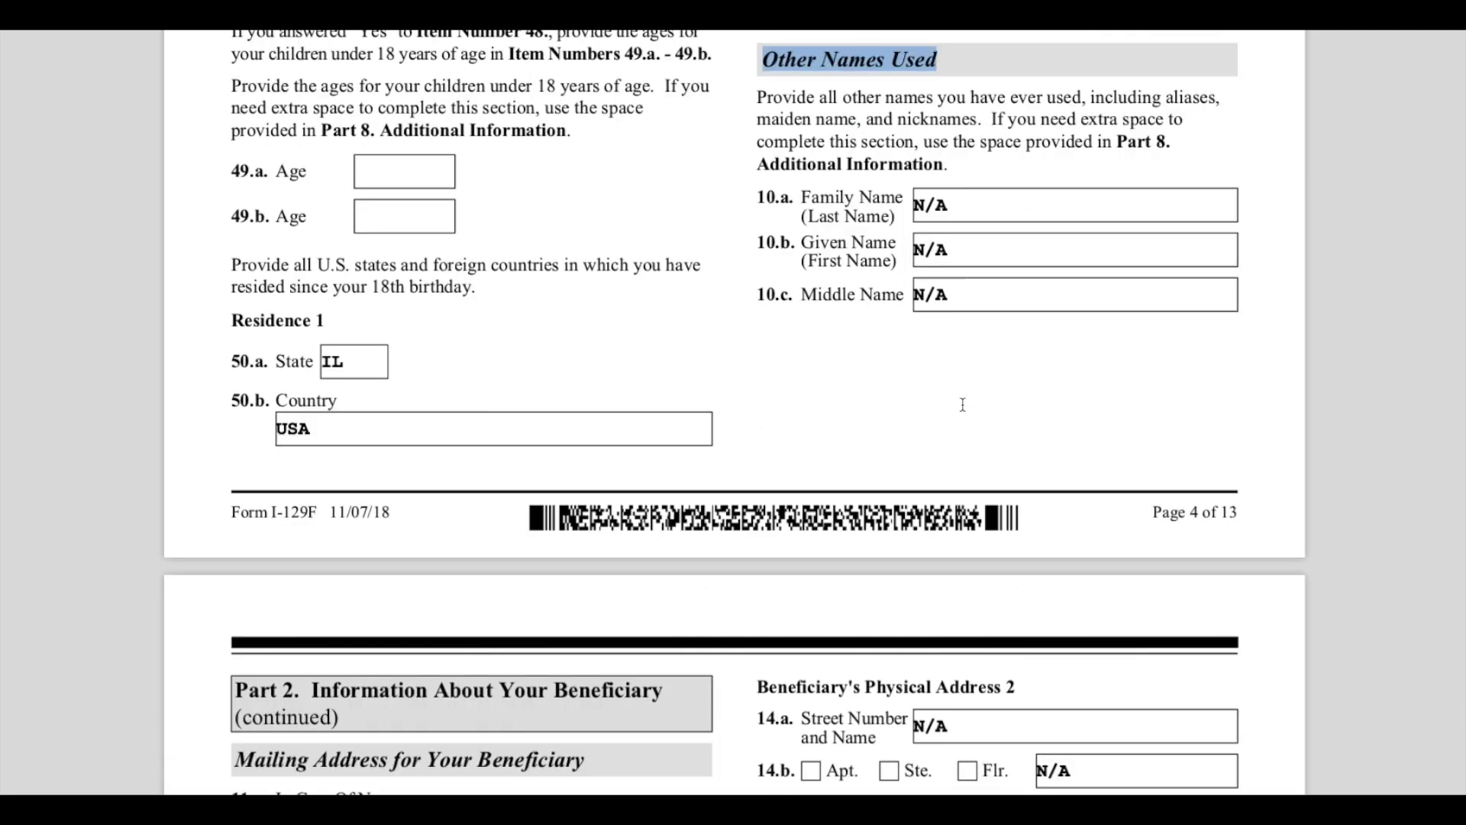
scroll(962, 404, down, 3)
scroll(964, 409, up, 3)
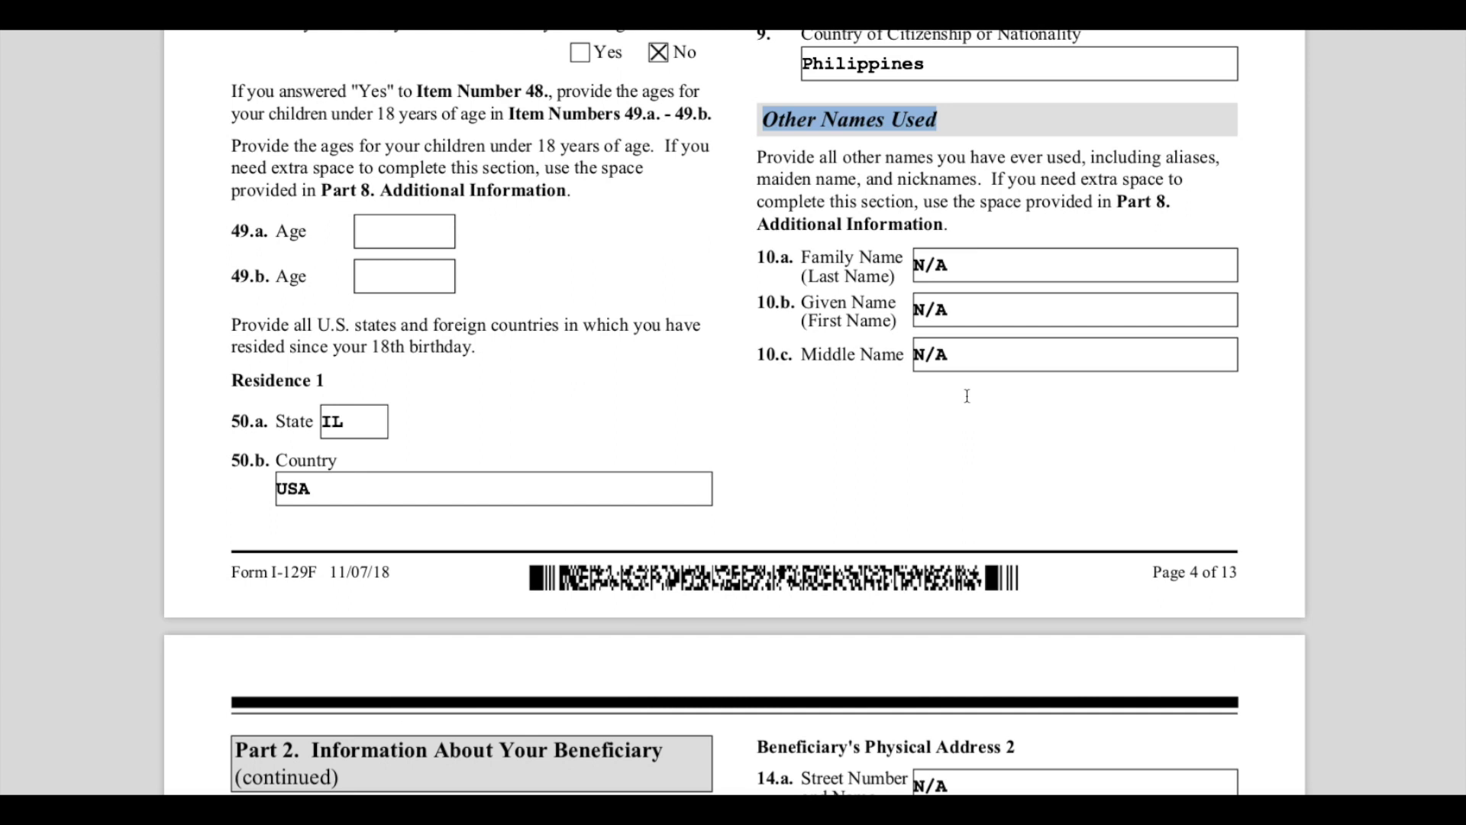
click(957, 266)
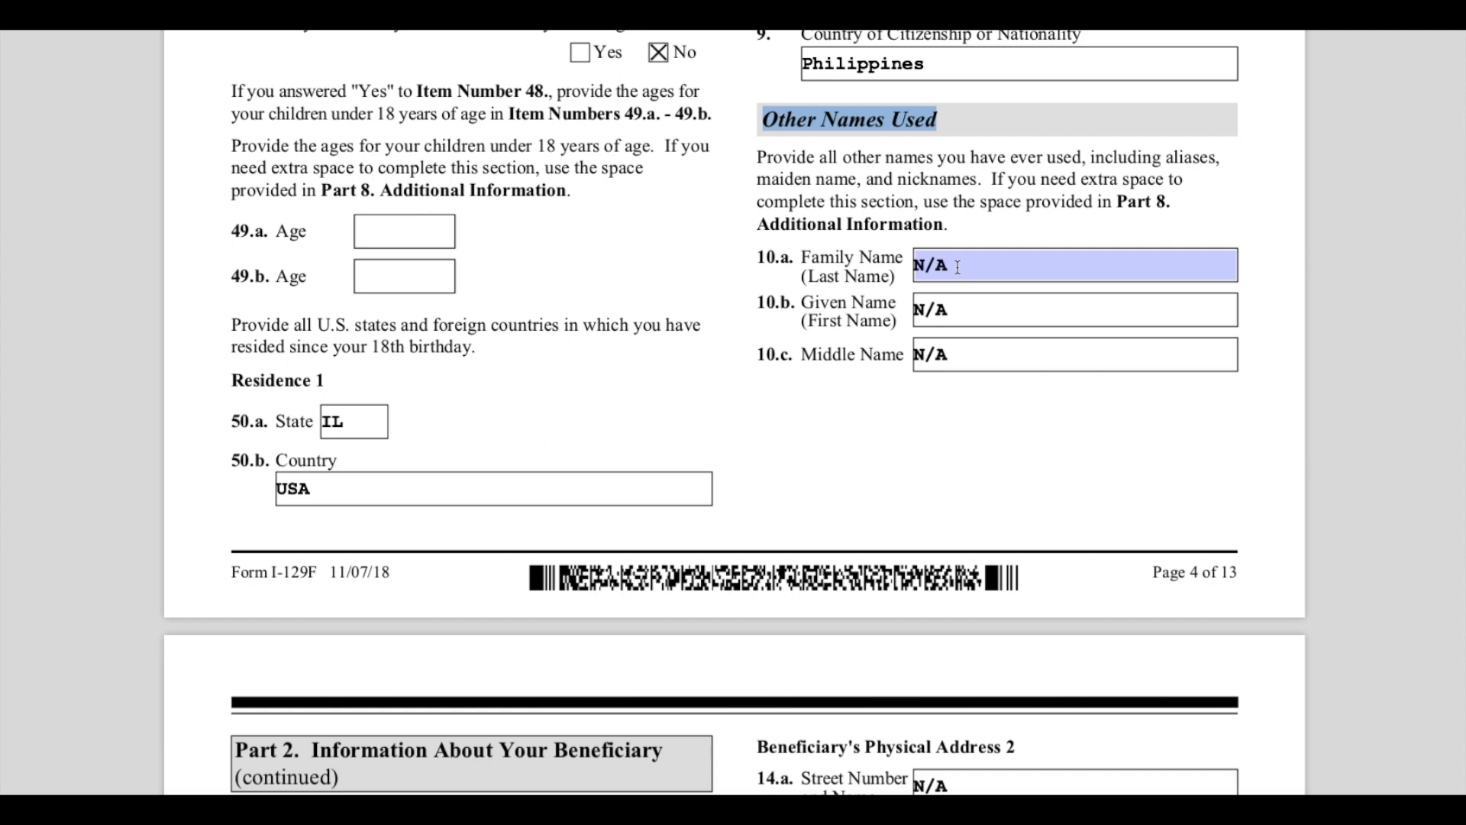
double_click(956, 267)
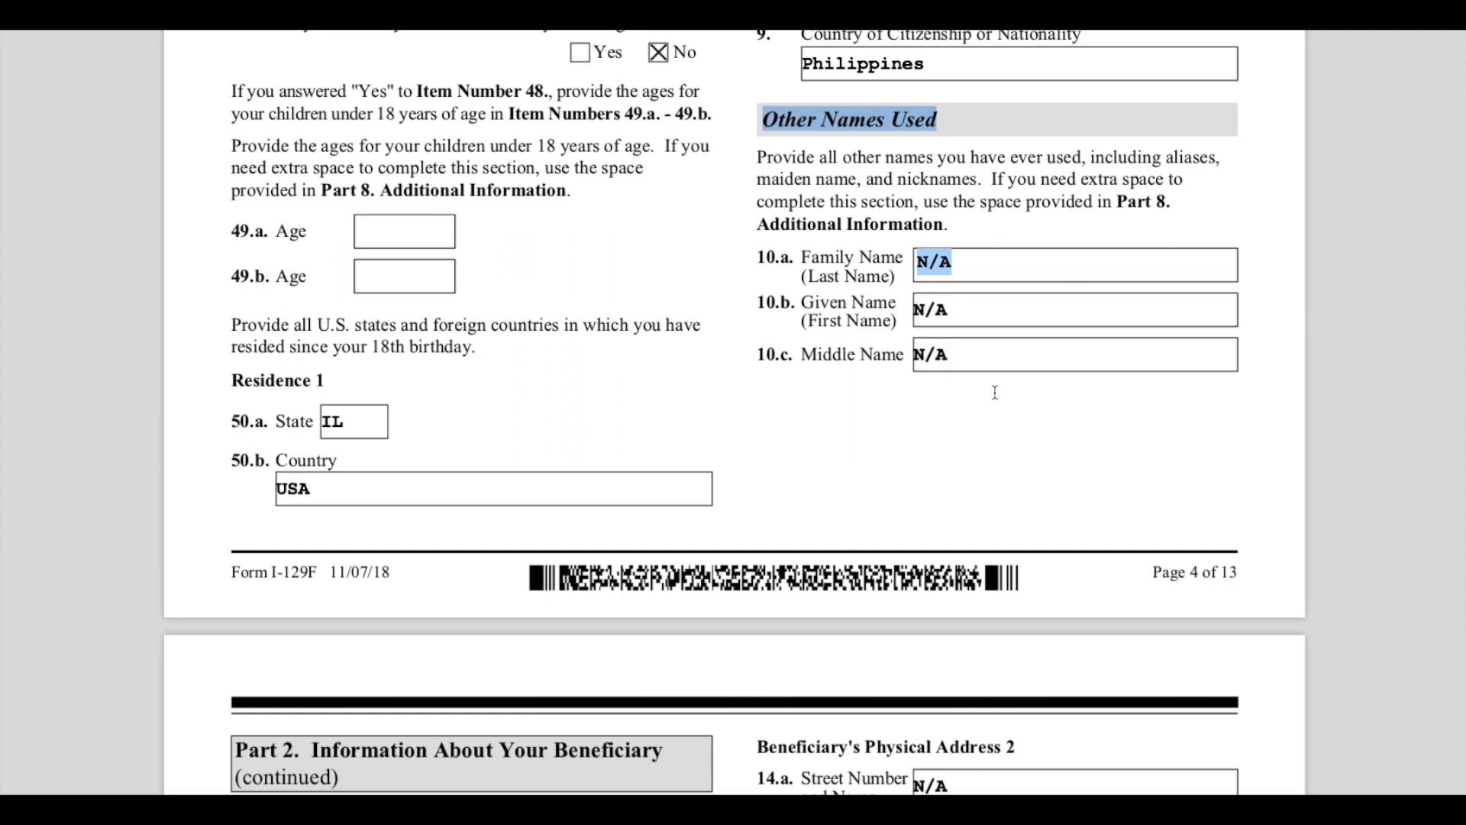
click(1024, 306)
click(1041, 363)
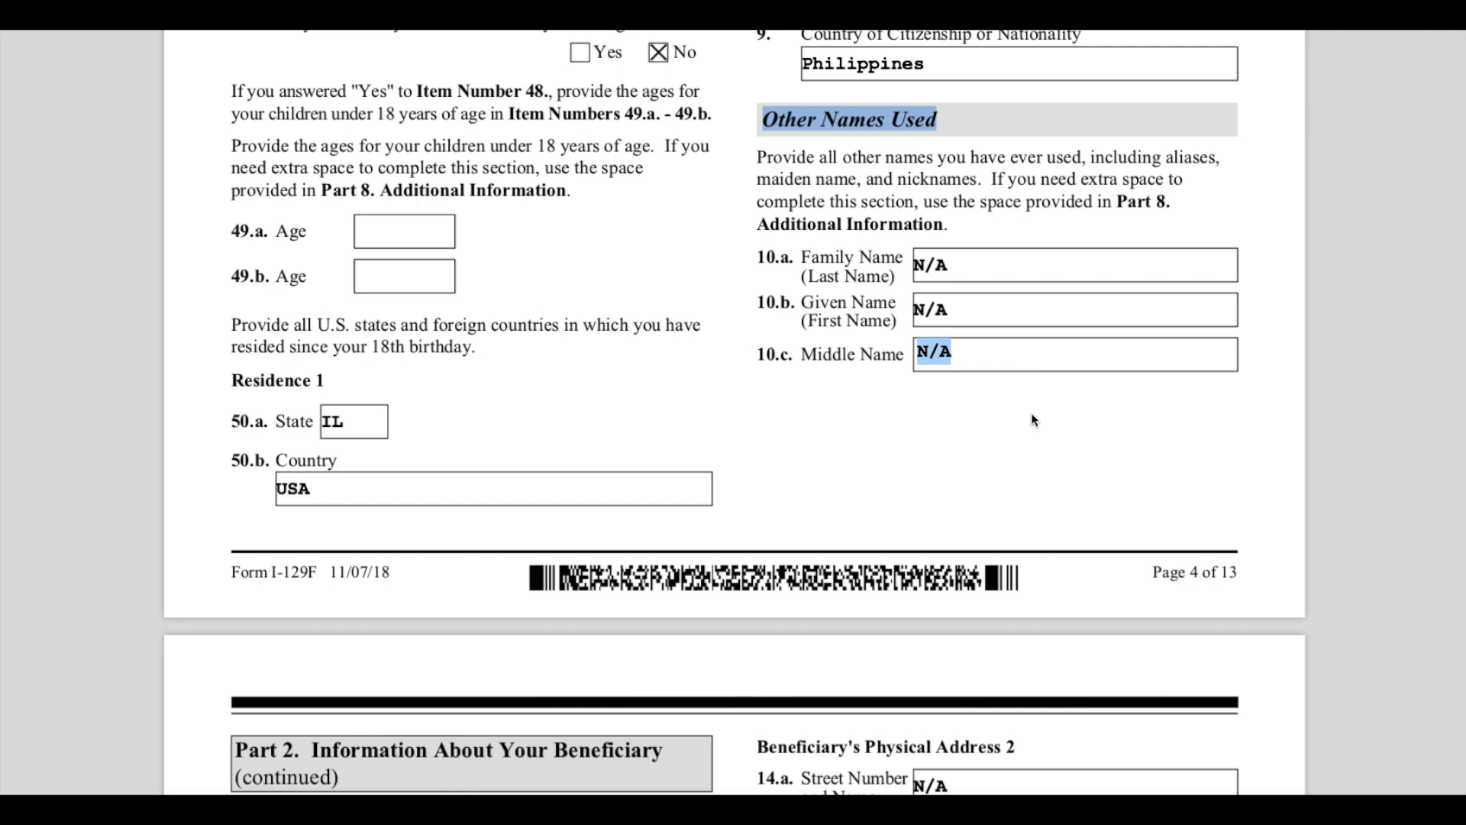
click(1027, 445)
- Highlight the 'Part 2. Information About Your Beneficiary (continued)' heading on the next page
scroll(1027, 445, down, 6)
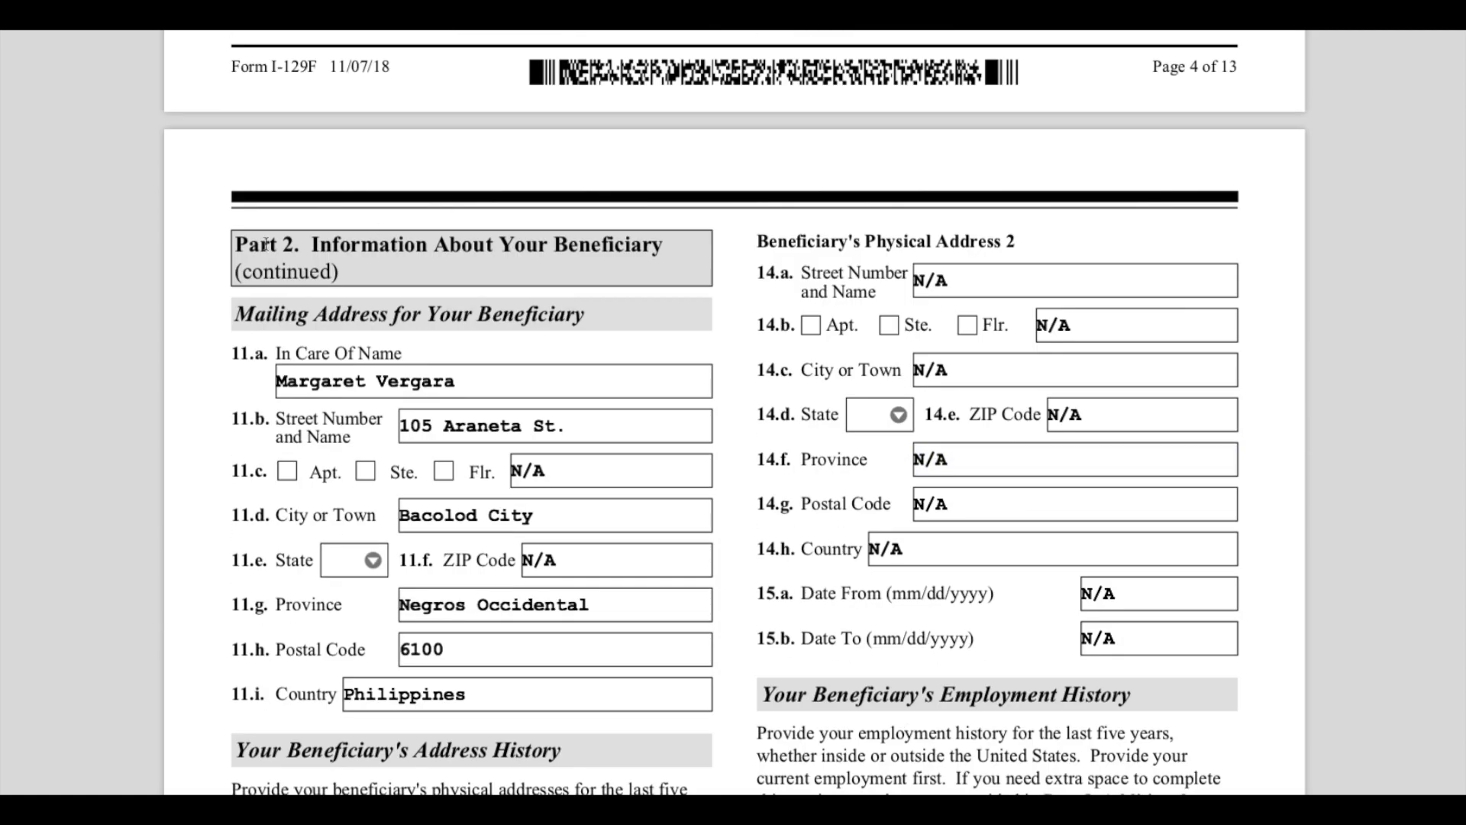
drag(236, 244, 467, 267)
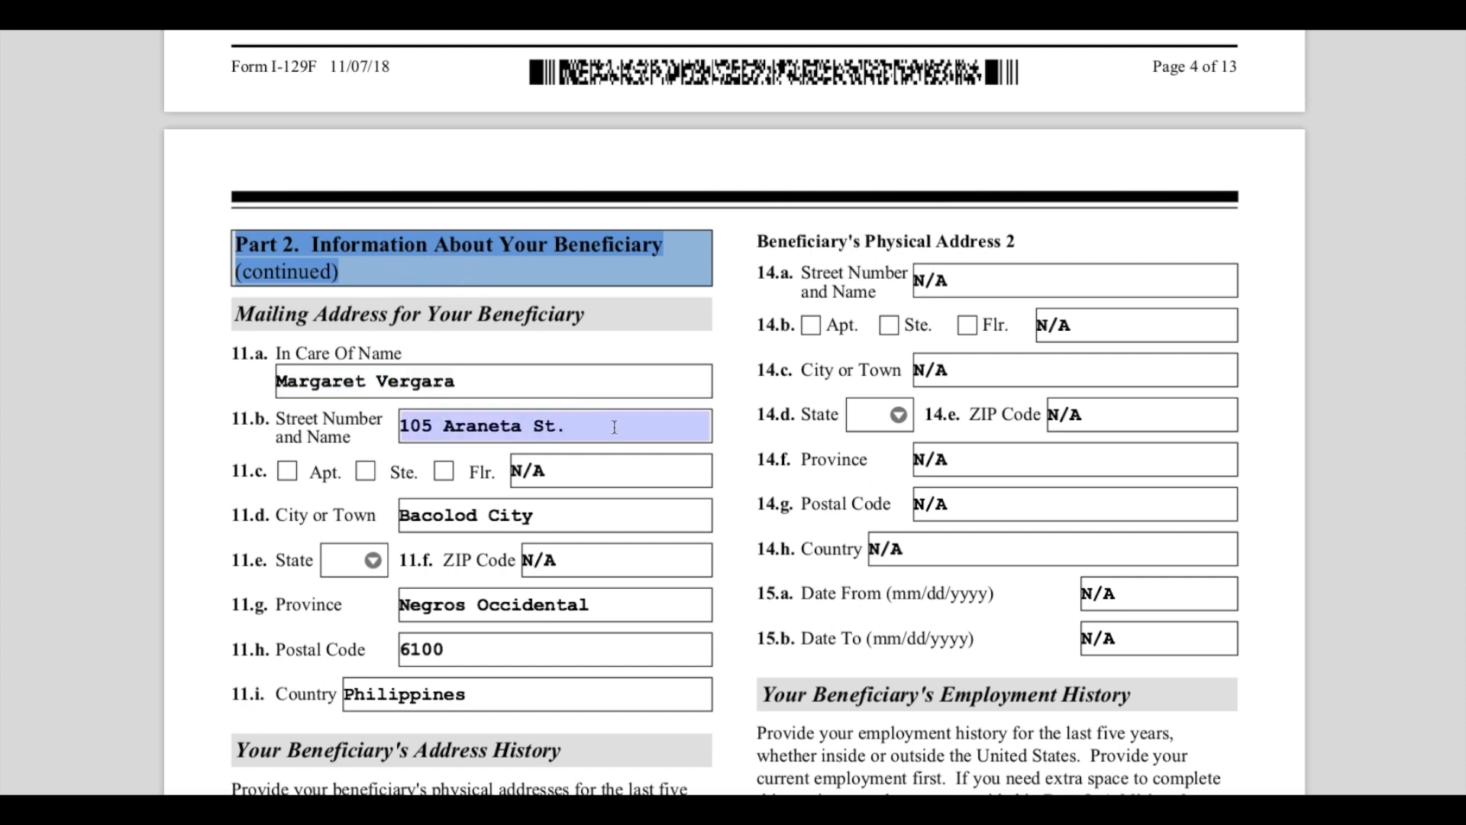
- Highlight the Mailing Address for Your Beneficiary heading and review the mailing address and address history entries
scroll(759, 462, down, 1)
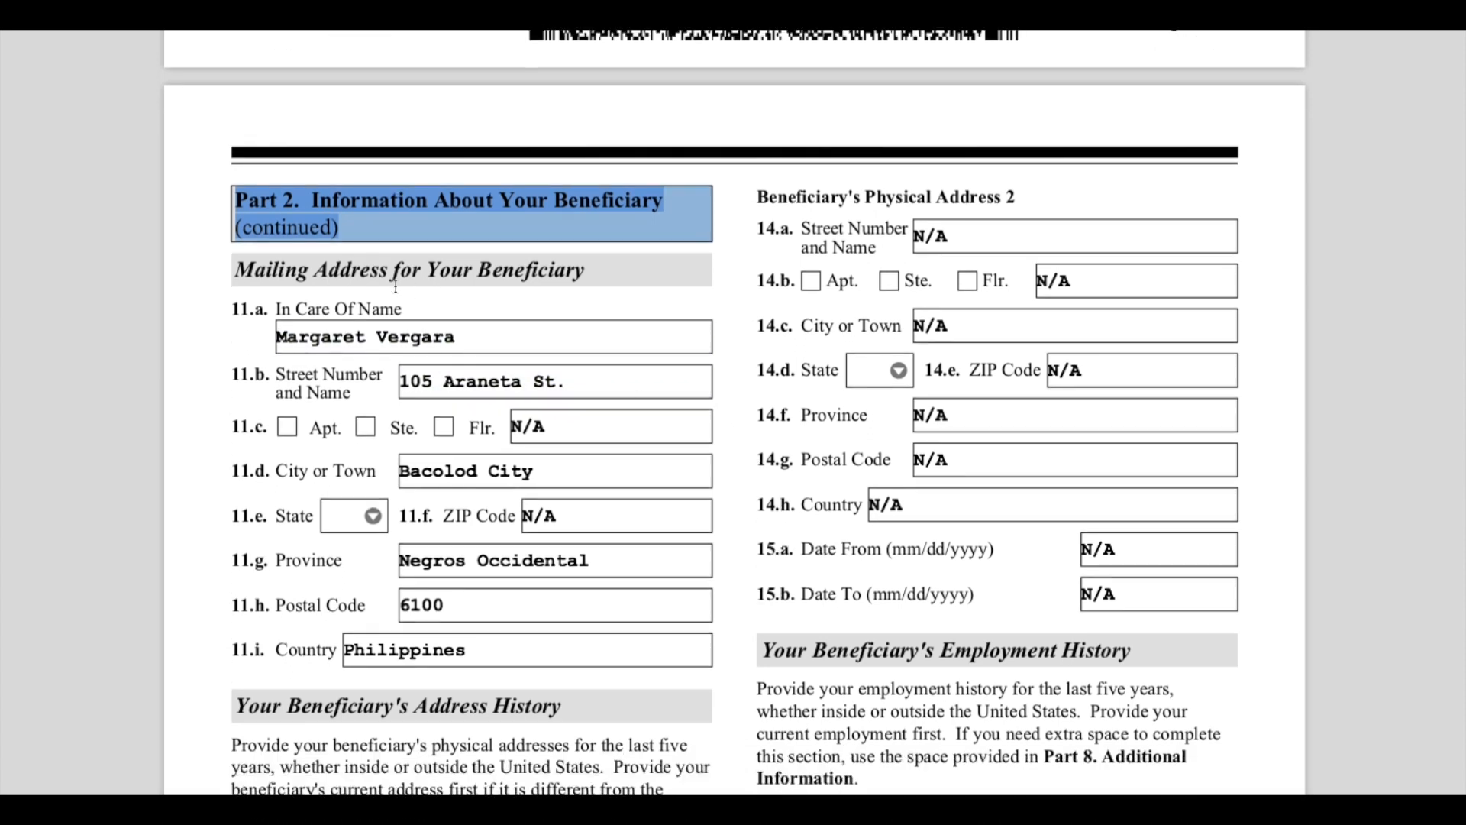
drag(279, 270, 618, 282)
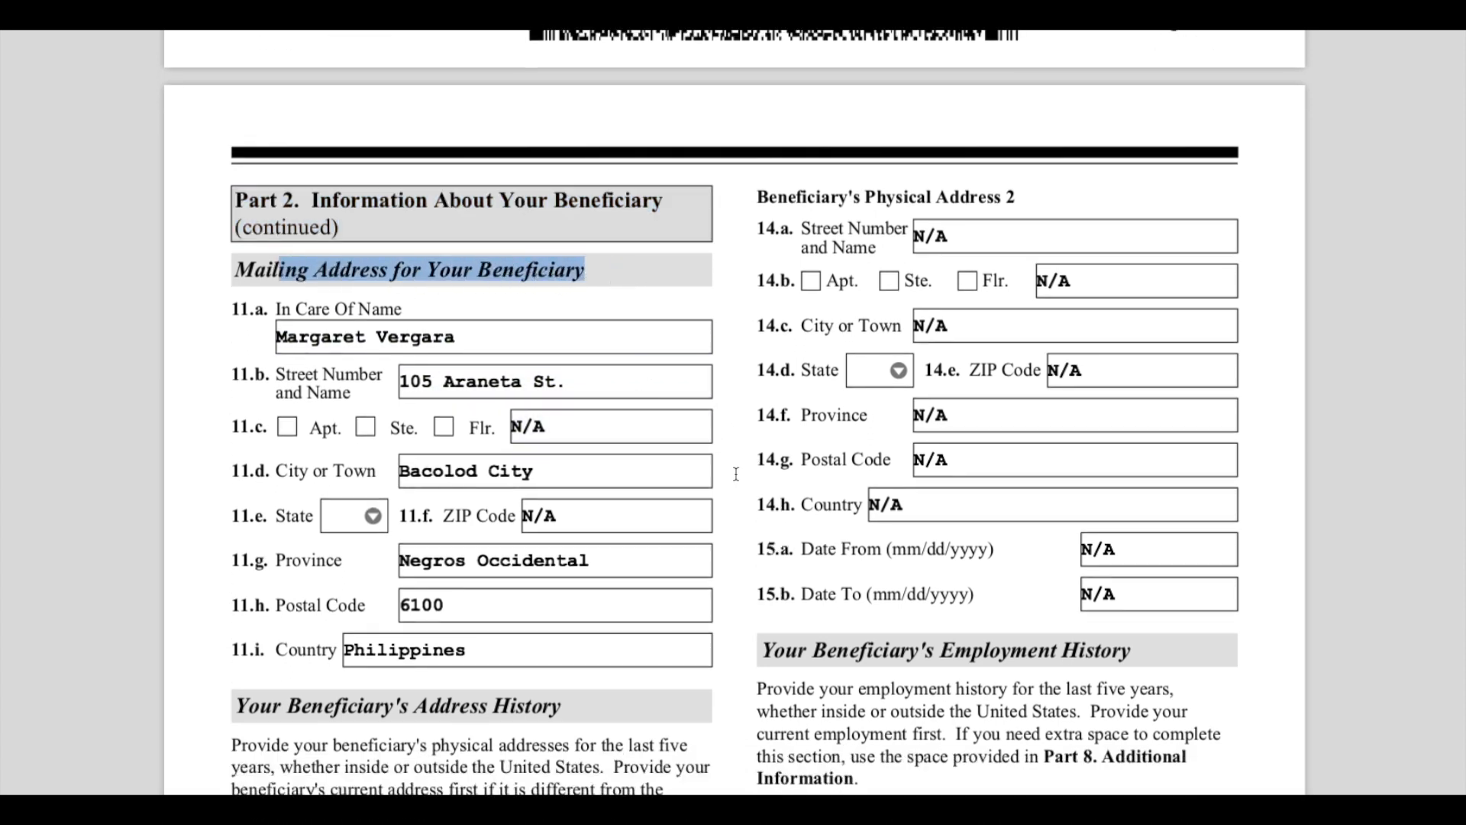
scroll(735, 475, down, 5)
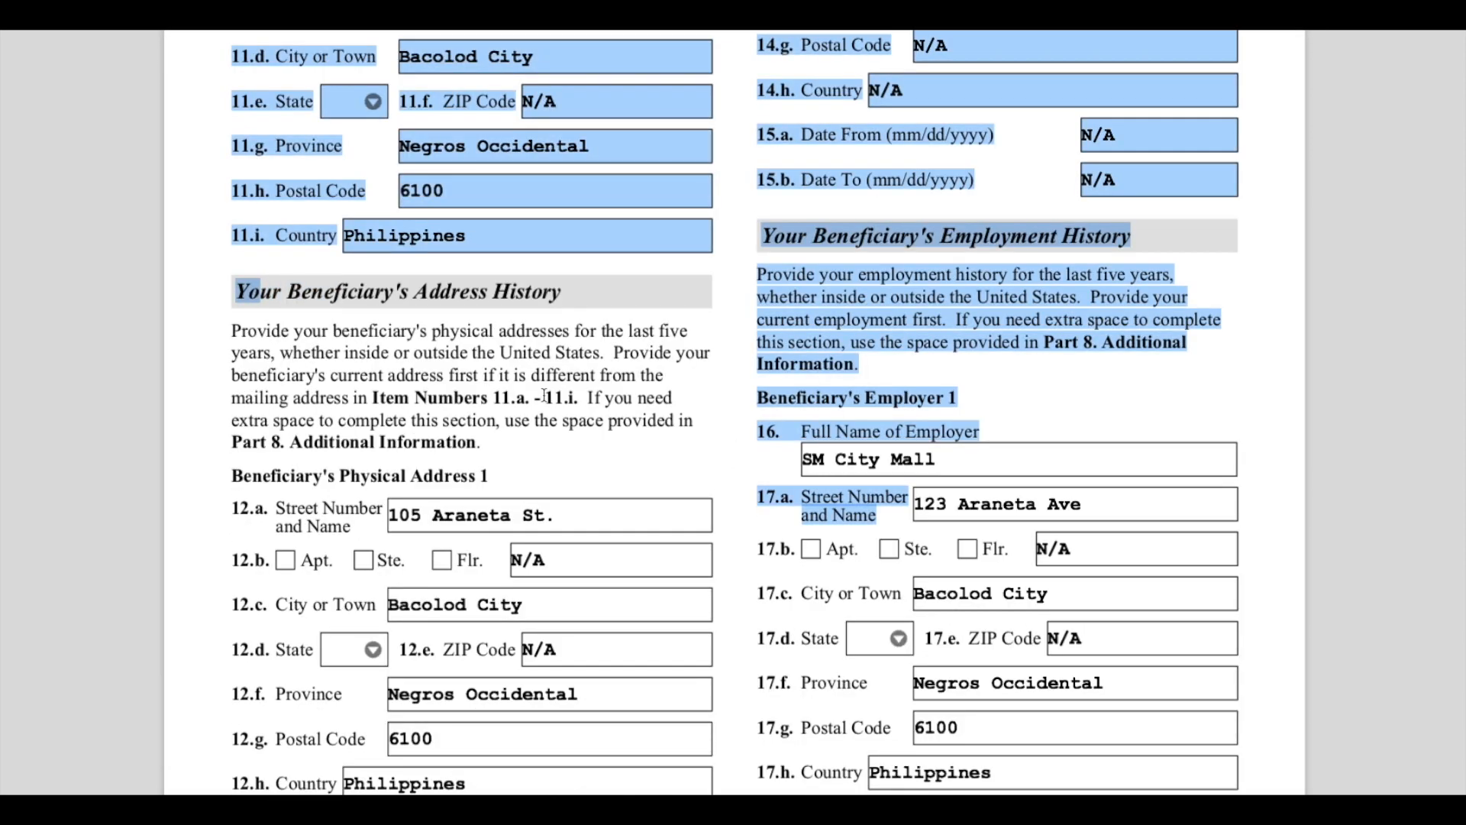
scroll(544, 395, down, 2)
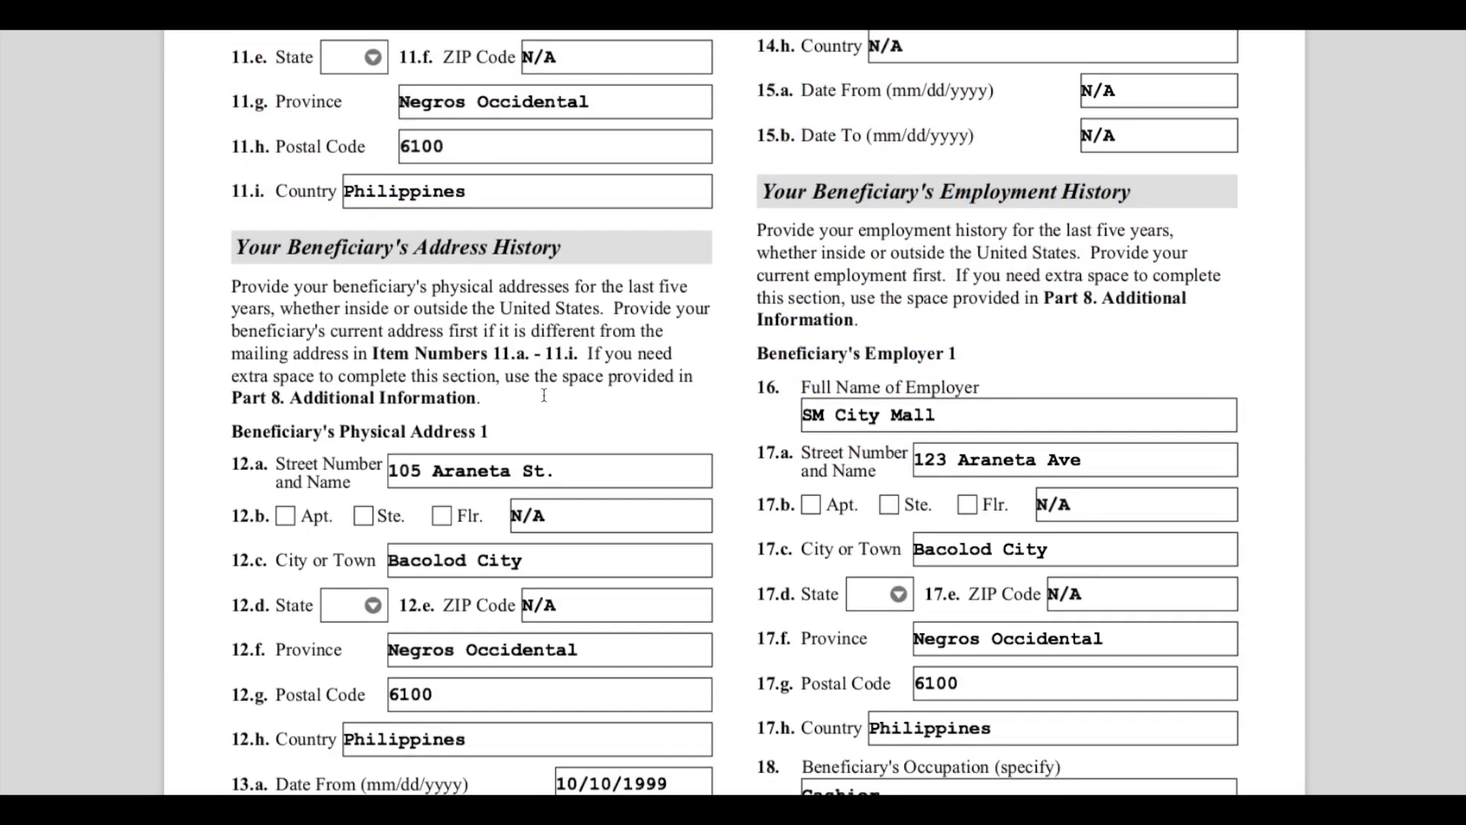
scroll(543, 395, down, 4)
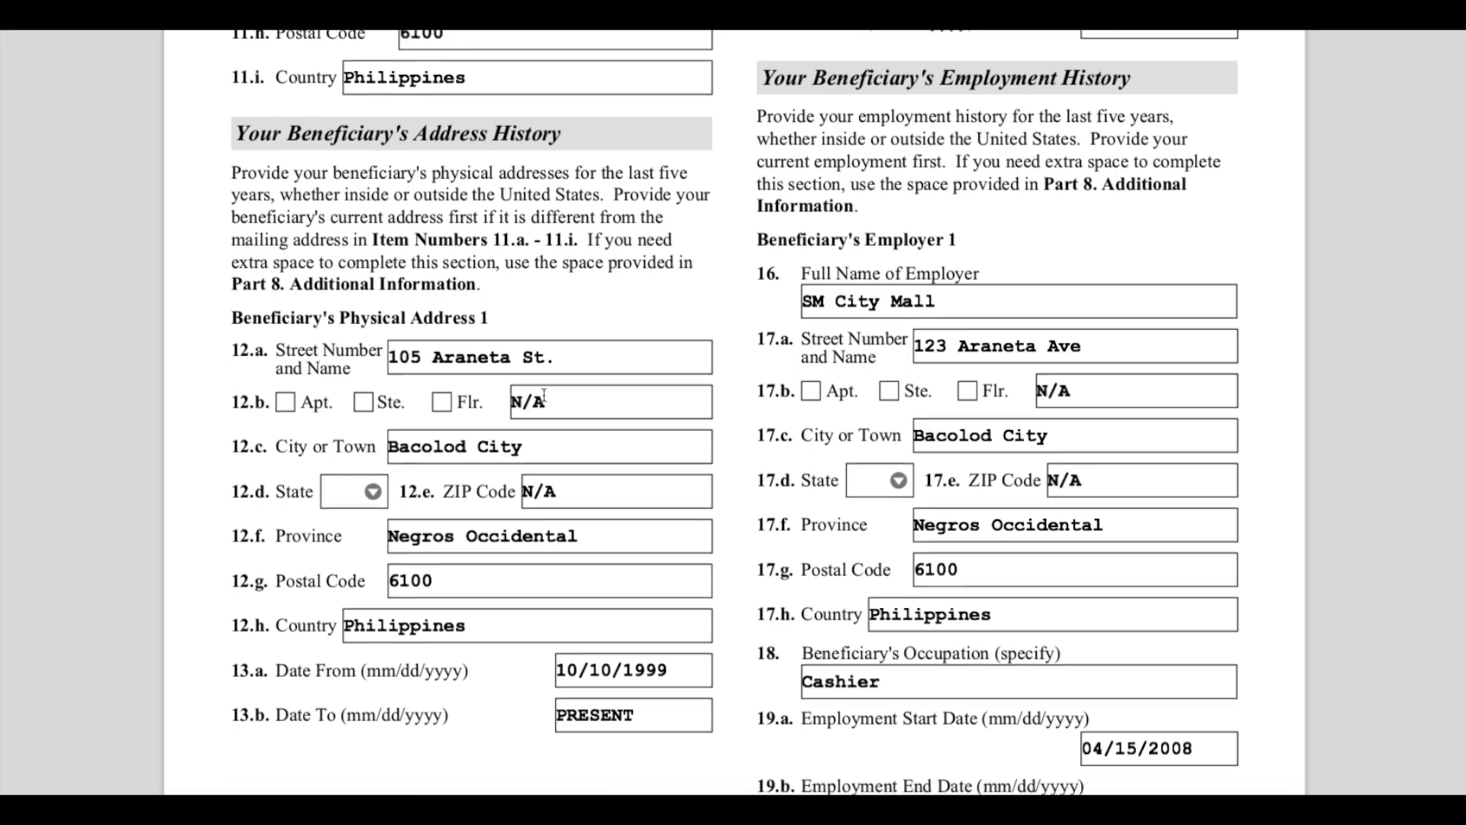
scroll(544, 395, up, 11)
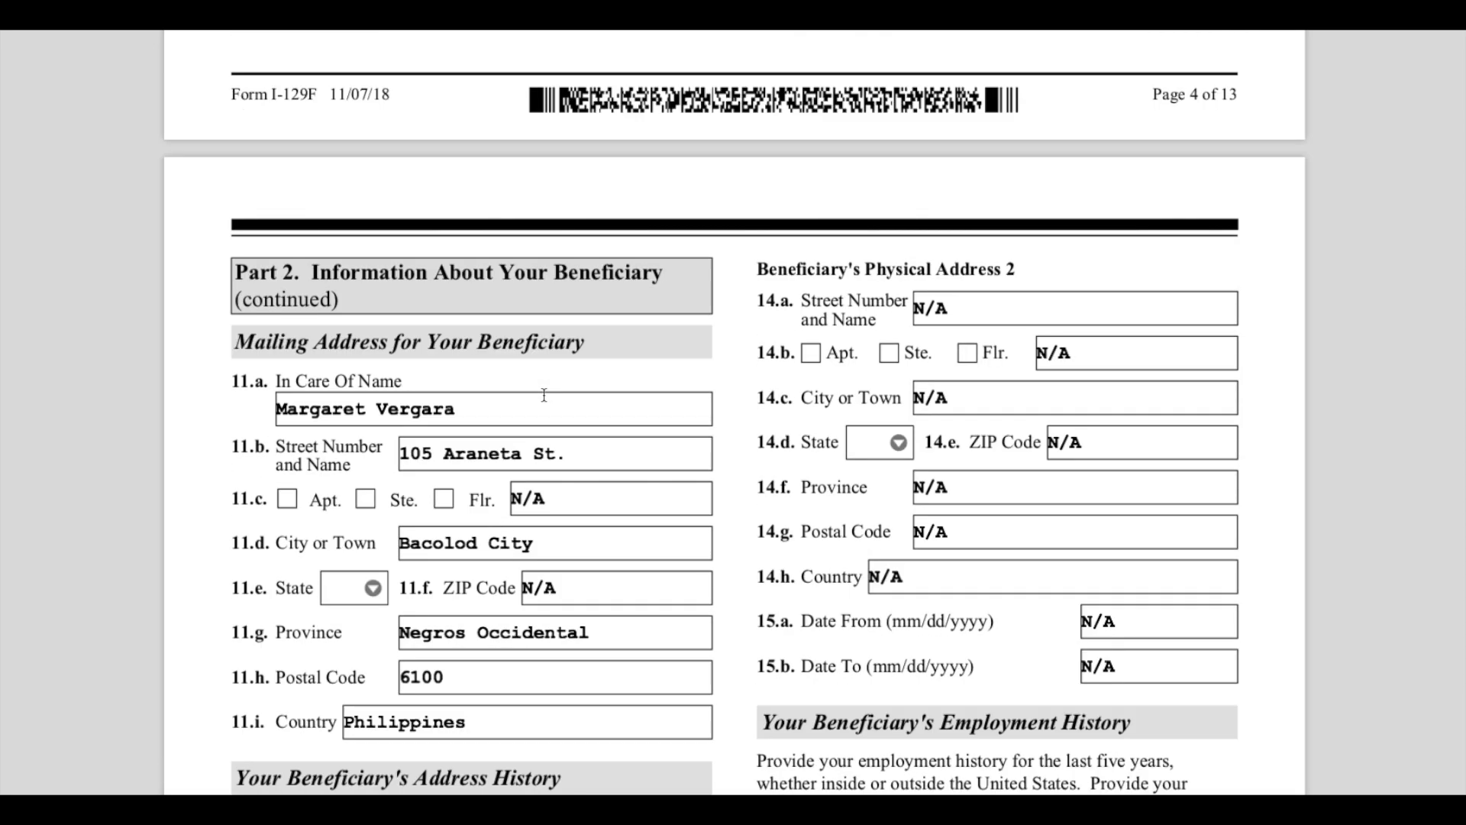
- Highlight the Your Beneficiary's Employment History heading
drag(777, 274, 1028, 281)
scroll(1027, 281, down, 6)
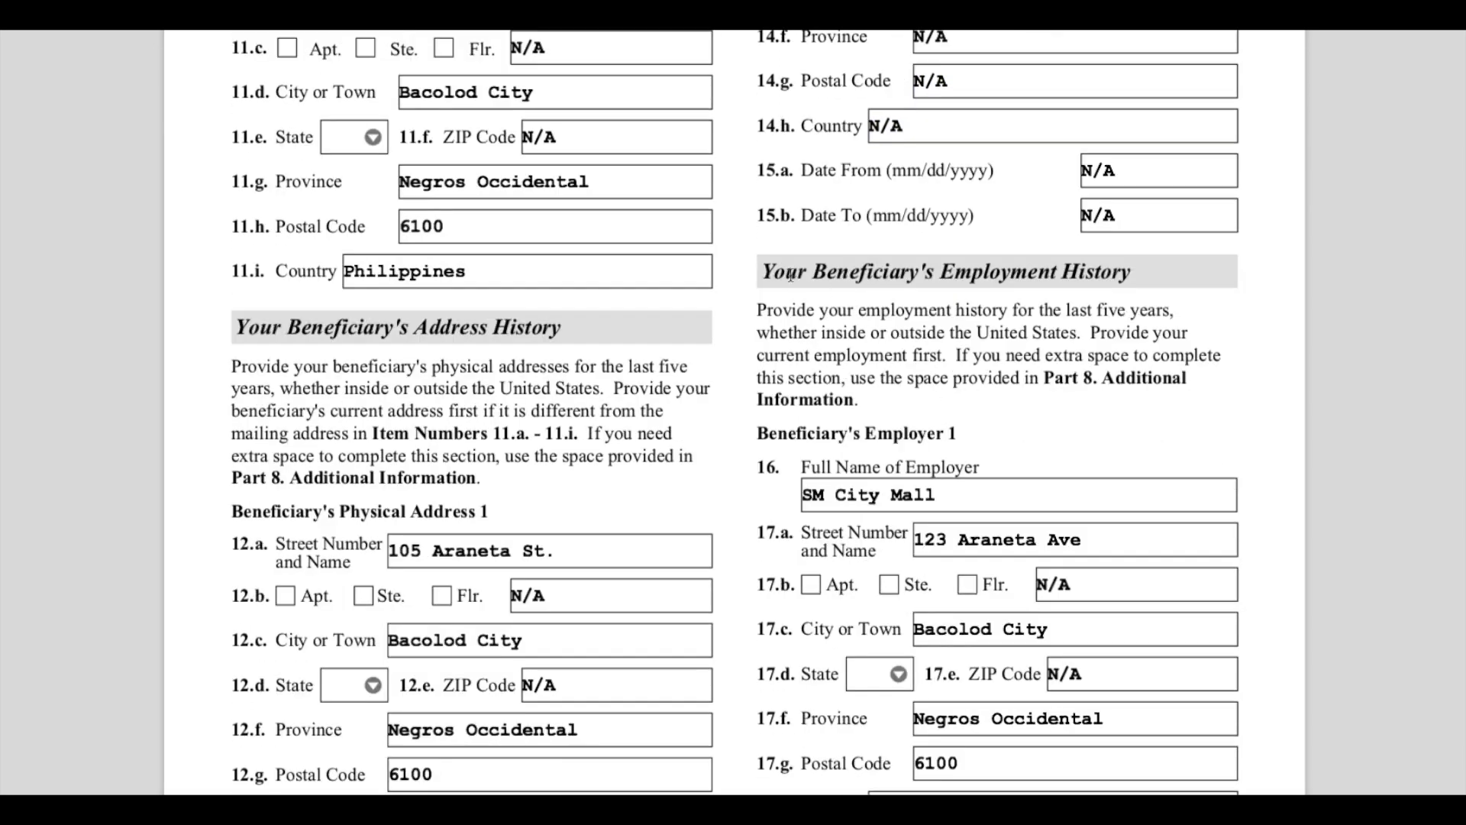
drag(790, 274, 1149, 275)
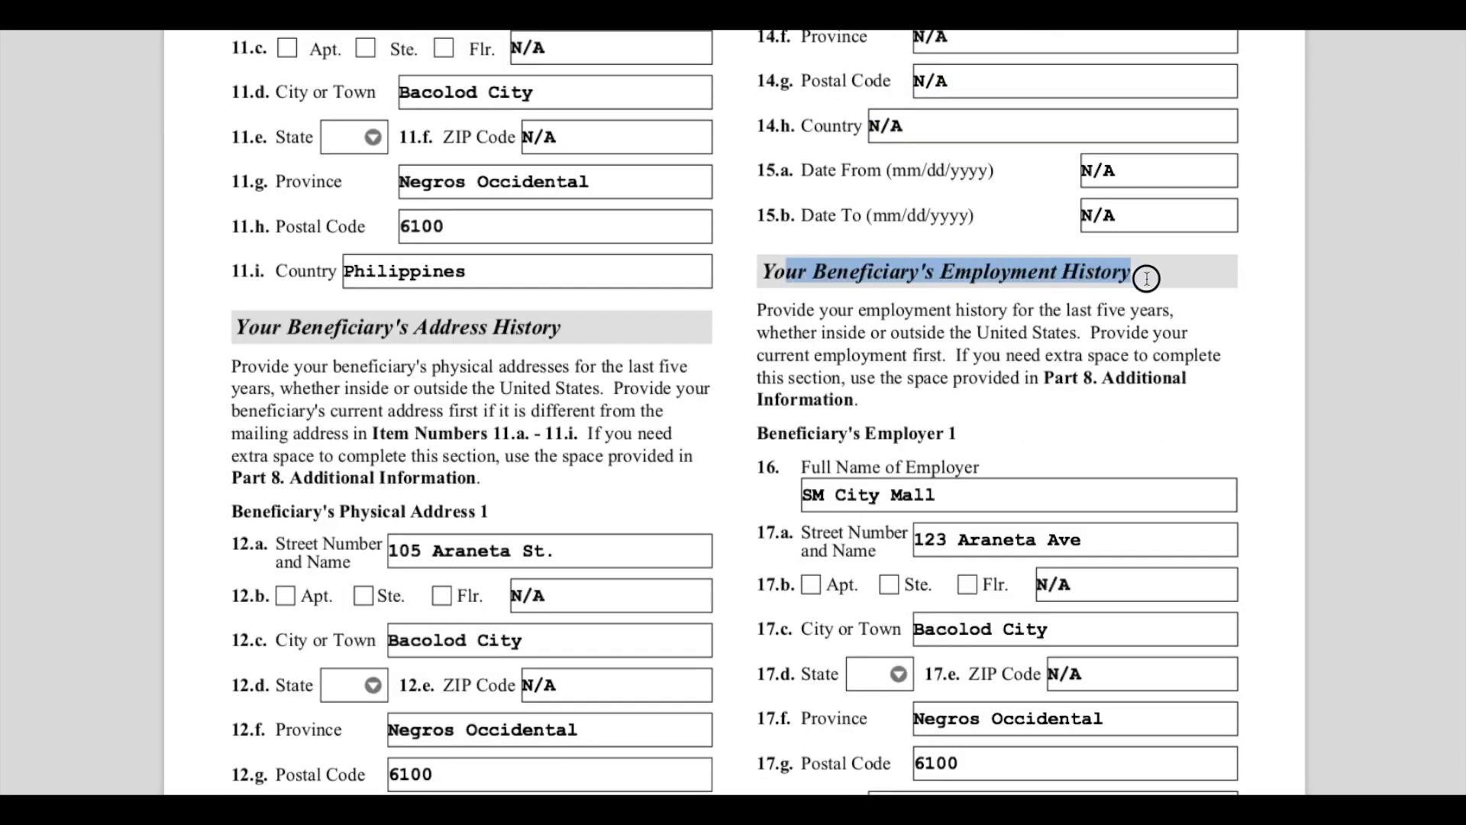
click(1129, 419)
- Review the first employer's name, address, occupation and employment start and end date entries
scroll(1128, 419, down, 2)
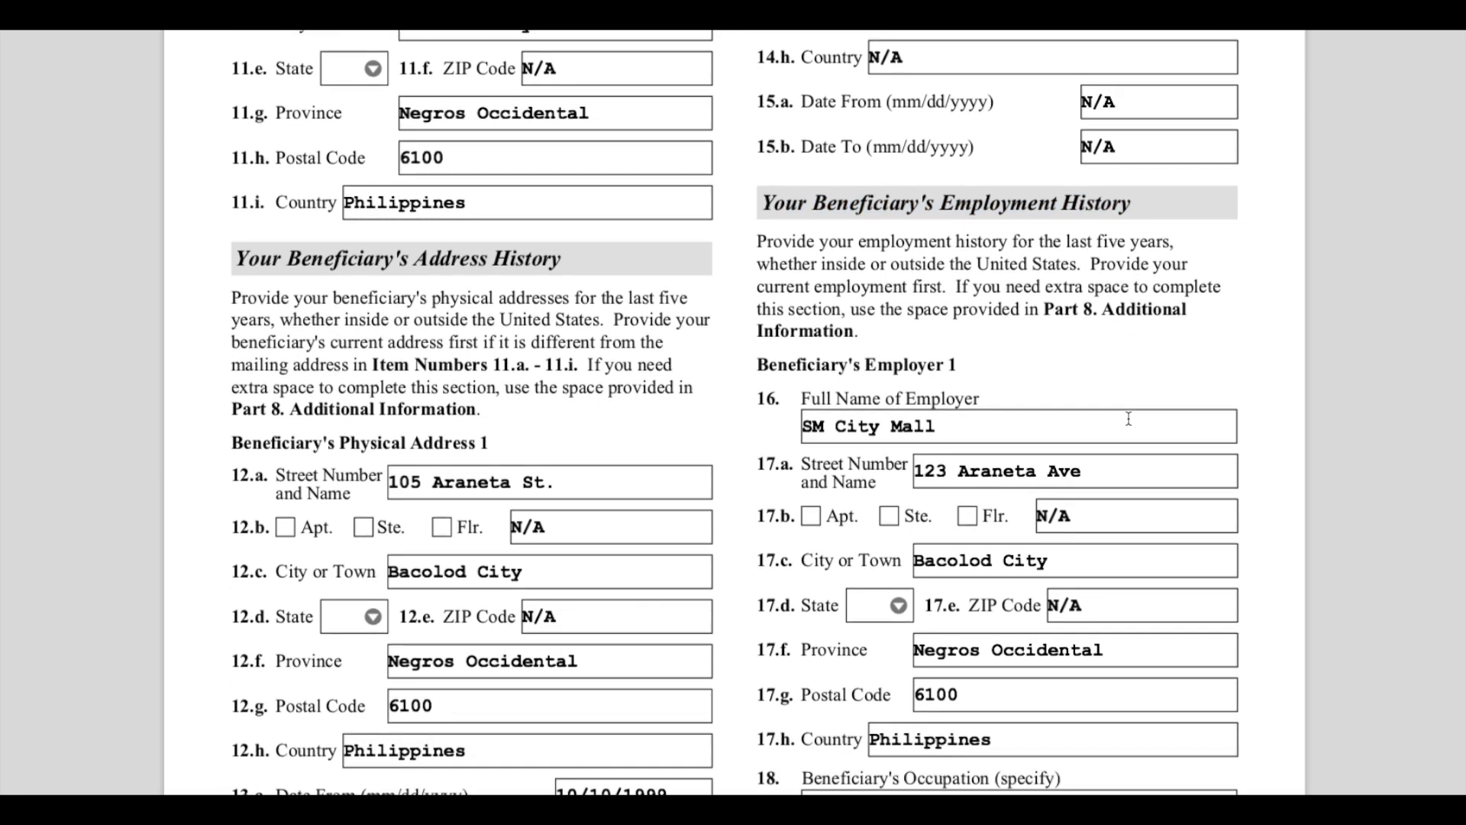
scroll(1129, 419, down, 4)
click(931, 297)
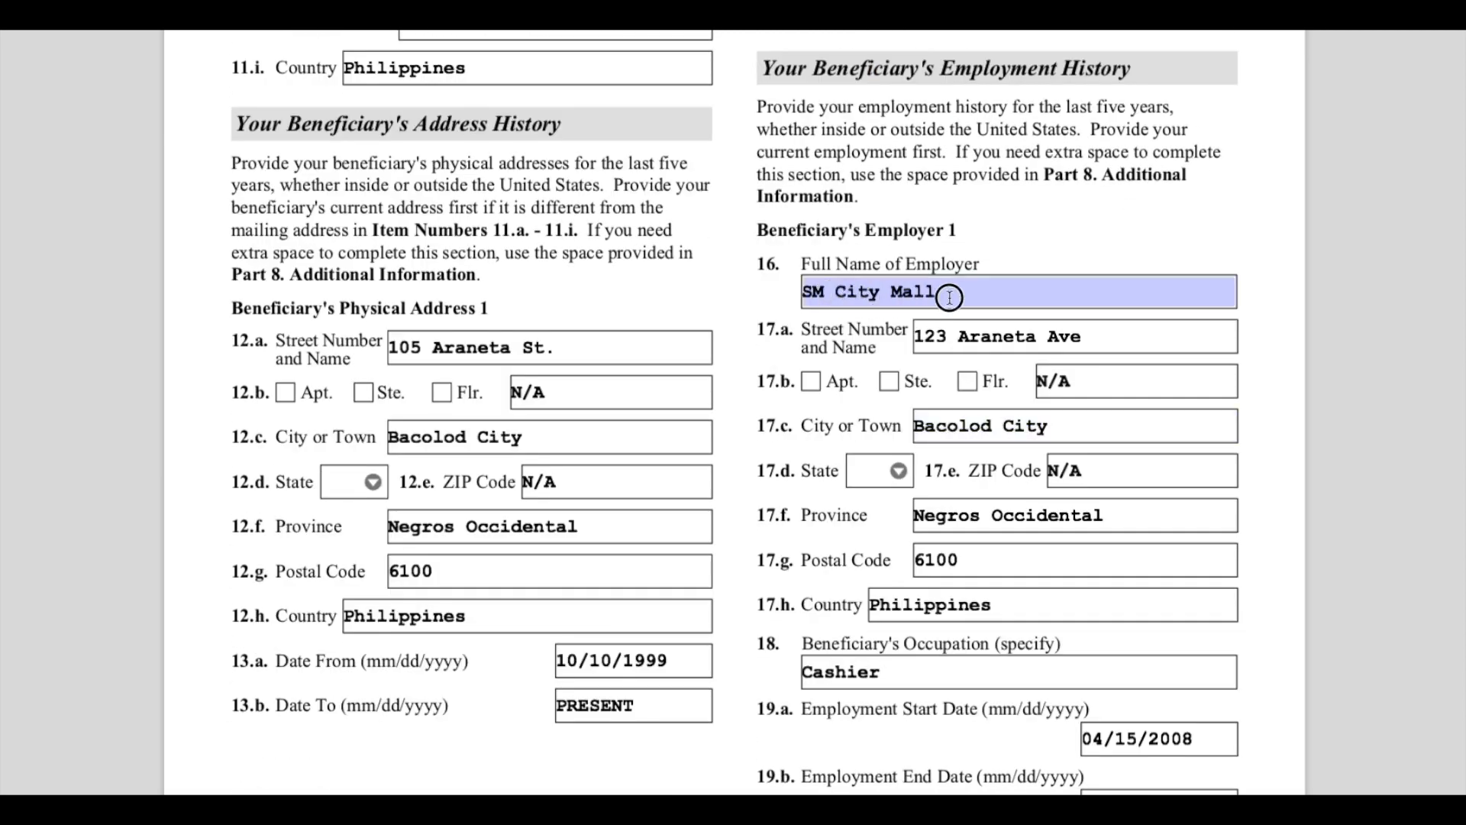
key(Tab)
scroll(1084, 441, down, 3)
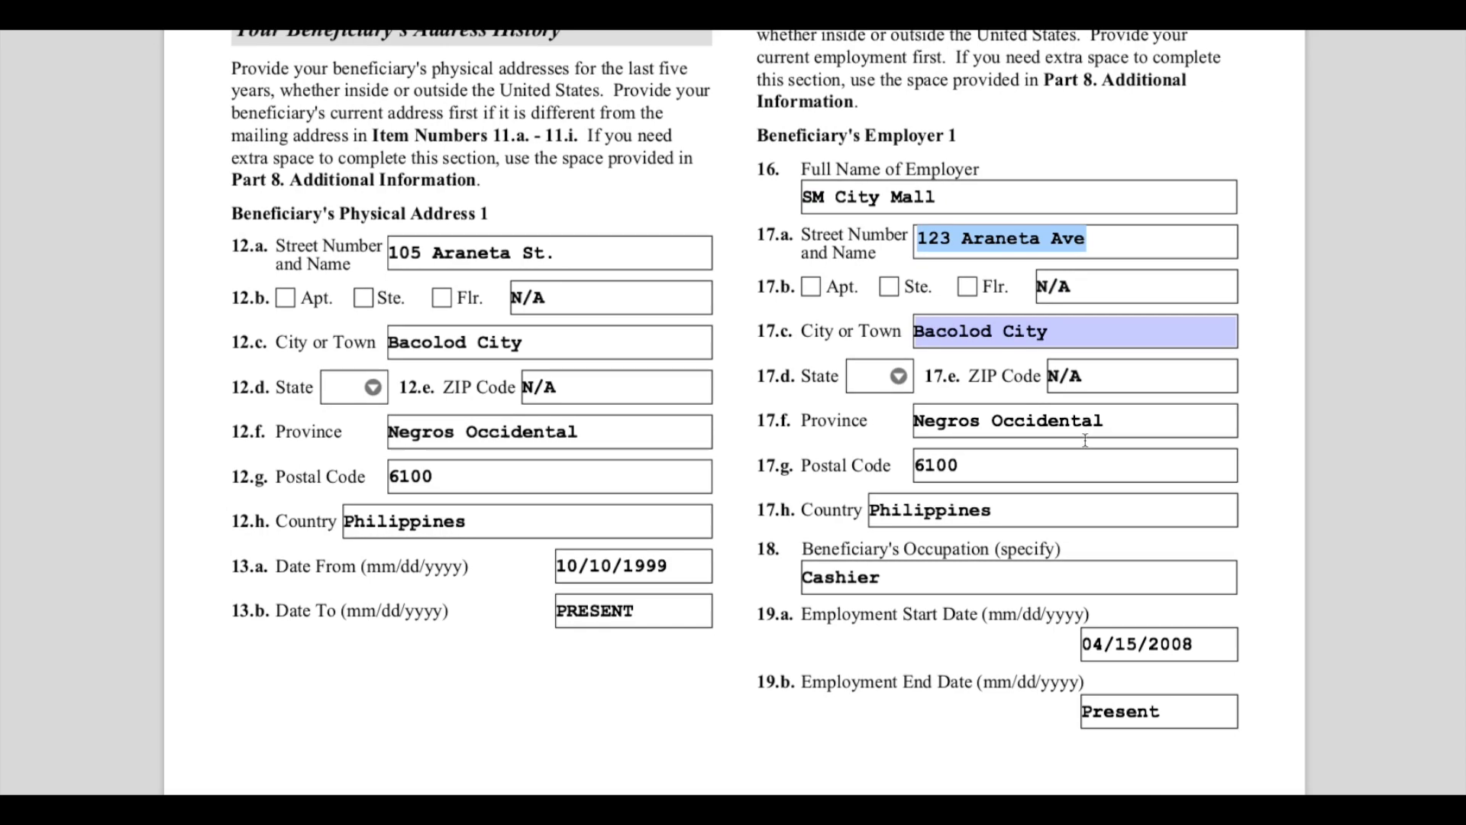
scroll(1084, 441, down, 20)
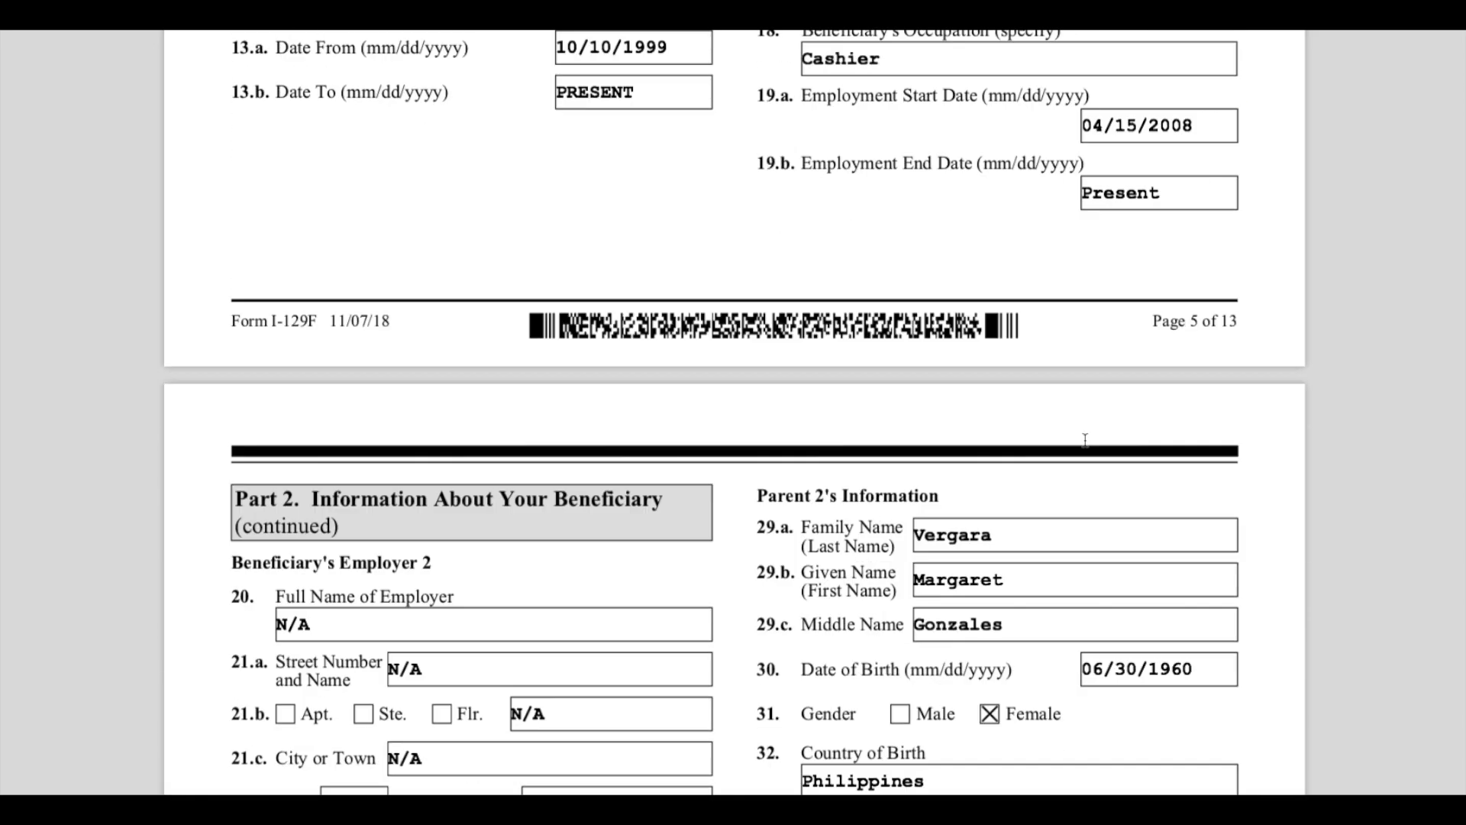
- Highlight the 'Part 2. Information About Your Beneficiary (continued)' heading on page 5
scroll(1084, 441, down, 4)
scroll(1084, 440, up, 5)
click(640, 394)
drag(360, 269, 461, 284)
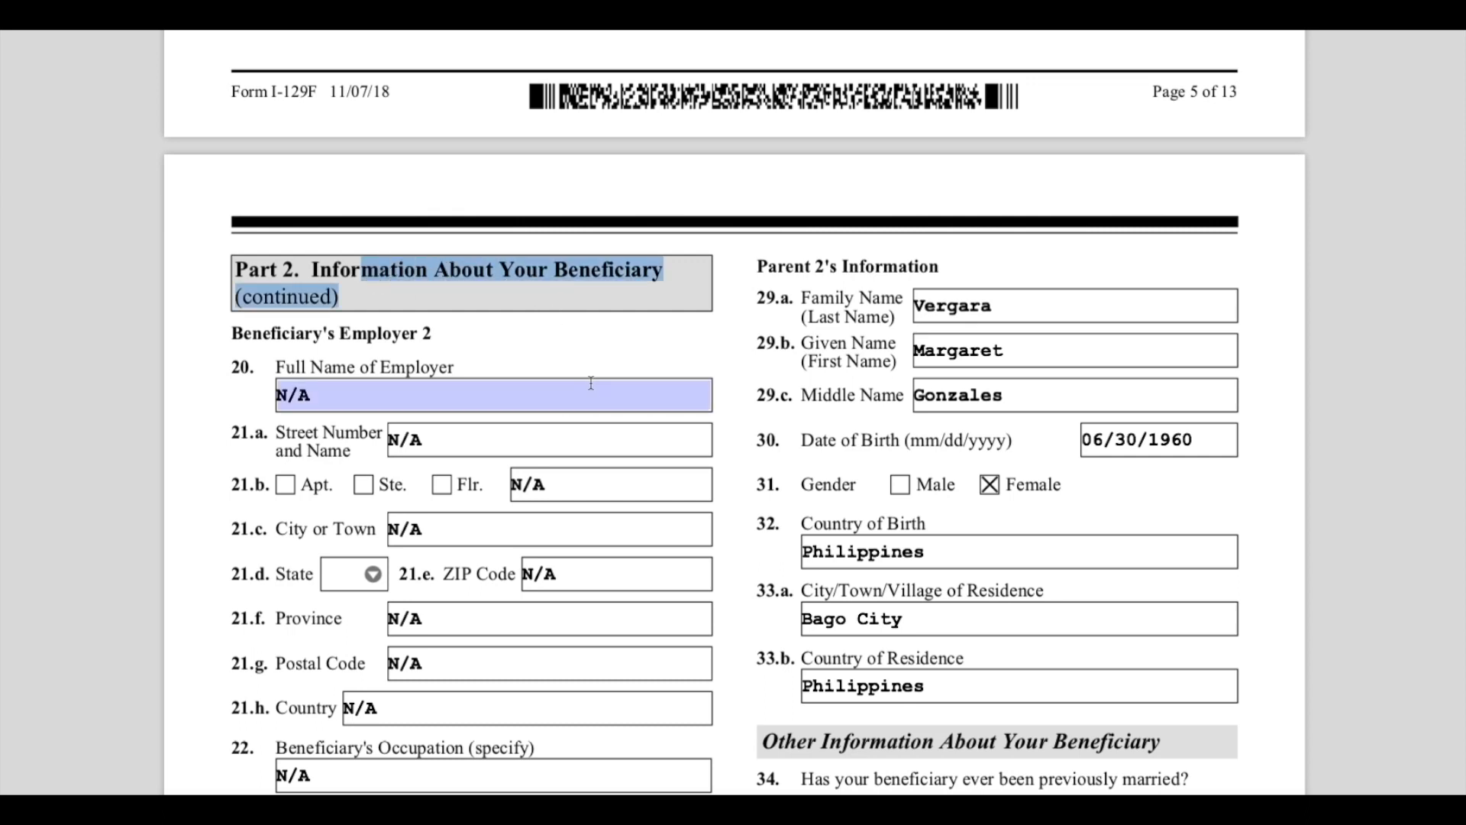
- Review the second employer's name, address, occupation and employment date N/A entries
scroll(593, 391, down, 2)
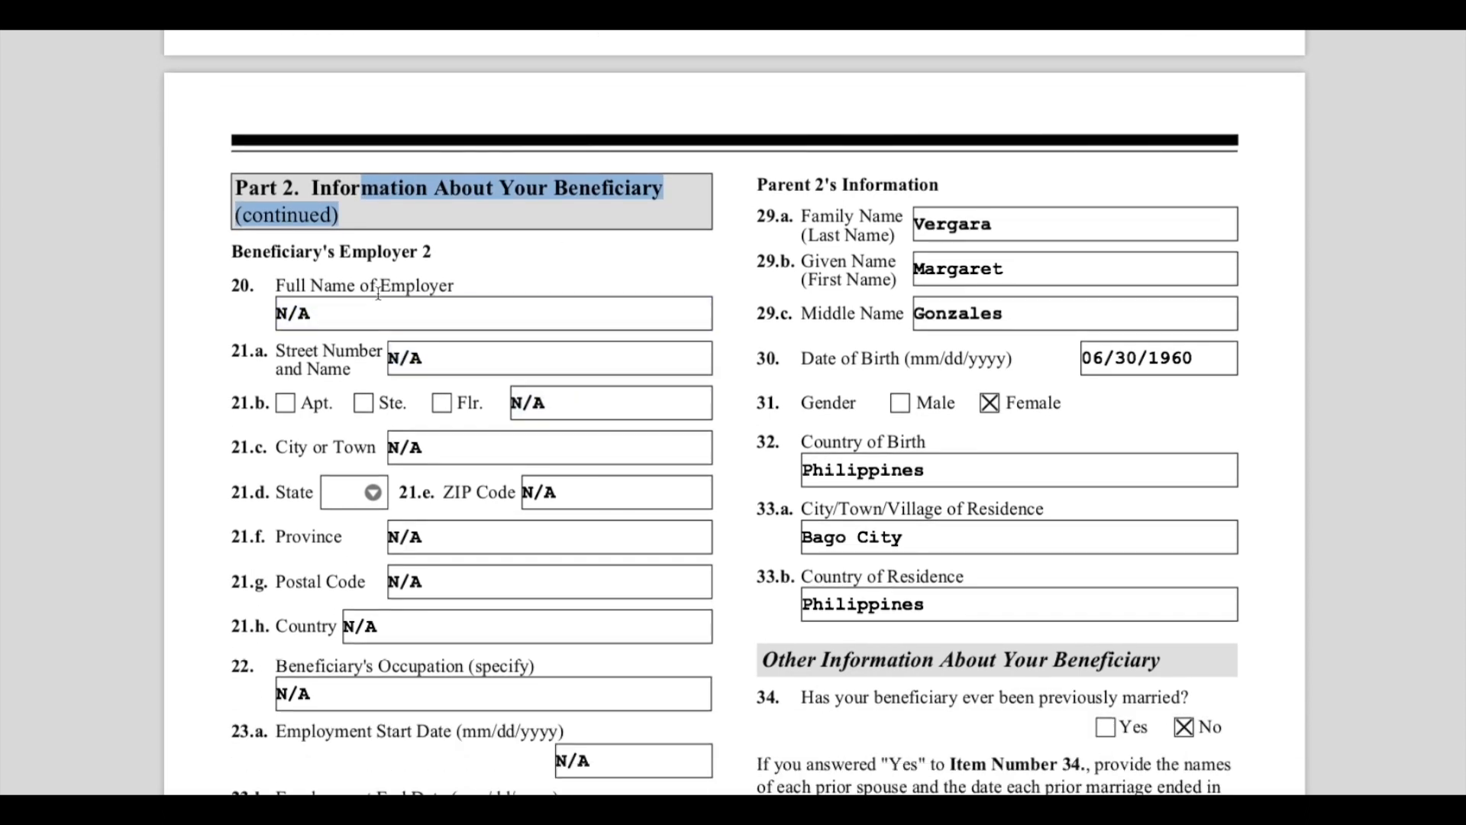
double_click(566, 398)
scroll(586, 474, down, 3)
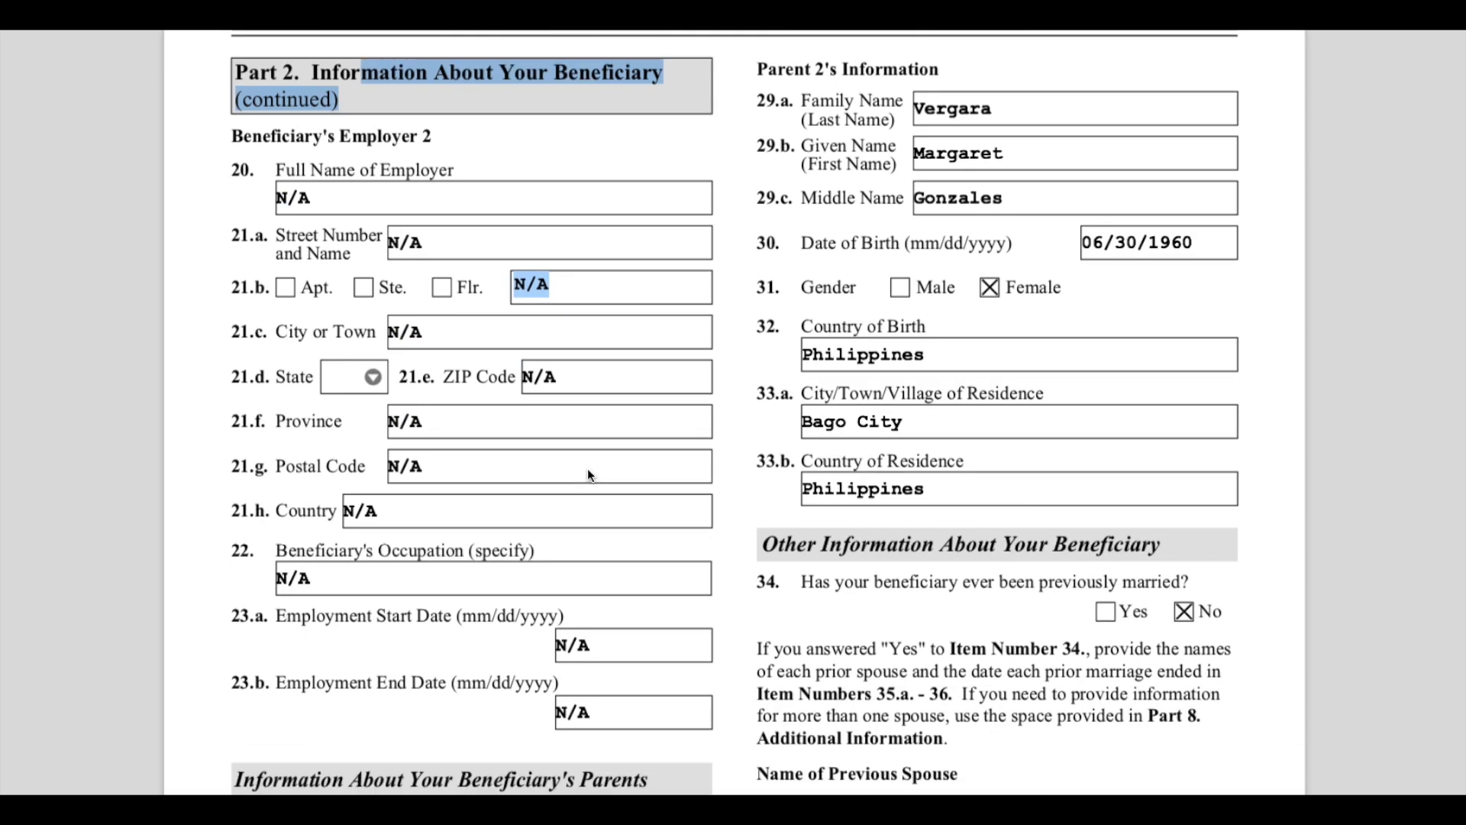
scroll(588, 469, up, 6)
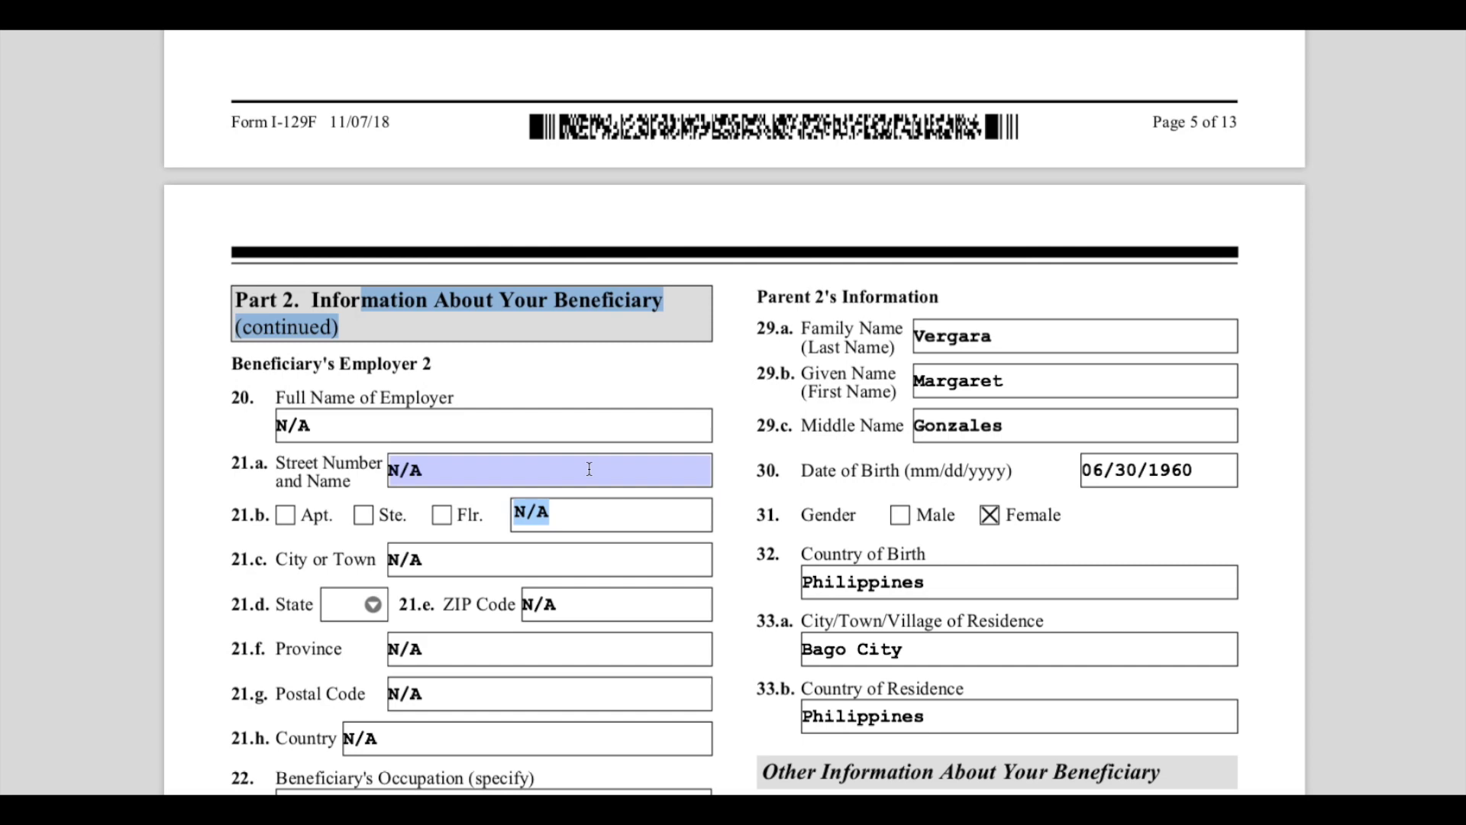
scroll(589, 469, down, 4)
scroll(589, 469, down, 7)
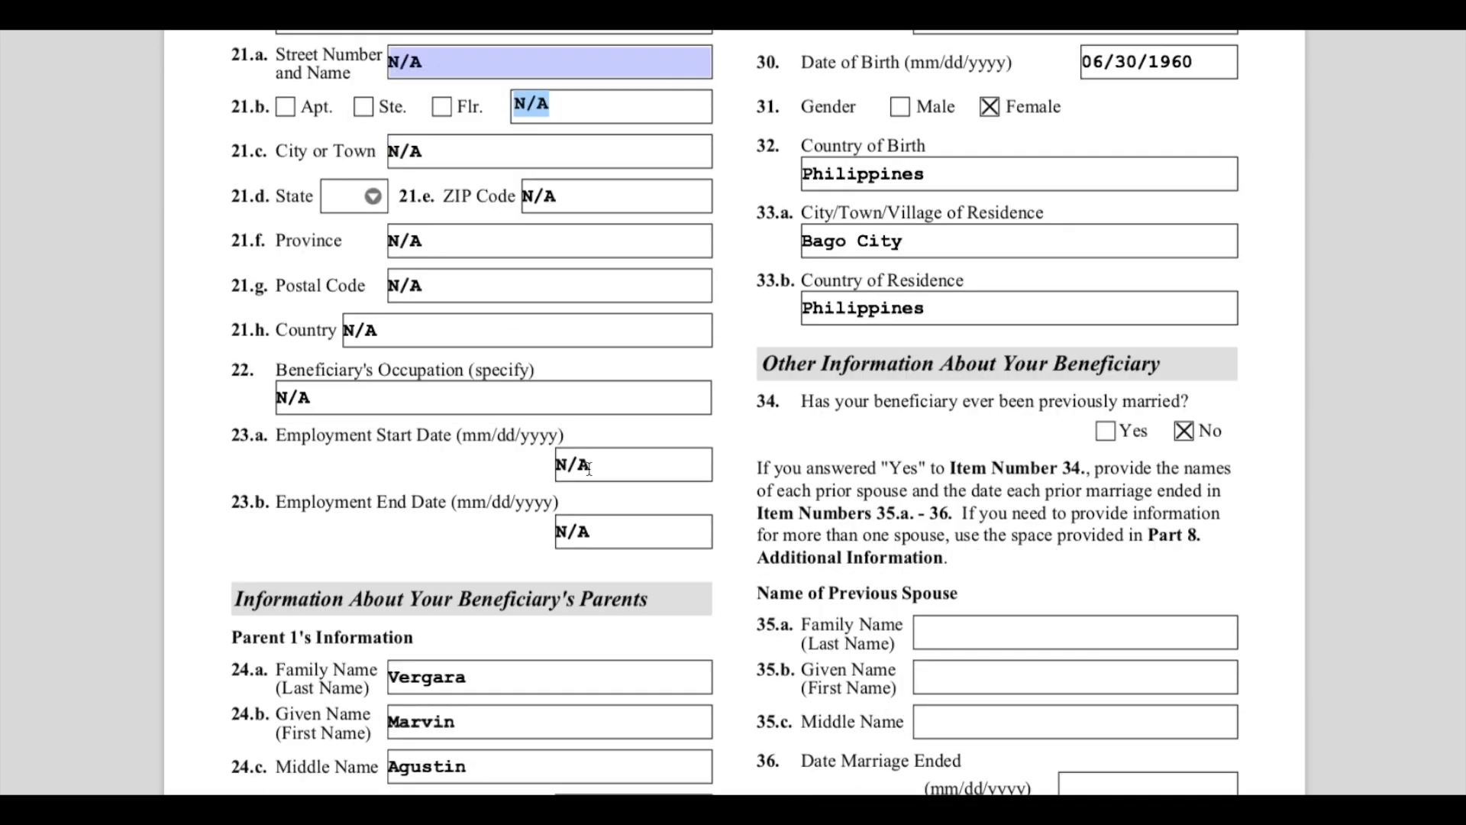
scroll(589, 468, down, 3)
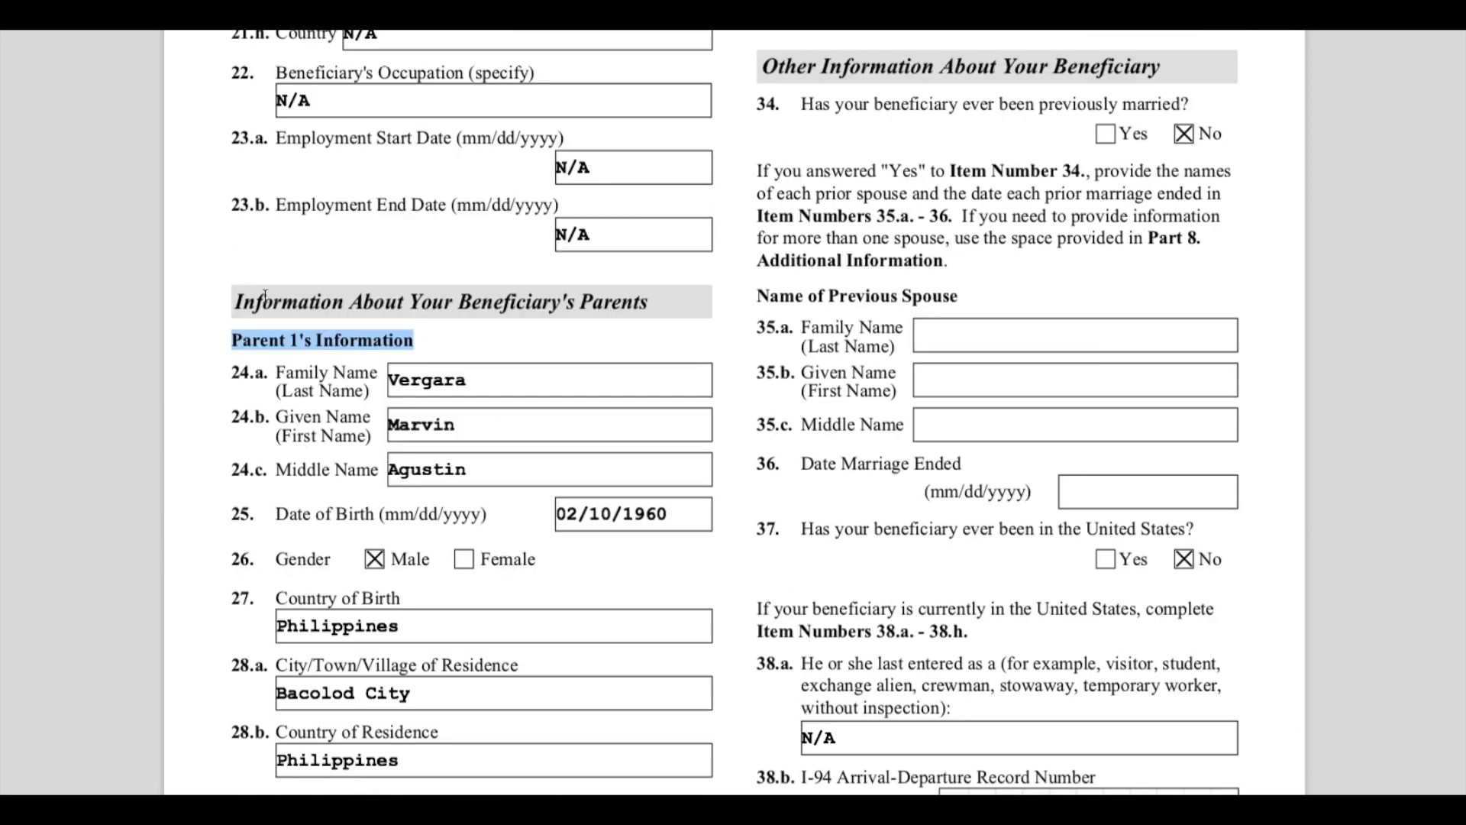
- Highlight the Information About Your Beneficiary's Parents heading and review Parent 1's name, birth and residence entries
drag(256, 299, 661, 309)
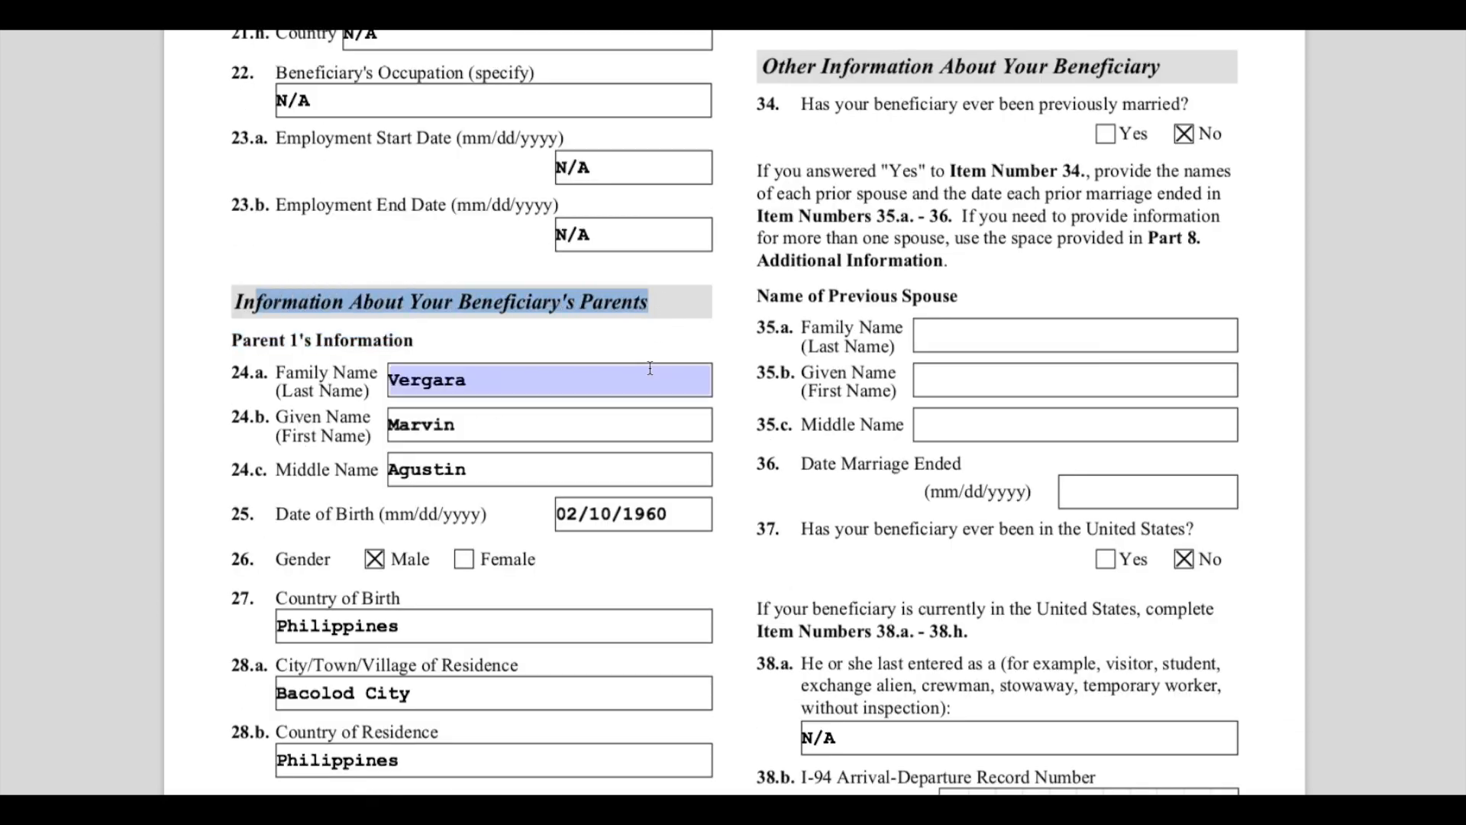
click(610, 584)
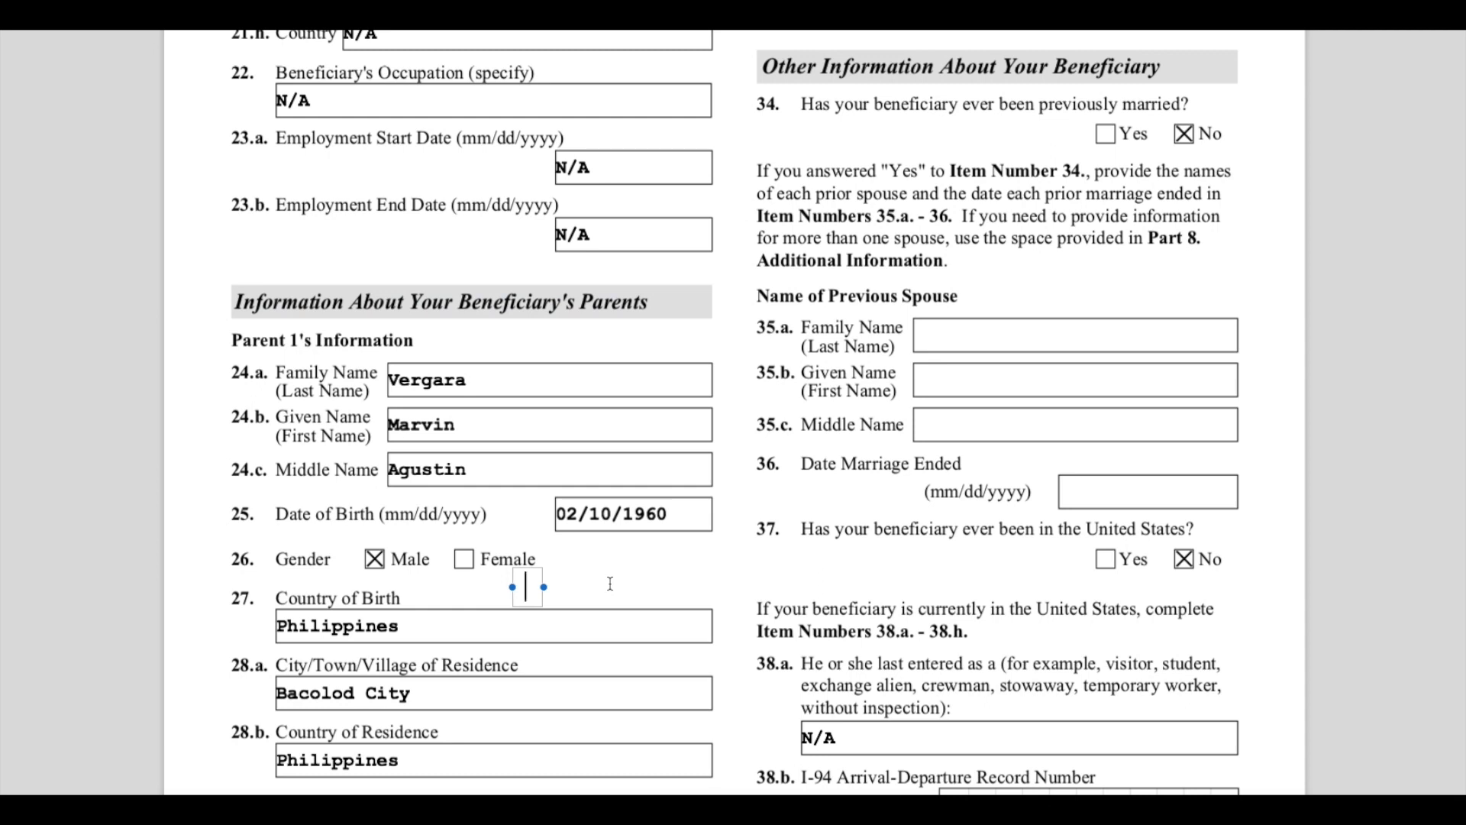
click(495, 387)
click(495, 425)
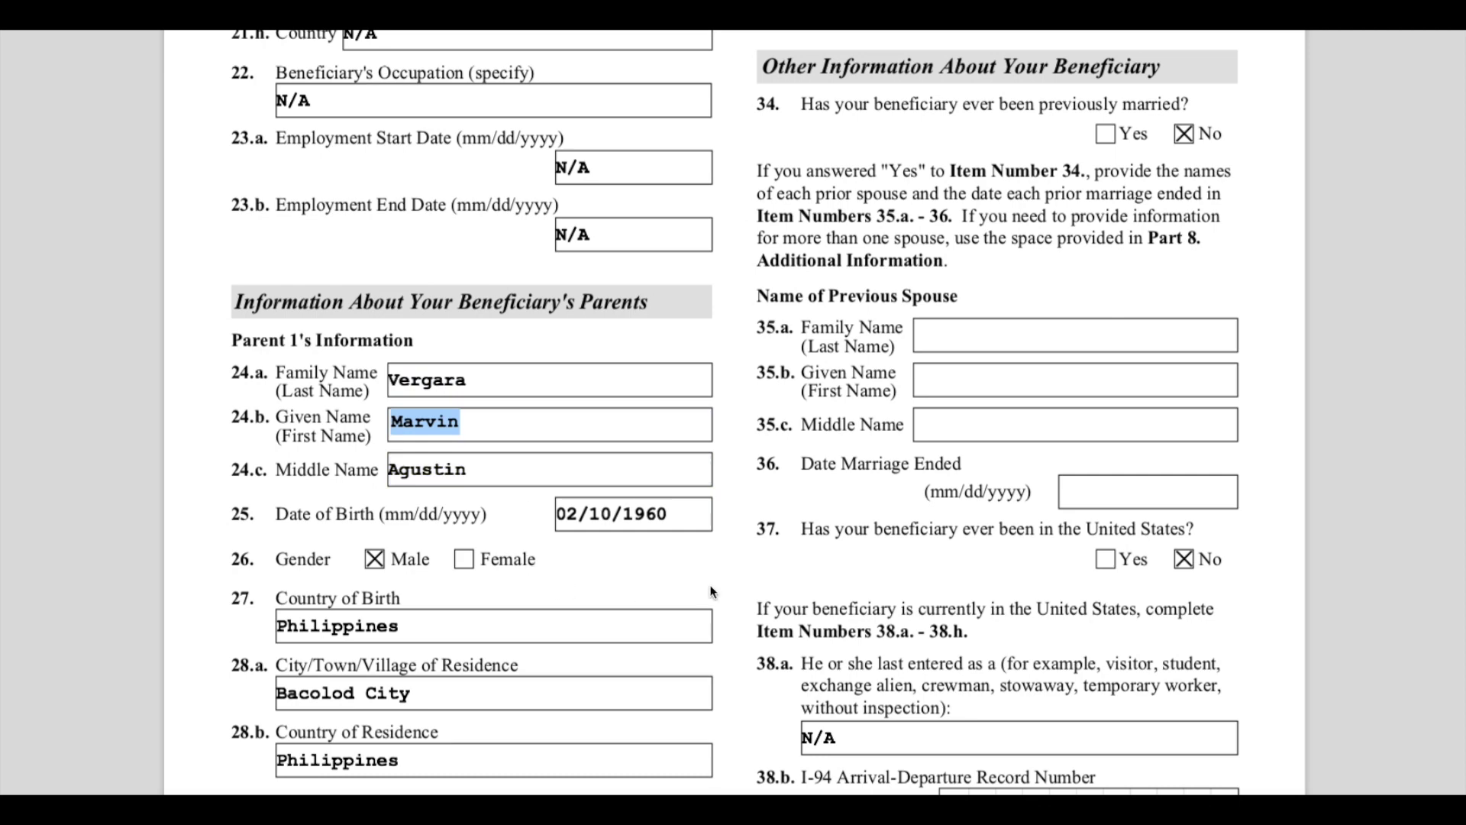
scroll(710, 592, down, 1)
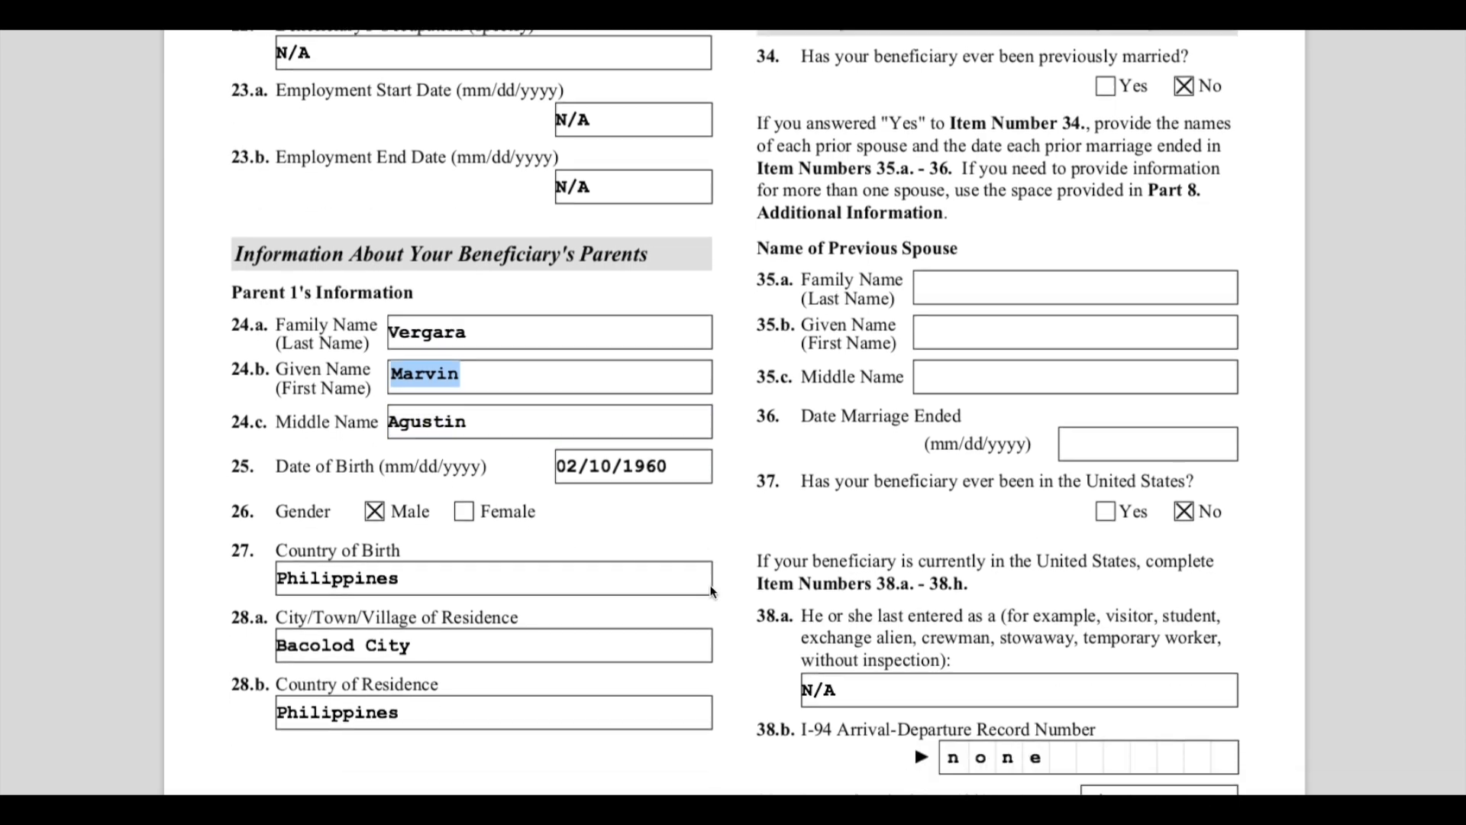
scroll(720, 584, up, 5)
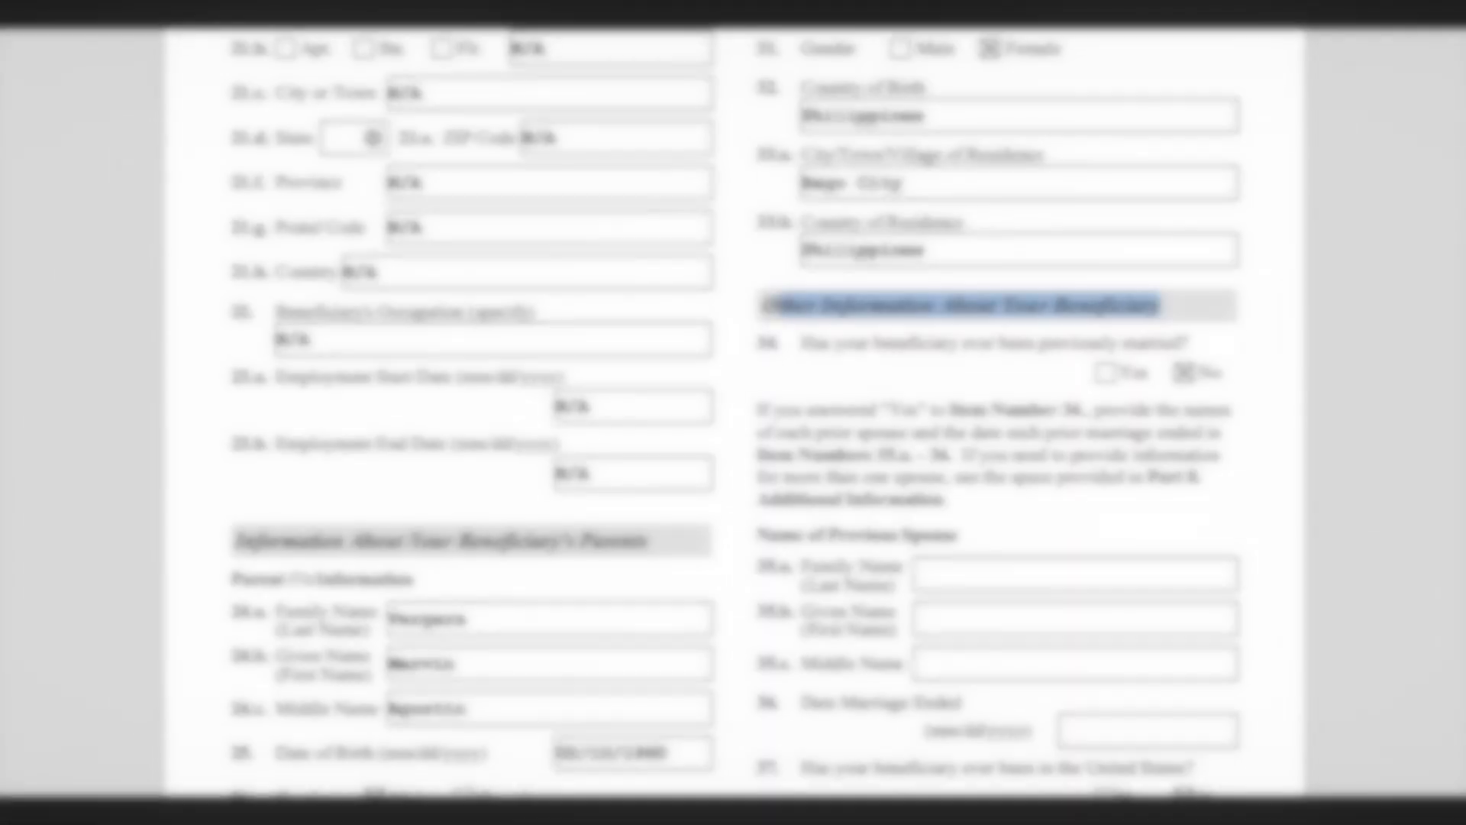
- Highlight the question on whether the beneficiary was previously married and its instructions for prior spouses
drag(990, 305, 1143, 328)
click(998, 385)
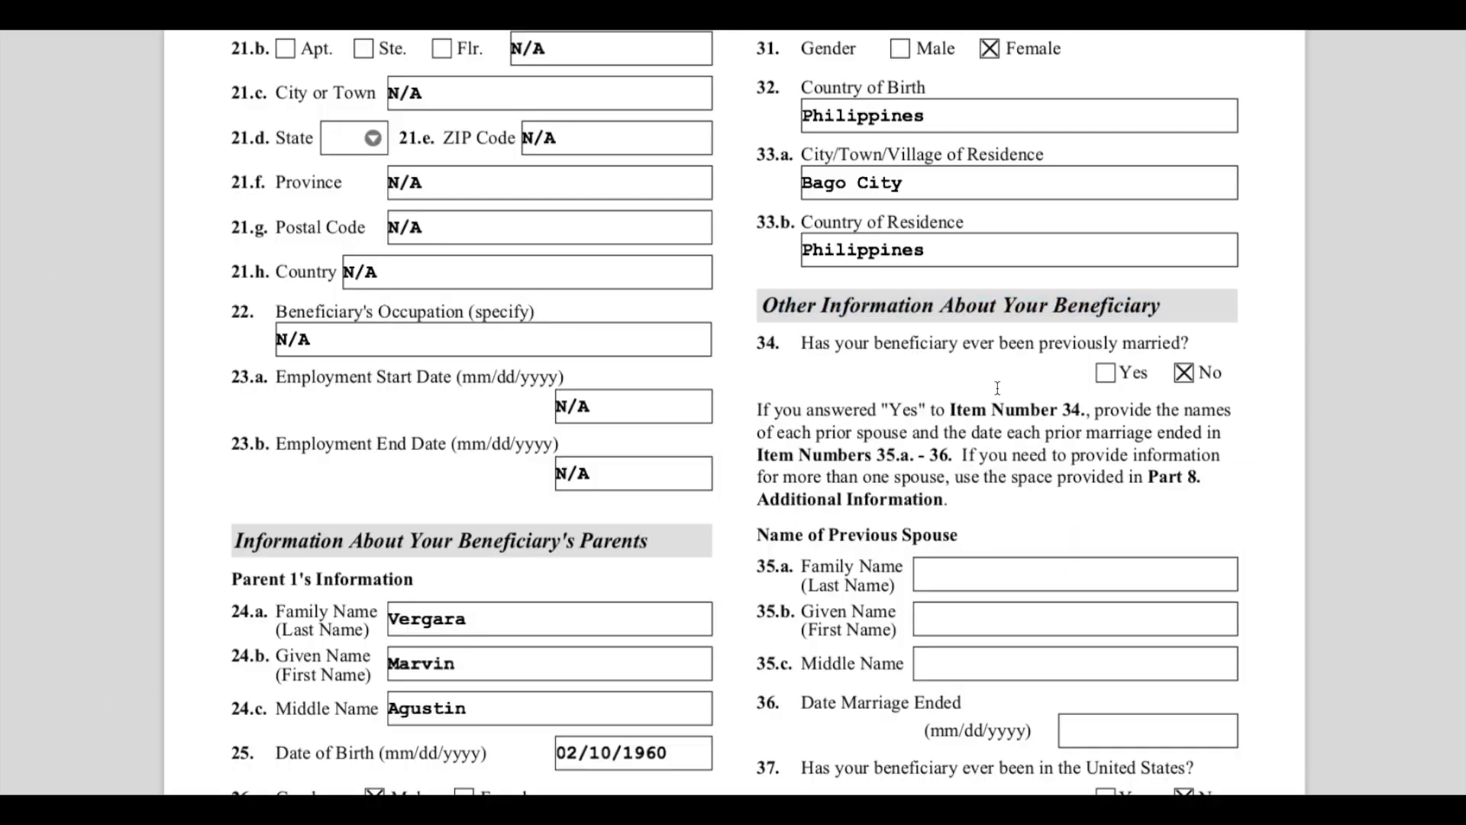
drag(893, 344, 964, 344)
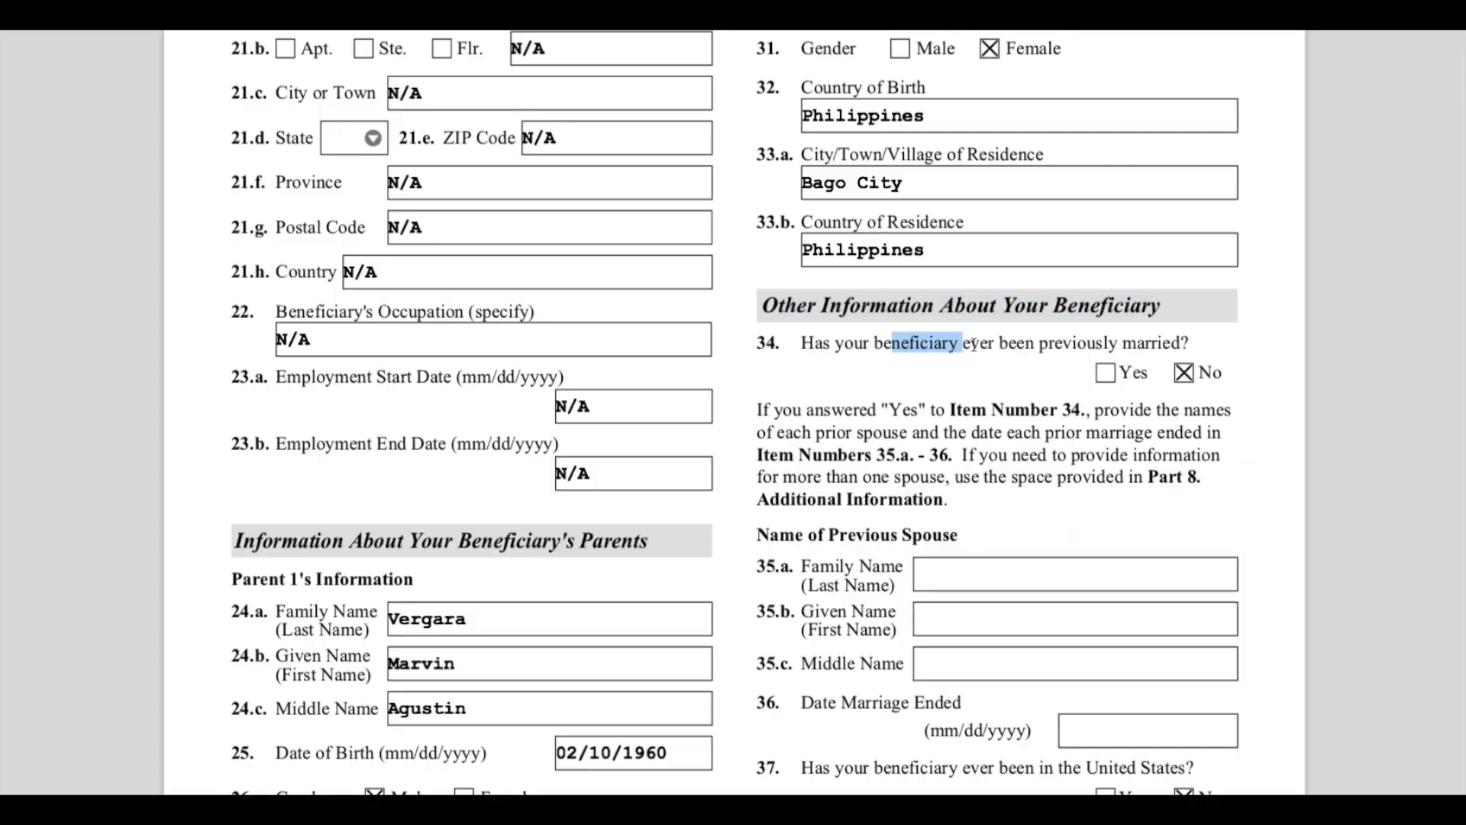
click(980, 343)
drag(1051, 343, 1205, 340)
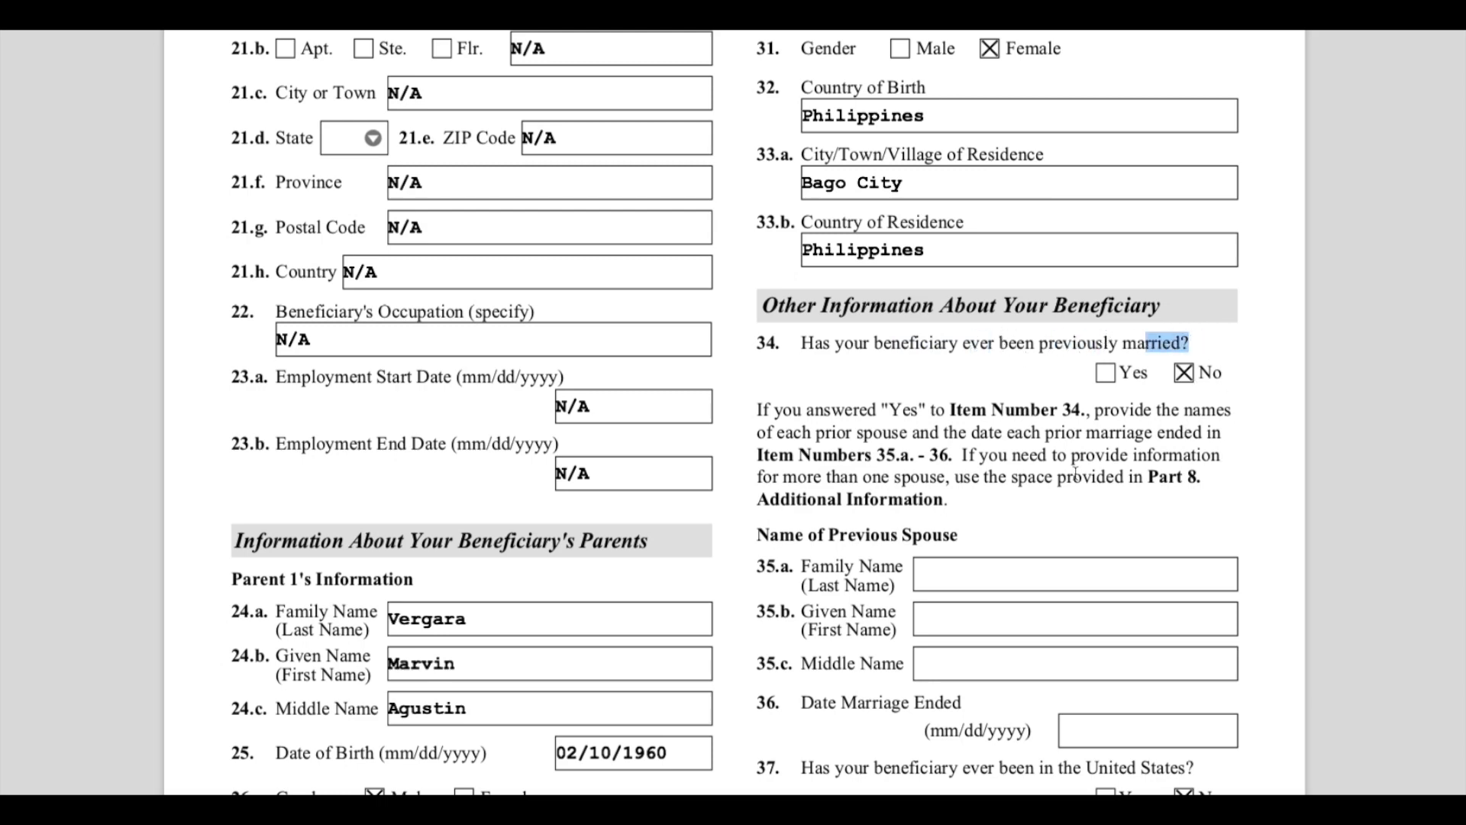
drag(782, 409, 884, 477)
scroll(998, 538, down, 3)
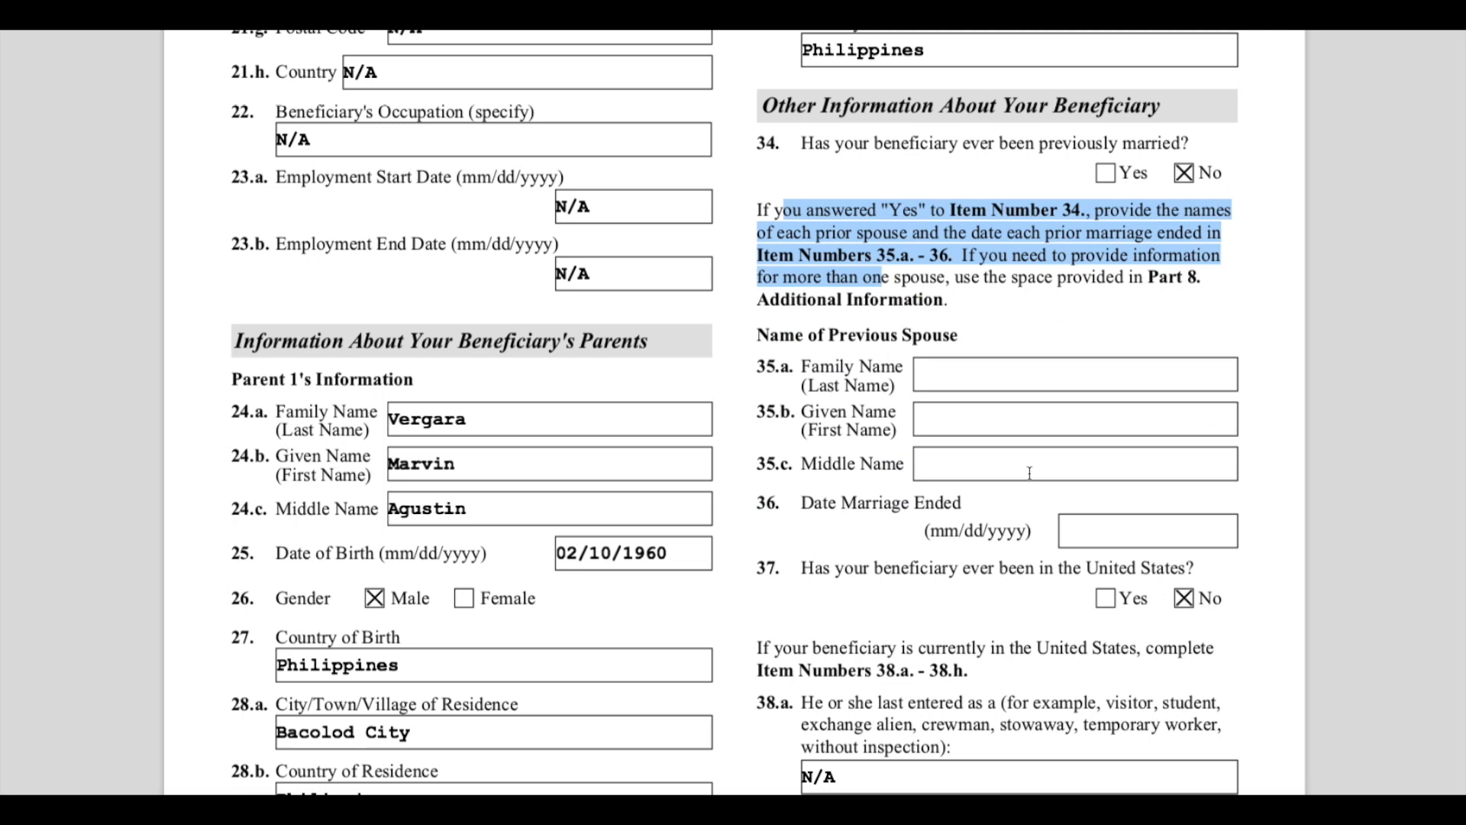
- Highlight the question on whether the beneficiary has ever been in the United States and review its No answer
scroll(1024, 549, down, 1)
scroll(1025, 548, down, 5)
drag(813, 216, 1207, 217)
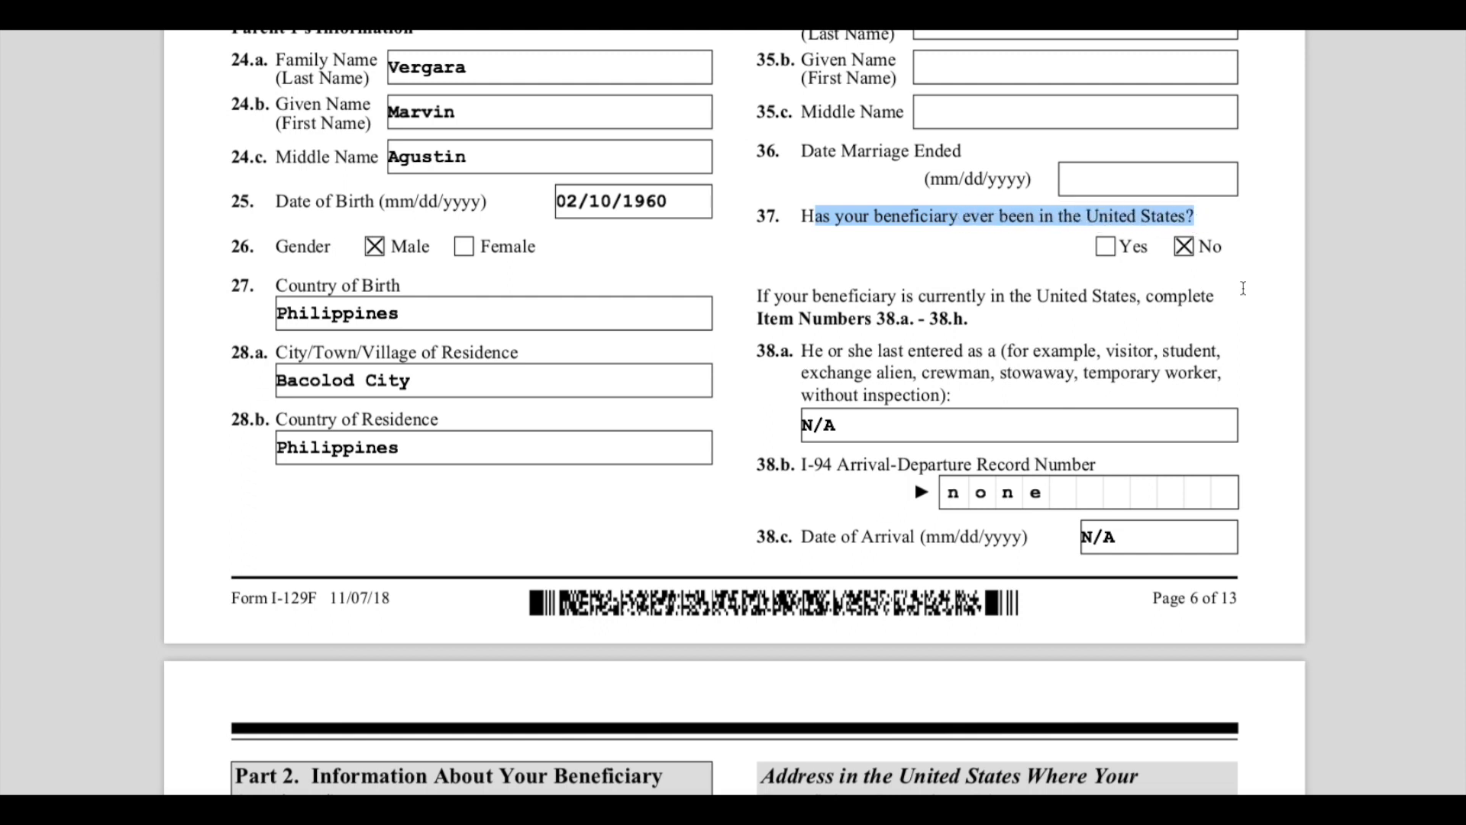
click(1187, 271)
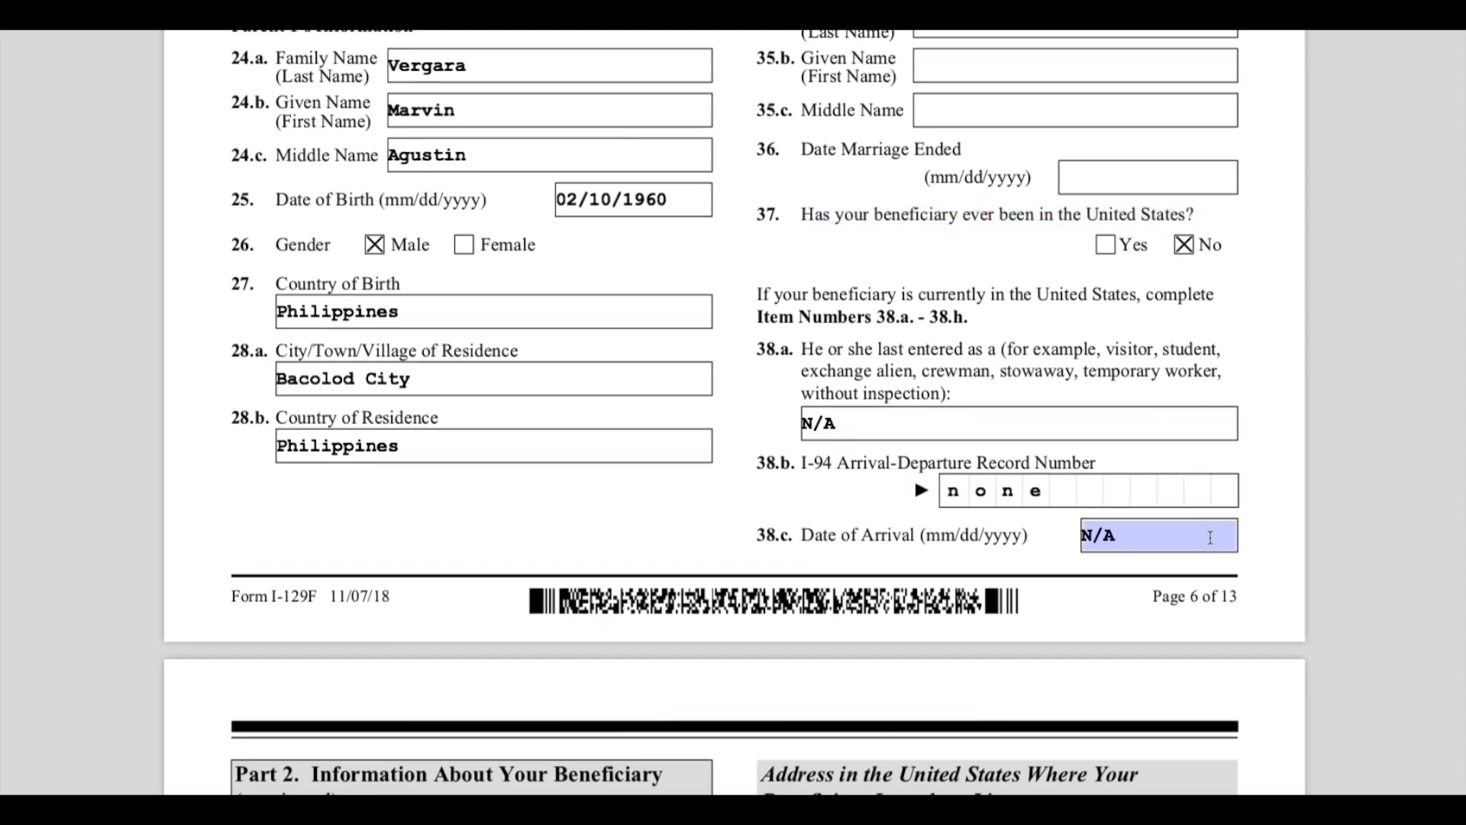
scroll(1210, 537, down, 1)
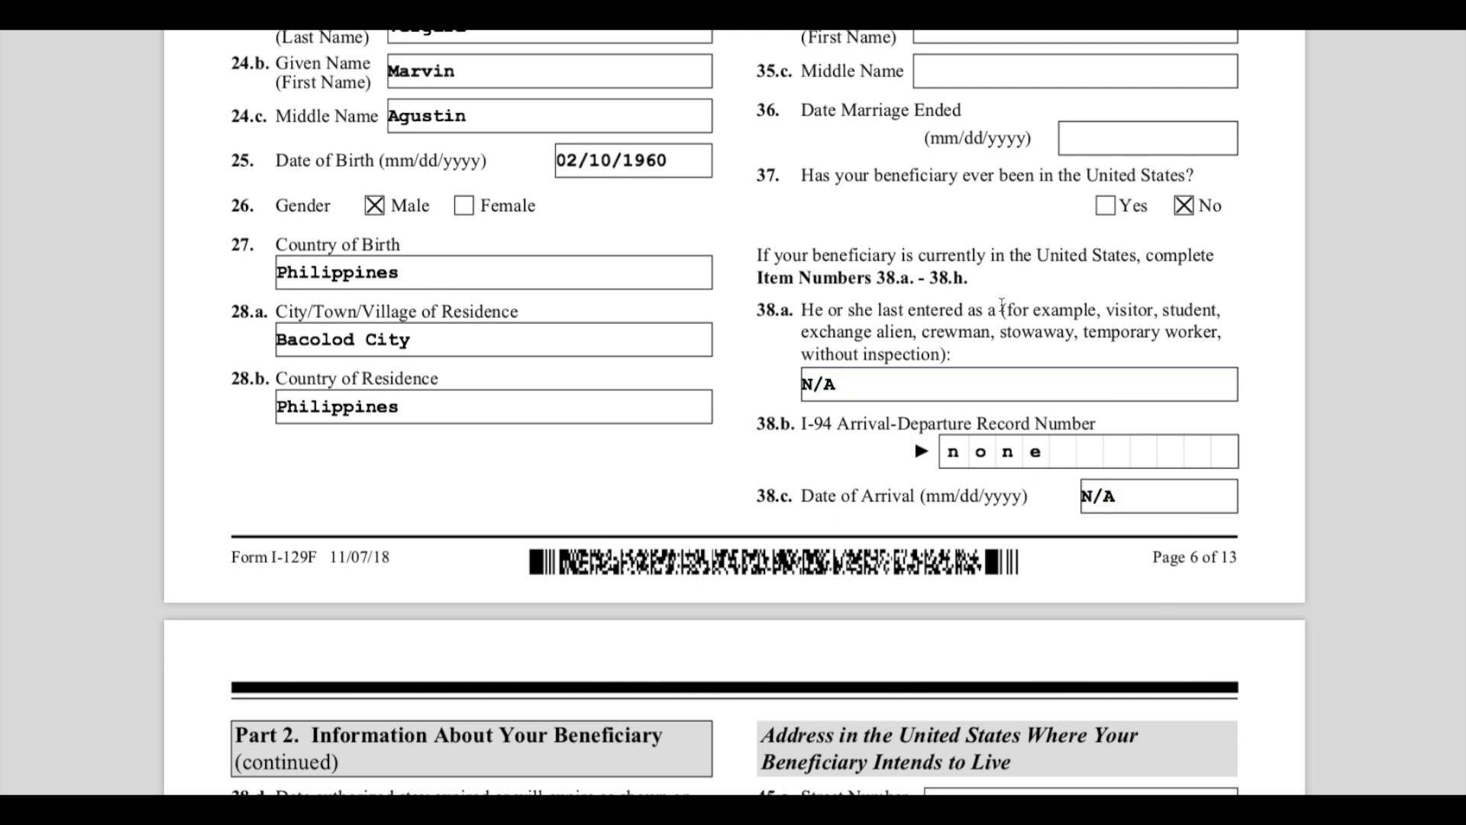
- Review the entry type, I-94 Arrival-Departure Record Number and Date of Arrival items for a beneficiary in the United States
click(1012, 353)
click(781, 258)
drag(1046, 256, 1125, 259)
click(1160, 266)
drag(815, 279, 911, 281)
click(940, 280)
drag(806, 309, 866, 311)
click(869, 313)
drag(808, 424, 1097, 425)
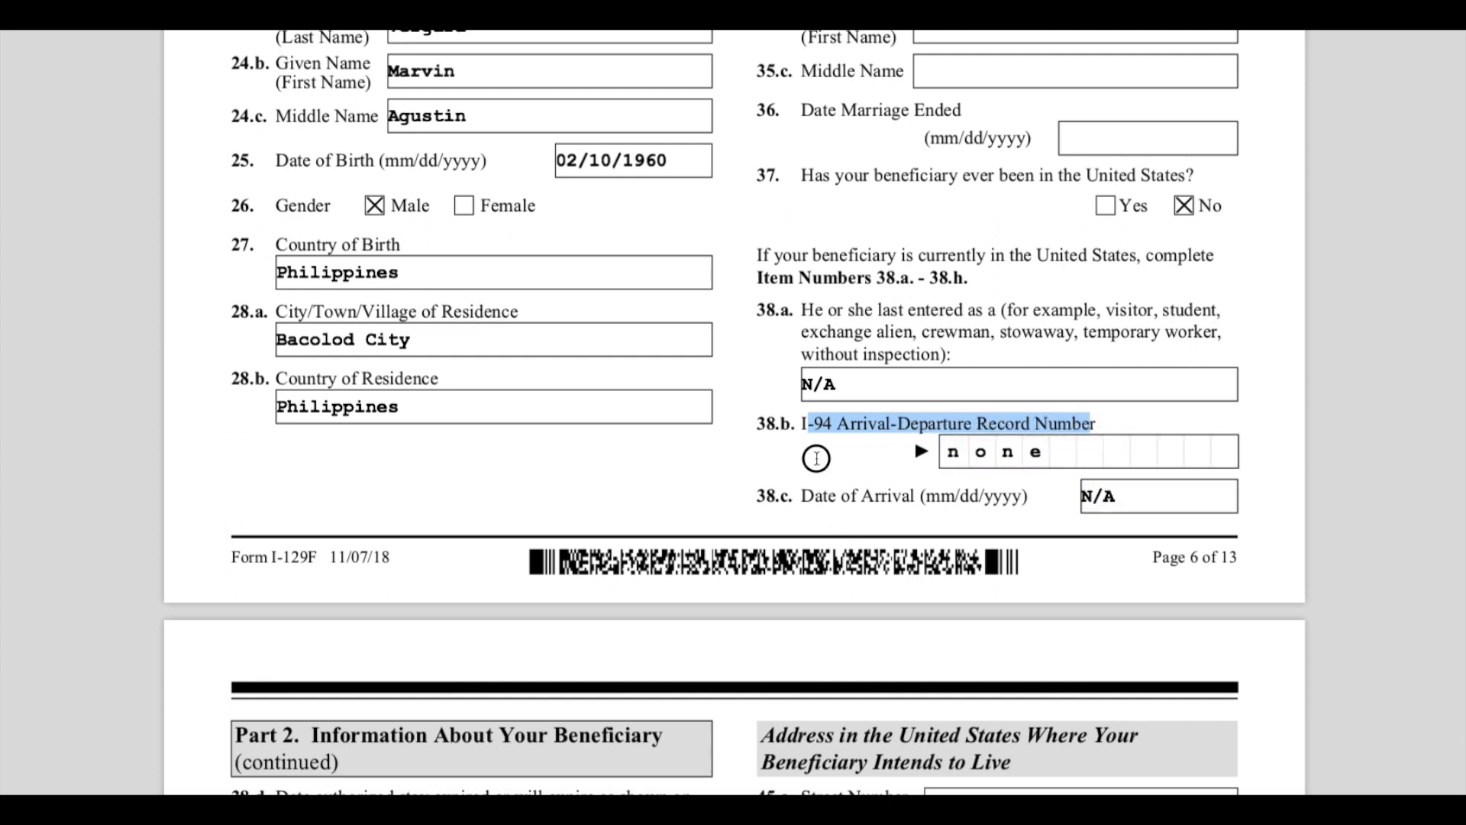
click(801, 427)
drag(800, 427, 1081, 422)
drag(812, 500, 1054, 558)
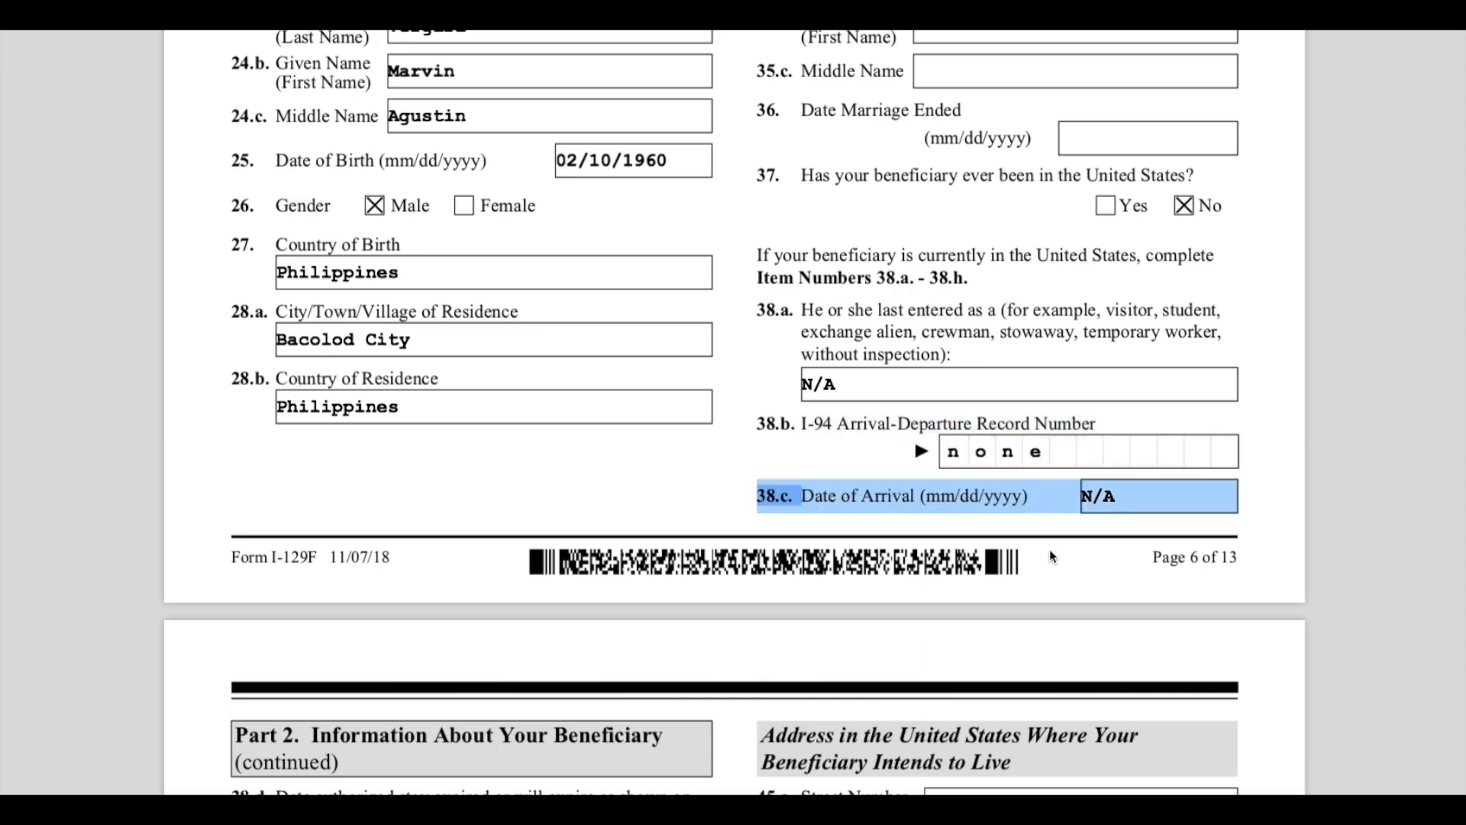
- Highlight the page 6 Part 2 heading and the date authorized stay expired item
scroll(1029, 609, down, 3)
scroll(1029, 609, down, 3)
drag(337, 196, 664, 200)
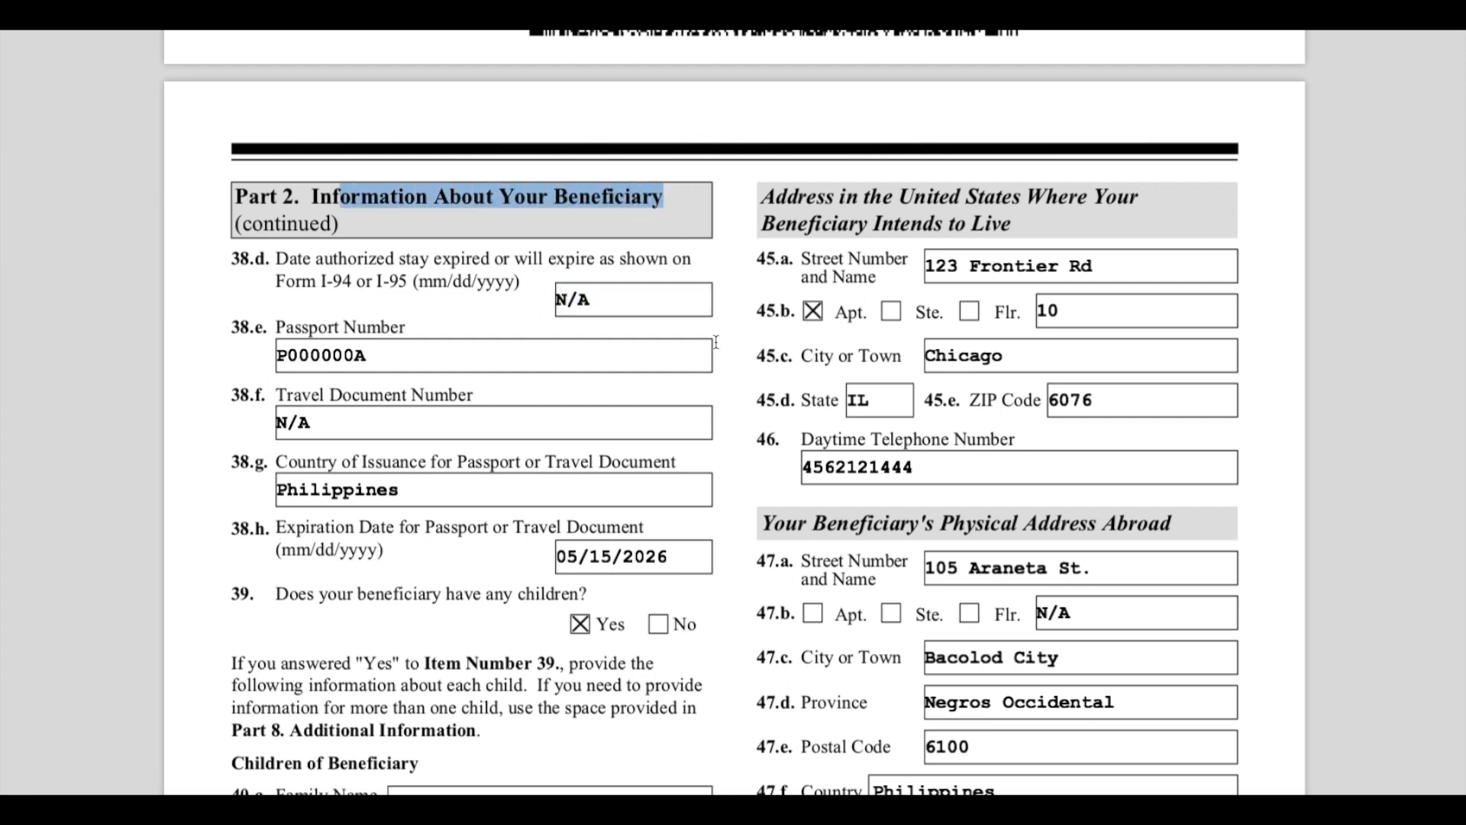
drag(289, 260, 523, 284)
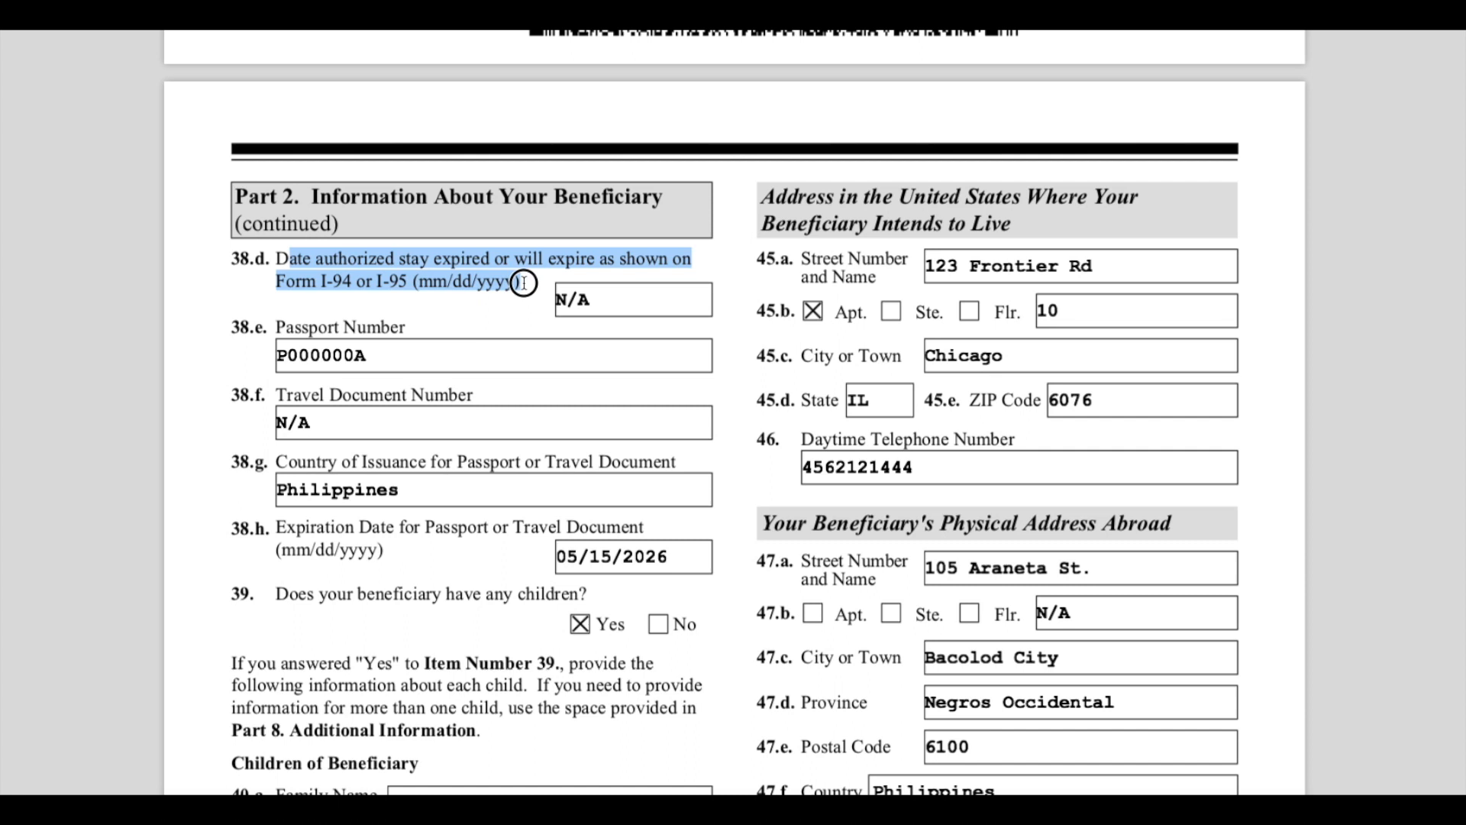
drag(523, 283, 524, 285)
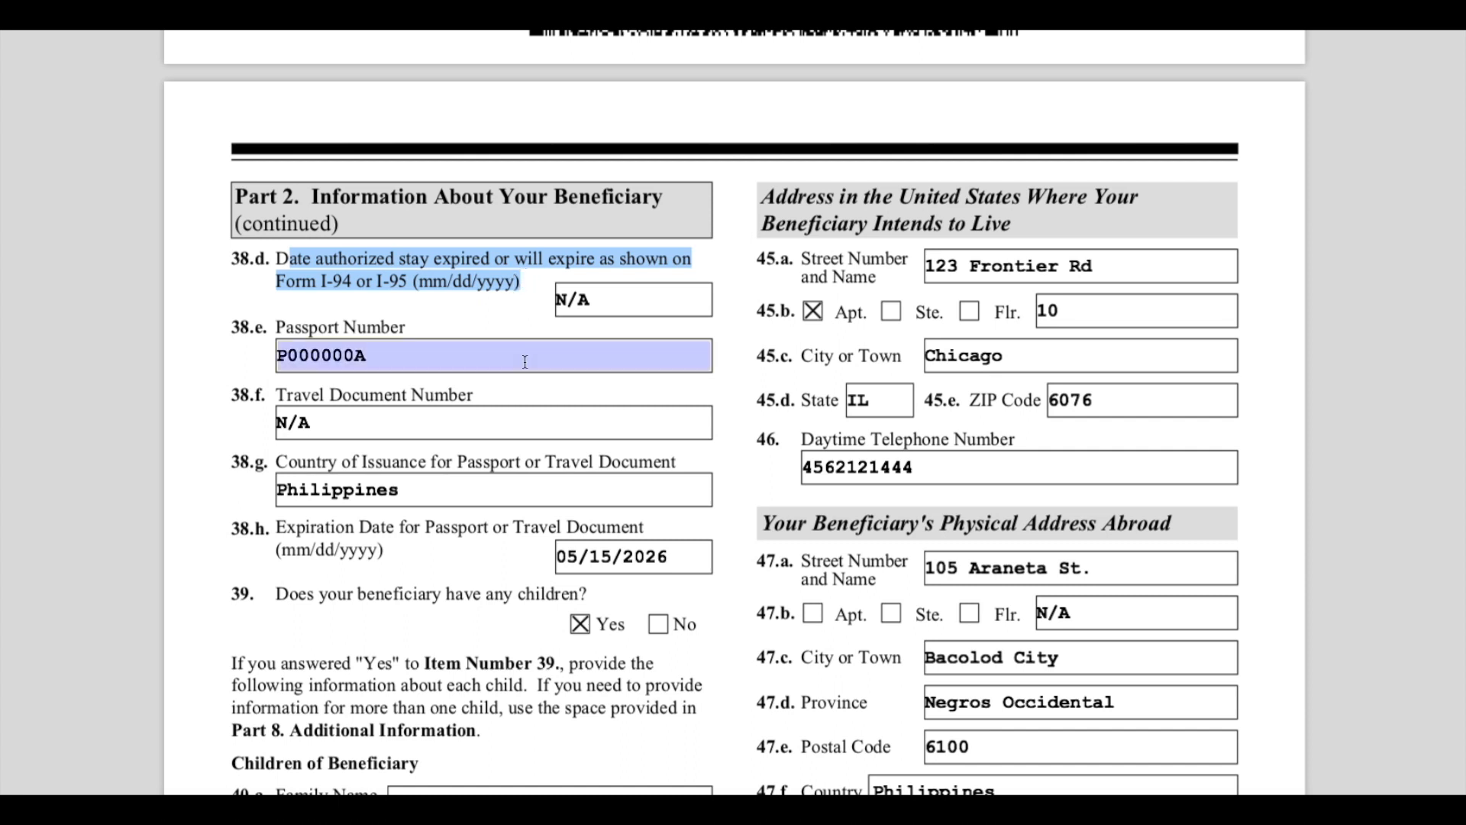
- Review the passport number, travel document number, country of issuance and passport expiration date items for the beneficiary
drag(249, 260, 458, 322)
click(461, 326)
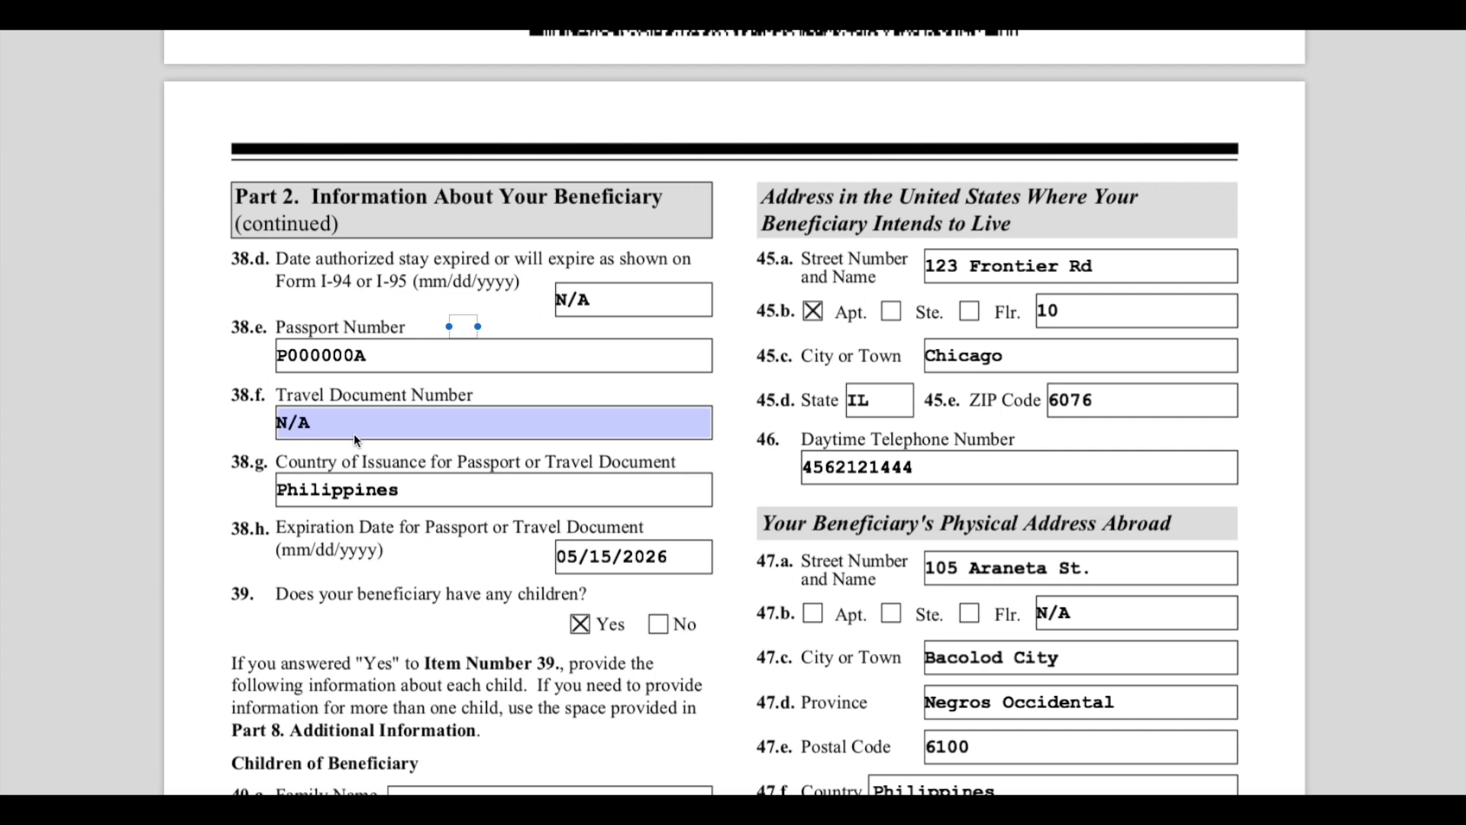
click(315, 497)
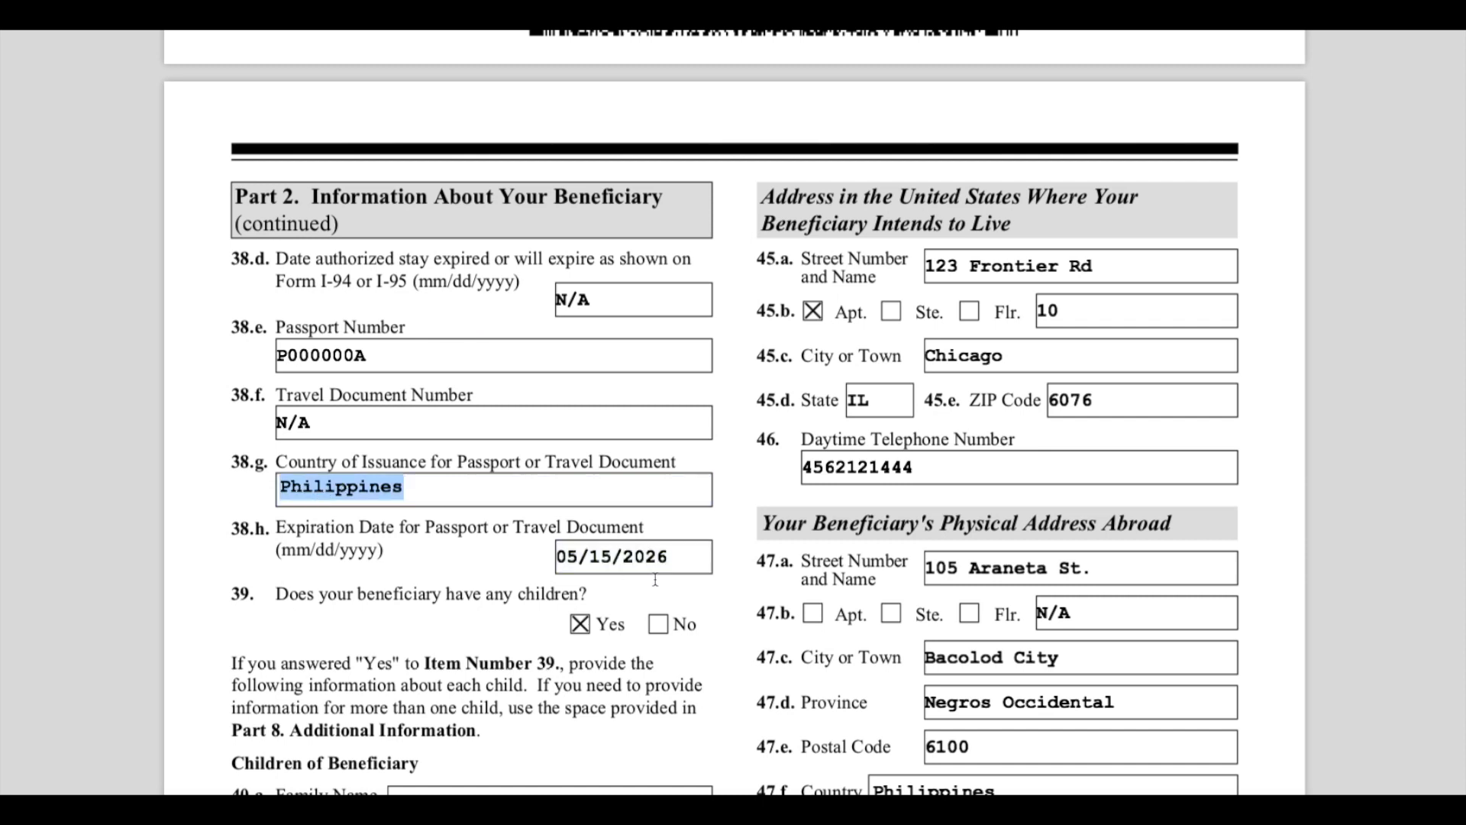
scroll(329, 620, down, 1)
drag(290, 547, 607, 556)
click(639, 609)
scroll(640, 609, down, 4)
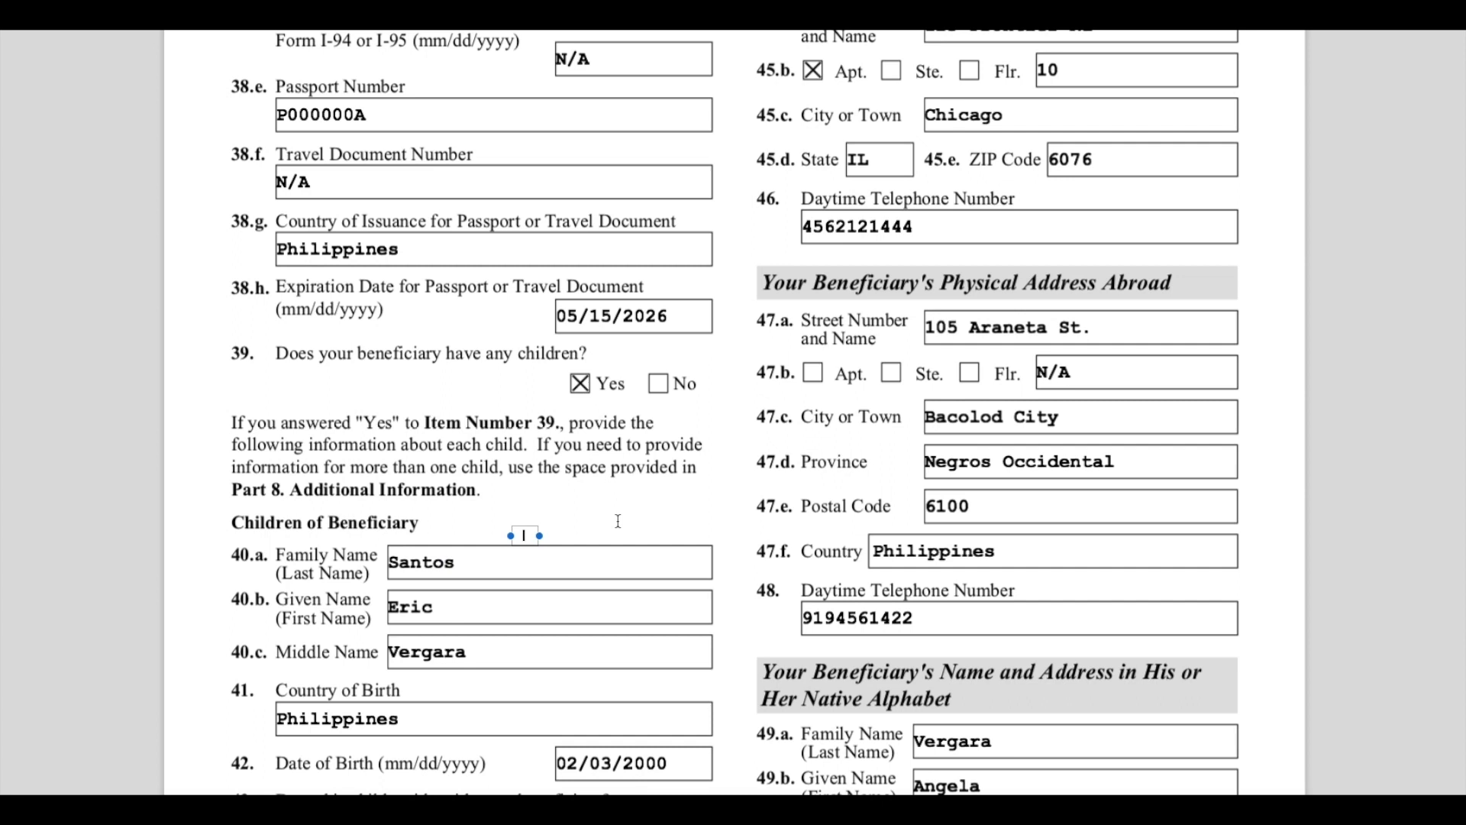
- Review the Children of Beneficiary entries: the child's family, given and middle names and country of birth
click(600, 560)
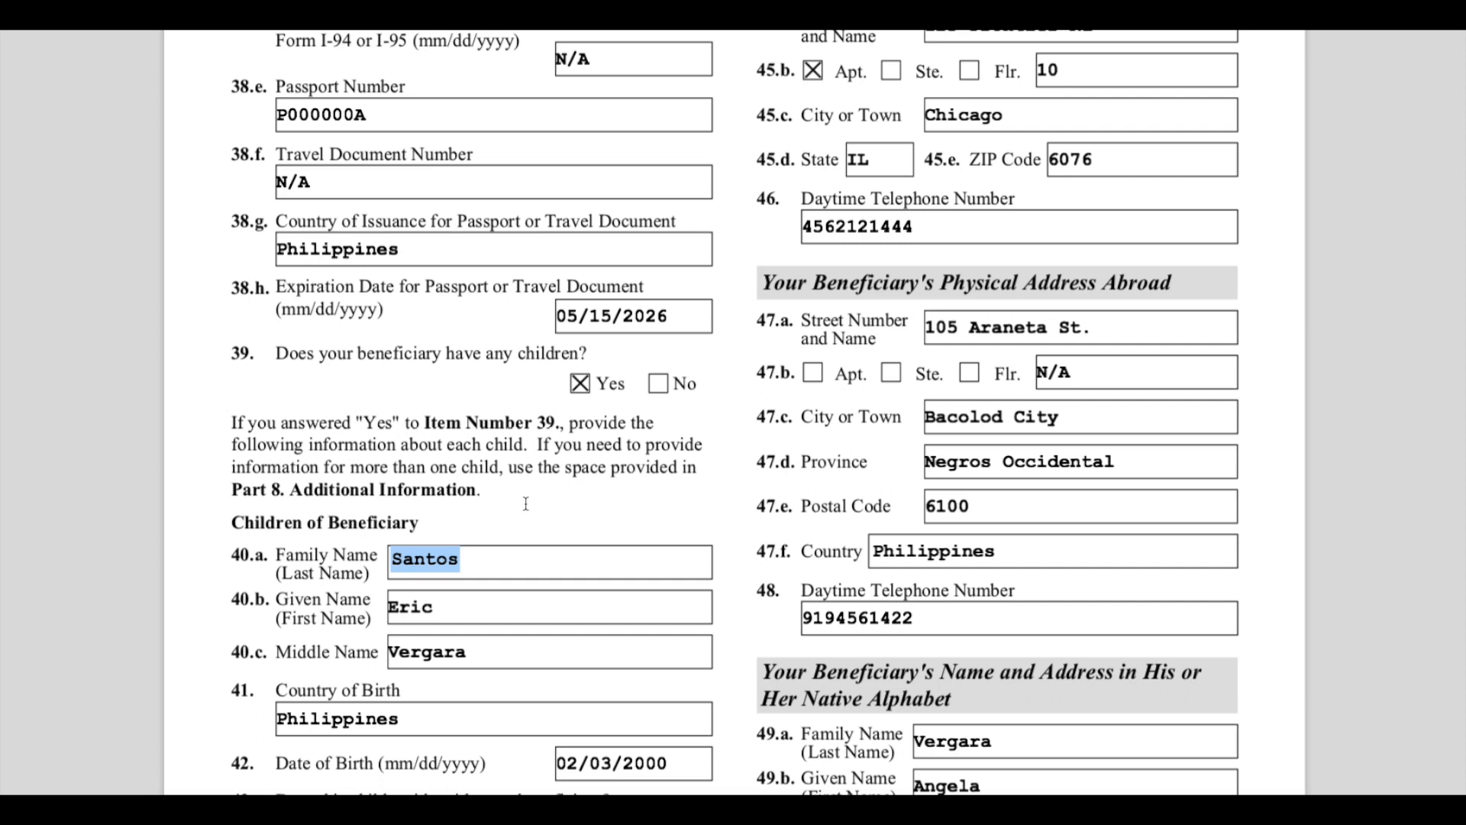
scroll(525, 503, down, 1)
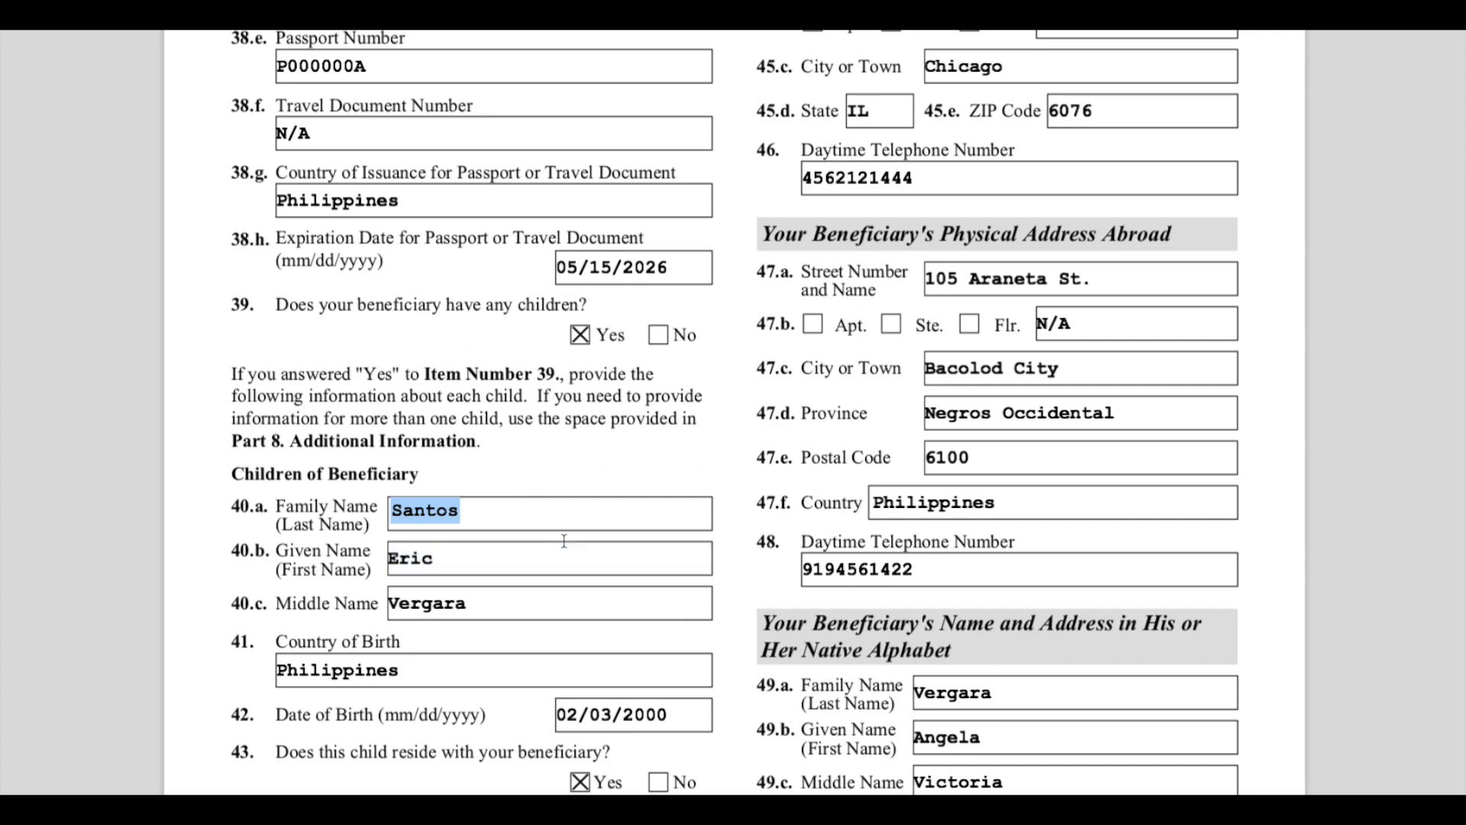
click(540, 467)
click(501, 567)
click(504, 605)
click(539, 431)
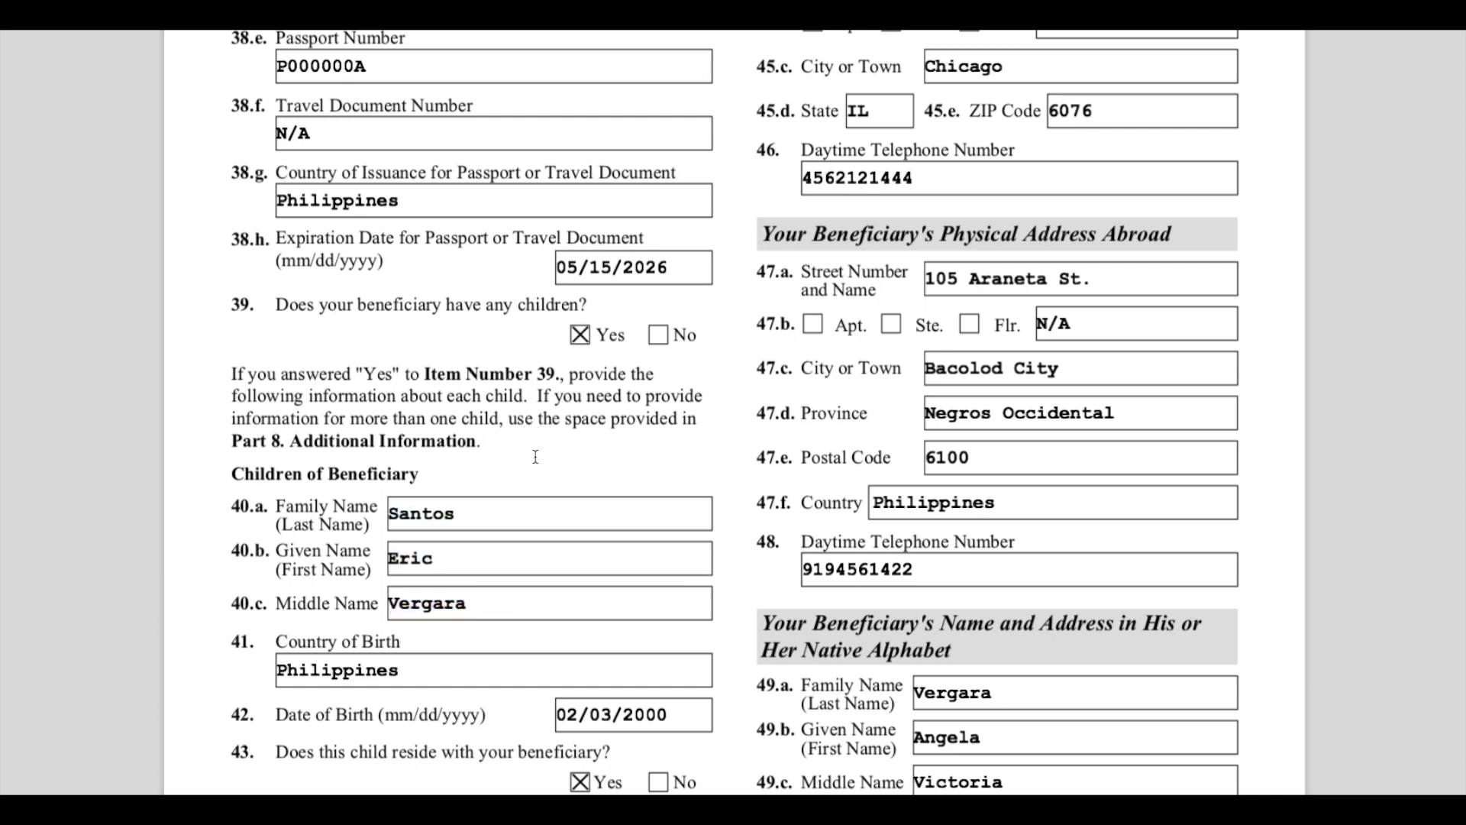
scroll(535, 456, down, 1)
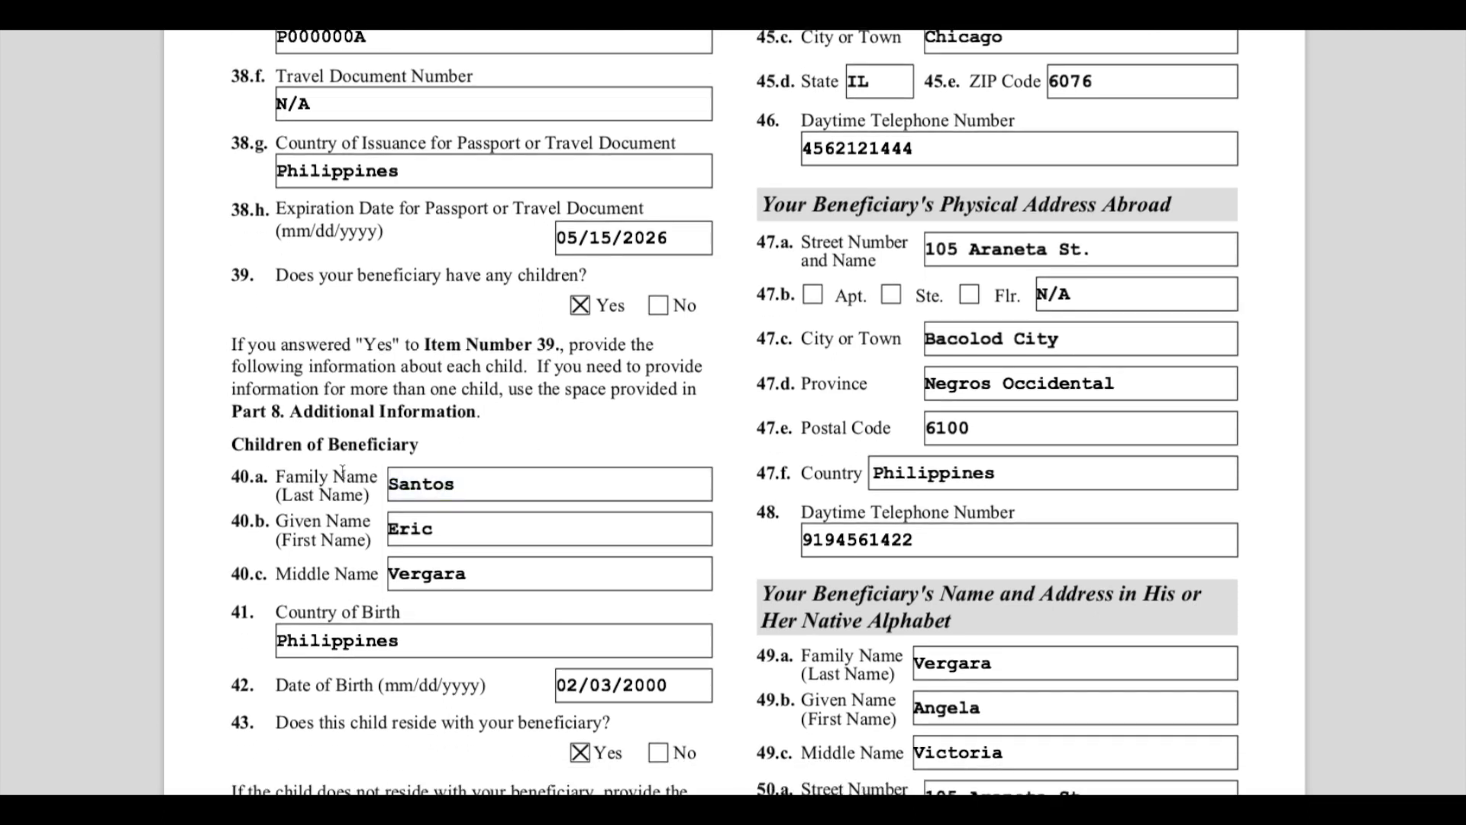
scroll(358, 507, down, 3)
click(466, 411)
click(482, 457)
click(501, 500)
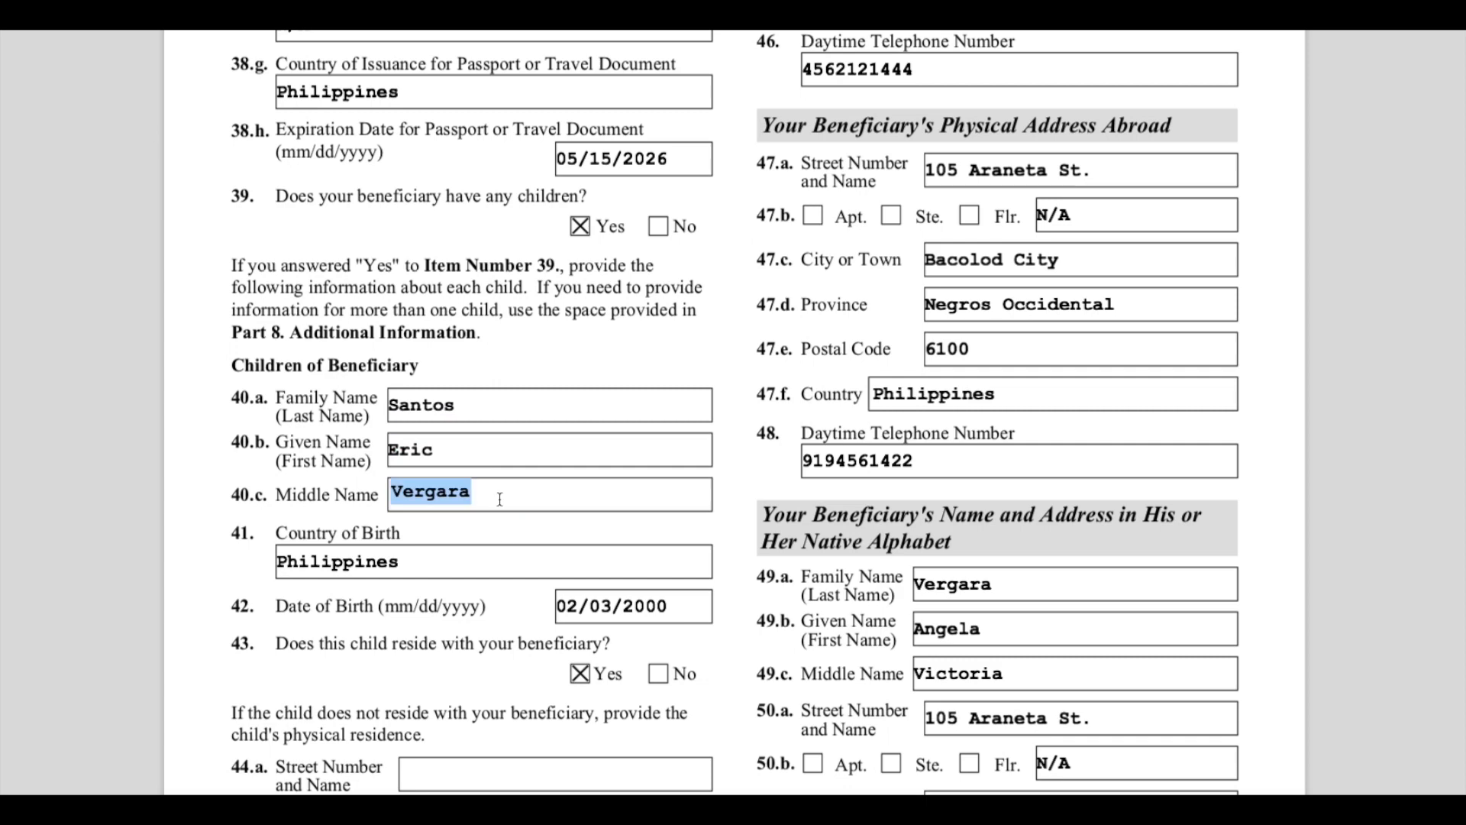
click(479, 575)
scroll(458, 573, down, 5)
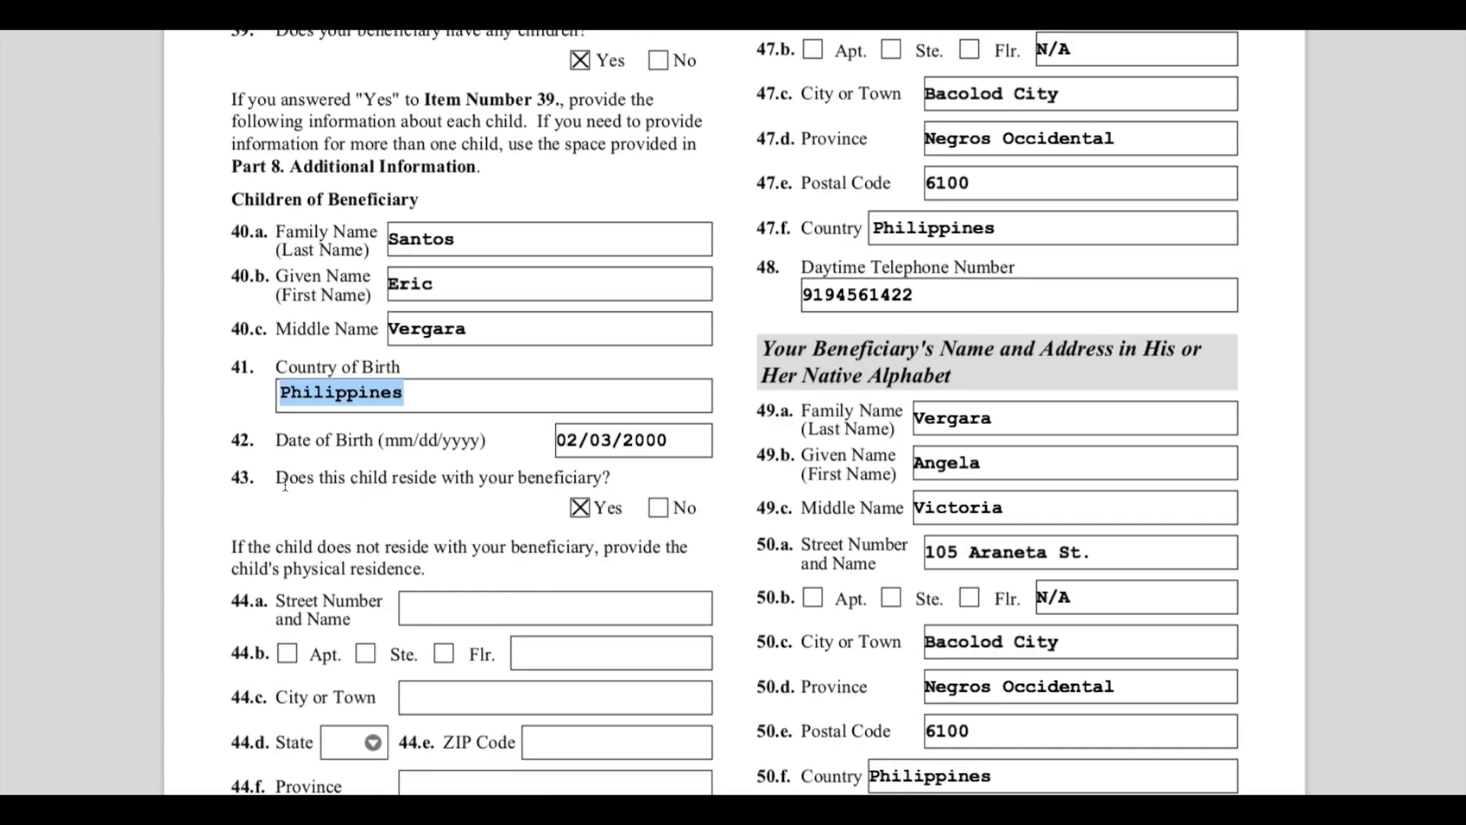
- Highlight the question on whether the child resides with the beneficiary and review its Yes answer
drag(289, 481, 359, 484)
click(359, 484)
drag(226, 478, 419, 482)
click(346, 482)
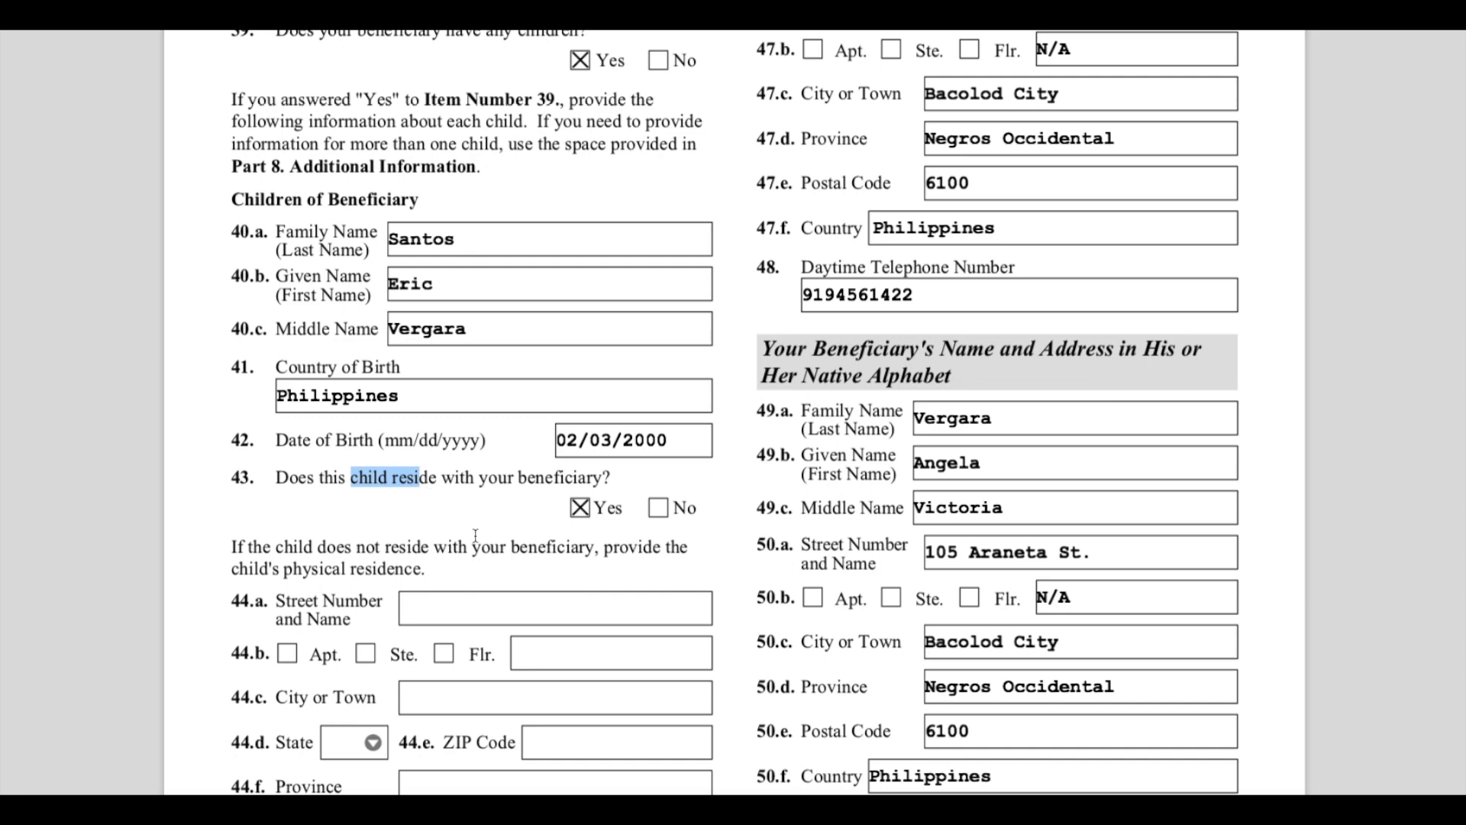
click(514, 507)
click(579, 509)
click(578, 510)
scroll(592, 575, down, 5)
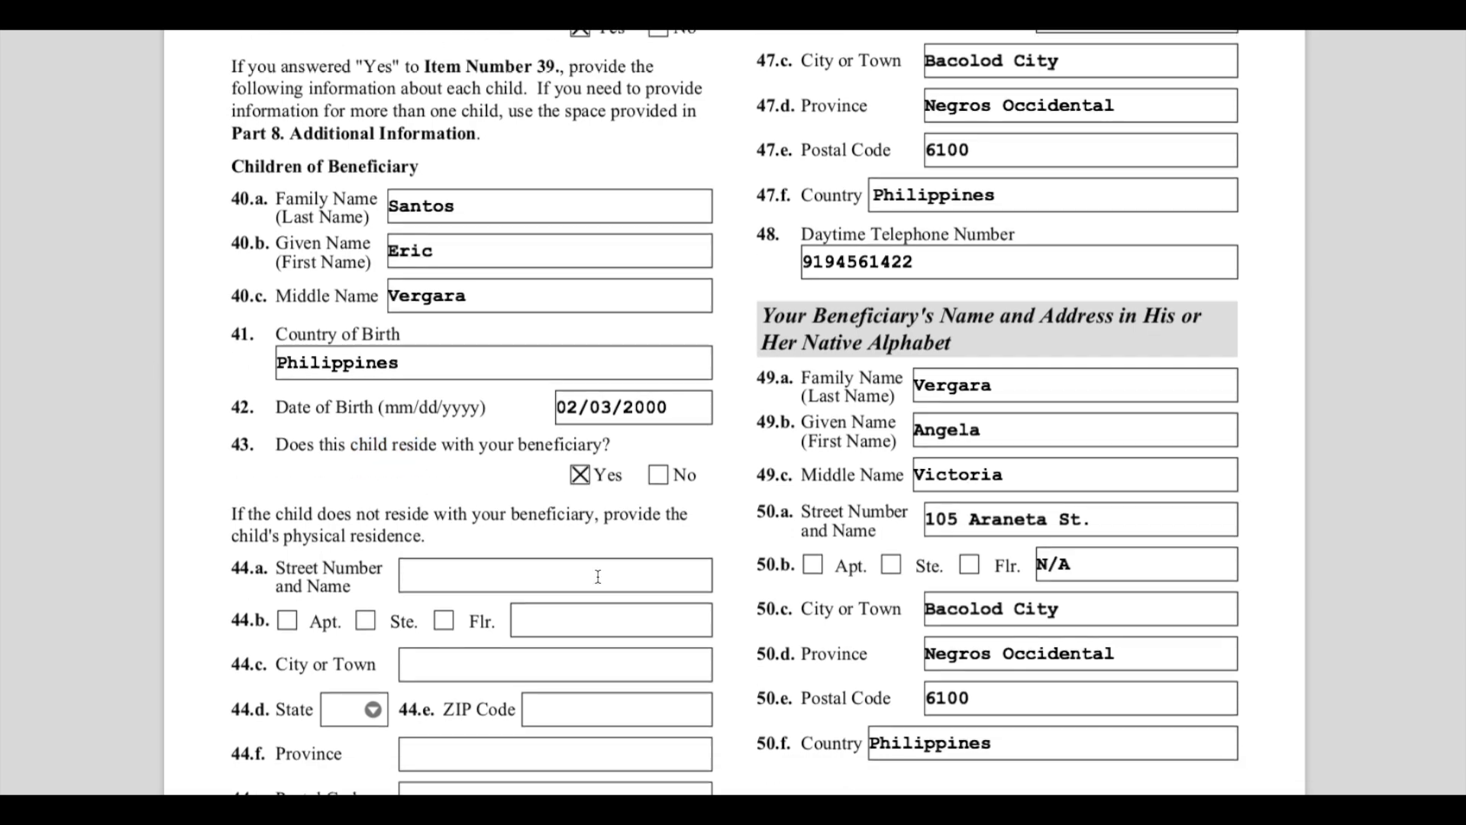
scroll(680, 641, up, 10)
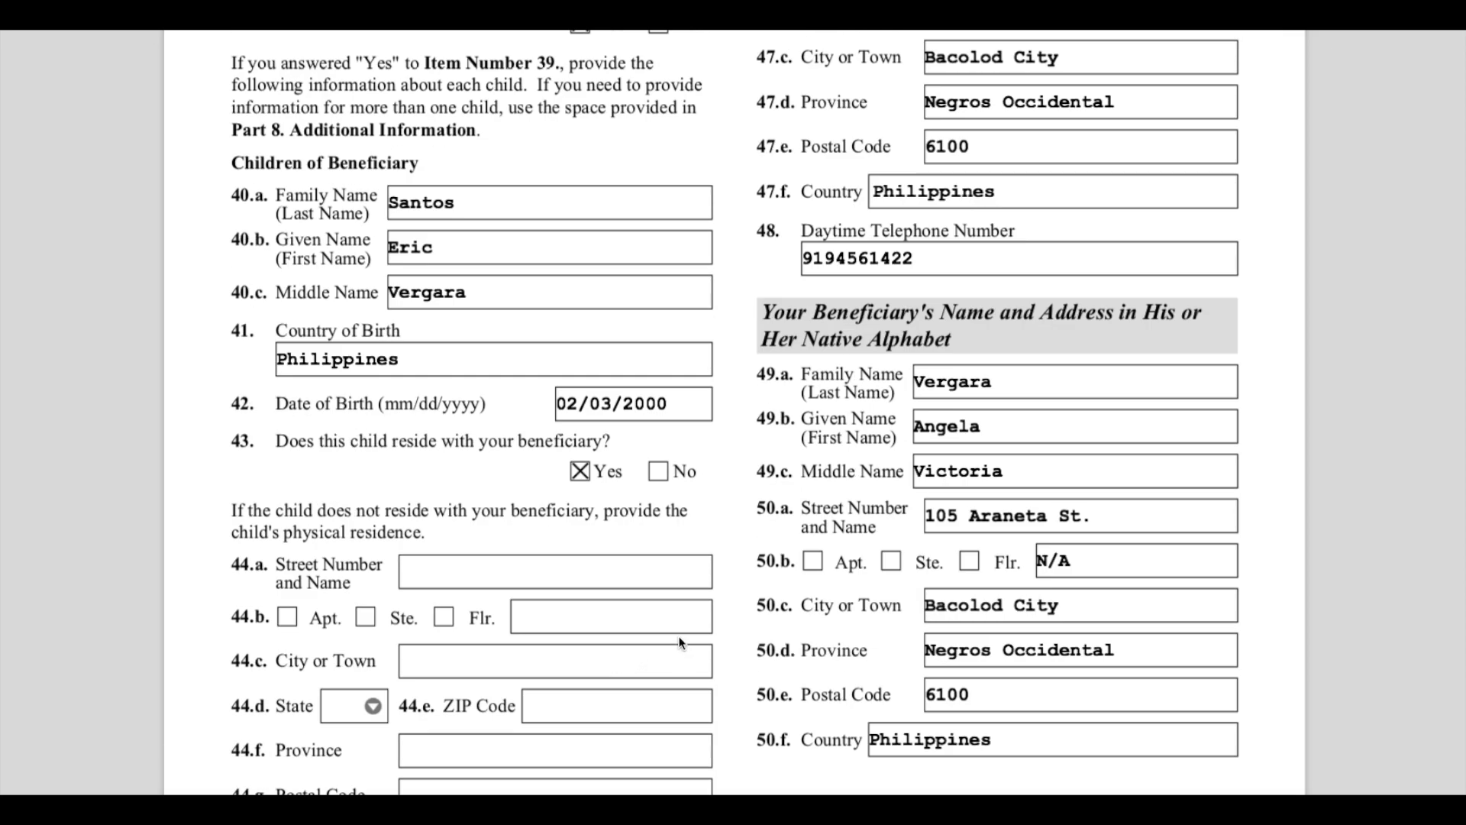
scroll(878, 420, up, 6)
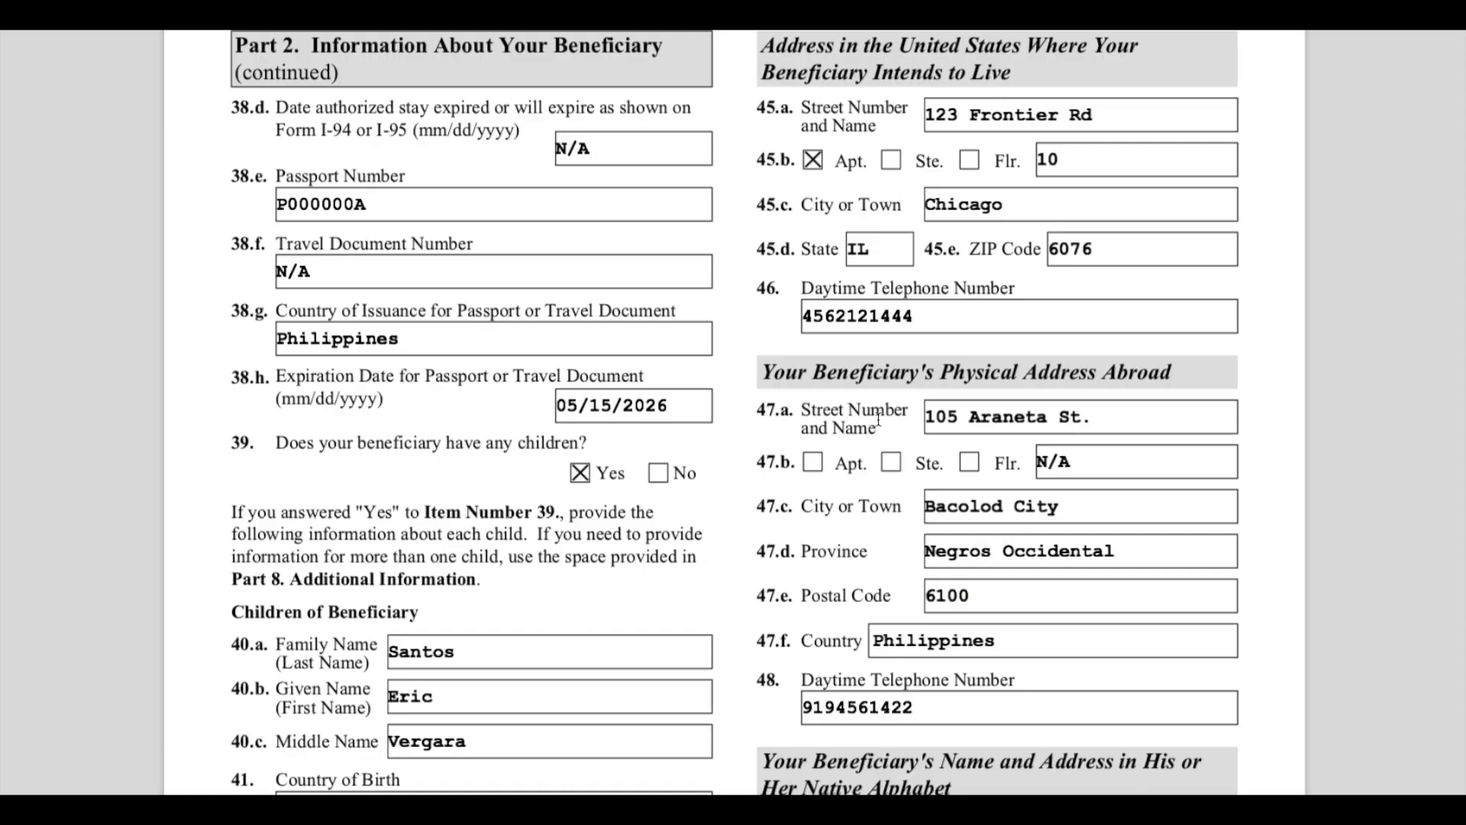
- Highlight the beneficiary's intended United States address section and the Physical Address Abroad section to review their fields
drag(825, 195, 1076, 210)
click(1076, 210)
drag(786, 197, 1033, 223)
drag(939, 264, 1086, 264)
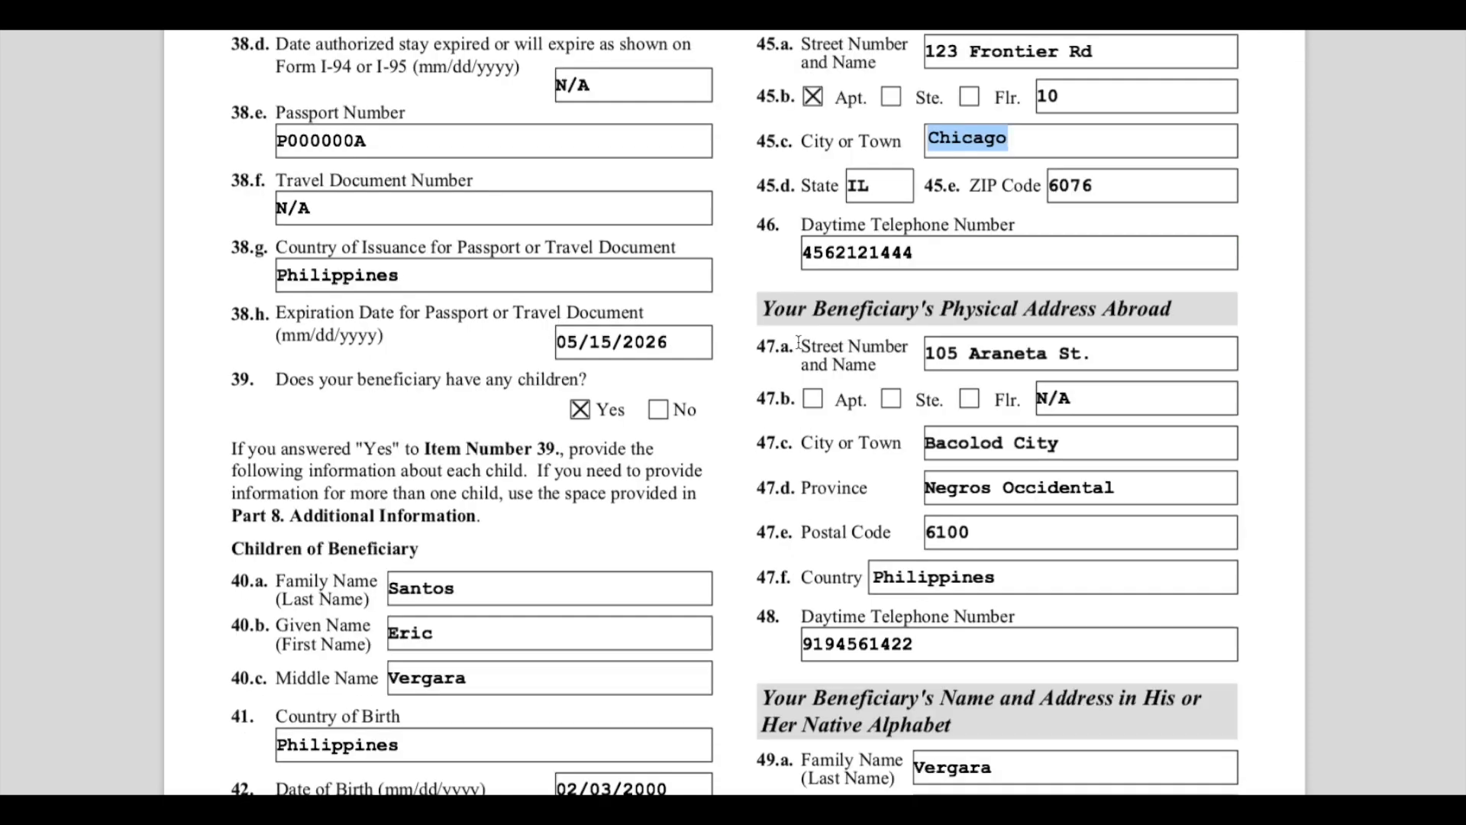
drag(774, 314, 1167, 353)
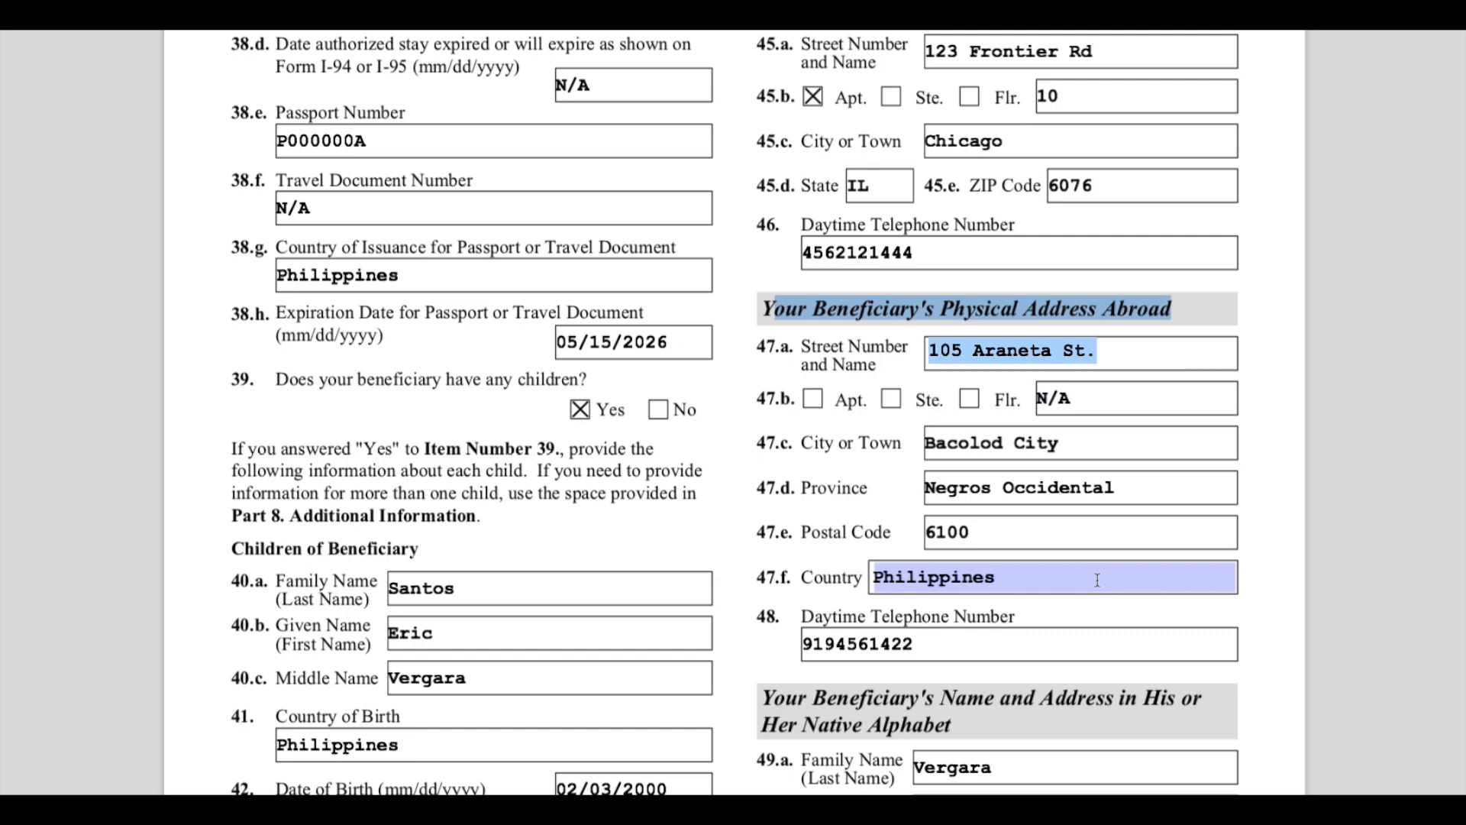
scroll(1088, 576, down, 7)
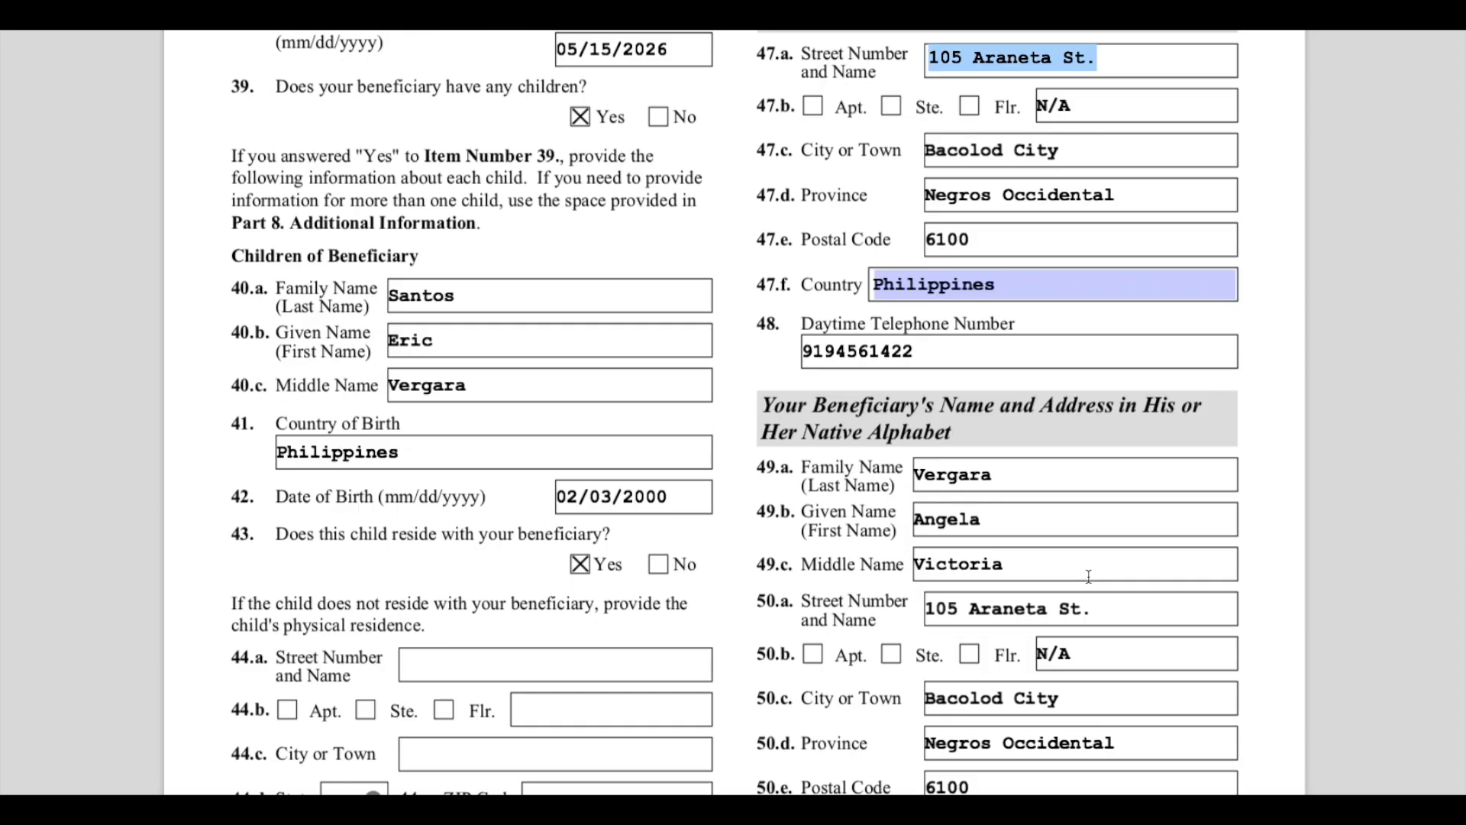
- Highlight the Name and Address in His or Her Native Alphabet section and review its name and address fields
drag(793, 198, 1001, 222)
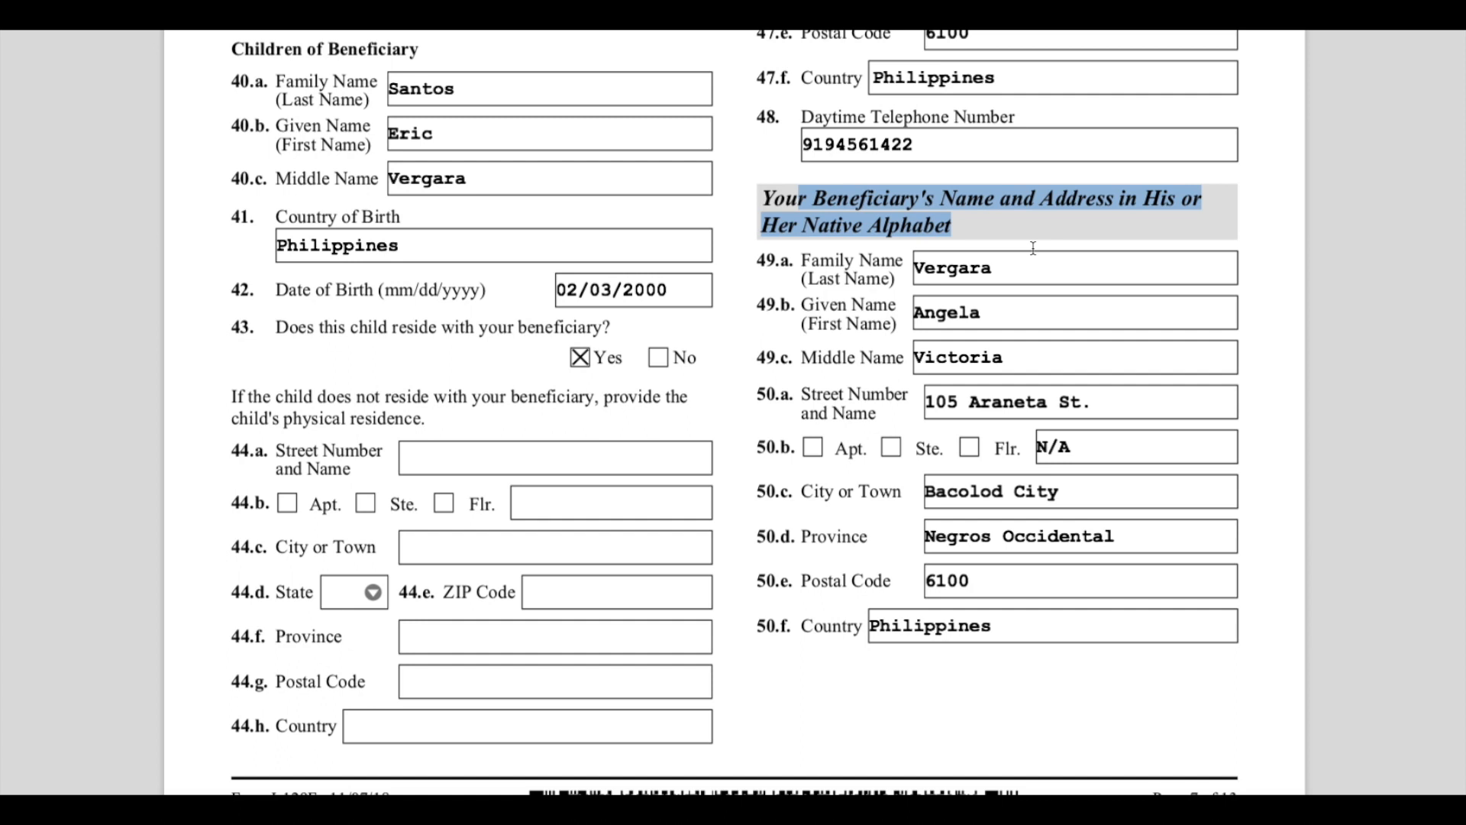
click(1028, 276)
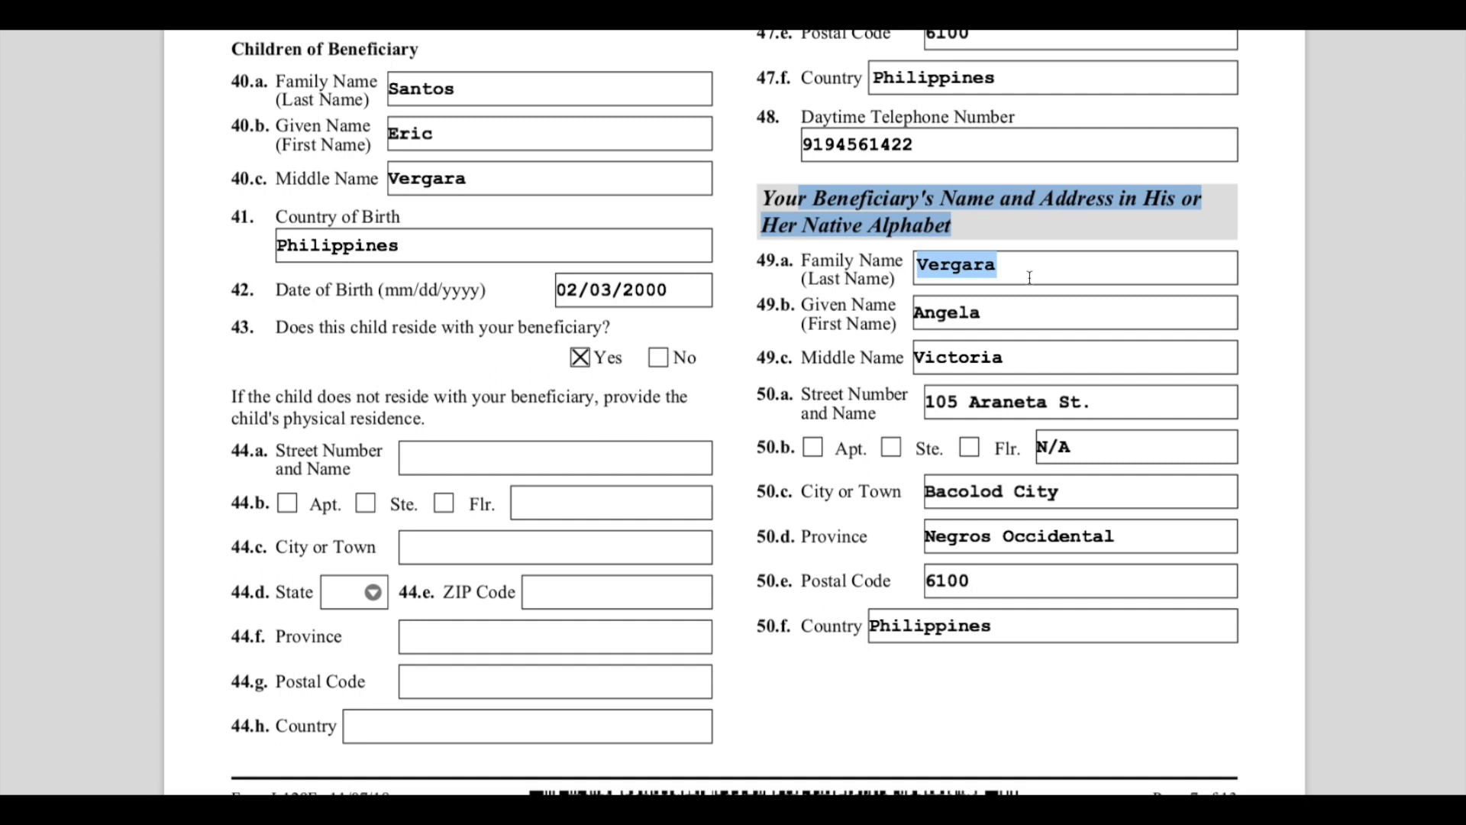
click(1053, 312)
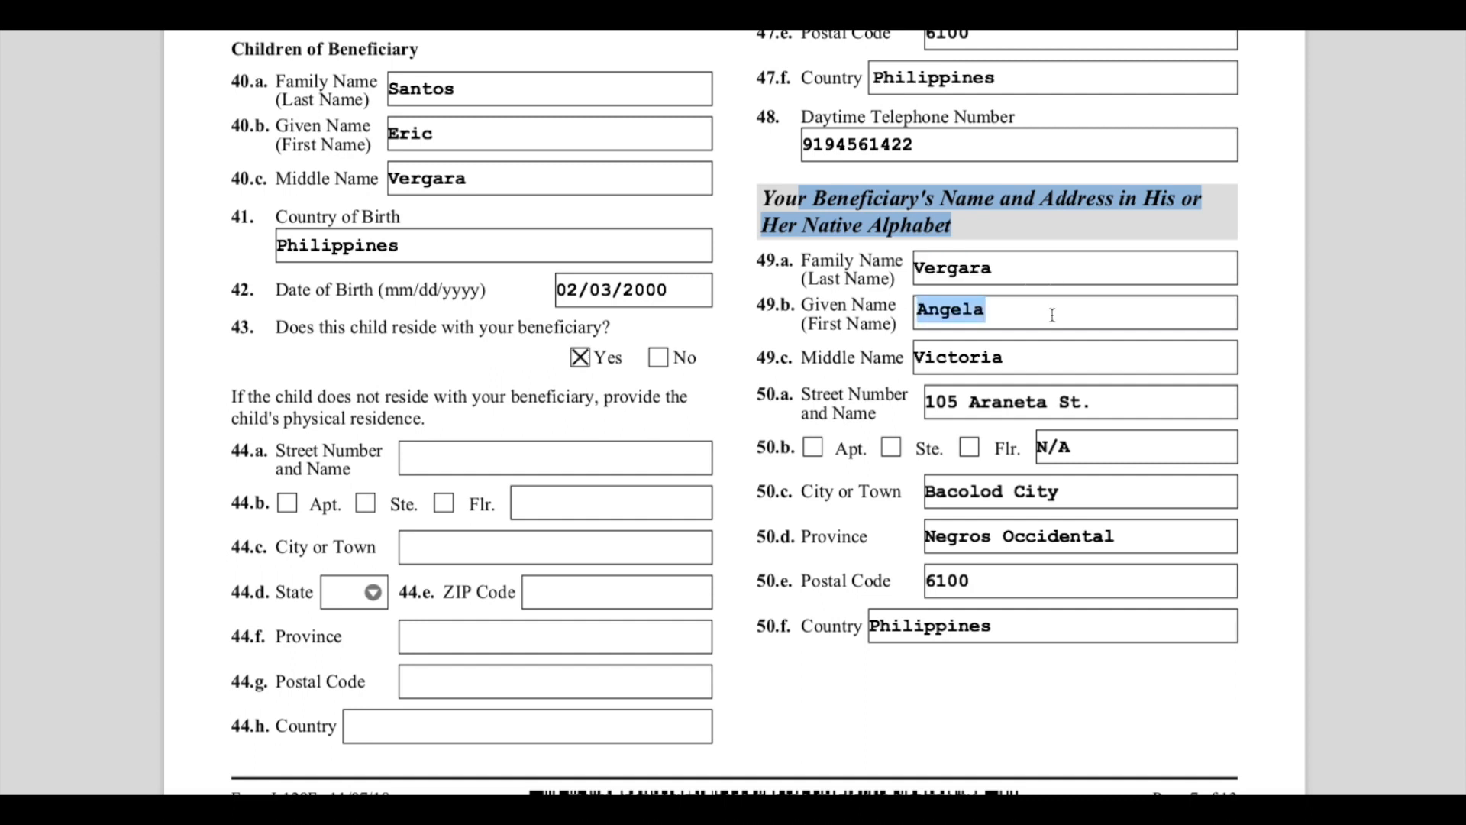
click(1043, 369)
click(1111, 403)
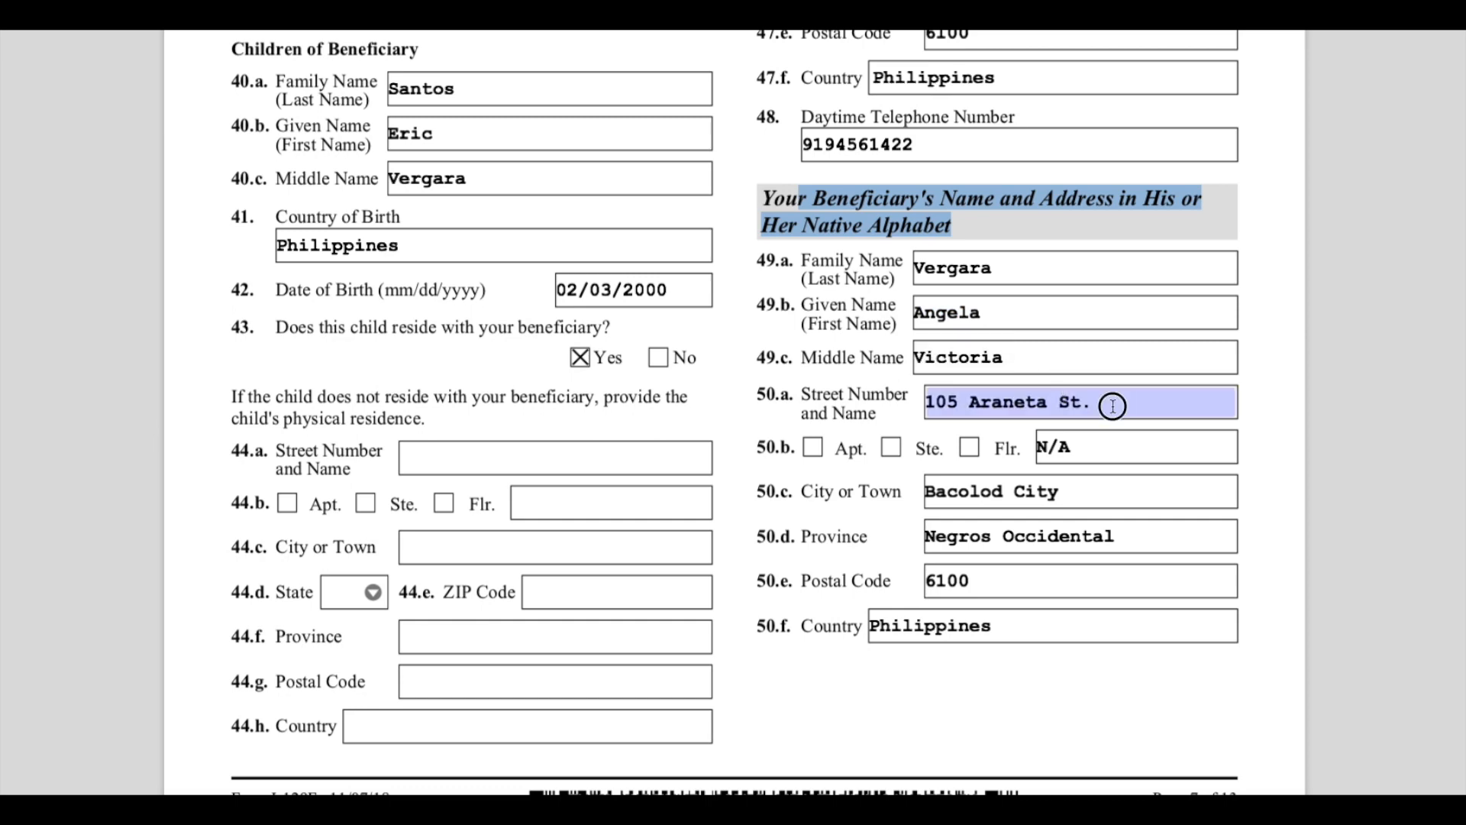
click(1116, 442)
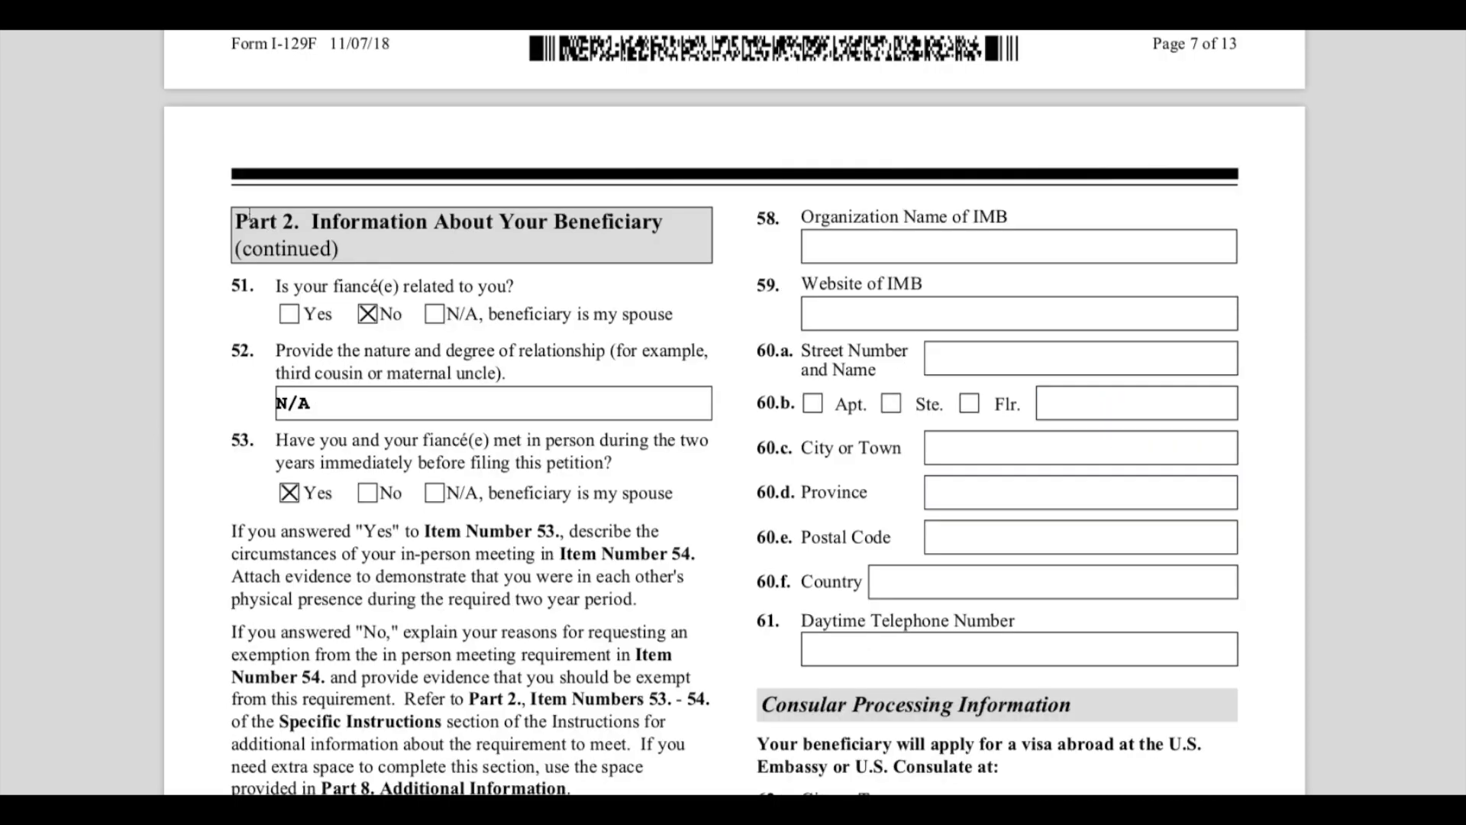
- On page 7, highlight the questions on whether the fiancé(e) is related and whether you met in person within two years
drag(250, 217, 670, 224)
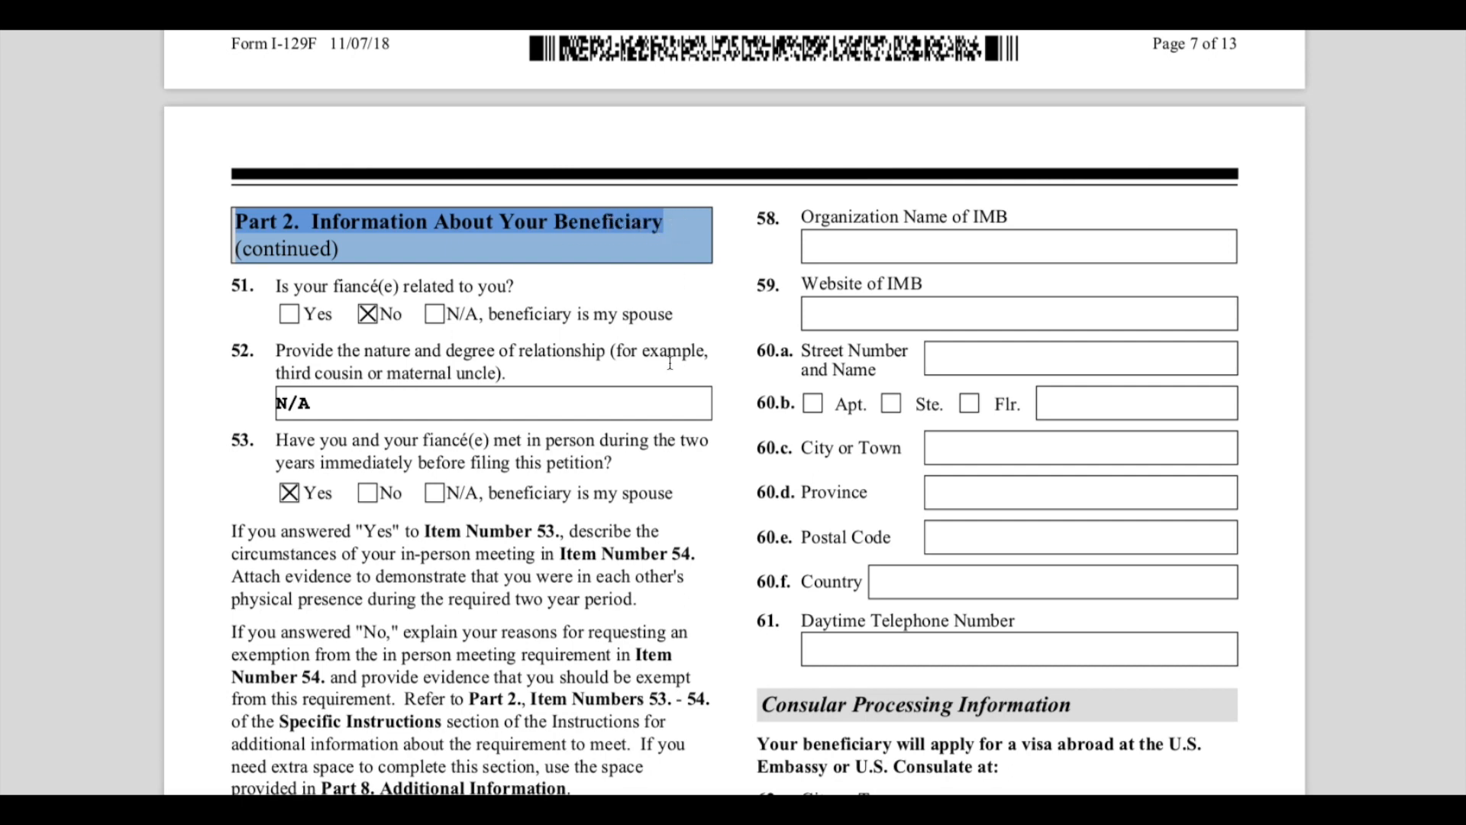
drag(282, 286, 527, 286)
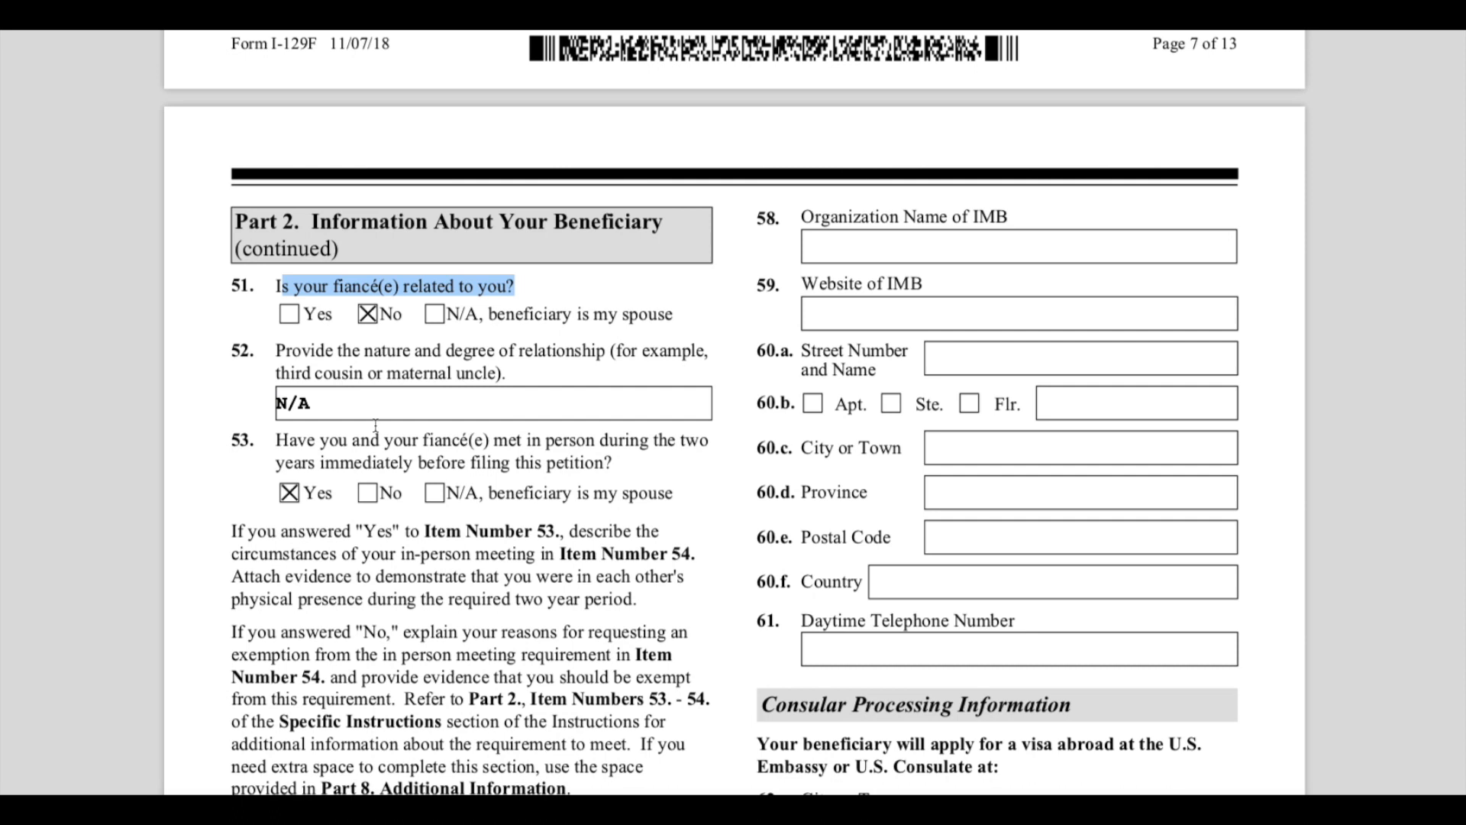
drag(340, 314, 277, 310)
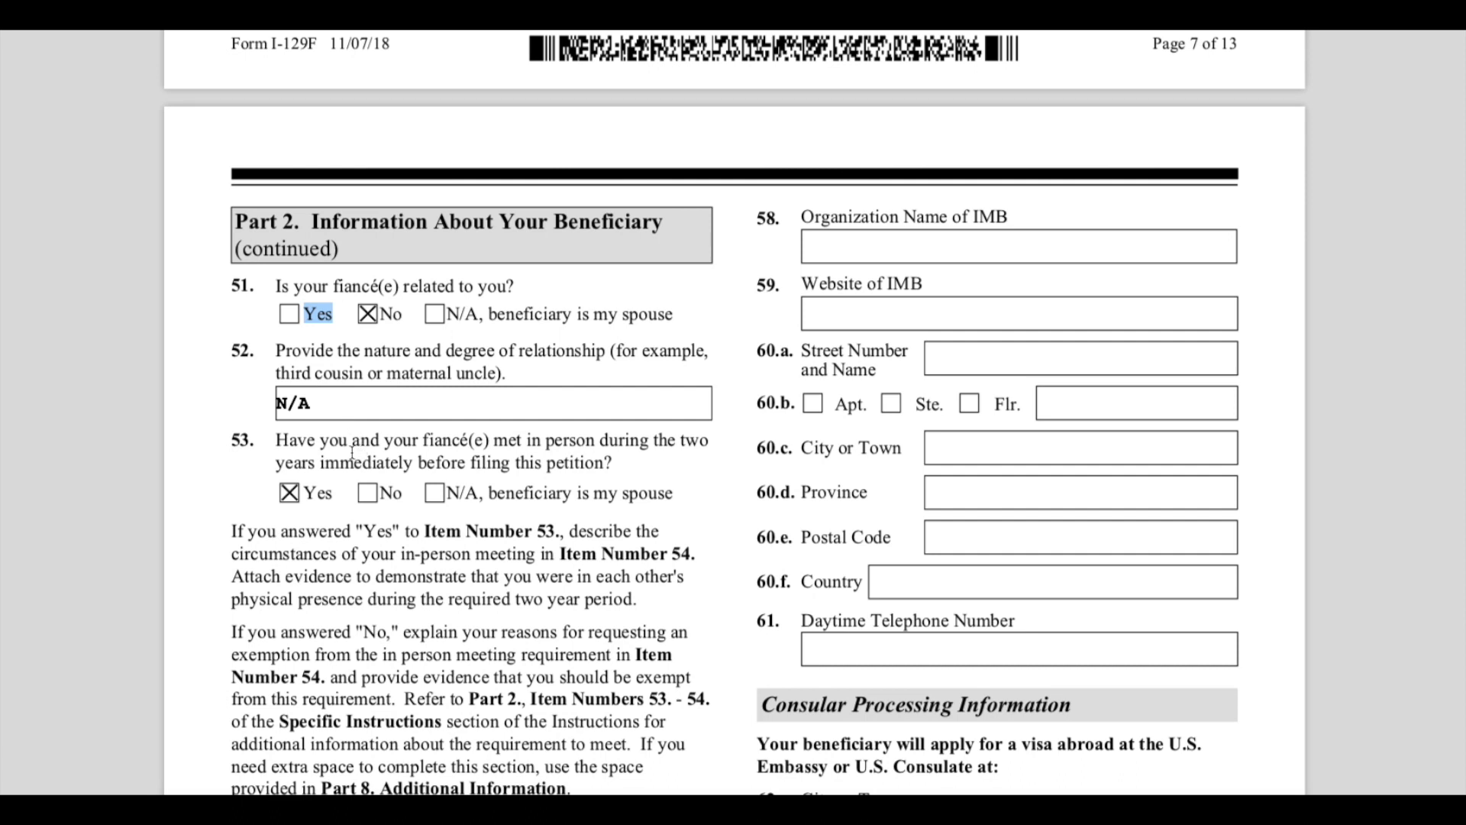
drag(370, 443, 713, 446)
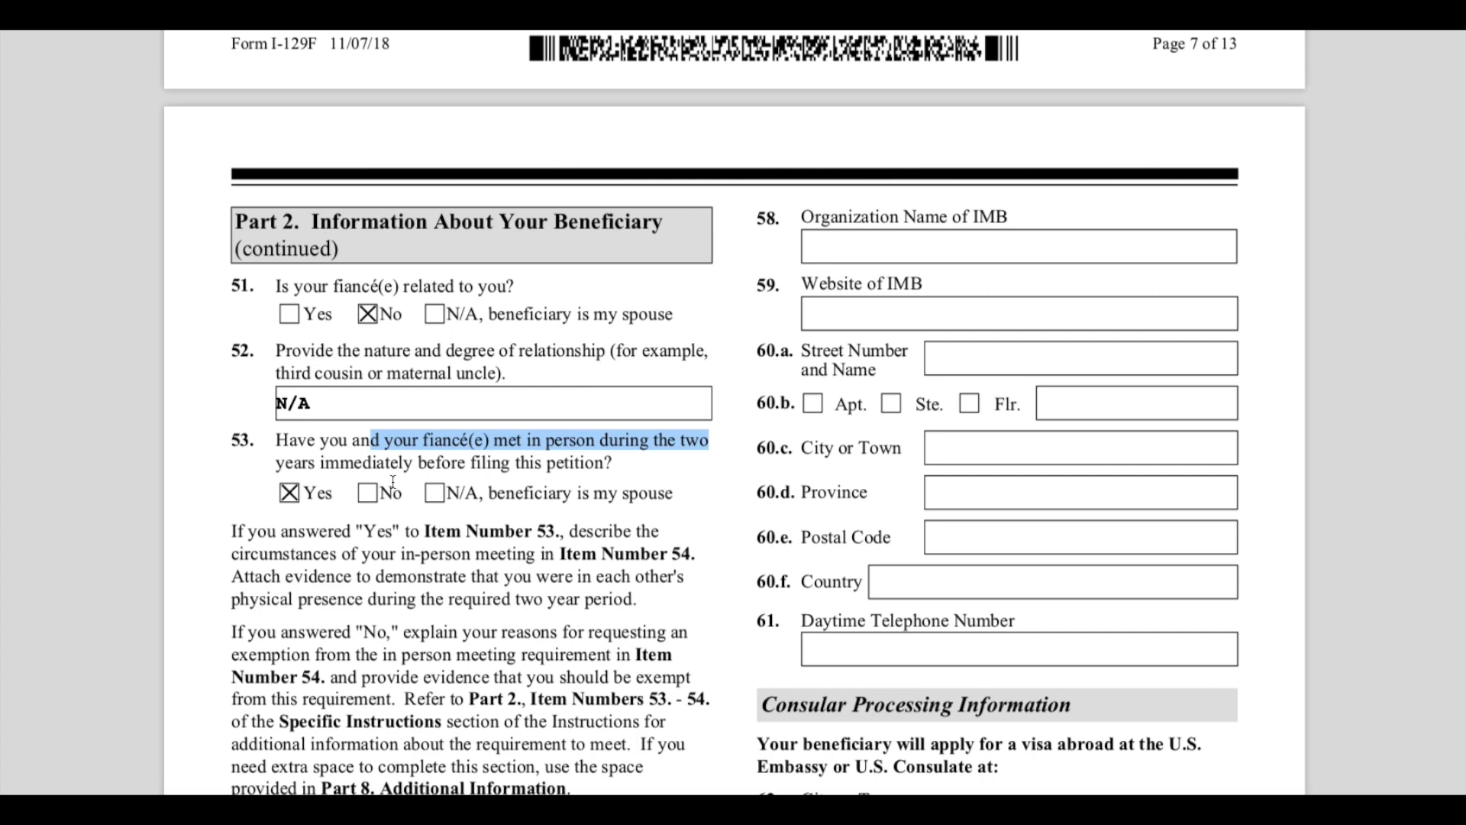
drag(341, 463, 631, 462)
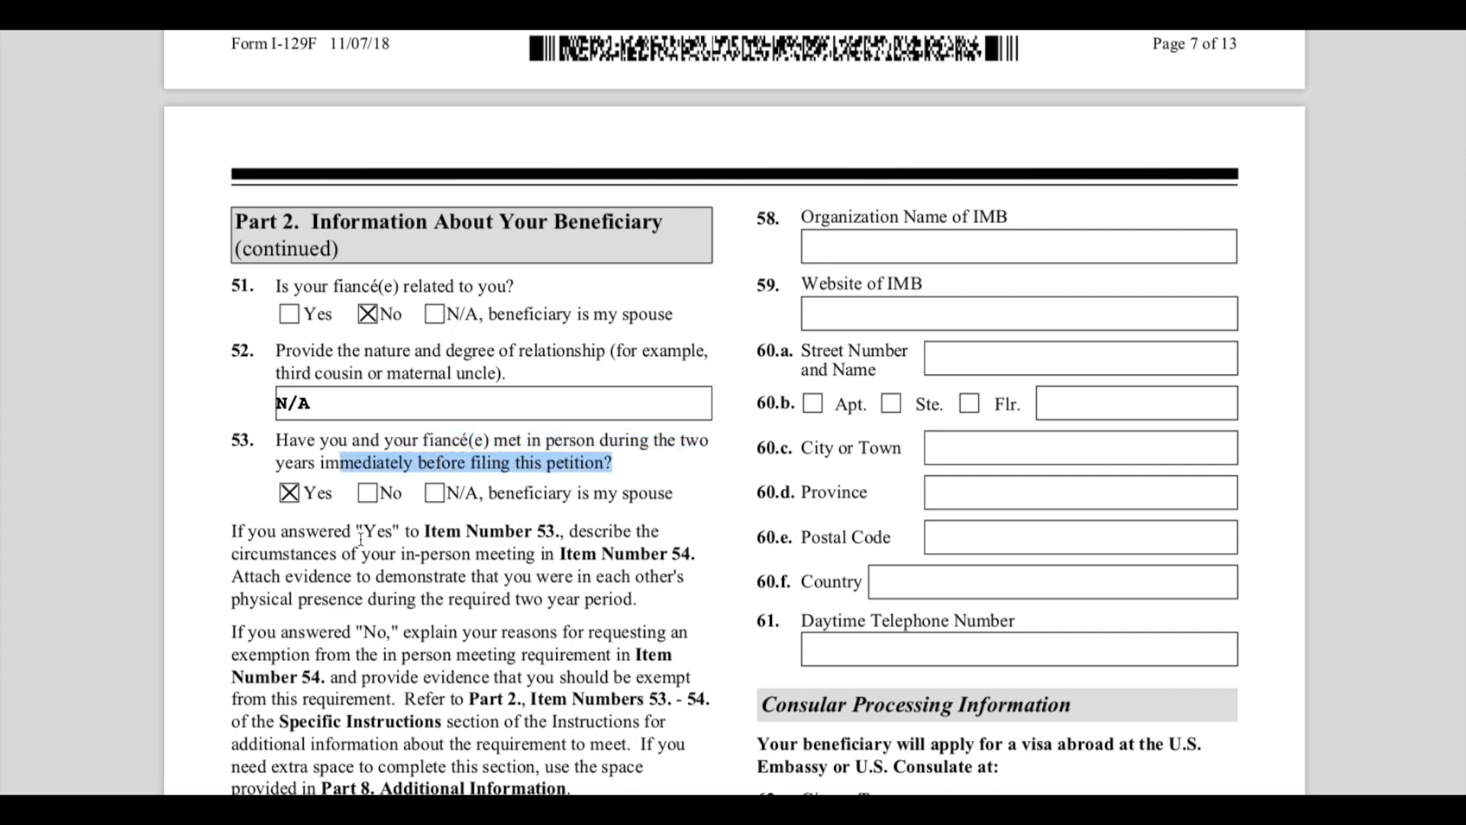
drag(317, 501, 398, 491)
click(481, 551)
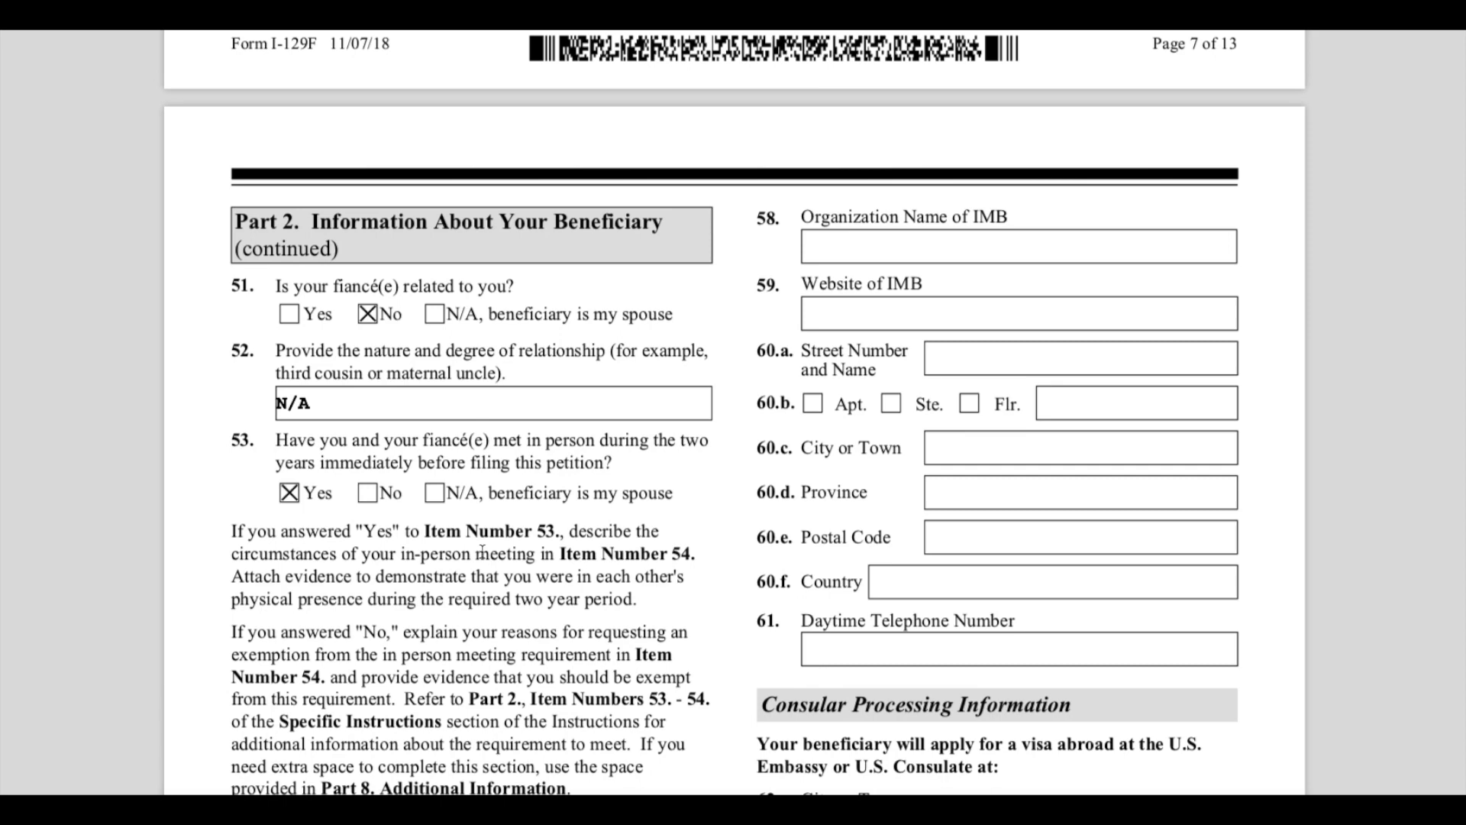
- Review item 54, the description of the in-person meeting circumstances, entered as Vacation and Birthday Celebration
scroll(542, 567, down, 3)
scroll(542, 567, down, 1)
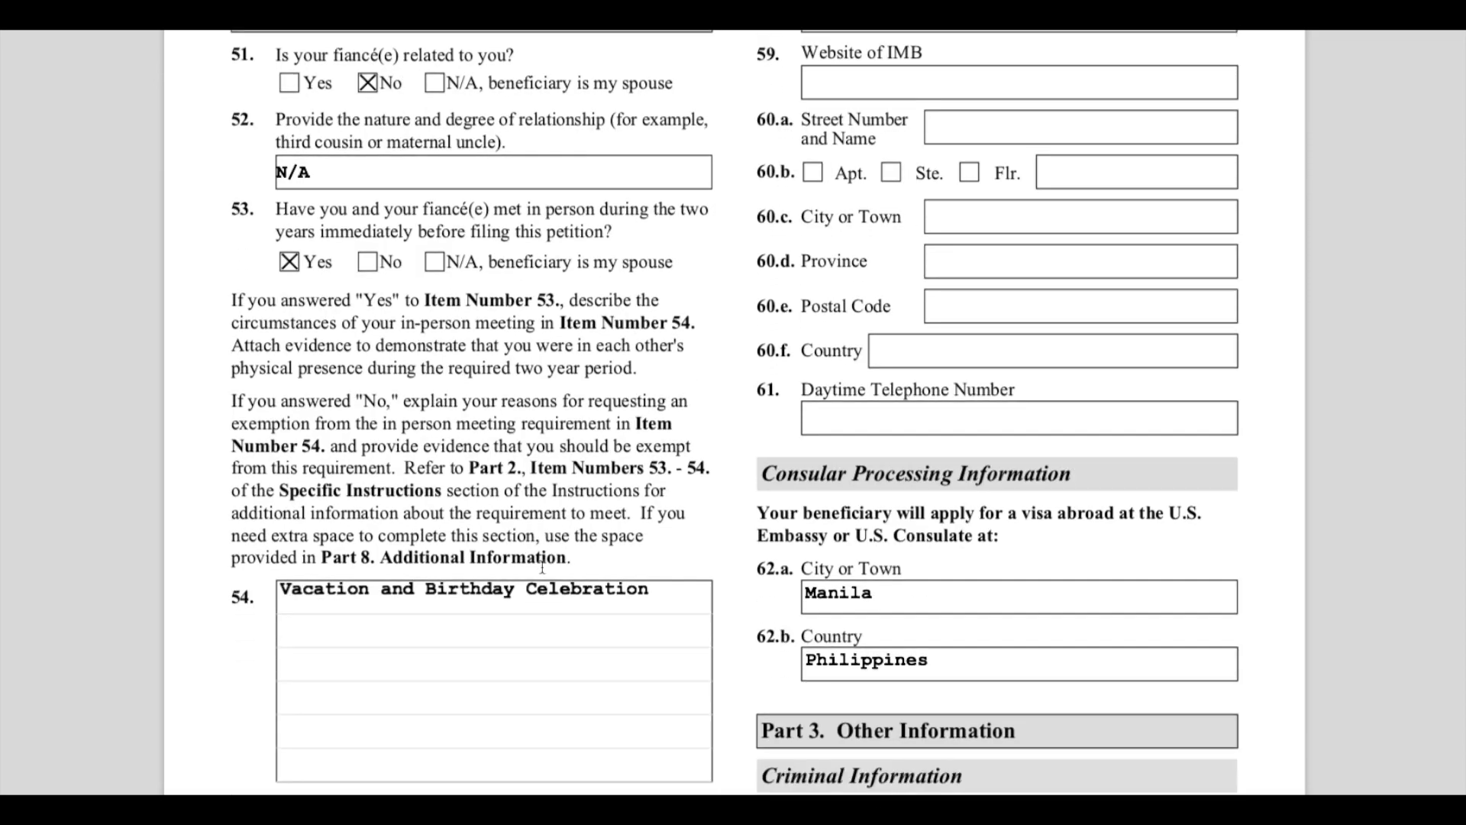
click(228, 296)
scroll(419, 545, down, 3)
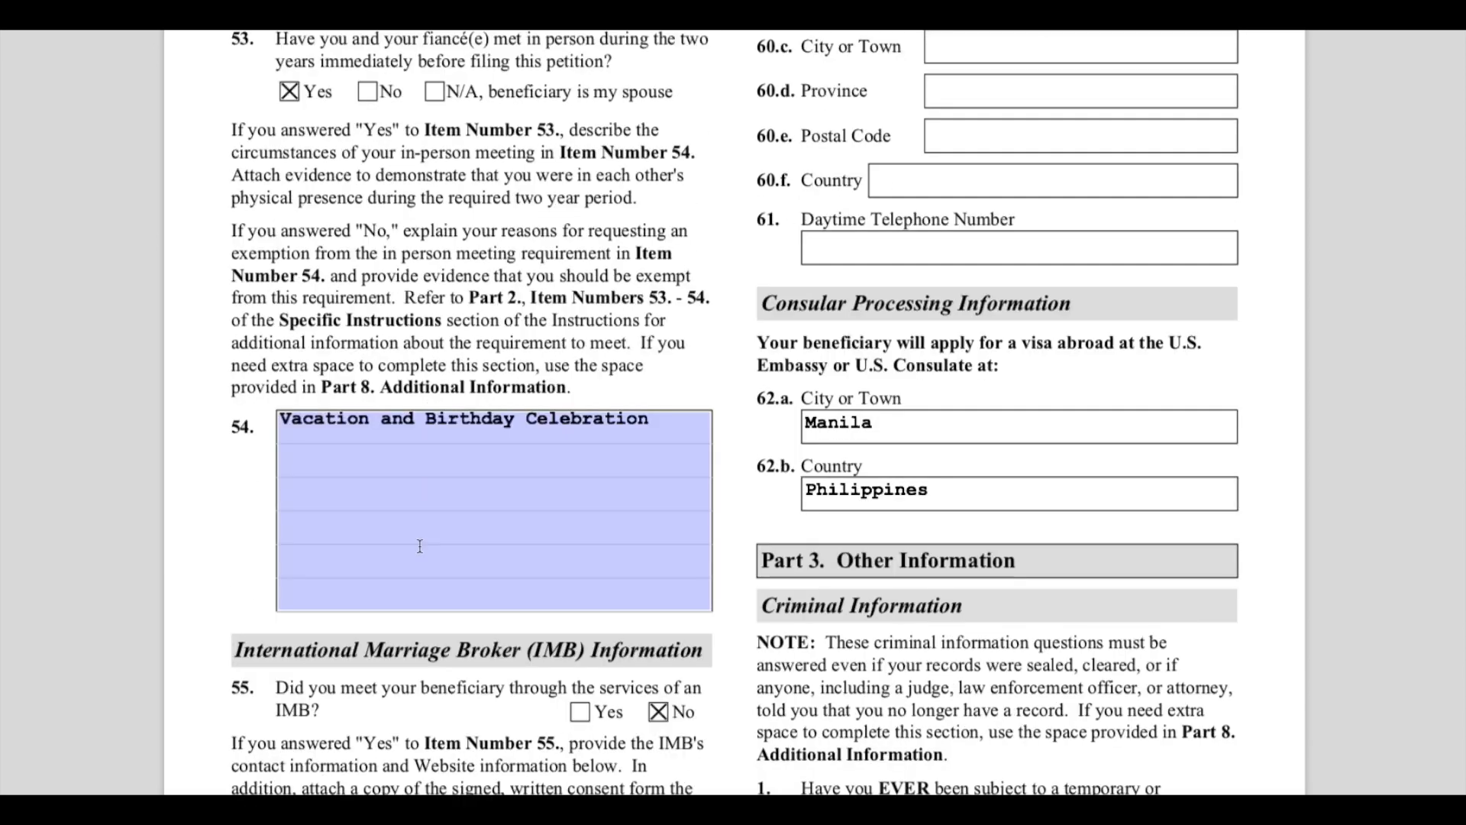
click(312, 438)
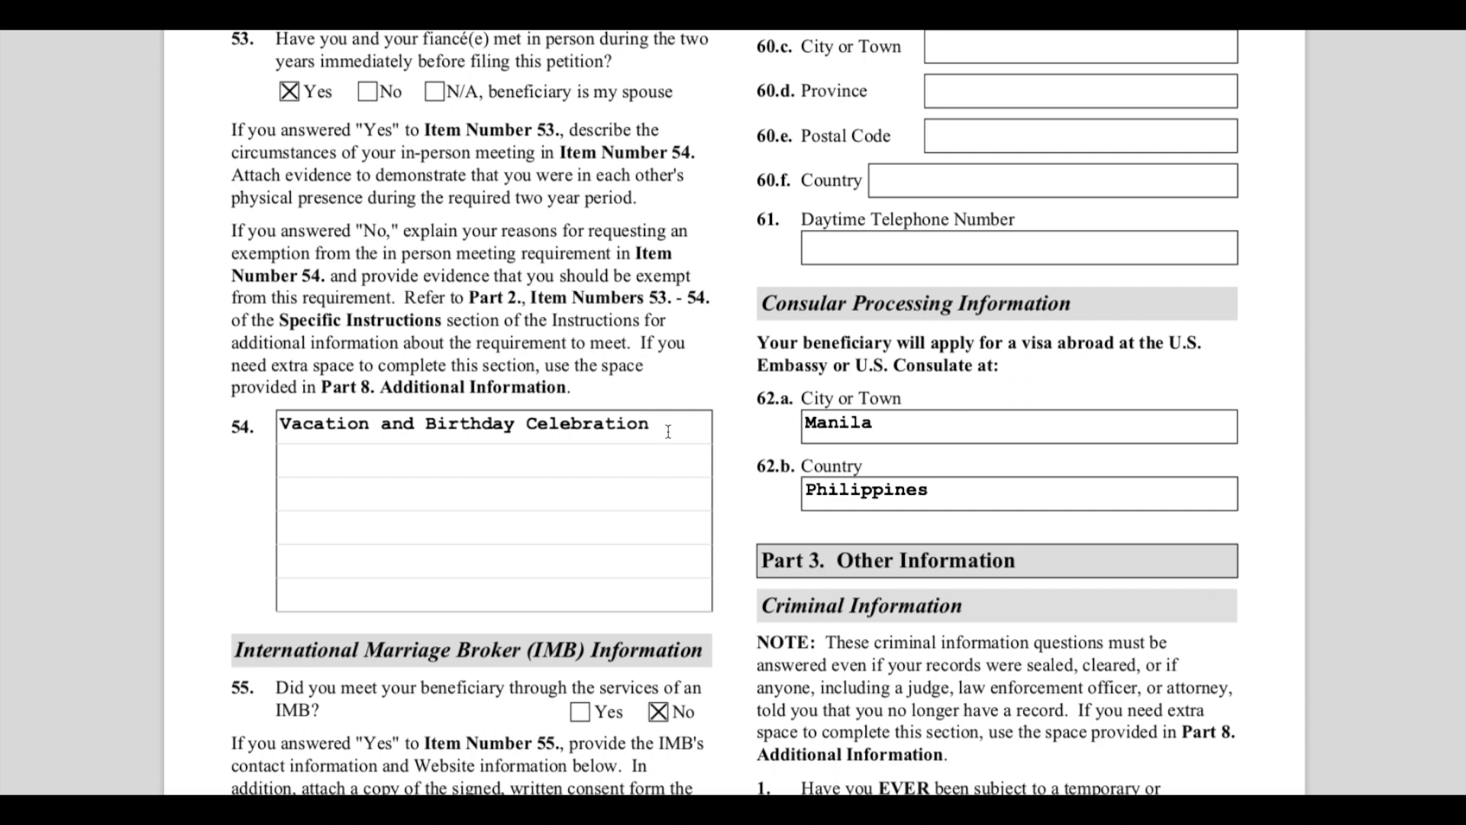
drag(669, 433, 257, 428)
click(417, 463)
drag(672, 432, 242, 428)
click(348, 580)
drag(280, 425, 551, 459)
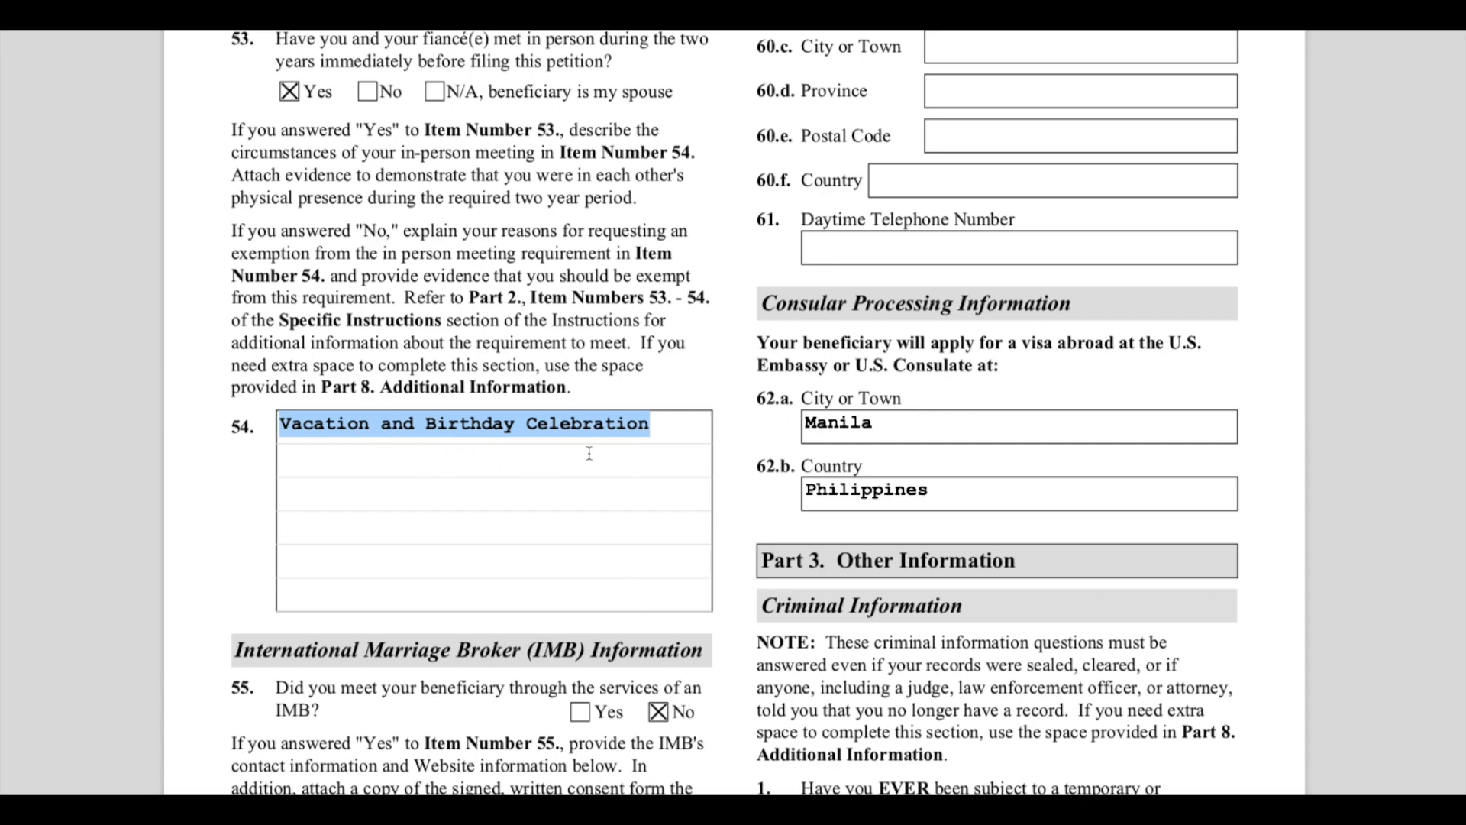
click(286, 439)
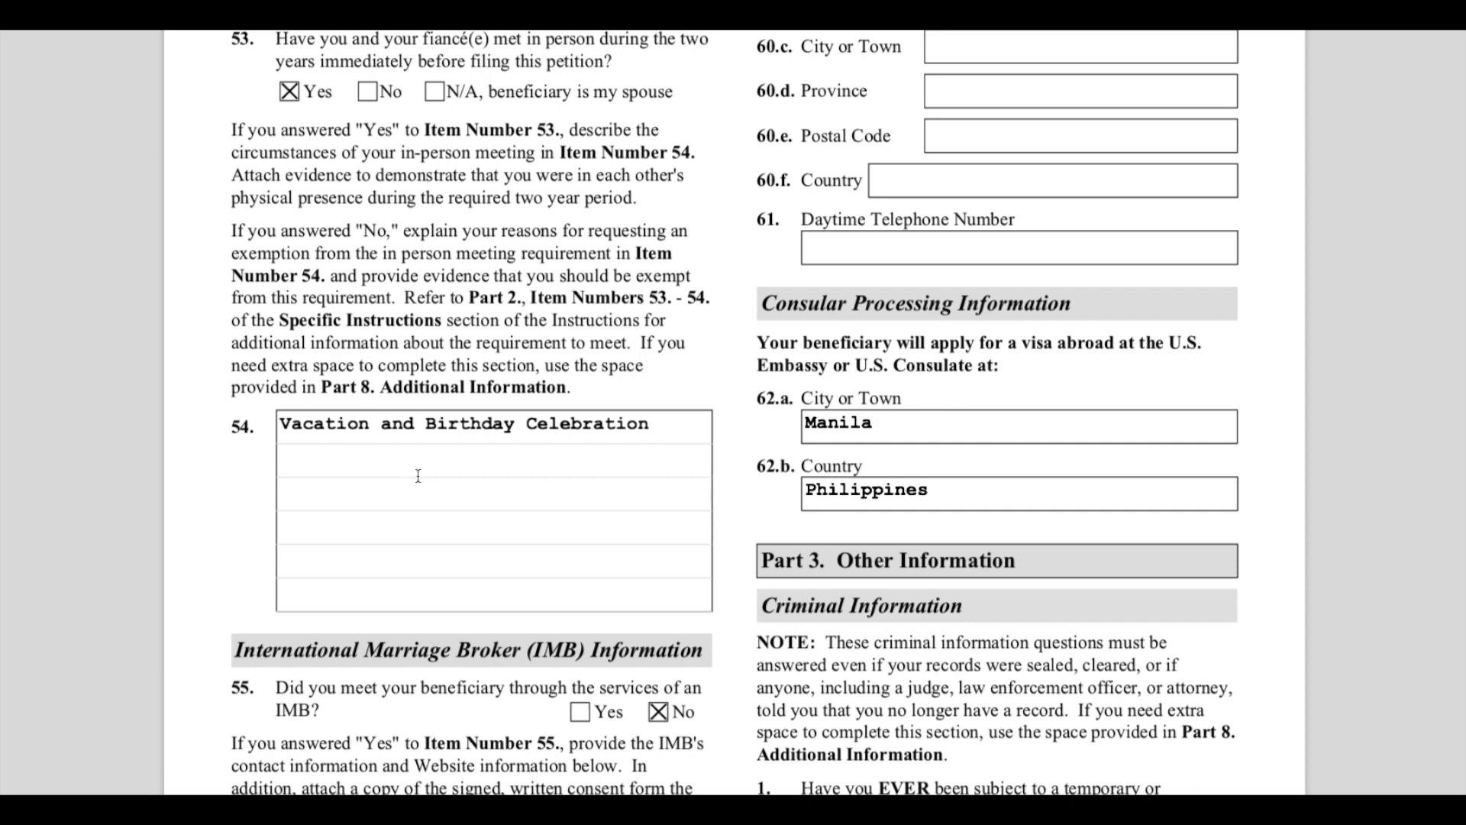
- Highlight the International Marriage Broker (IMB) Information heading and its question about meeting through an IMB
scroll(428, 478, down, 4)
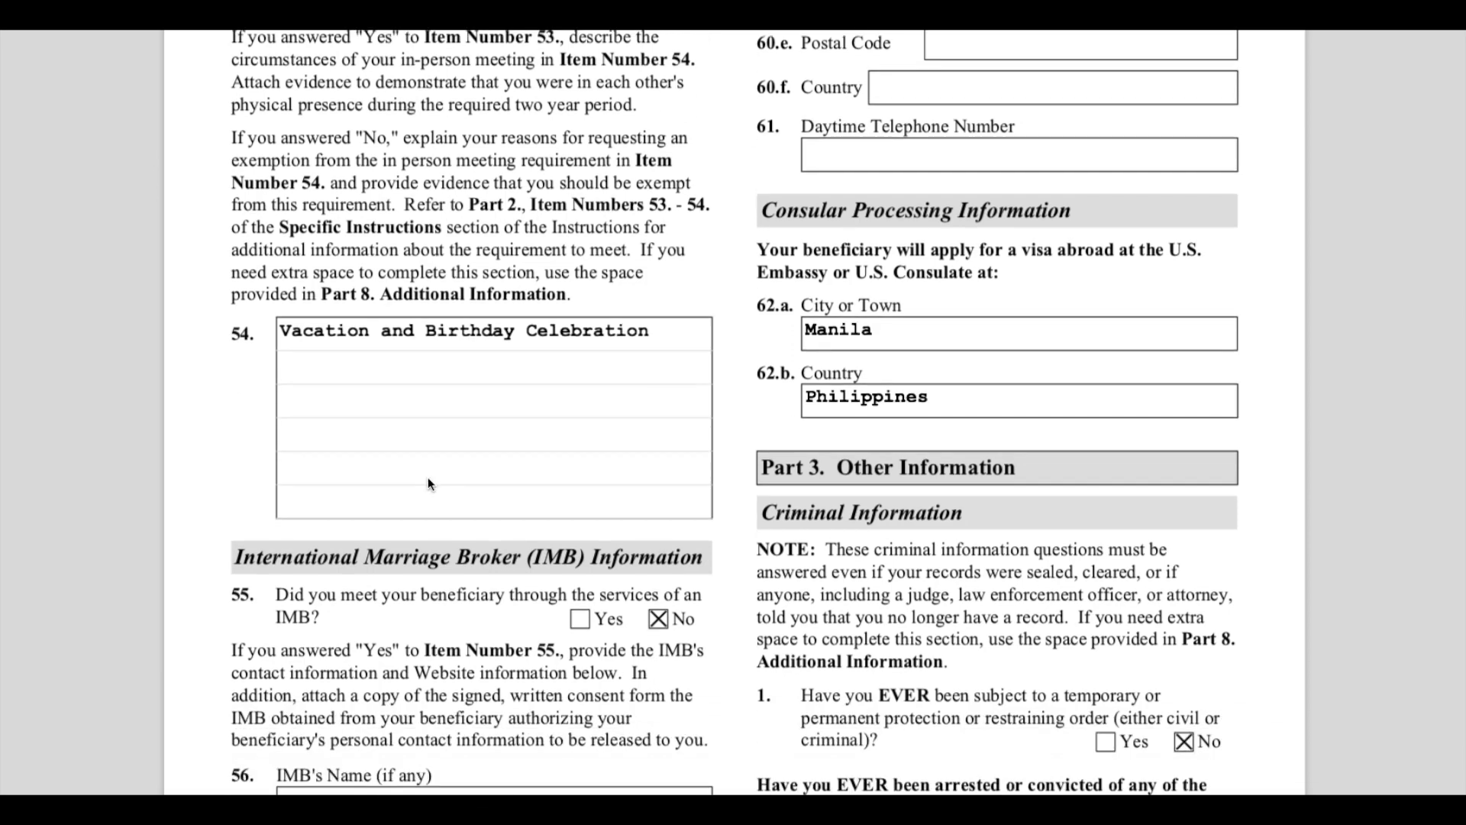
drag(257, 356, 630, 367)
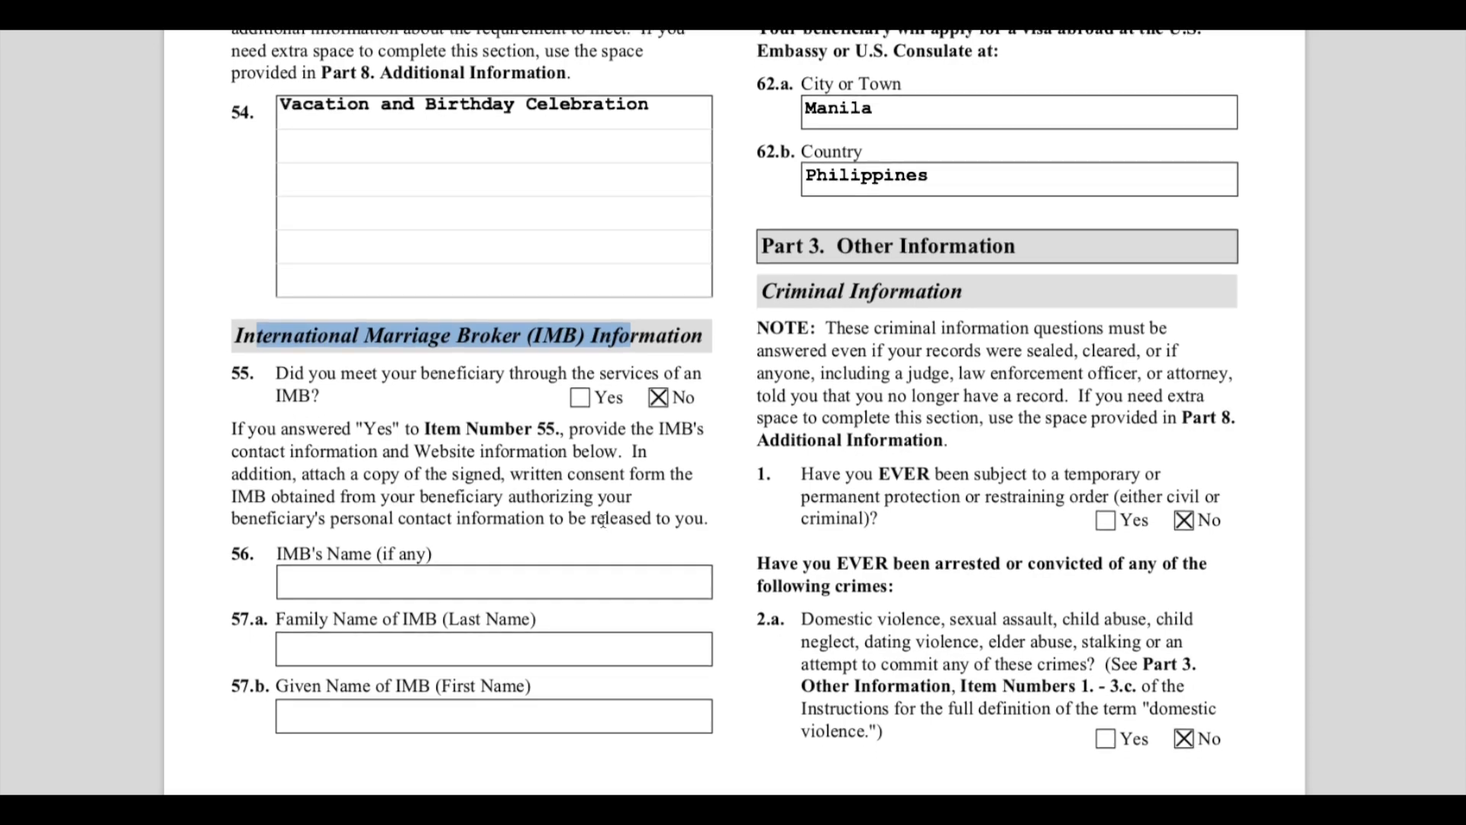
scroll(654, 546, up, 3)
scroll(654, 550, up, 10)
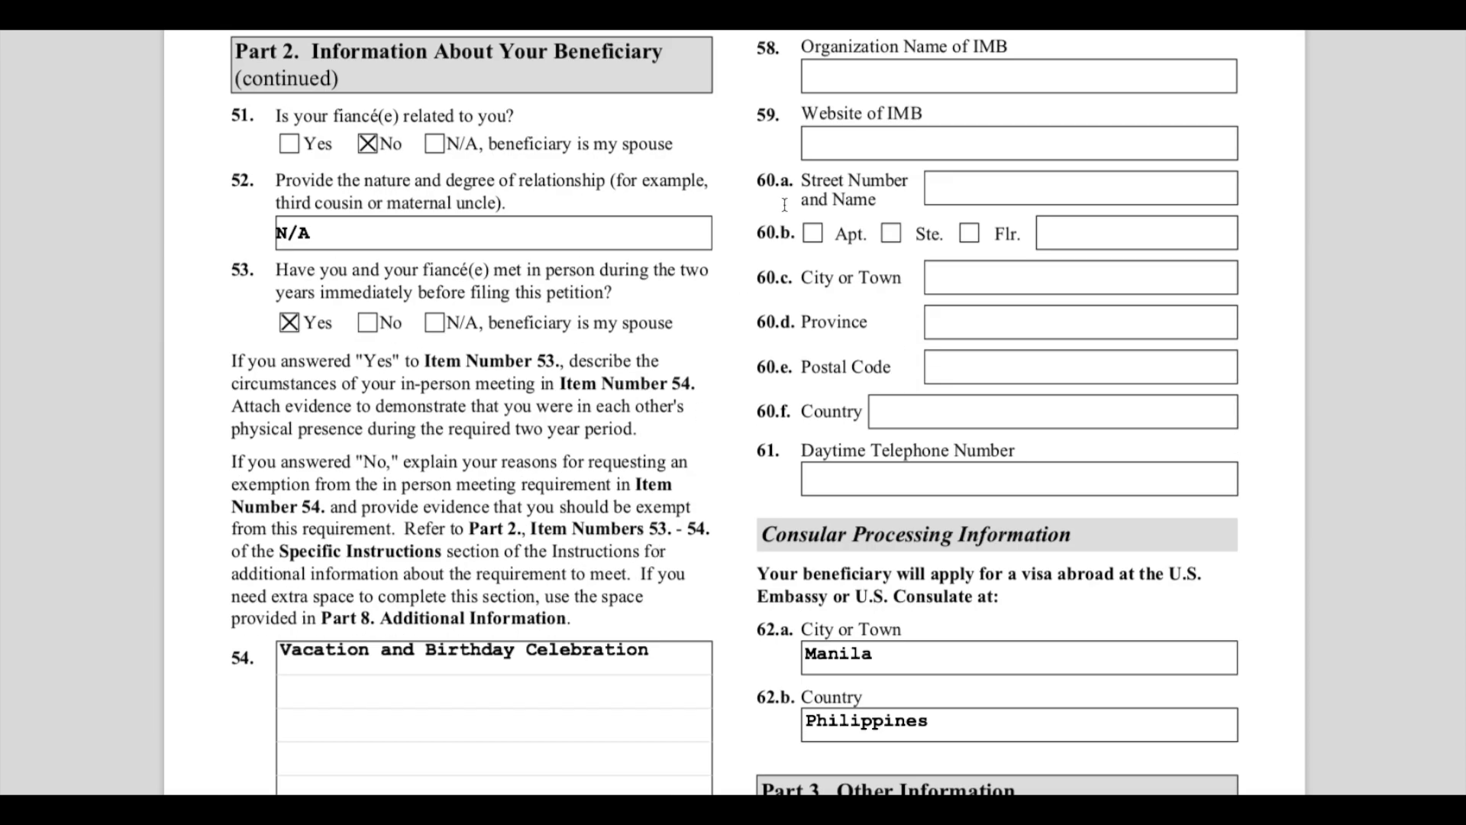
- Highlight the Consular Processing Information heading and review its city Manila and country Philippines entries
scroll(995, 339, down, 3)
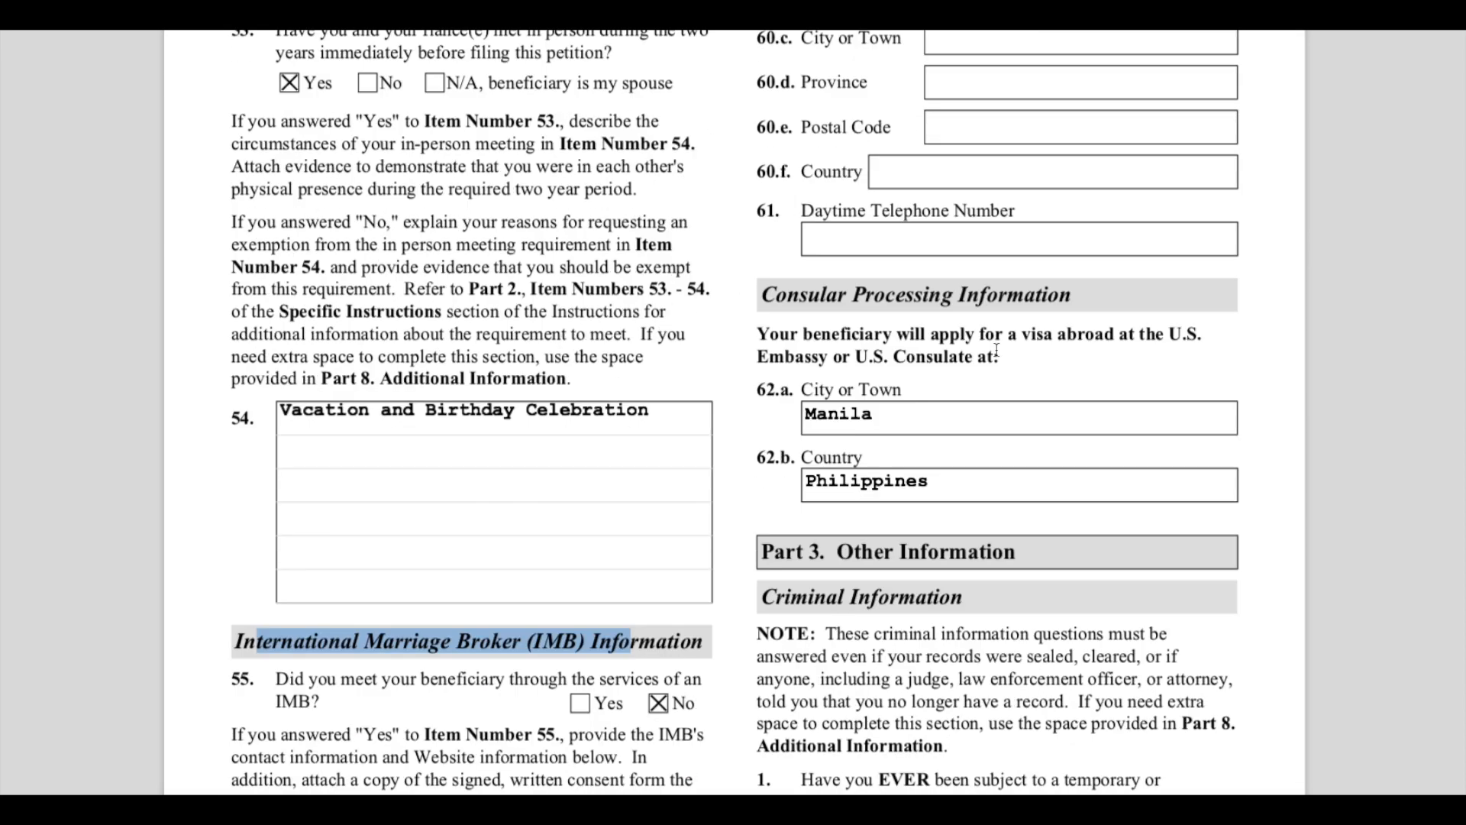
drag(775, 295, 1079, 298)
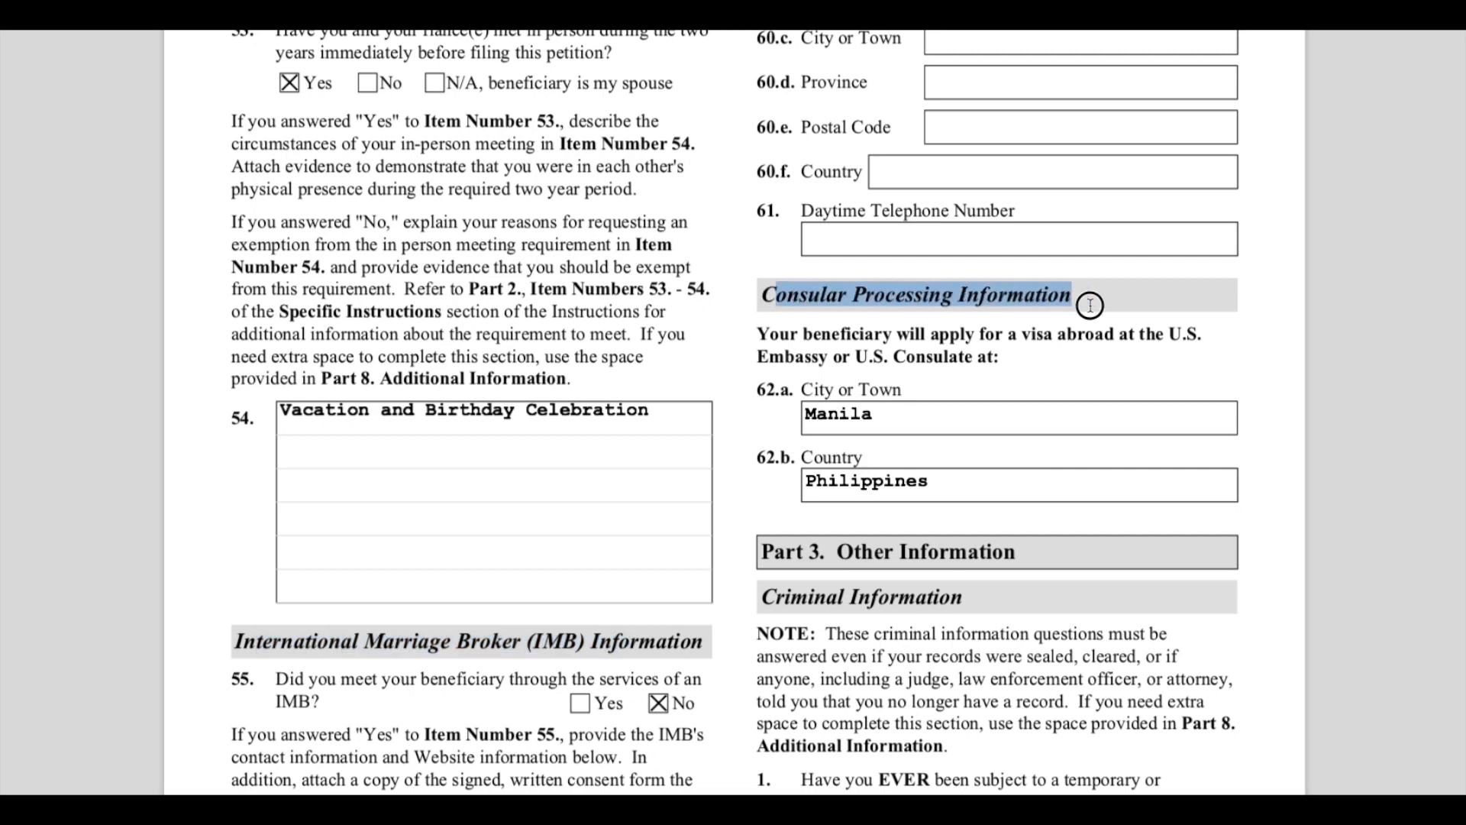
click(932, 419)
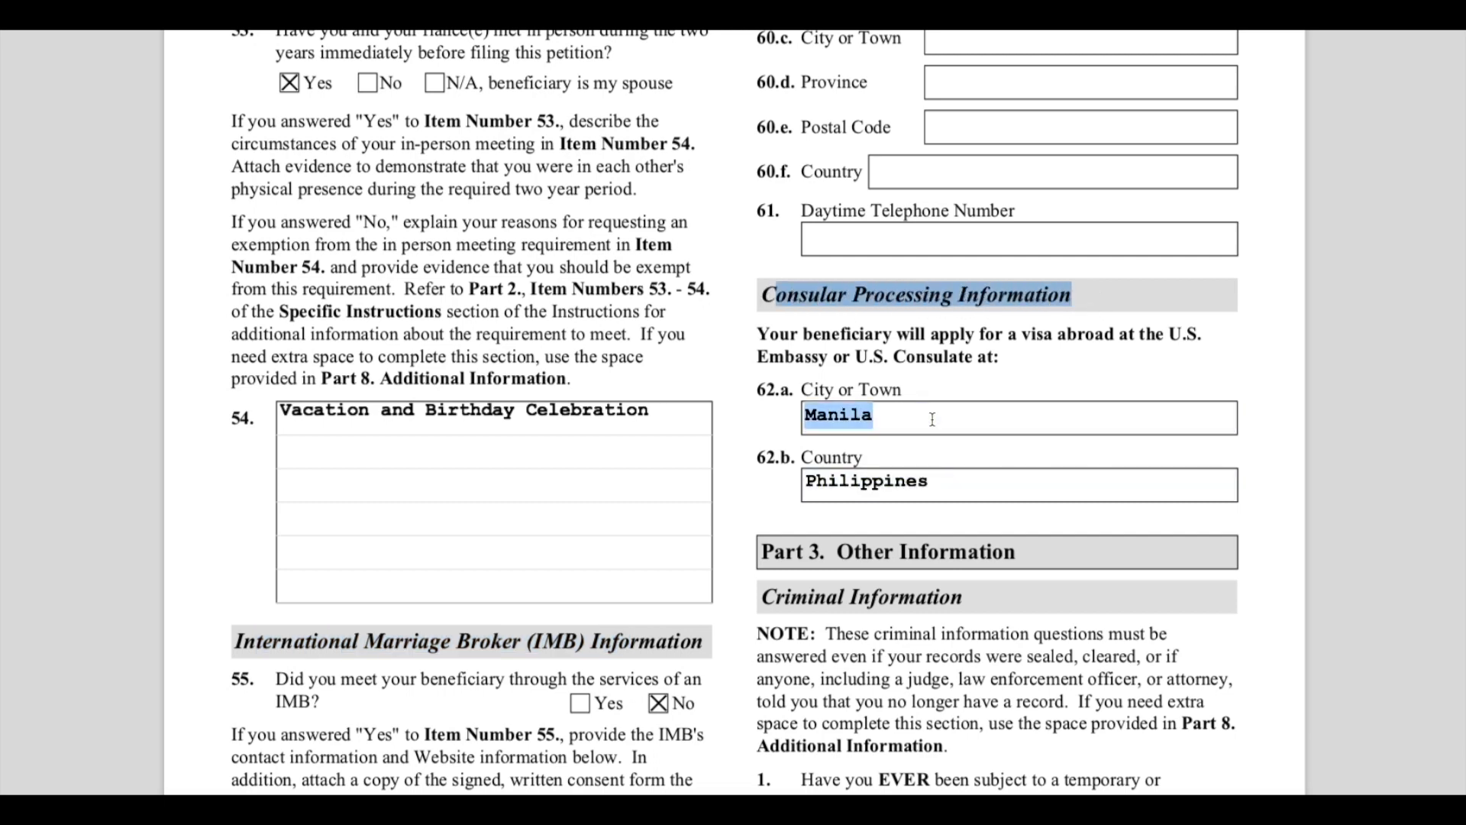
click(958, 477)
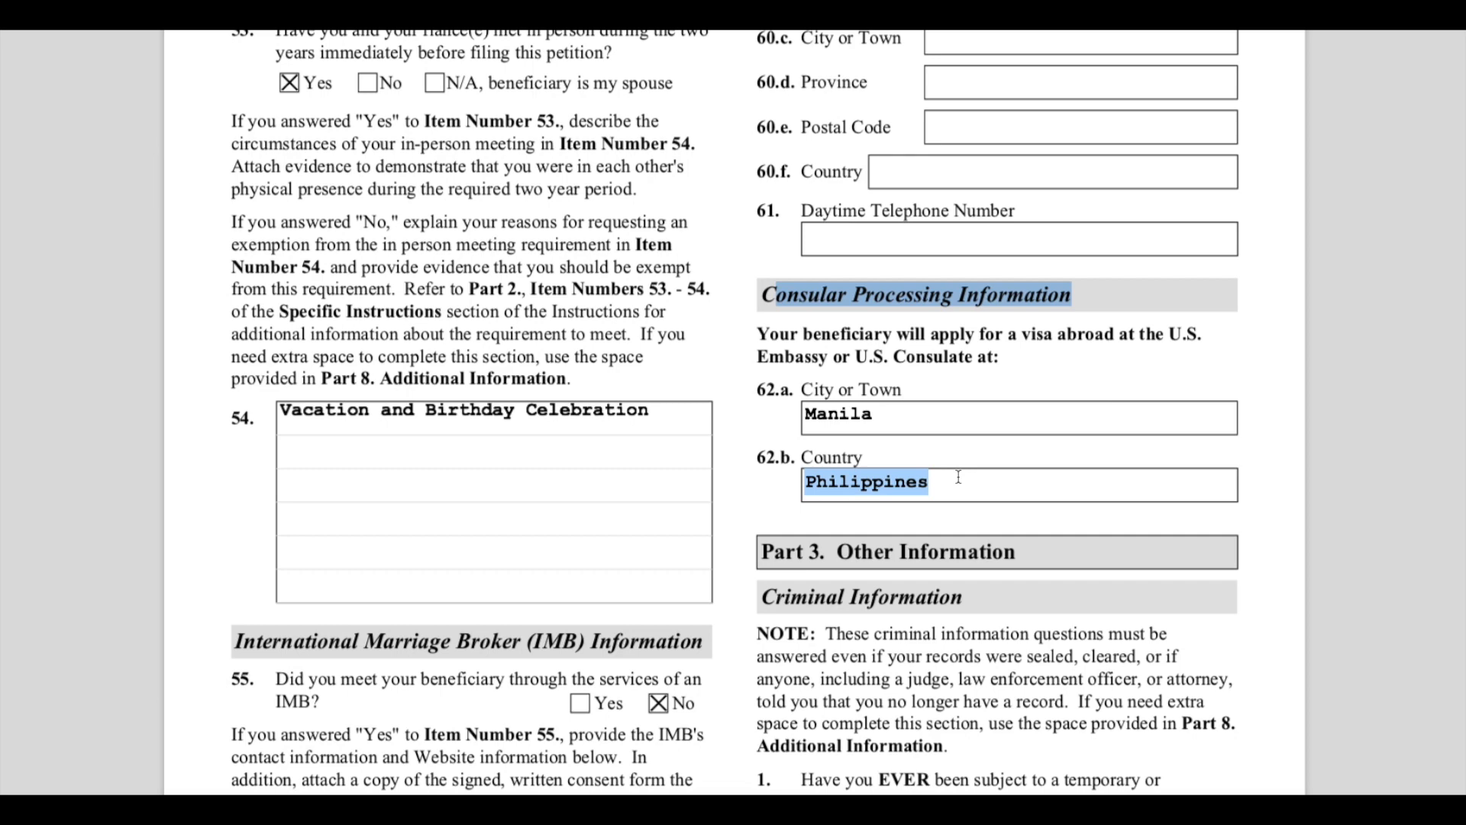
- Scroll to Part 3 Other Information and highlight the Criminal Information heading
scroll(958, 477, down, 1)
click(933, 343)
click(954, 406)
scroll(964, 502, down, 1)
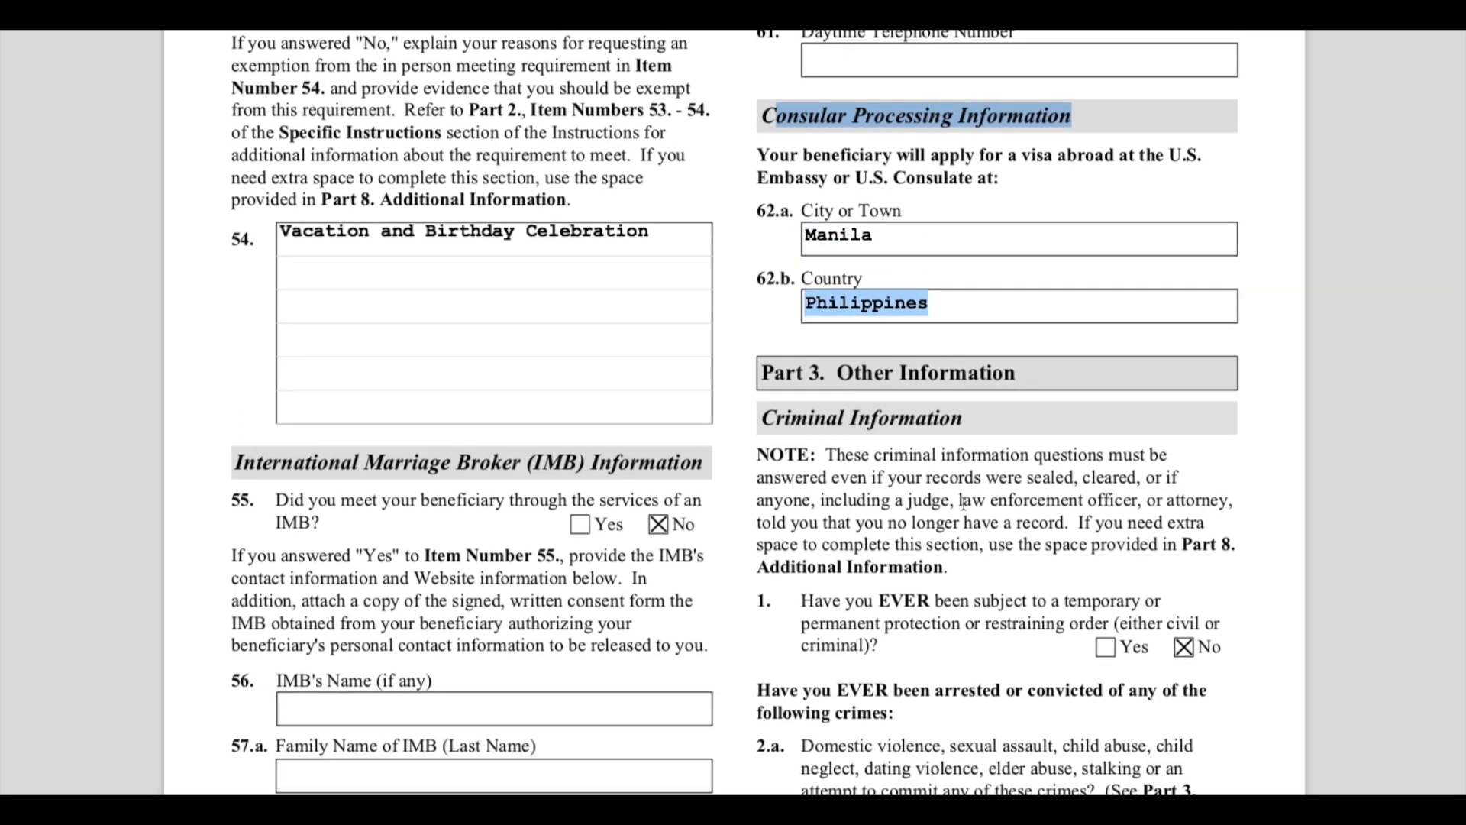
scroll(964, 502, down, 1)
scroll(963, 503, down, 1)
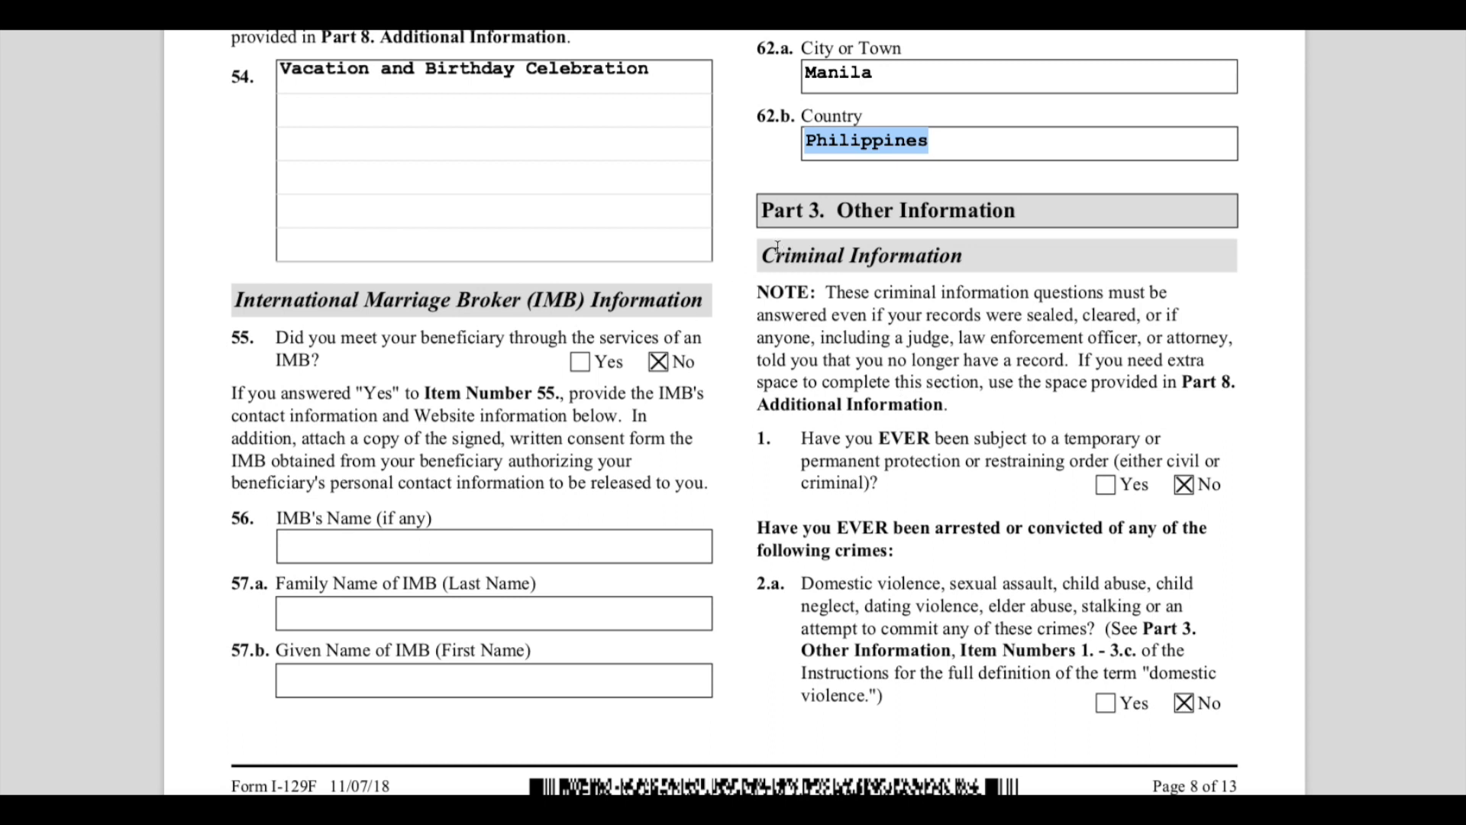
drag(766, 206, 760, 254)
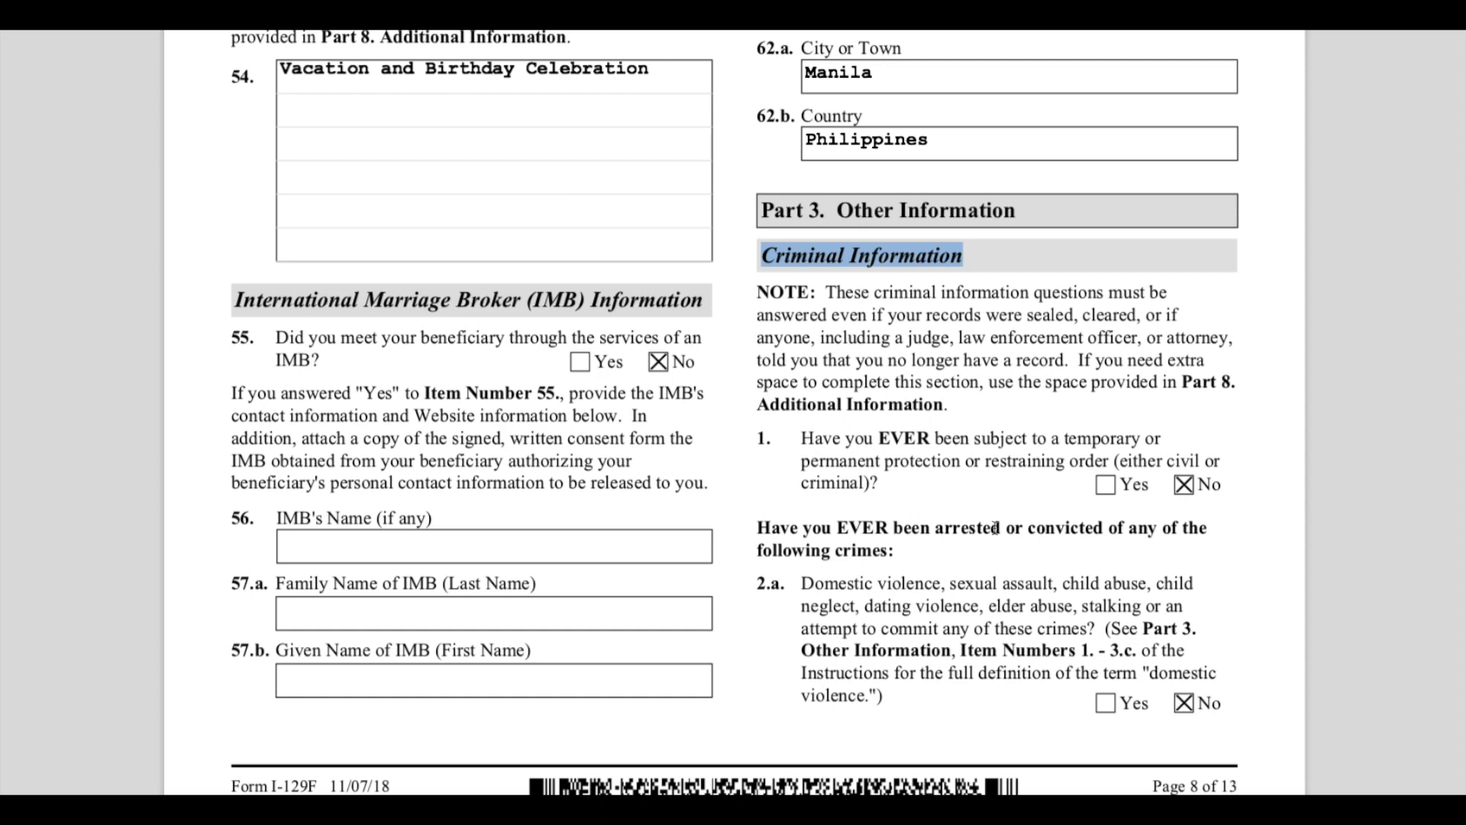
- Highlight the criminal information note and question 1 about temporary or permanent protection or restraining orders
click(838, 291)
drag(839, 291, 1130, 384)
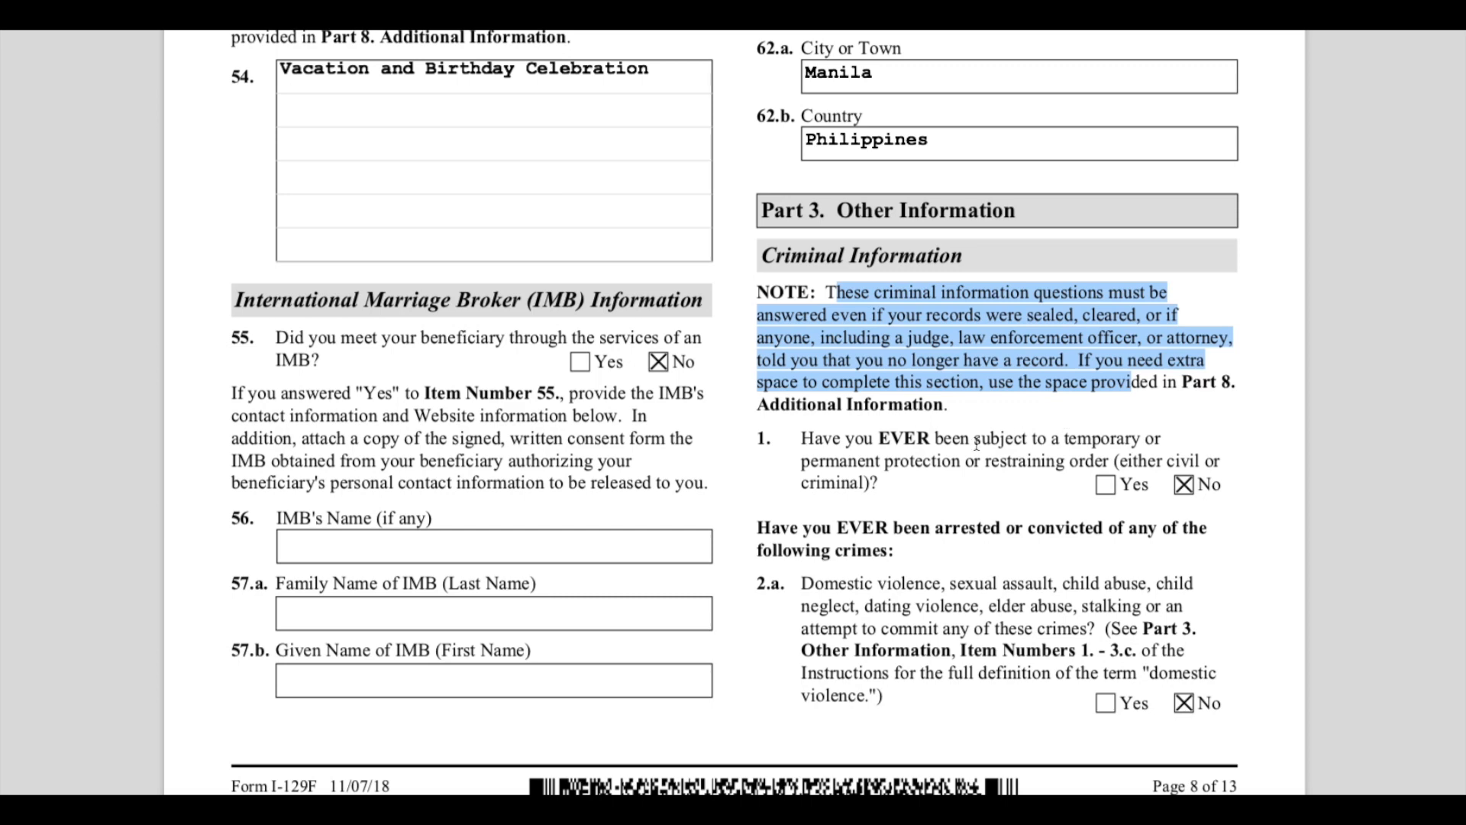
drag(800, 438, 1035, 480)
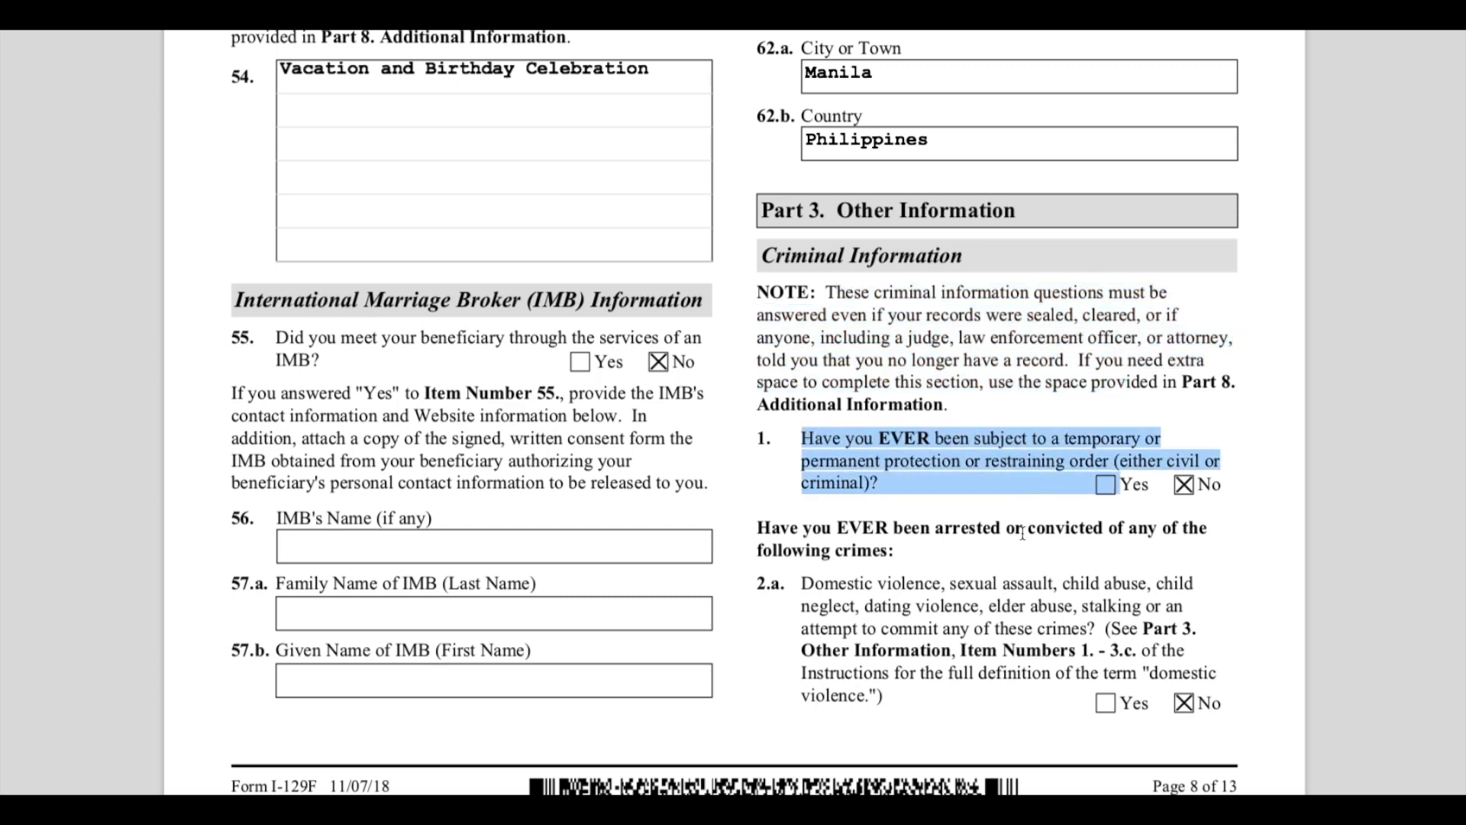
click(1029, 489)
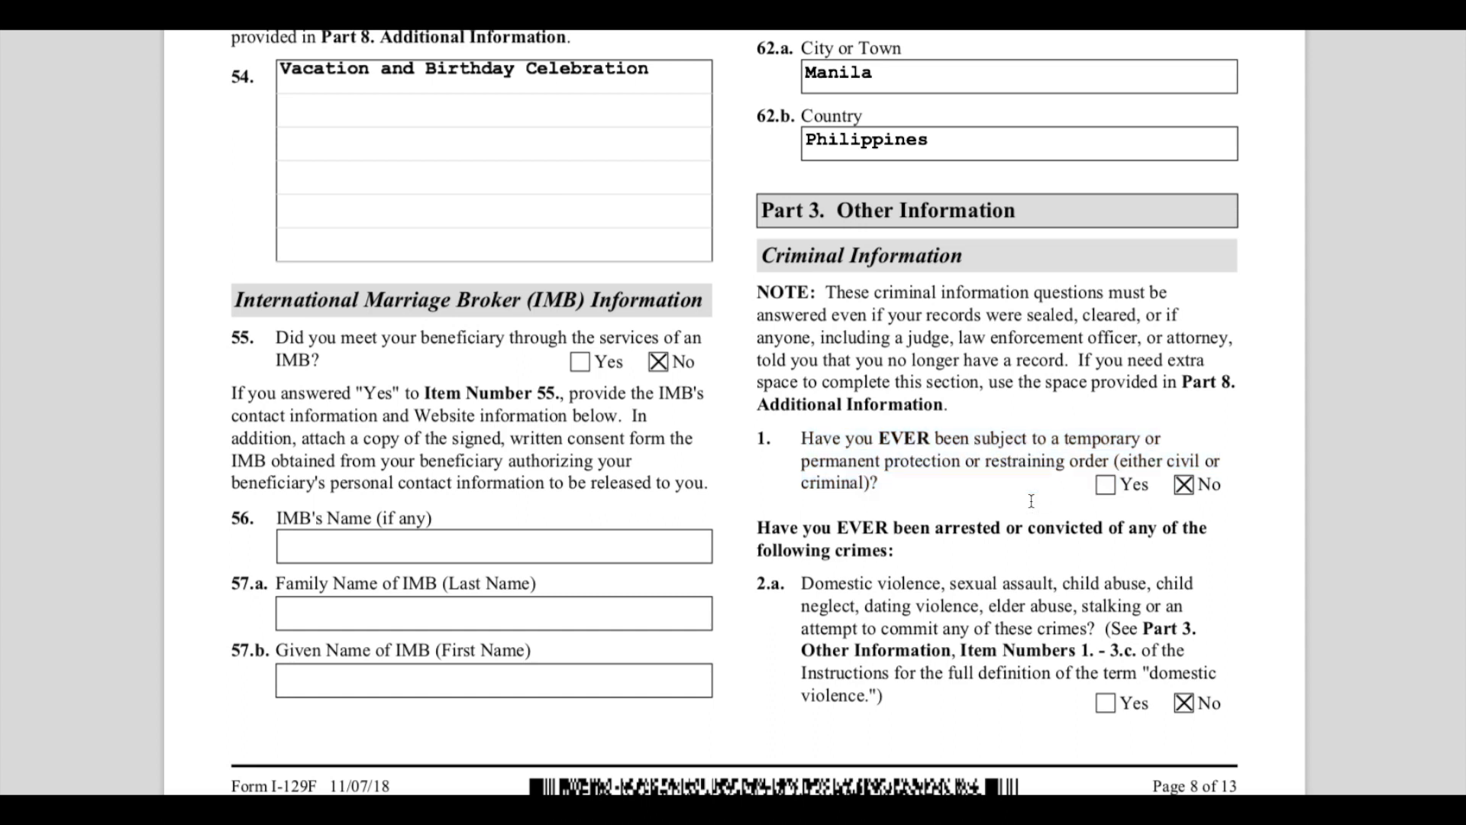
- Highlight the question on ever being arrested or convicted and item 2.a about domestic violence and related crimes
scroll(1175, 532, down, 1)
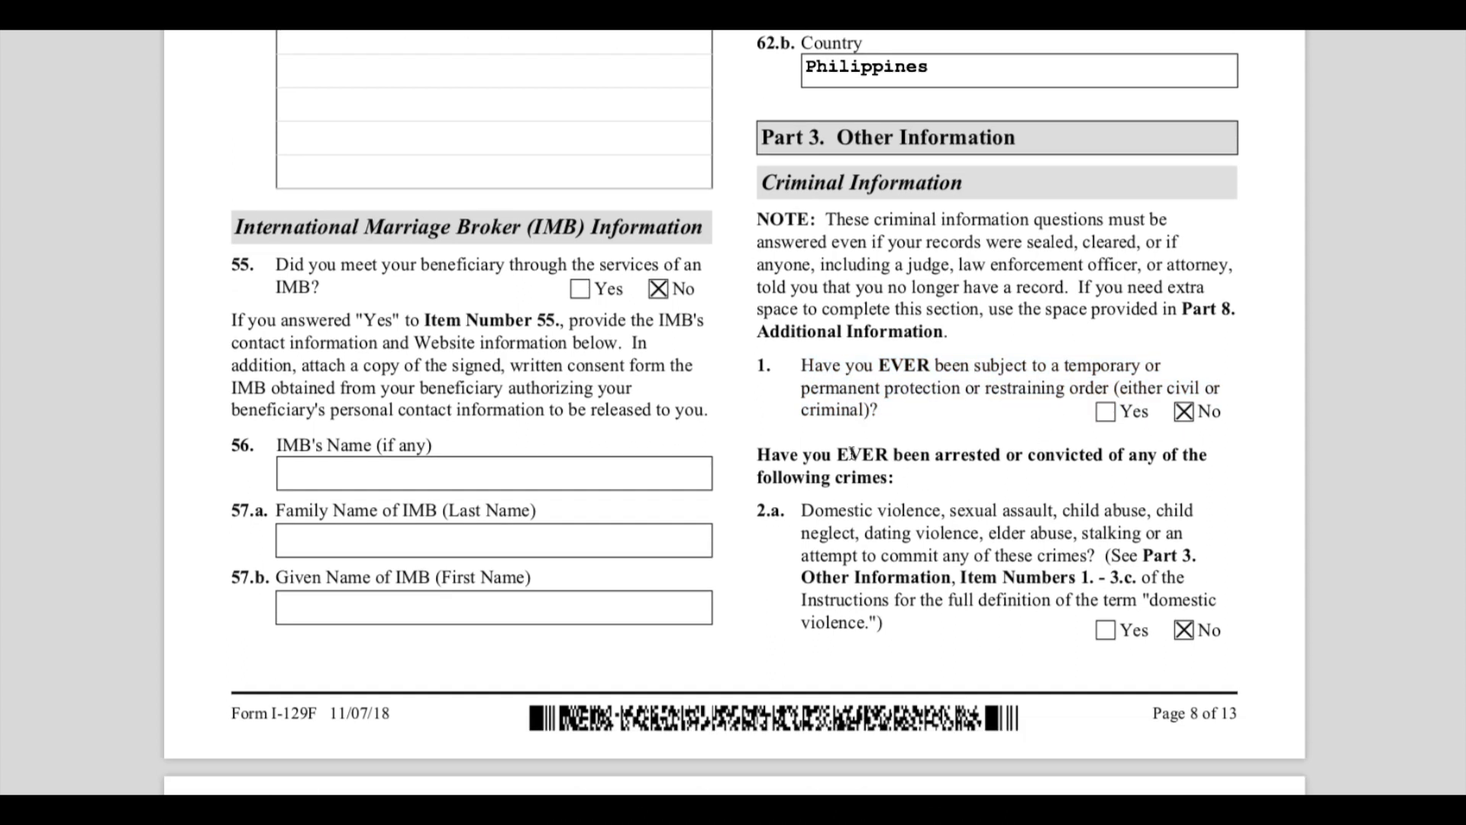
drag(850, 454, 966, 476)
scroll(1075, 526, down, 1)
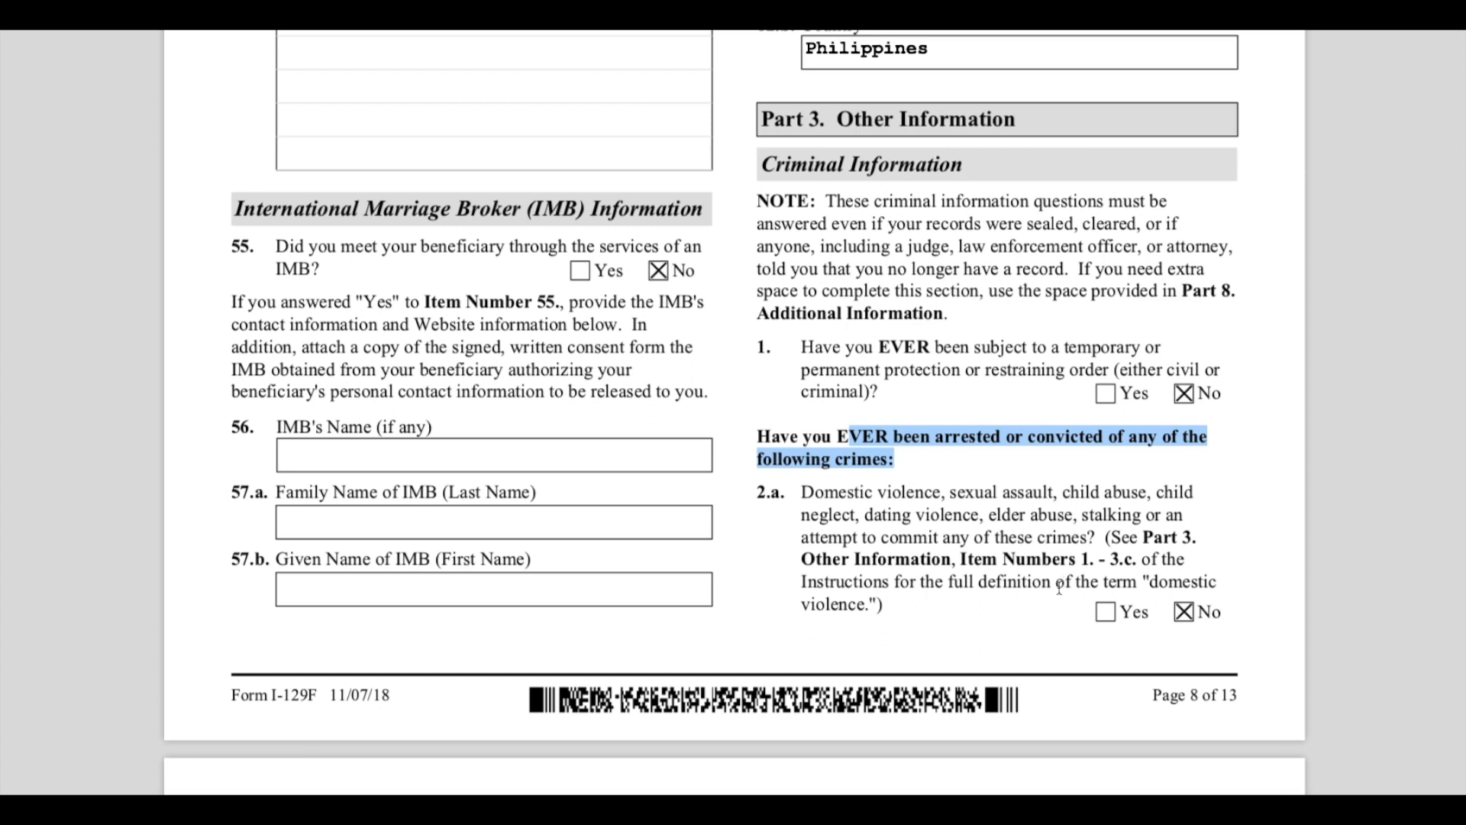
scroll(1063, 581, down, 1)
click(818, 442)
drag(818, 442, 1193, 442)
drag(884, 464, 1145, 463)
drag(927, 487, 980, 485)
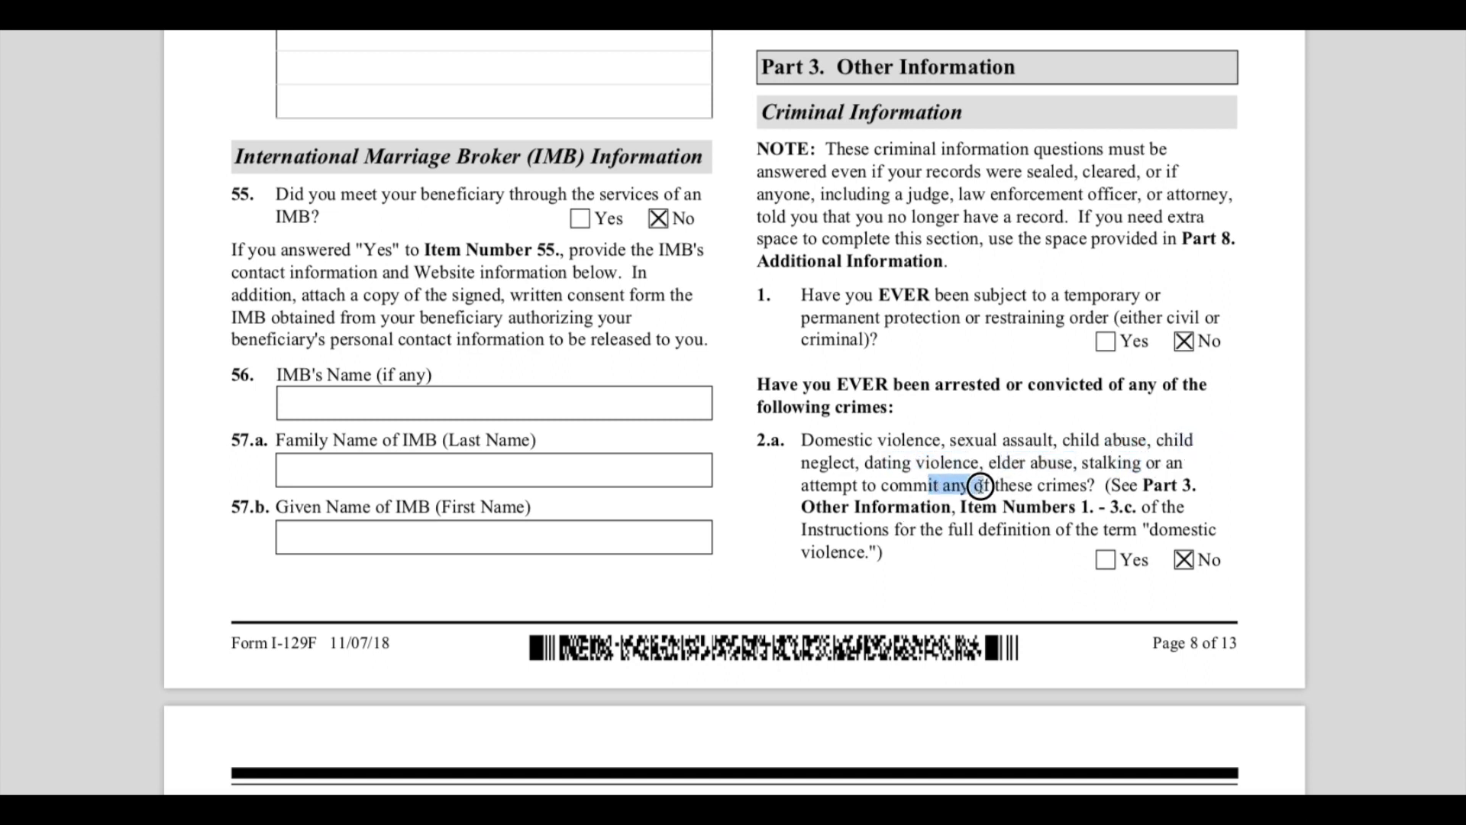
click(1068, 490)
- On page 9, highlight items 2.b and 2.c about serious crimes and controlled substance or alcohol arrests
scroll(1139, 604, down, 10)
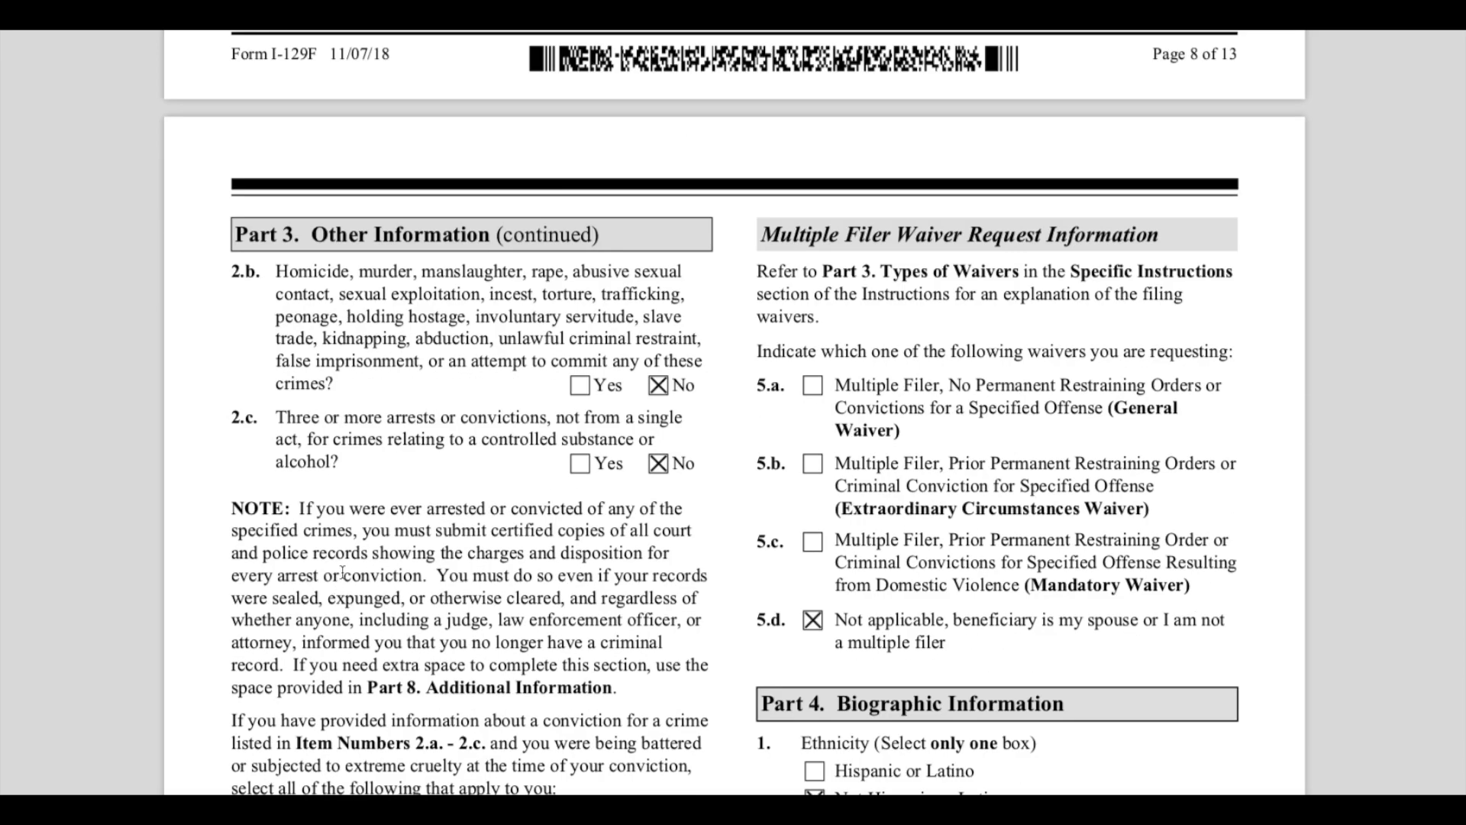
drag(277, 272, 688, 316)
click(704, 410)
drag(323, 420, 475, 456)
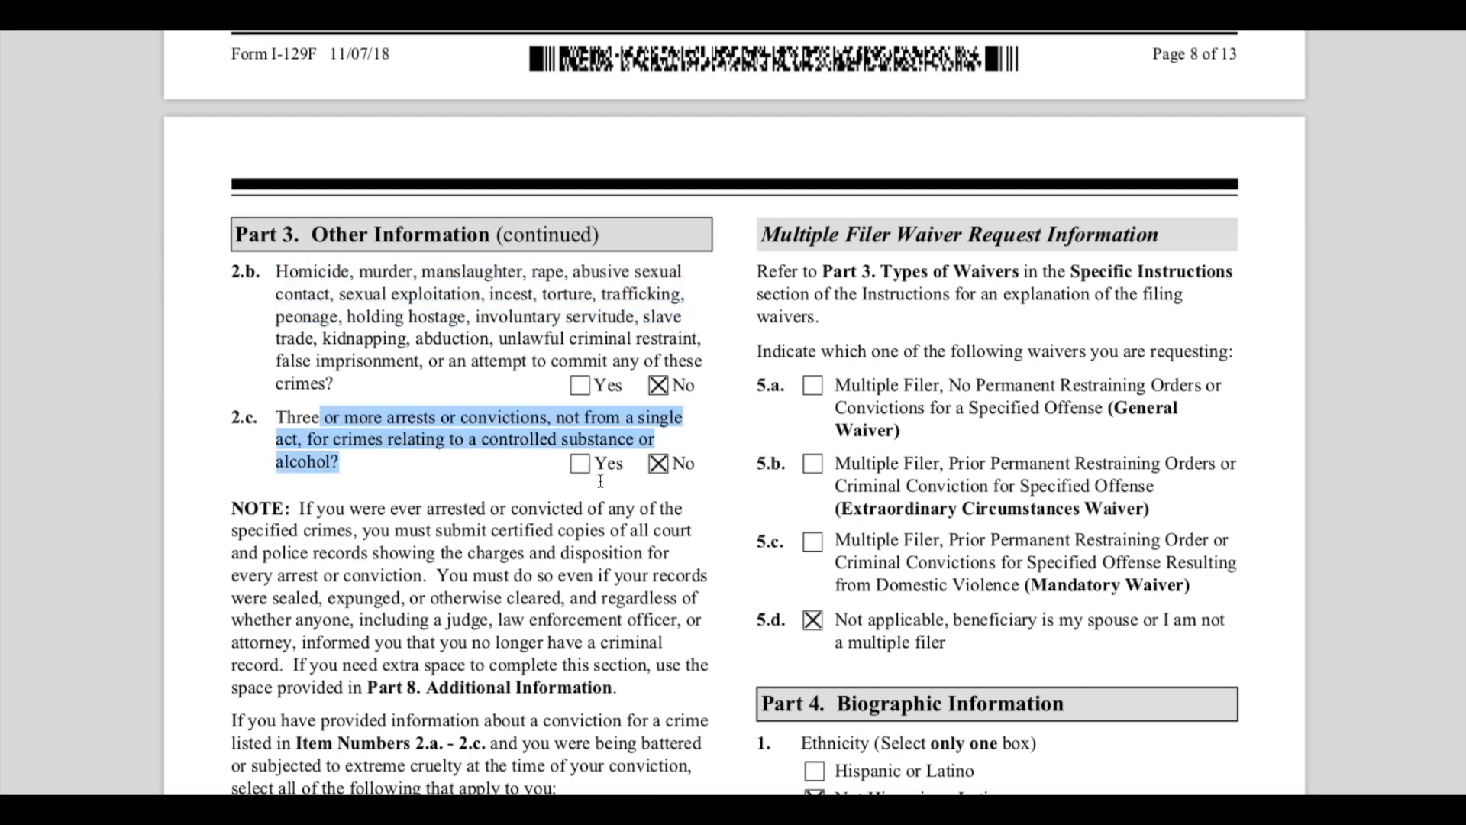
click(699, 489)
- Highlight the note requiring certified court and police records for any arrest or conviction
scroll(711, 612, down, 3)
drag(326, 335, 633, 437)
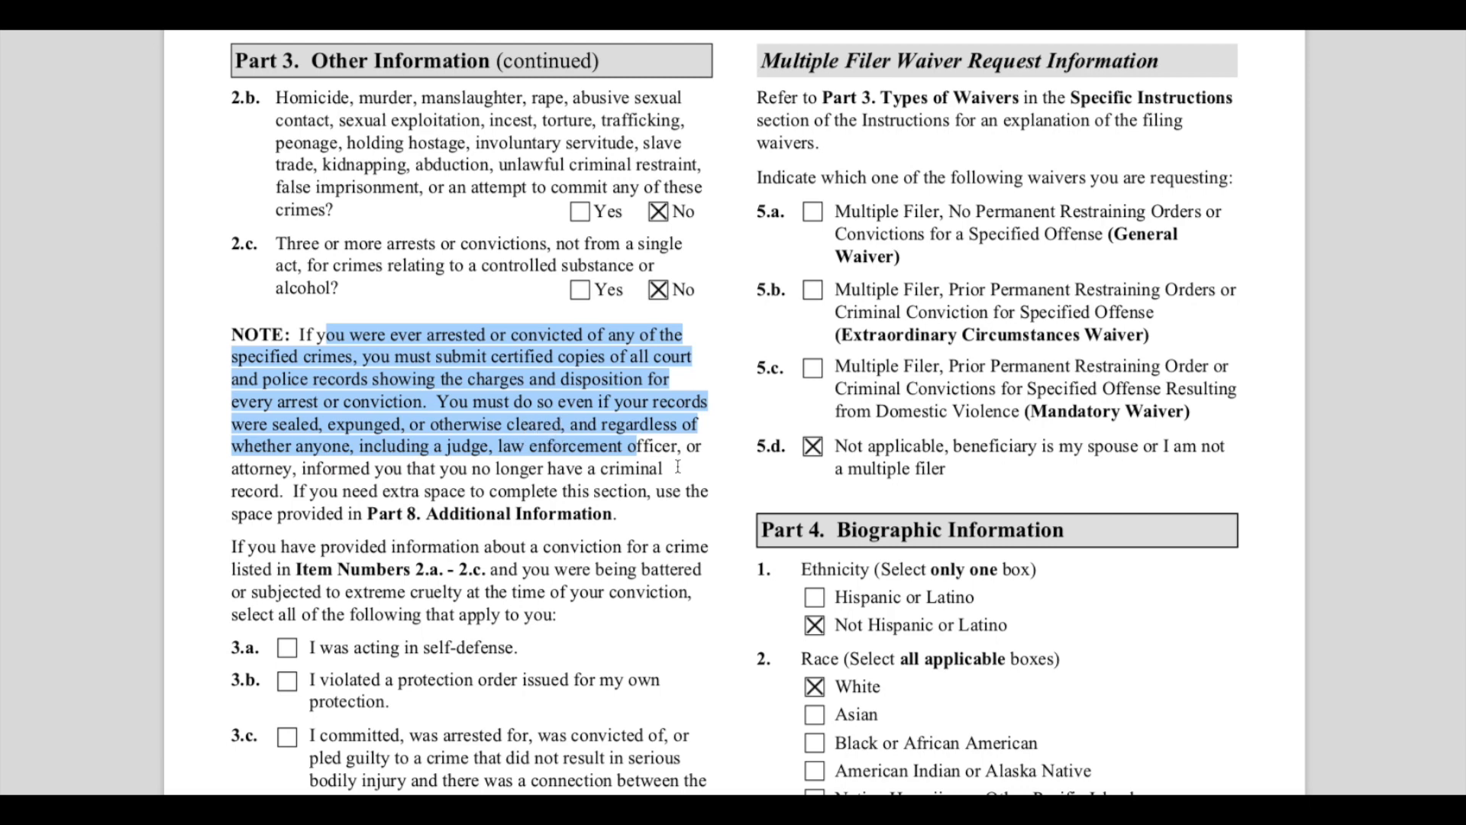
drag(302, 468, 496, 469)
click(668, 511)
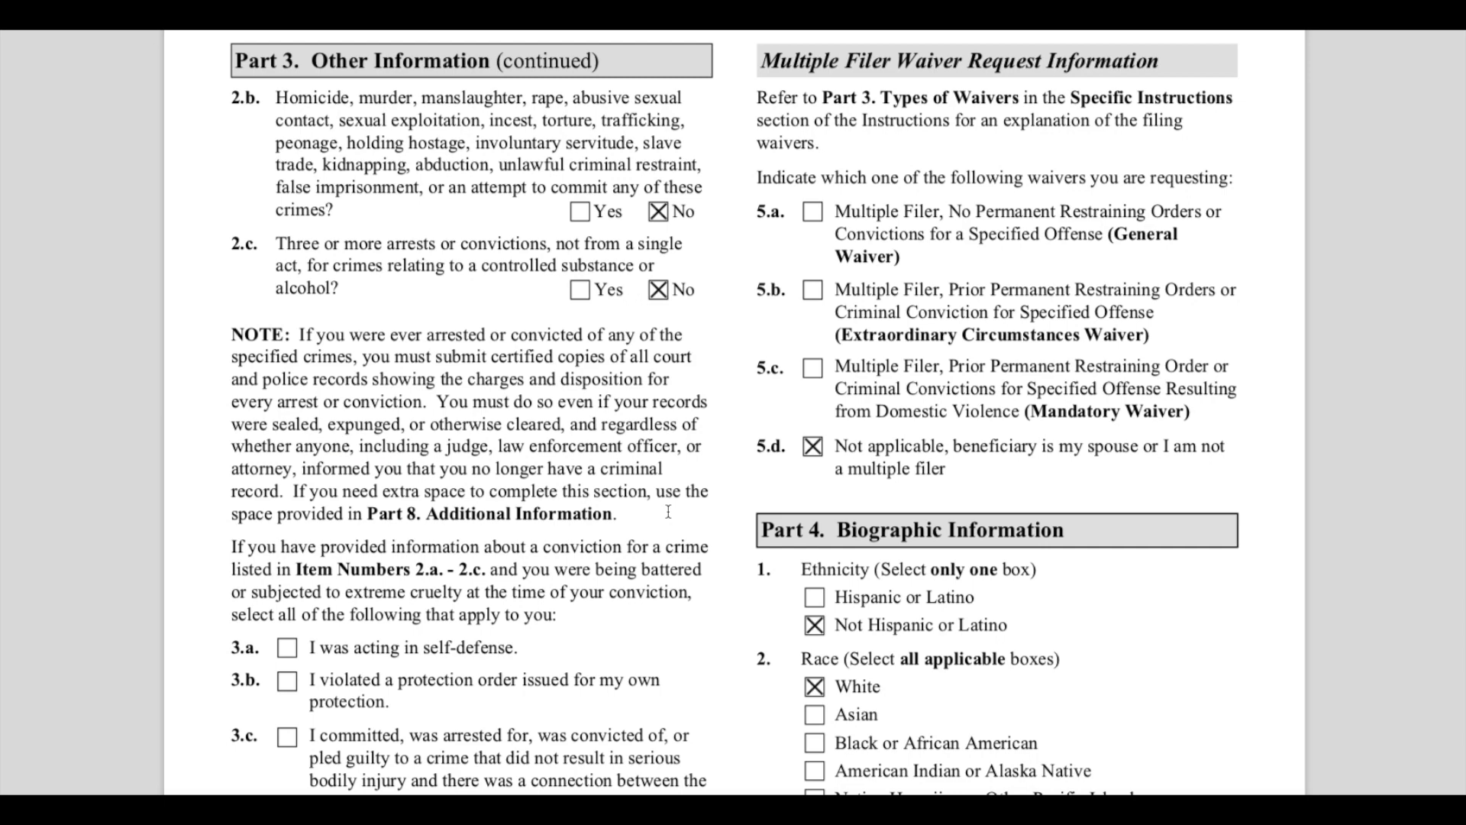
- Highlight the instruction for items 3.a to 3.c on convictions while being battered or subjected to extreme cruelty
scroll(668, 511, down, 5)
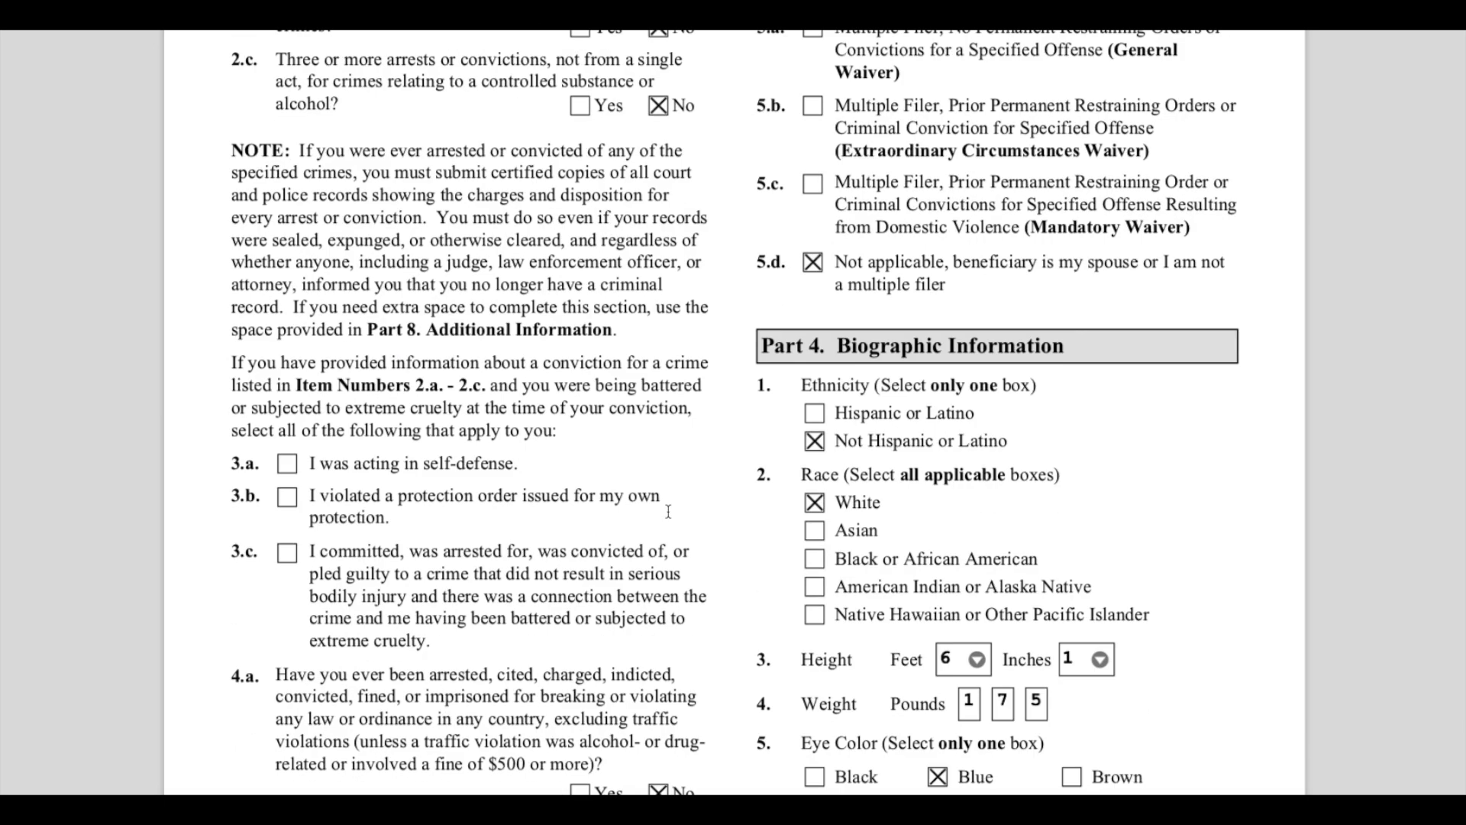
click(235, 358)
drag(235, 359, 657, 434)
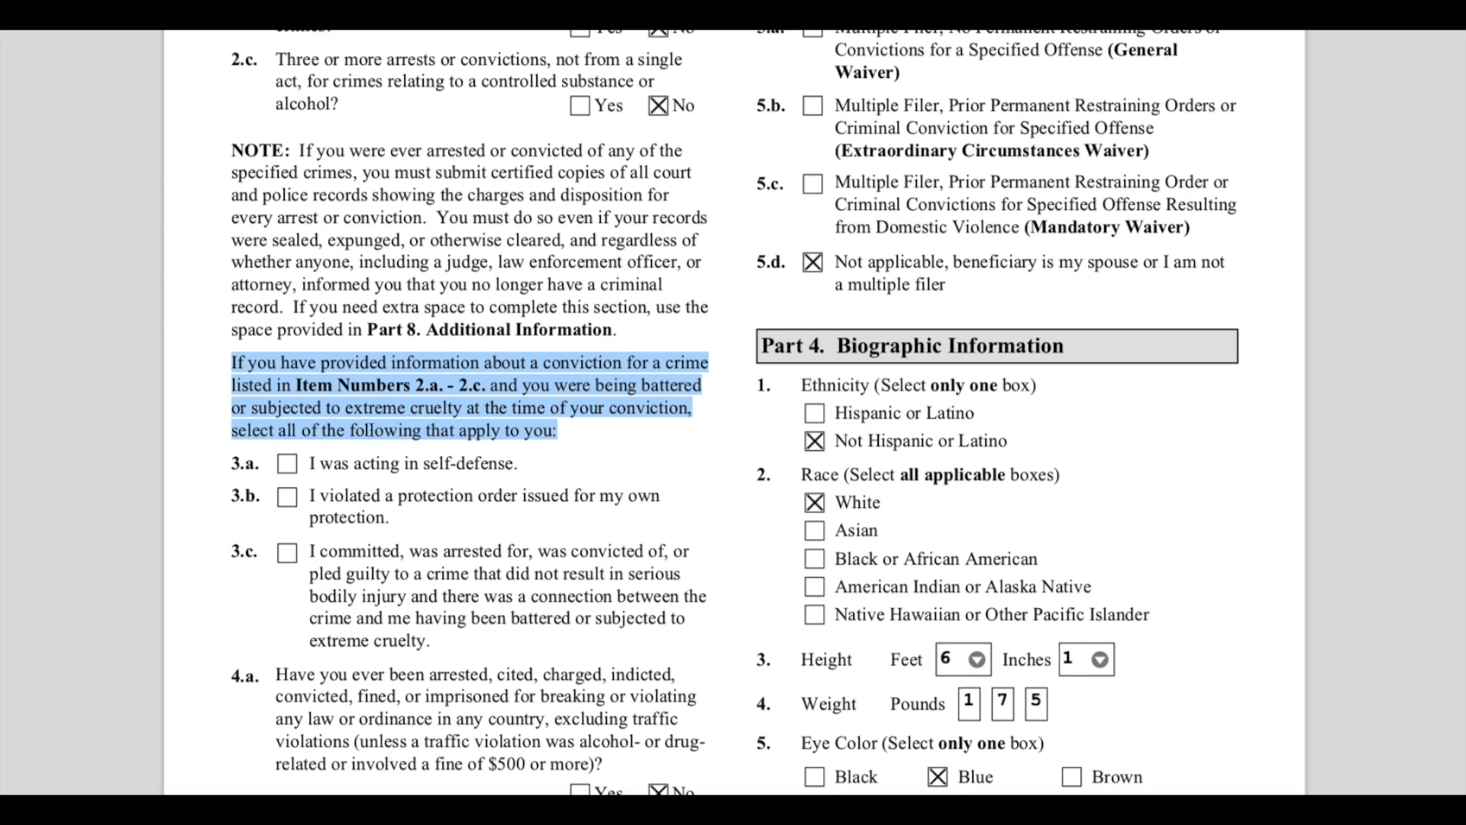
click(589, 434)
- Highlight item 4.a on arrests, citations or fines and the 4.b explanation instructions
scroll(595, 436, down, 3)
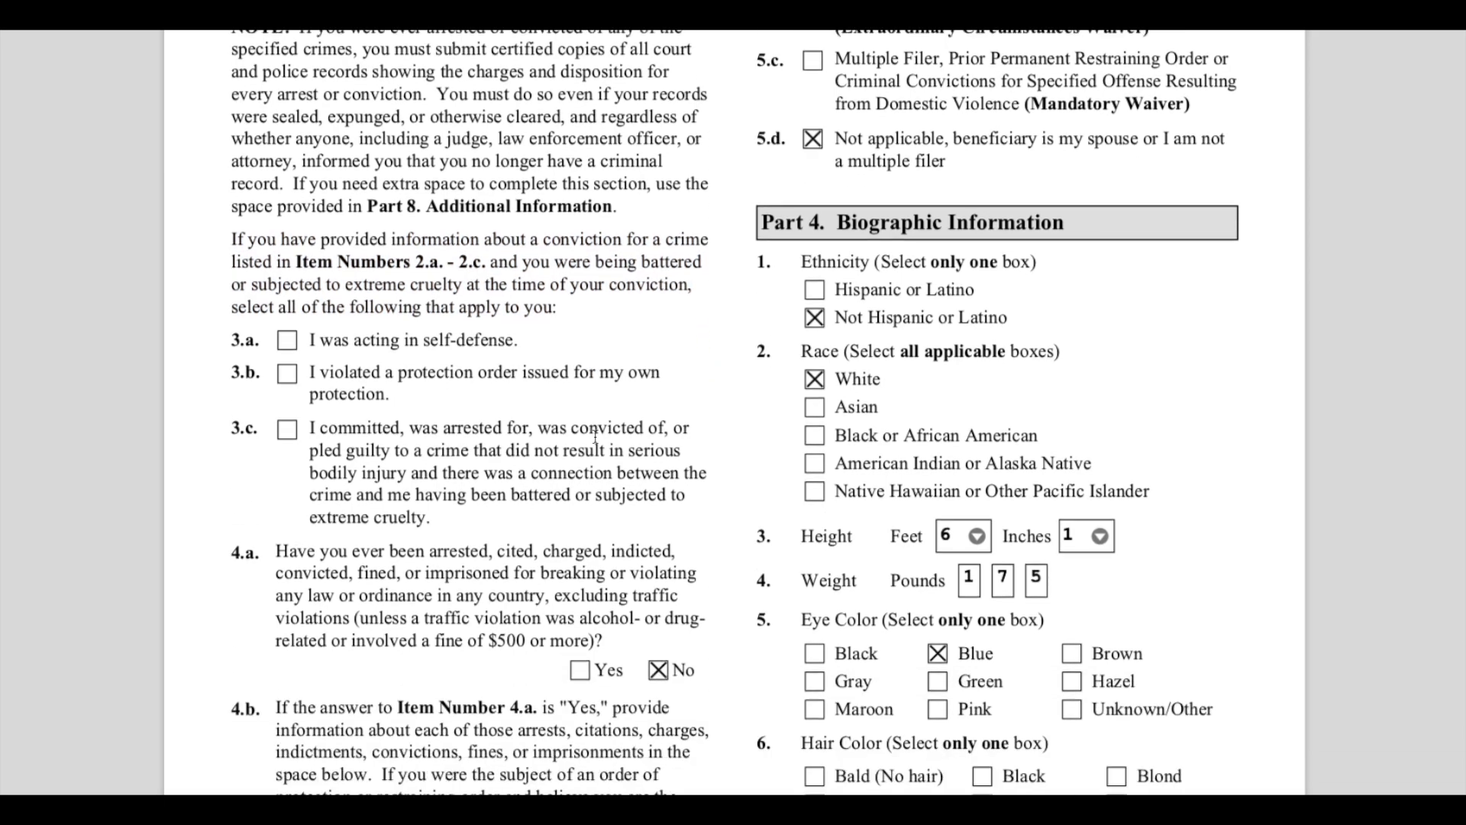
scroll(595, 436, down, 4)
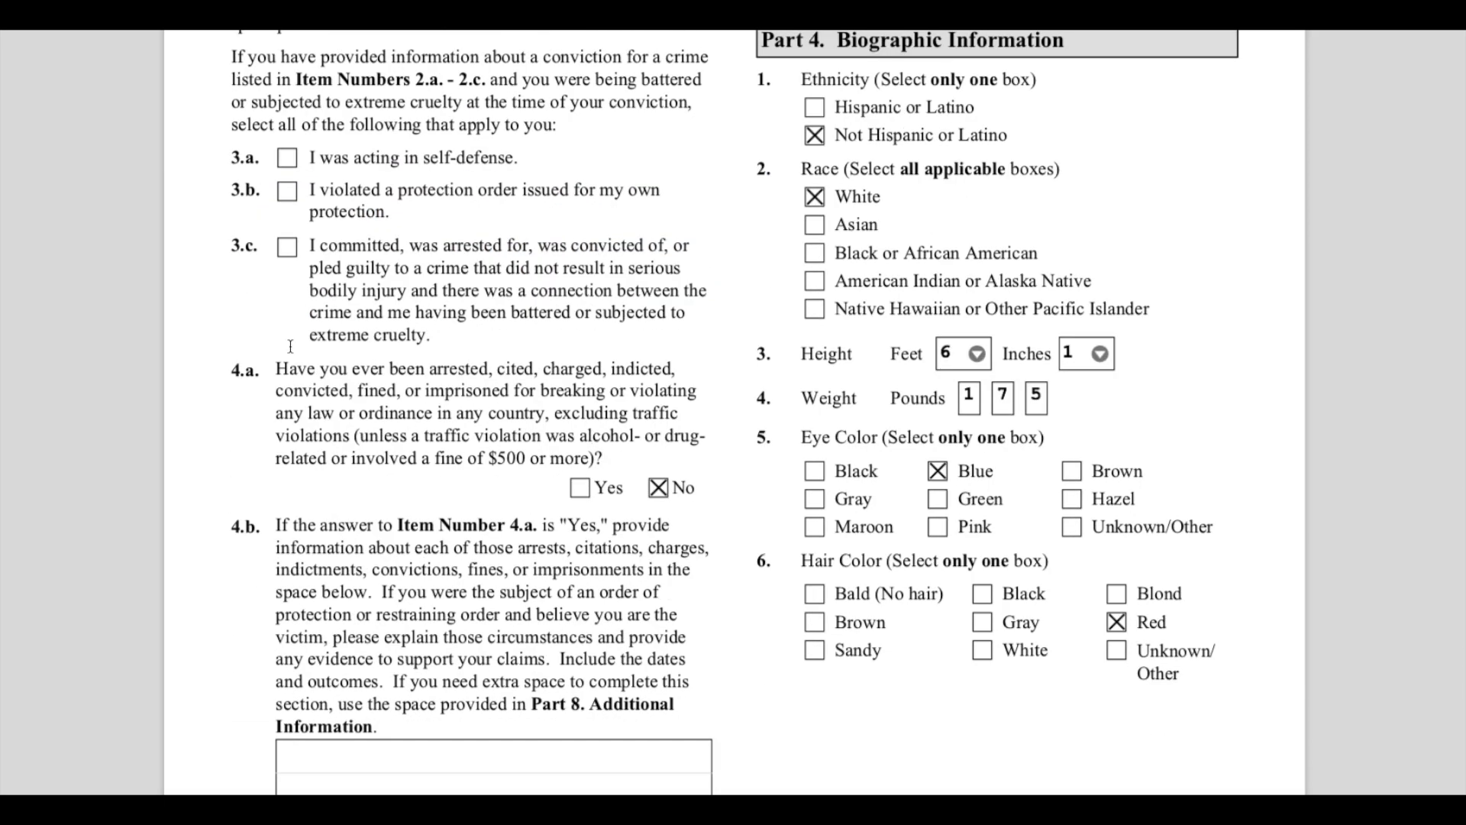
drag(291, 370, 715, 457)
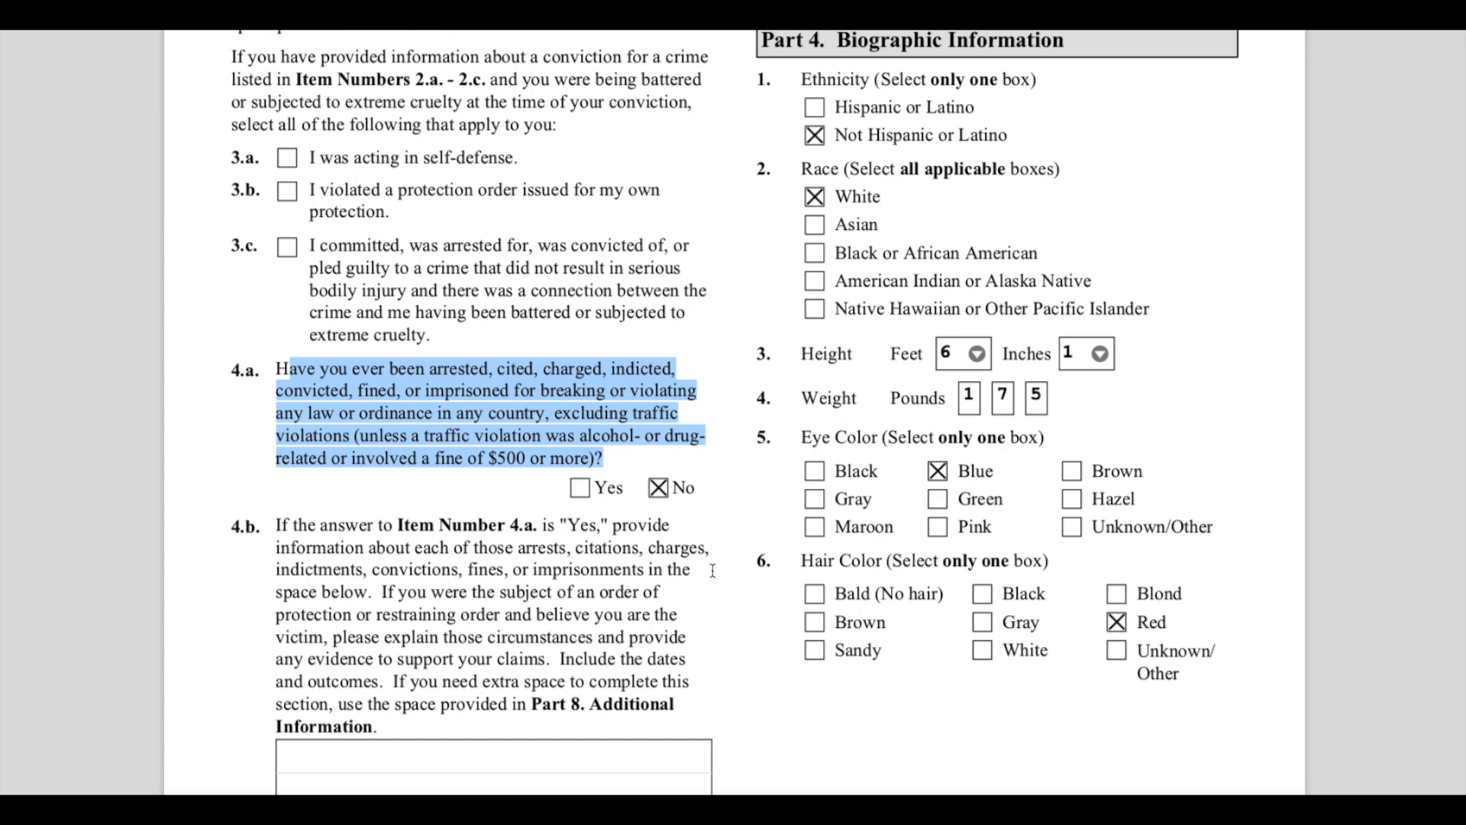
click(684, 529)
scroll(687, 519, down, 3)
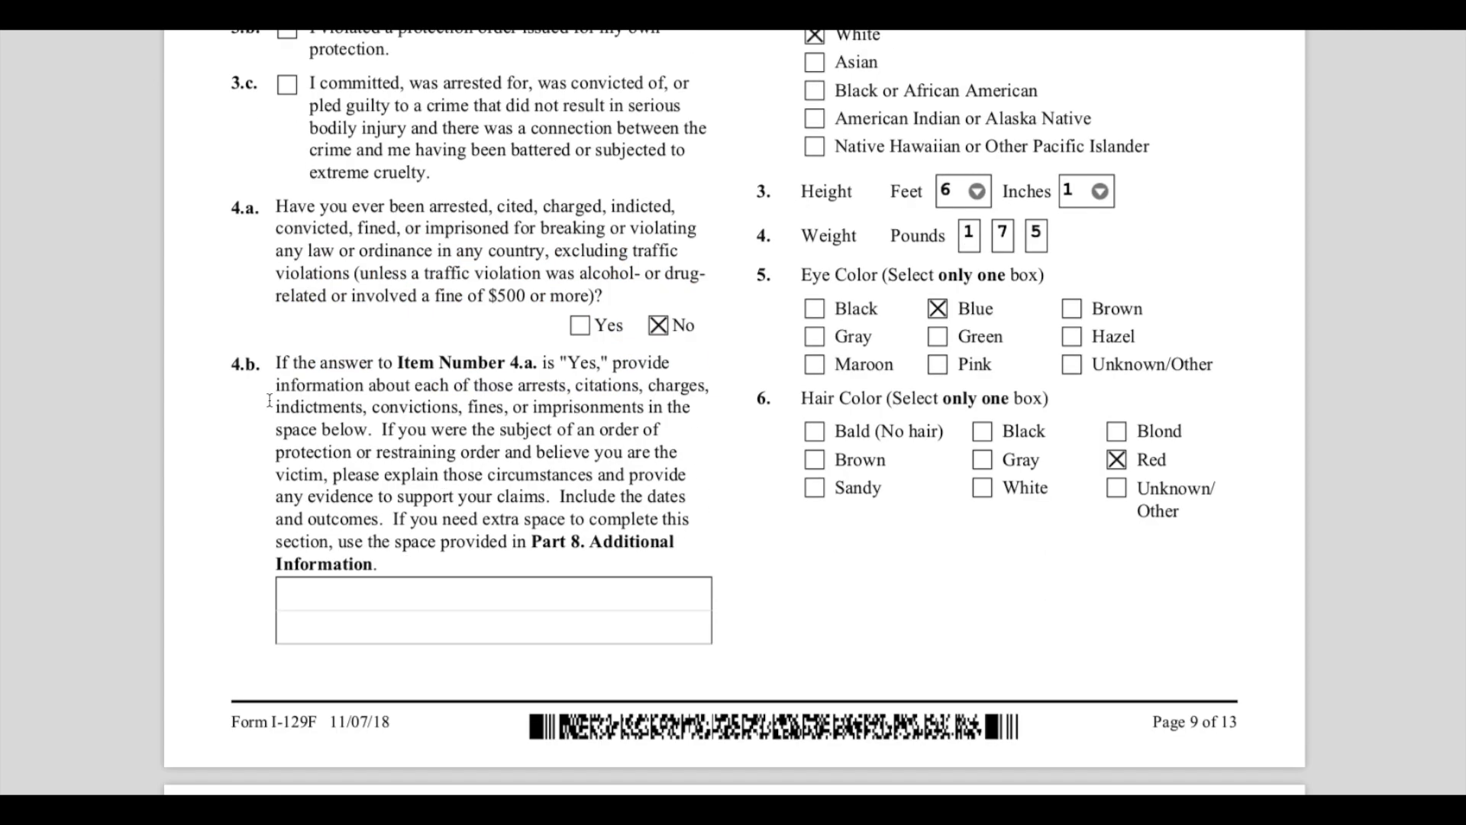
drag(277, 364, 714, 522)
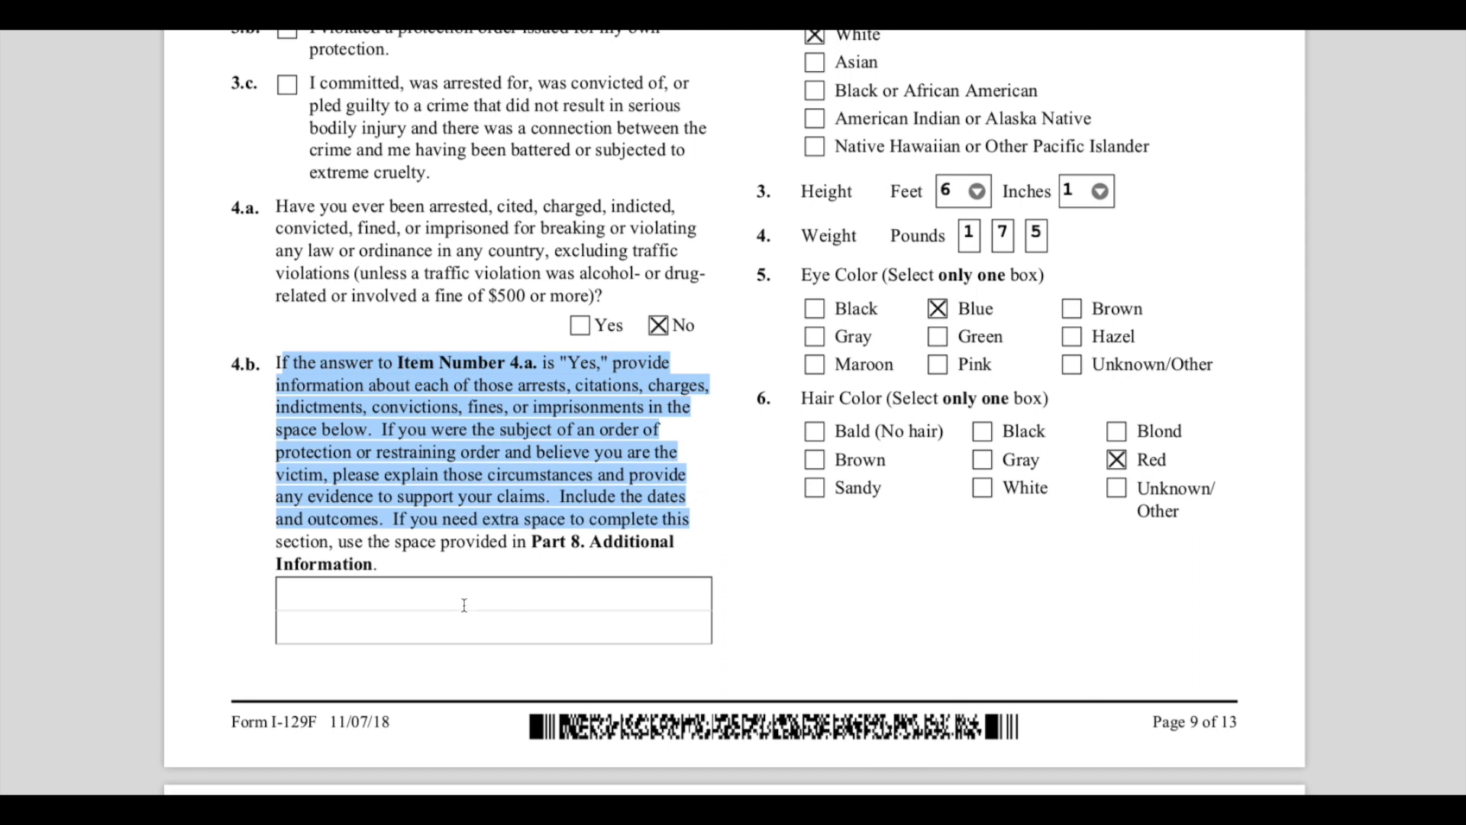
- Highlight the Multiple Filer Waiver Request Information section, its waiver options and the 5.d Not applicable choice
scroll(806, 606, up, 10)
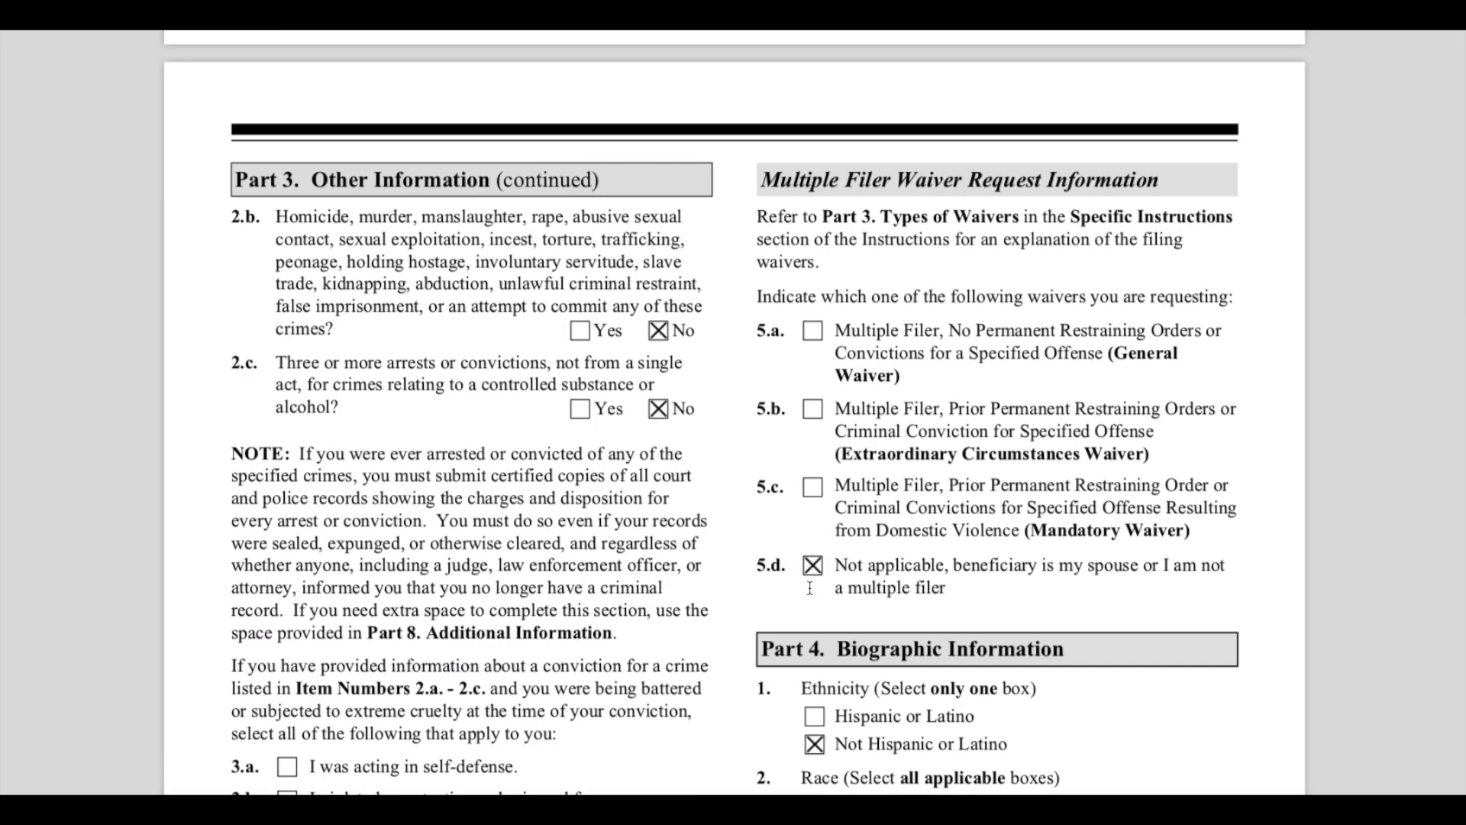
drag(762, 179, 1176, 190)
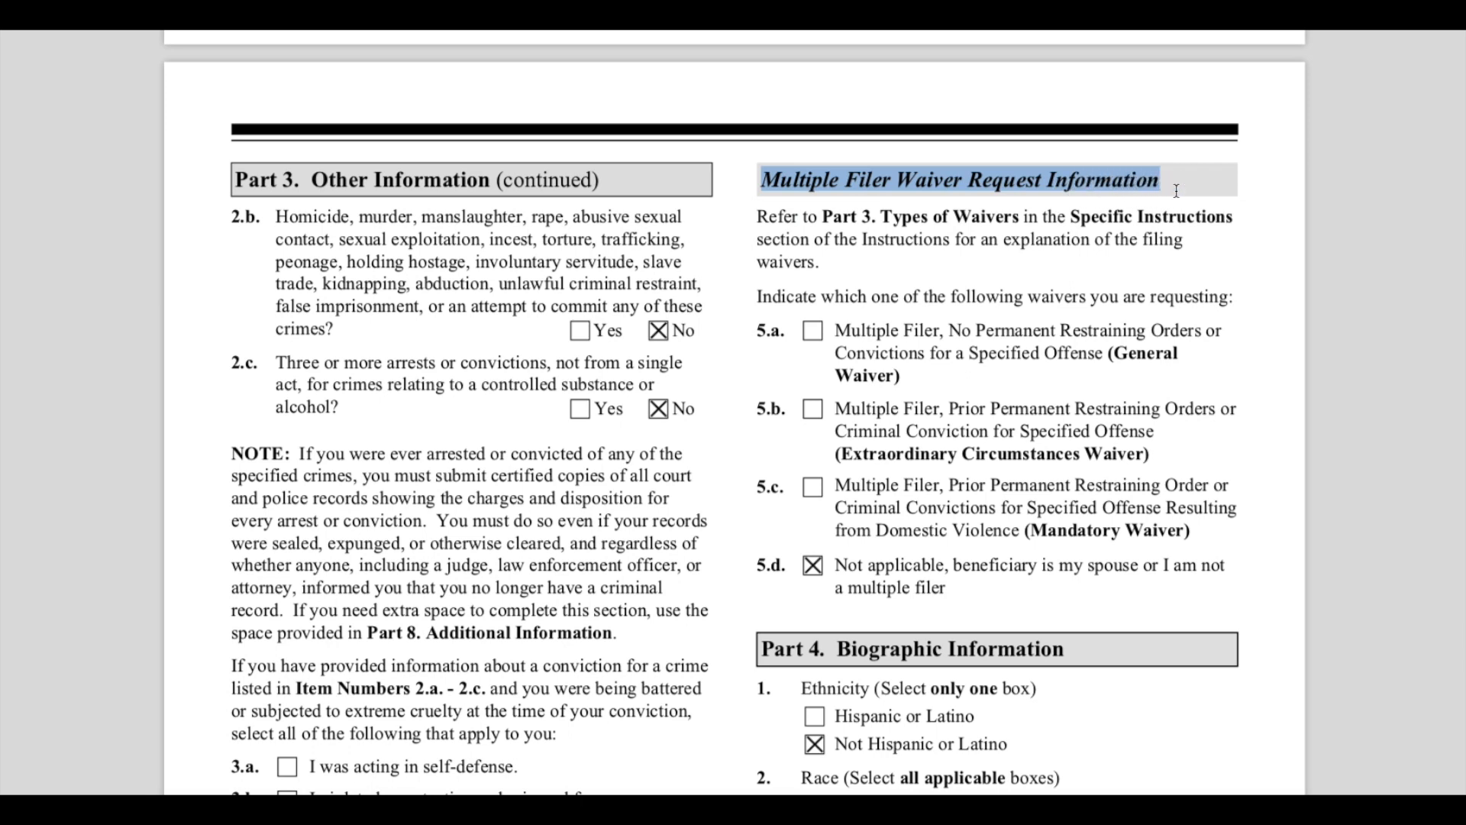
click(1188, 279)
drag(759, 298, 1241, 313)
drag(851, 330, 1218, 330)
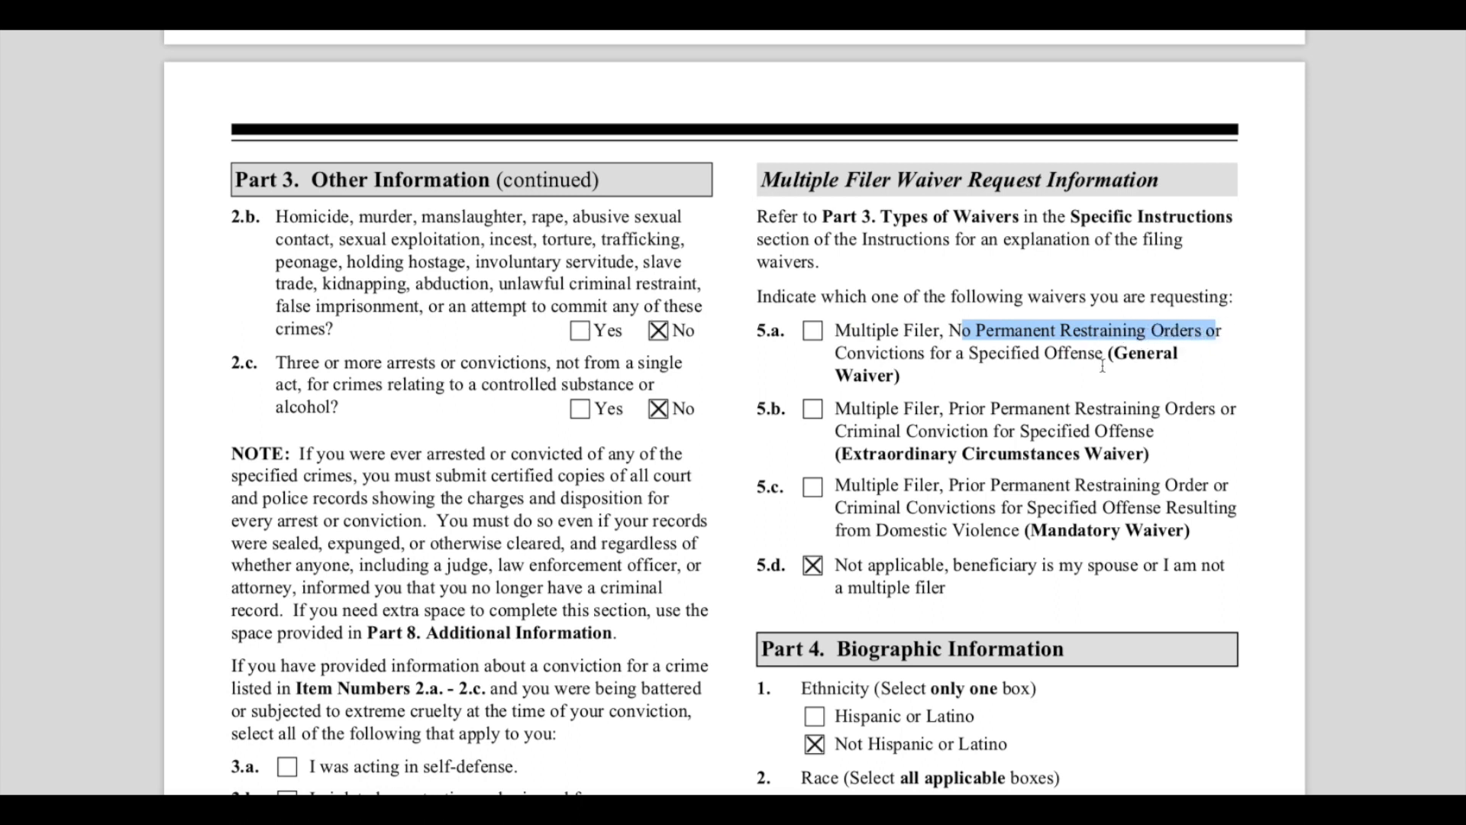
drag(888, 357, 1101, 359)
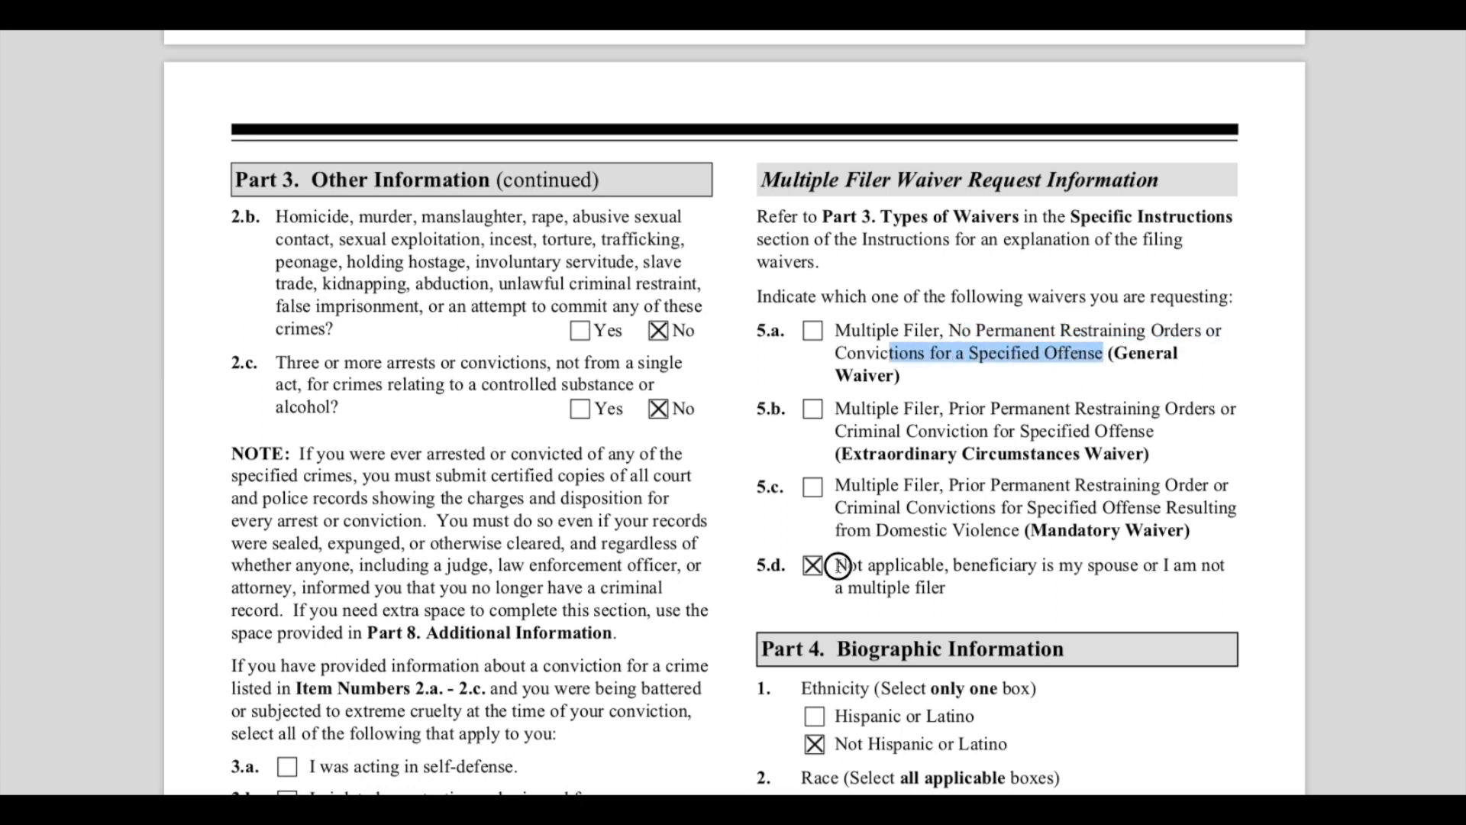
drag(839, 569, 967, 582)
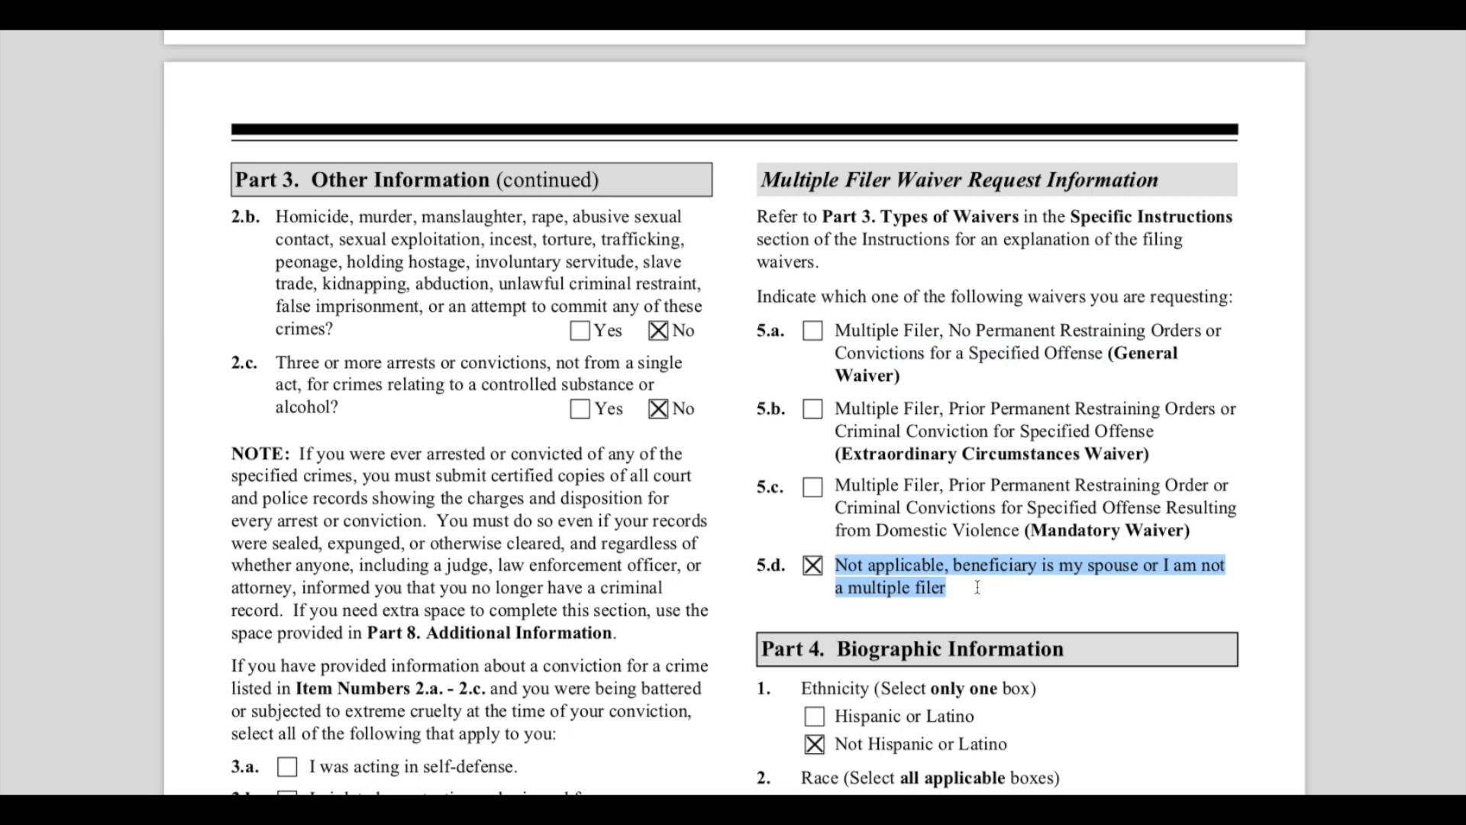
click(978, 588)
drag(963, 569, 1218, 591)
- Highlight the Part 4 Biographic Information heading and the Ethnicity item marked Not Hispanic or Latino
scroll(1219, 592, down, 2)
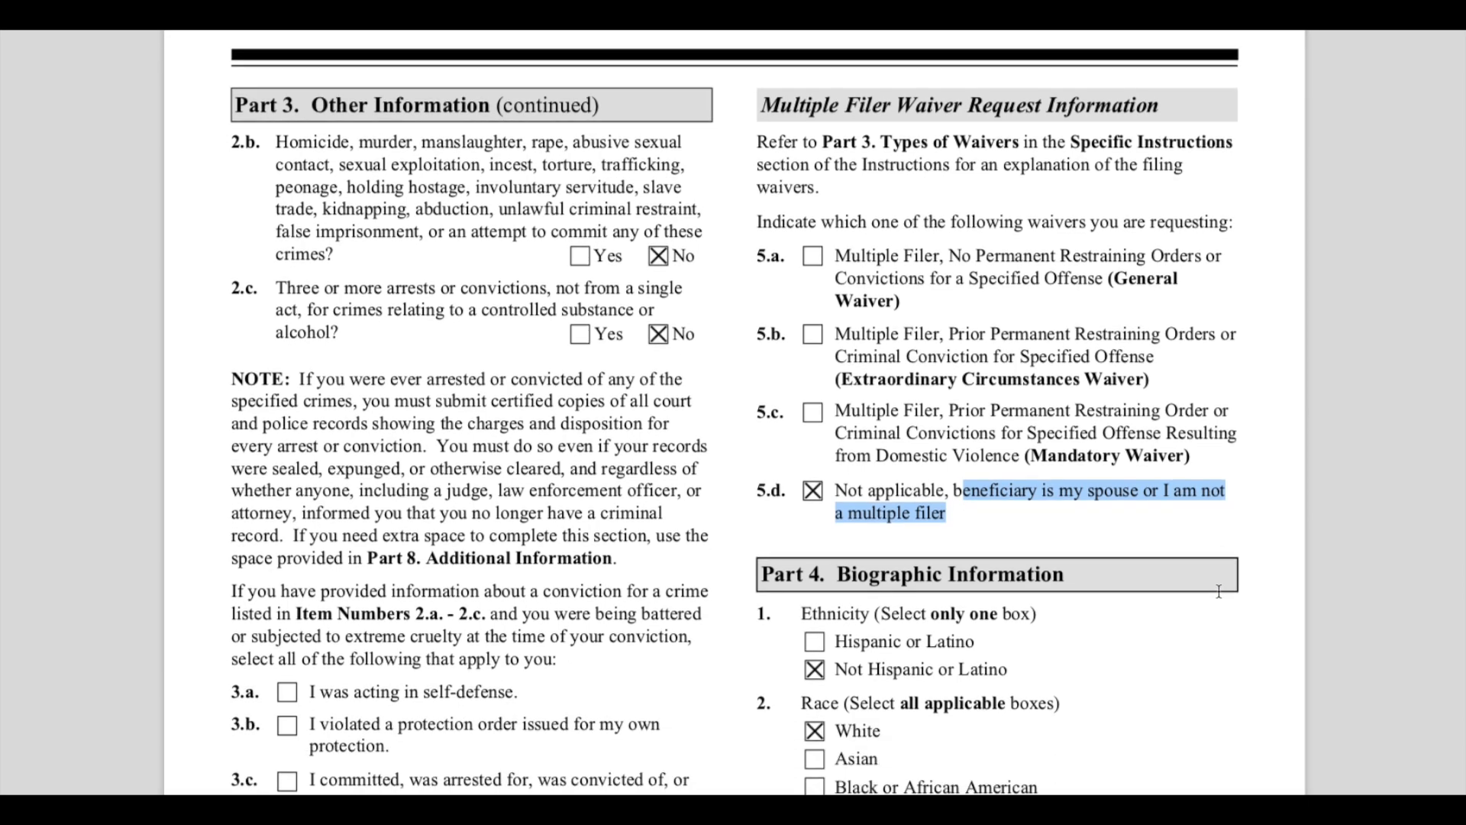
scroll(1218, 592, down, 6)
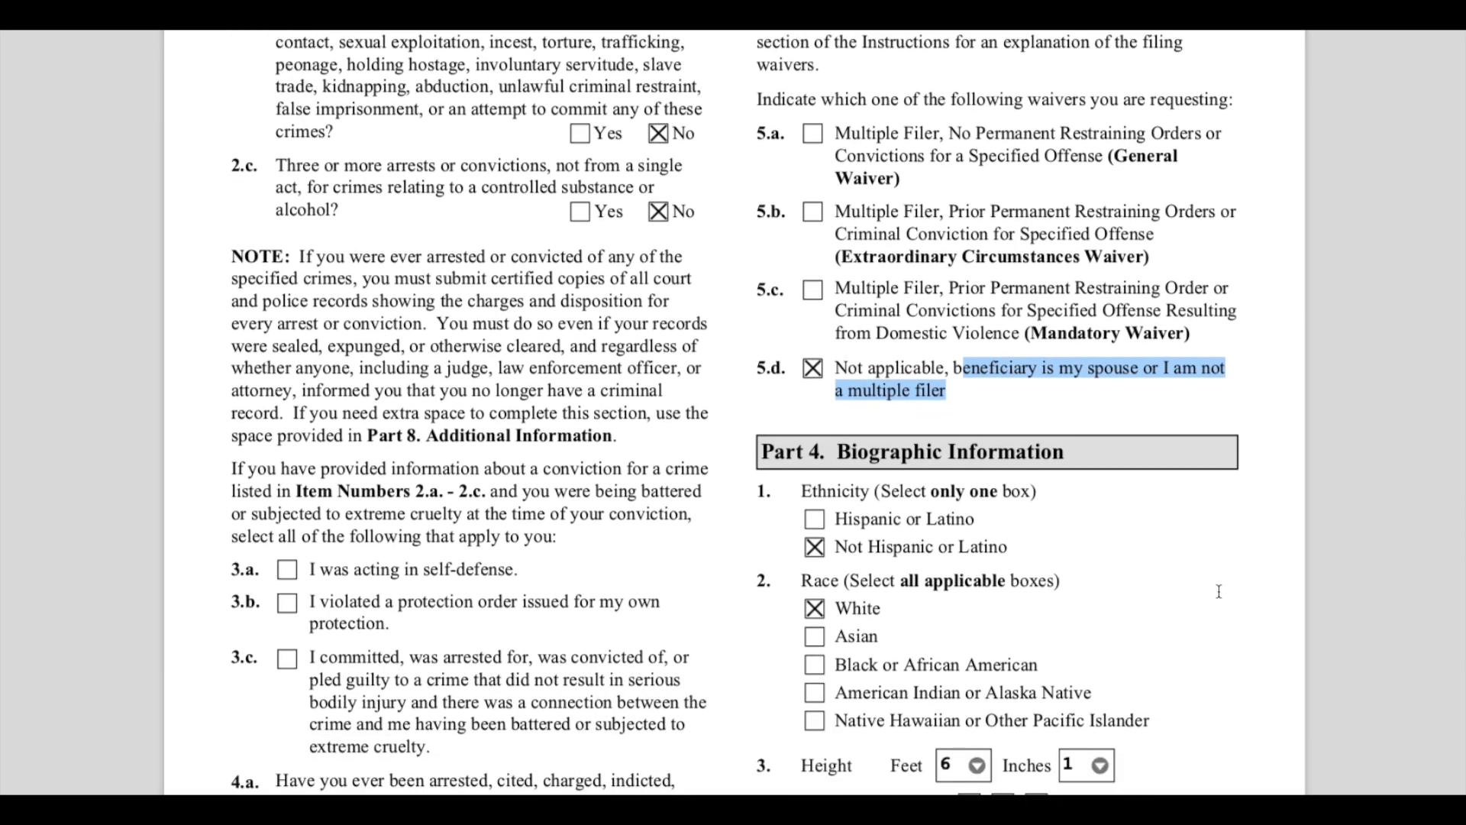
scroll(1207, 574, down, 3)
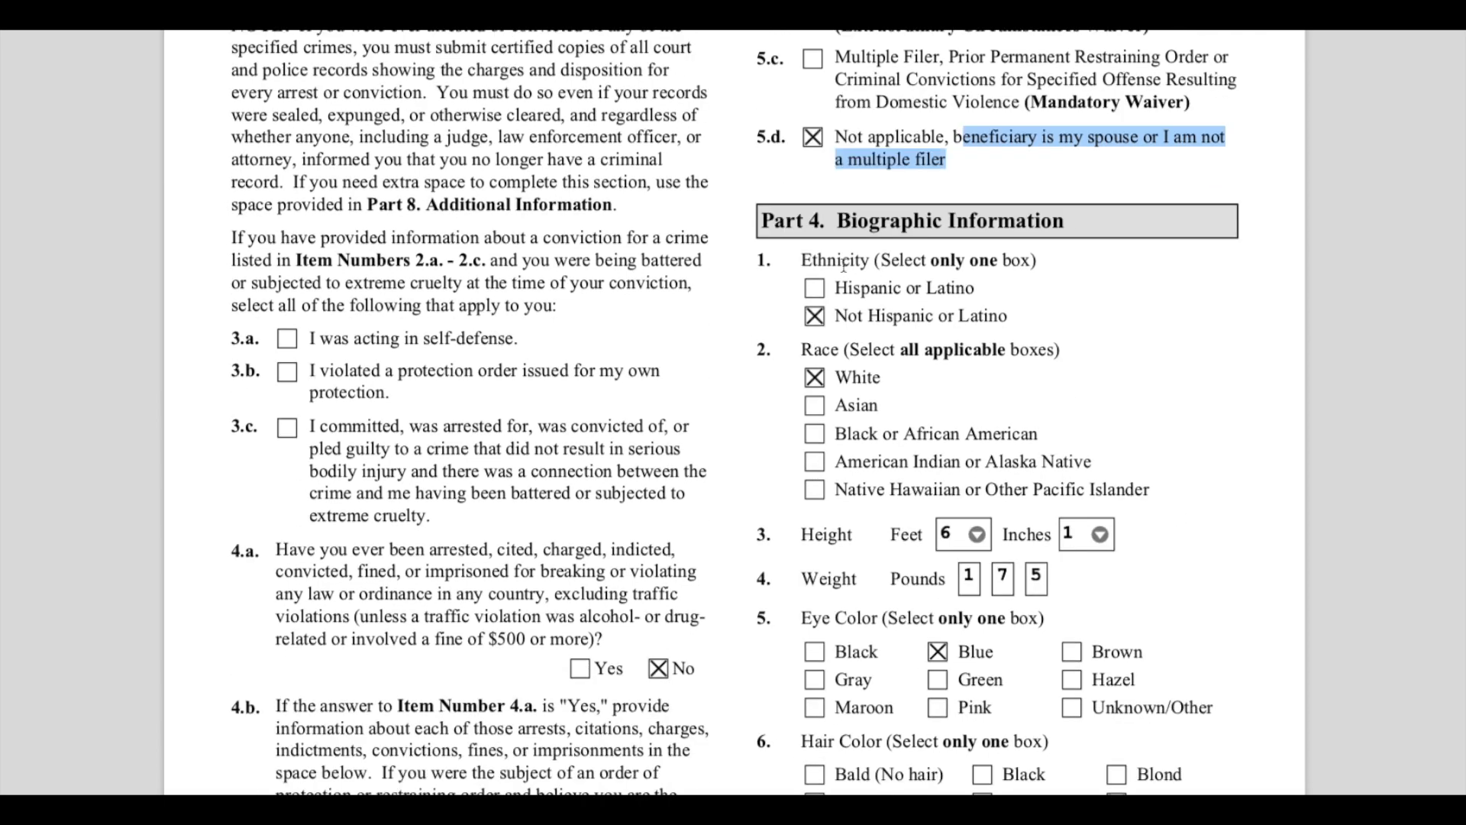
drag(760, 220, 1052, 226)
click(1114, 324)
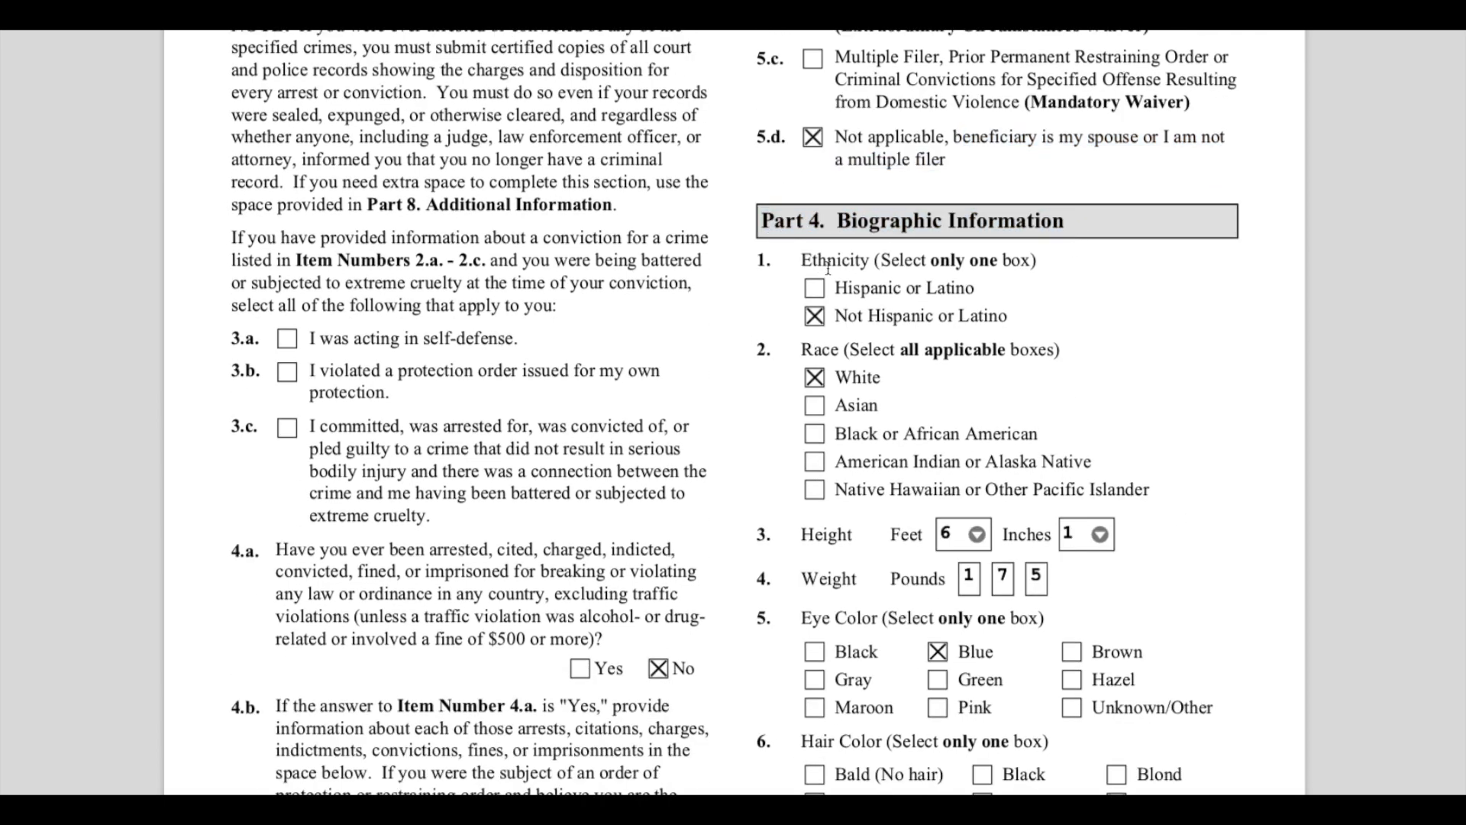
drag(801, 260, 877, 261)
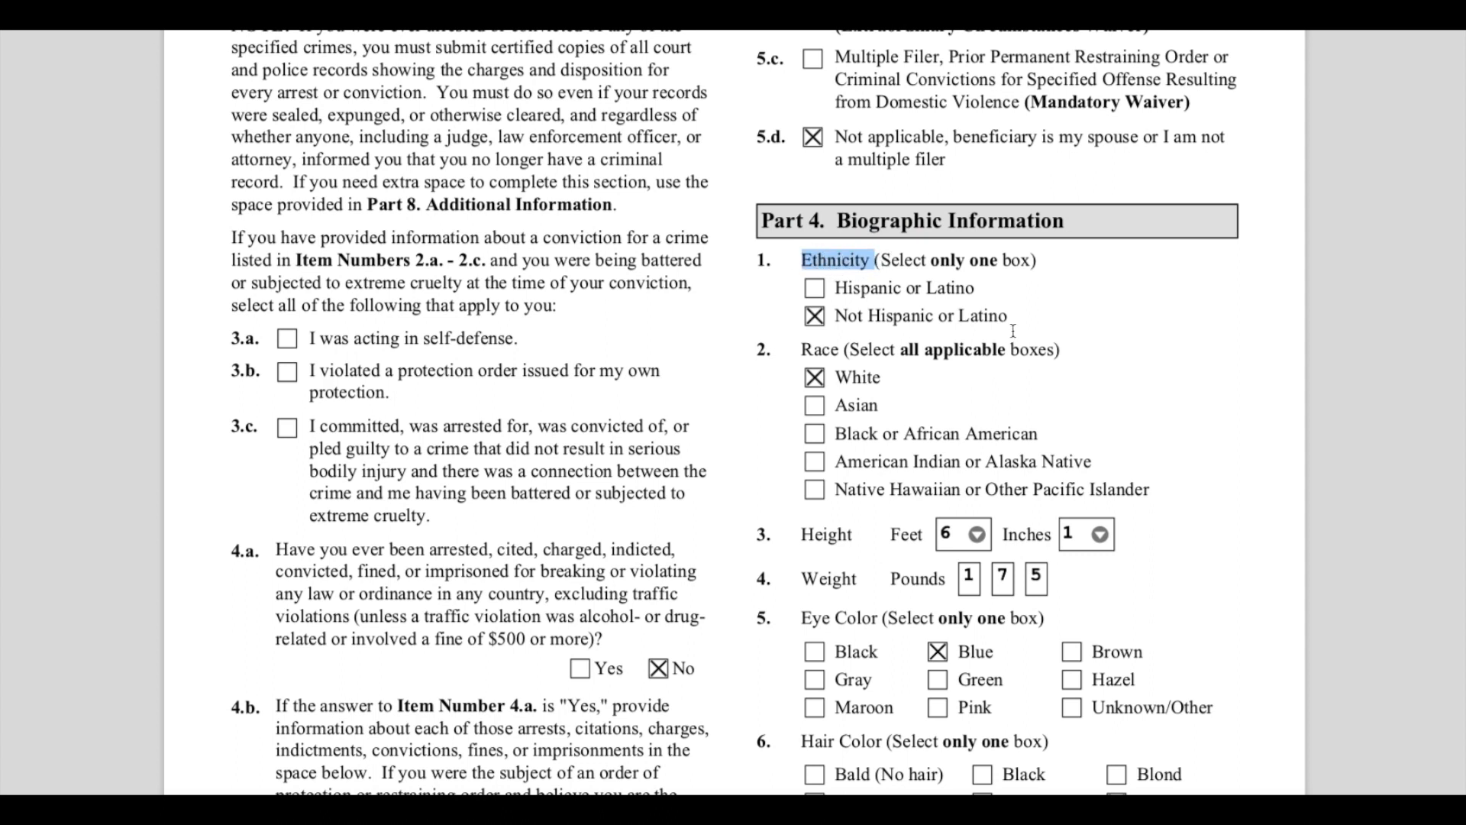
drag(838, 316, 1013, 320)
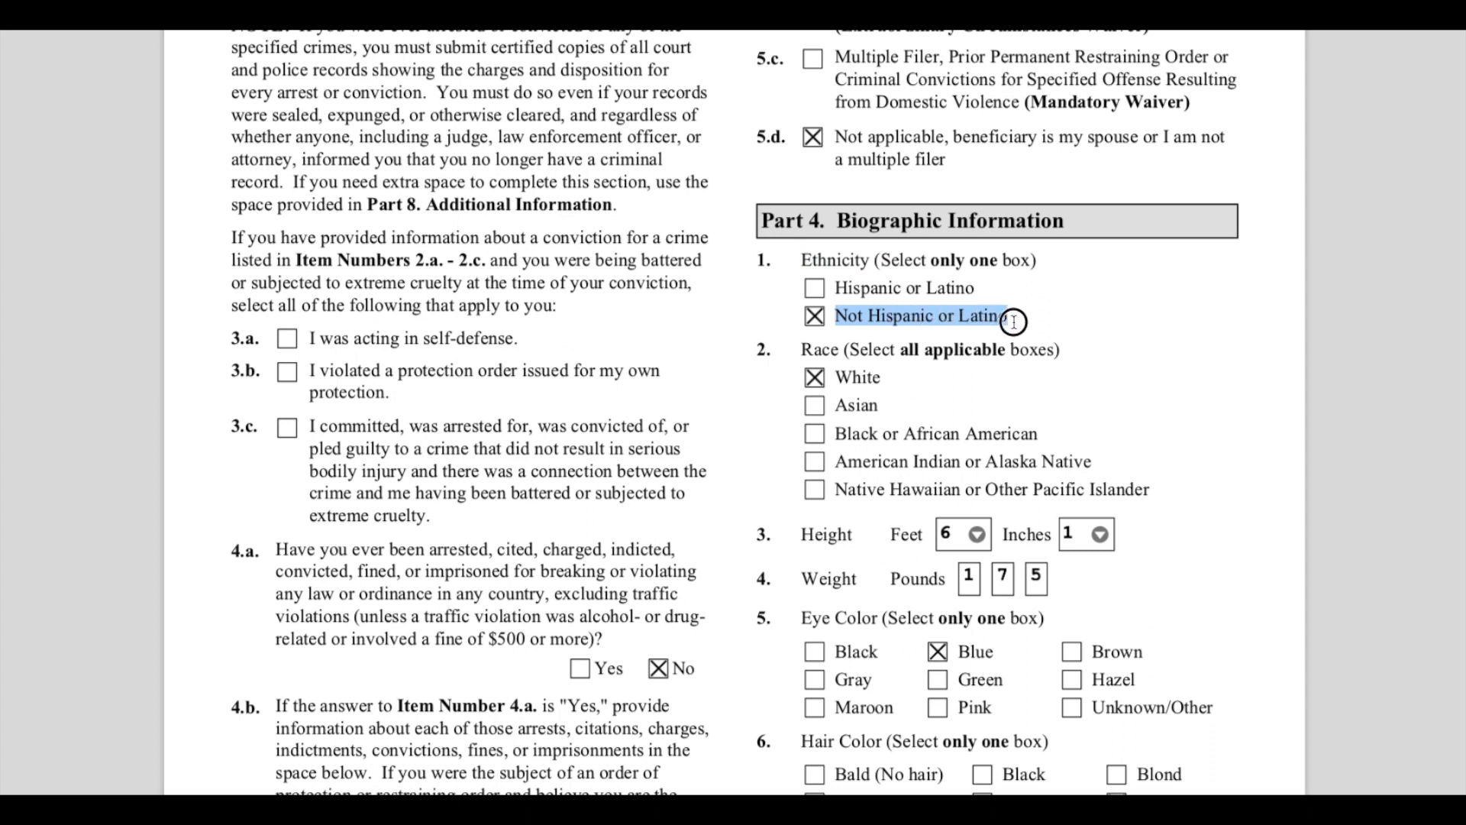
- Highlight Part 4 item 2 on race, the White choice and the other race options below it
click(1077, 418)
scroll(1077, 419, down, 2)
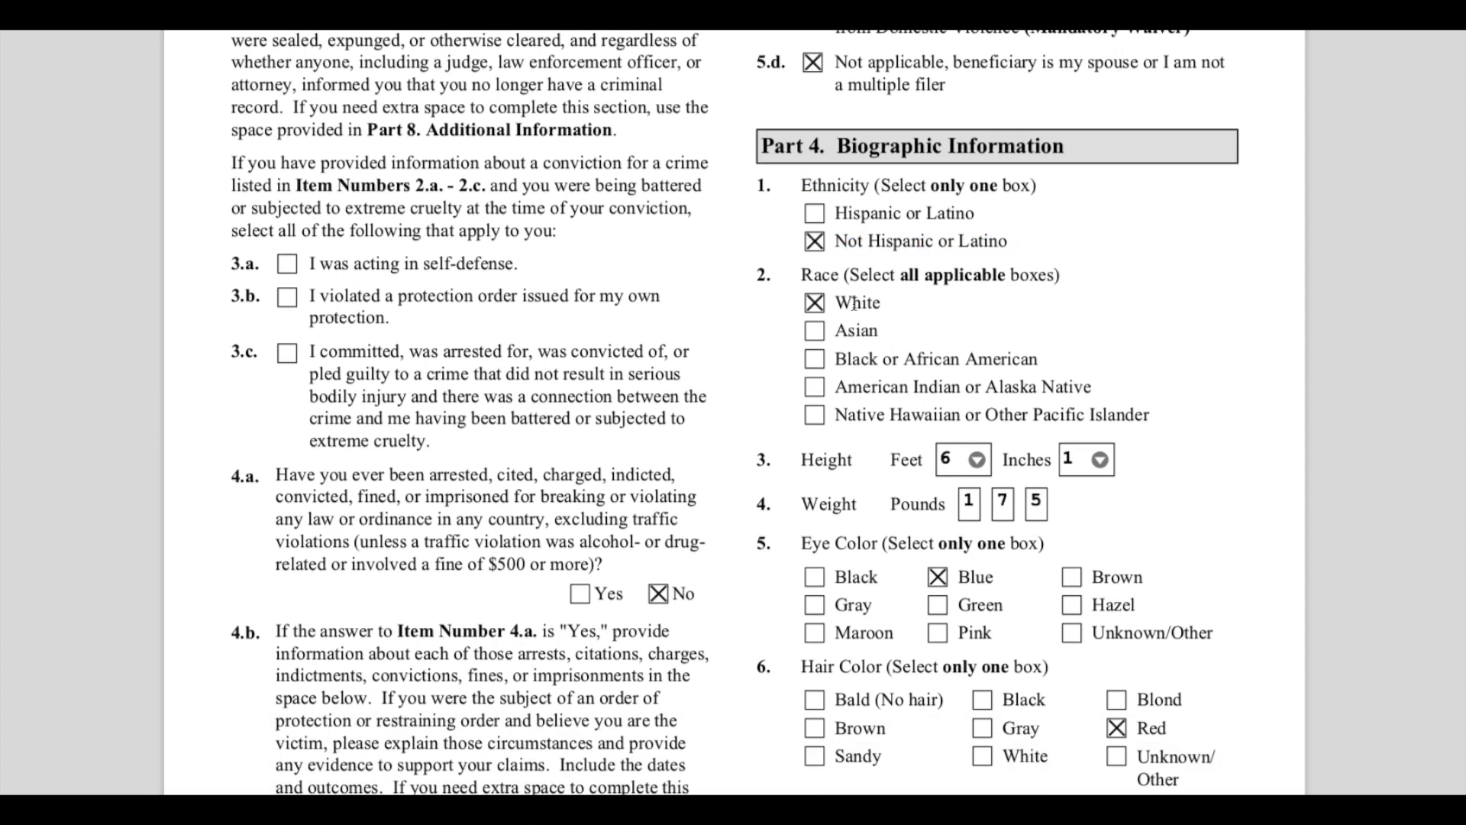
drag(823, 273, 1012, 279)
click(1002, 291)
drag(870, 357, 1067, 359)
drag(878, 388, 1161, 395)
click(1173, 424)
- Highlight the height, weight and eye color items in the biographic information section
scroll(1173, 458, down, 2)
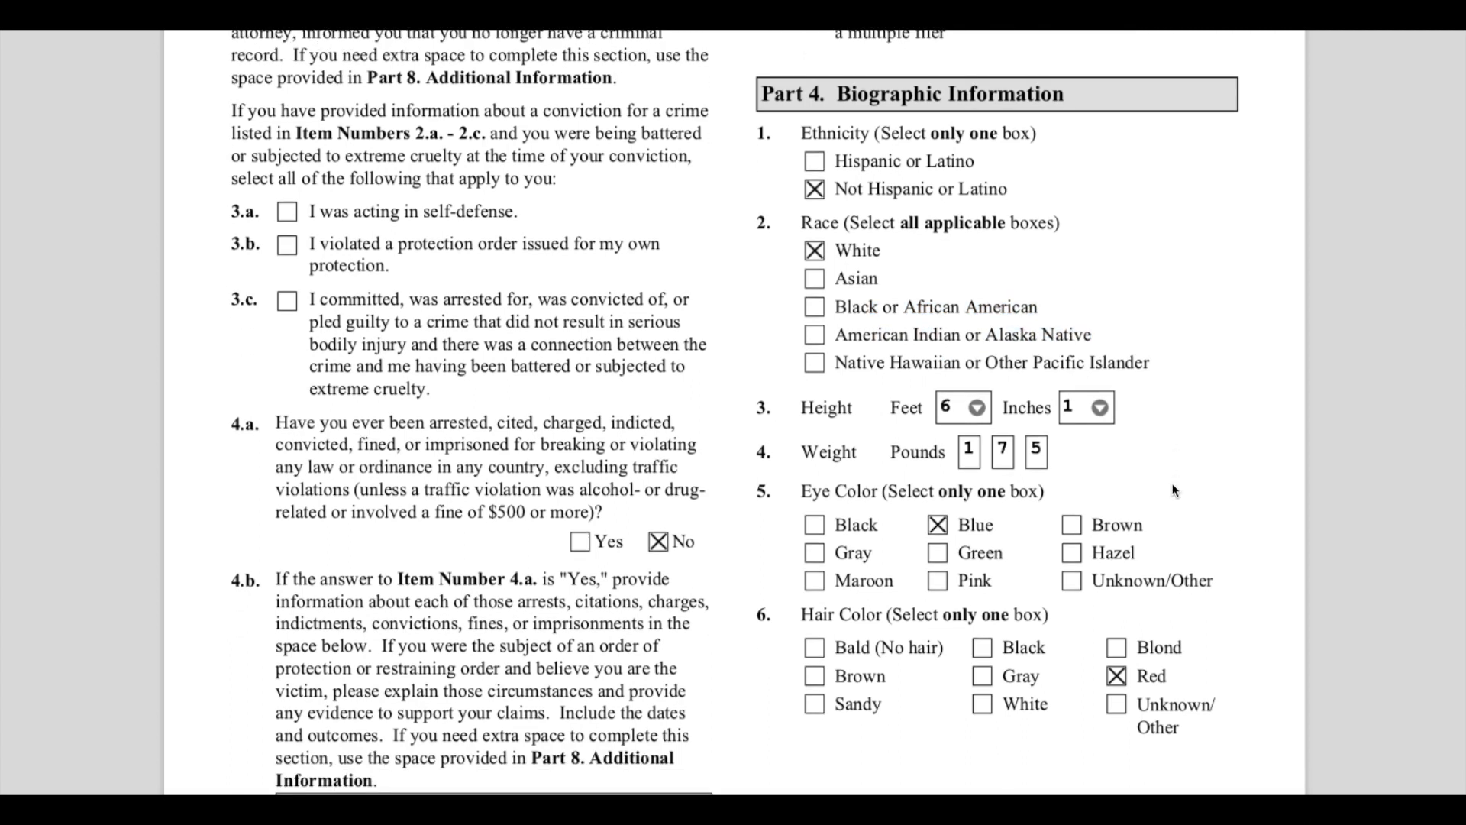
scroll(1174, 490, down, 1)
drag(820, 367, 853, 369)
click(850, 441)
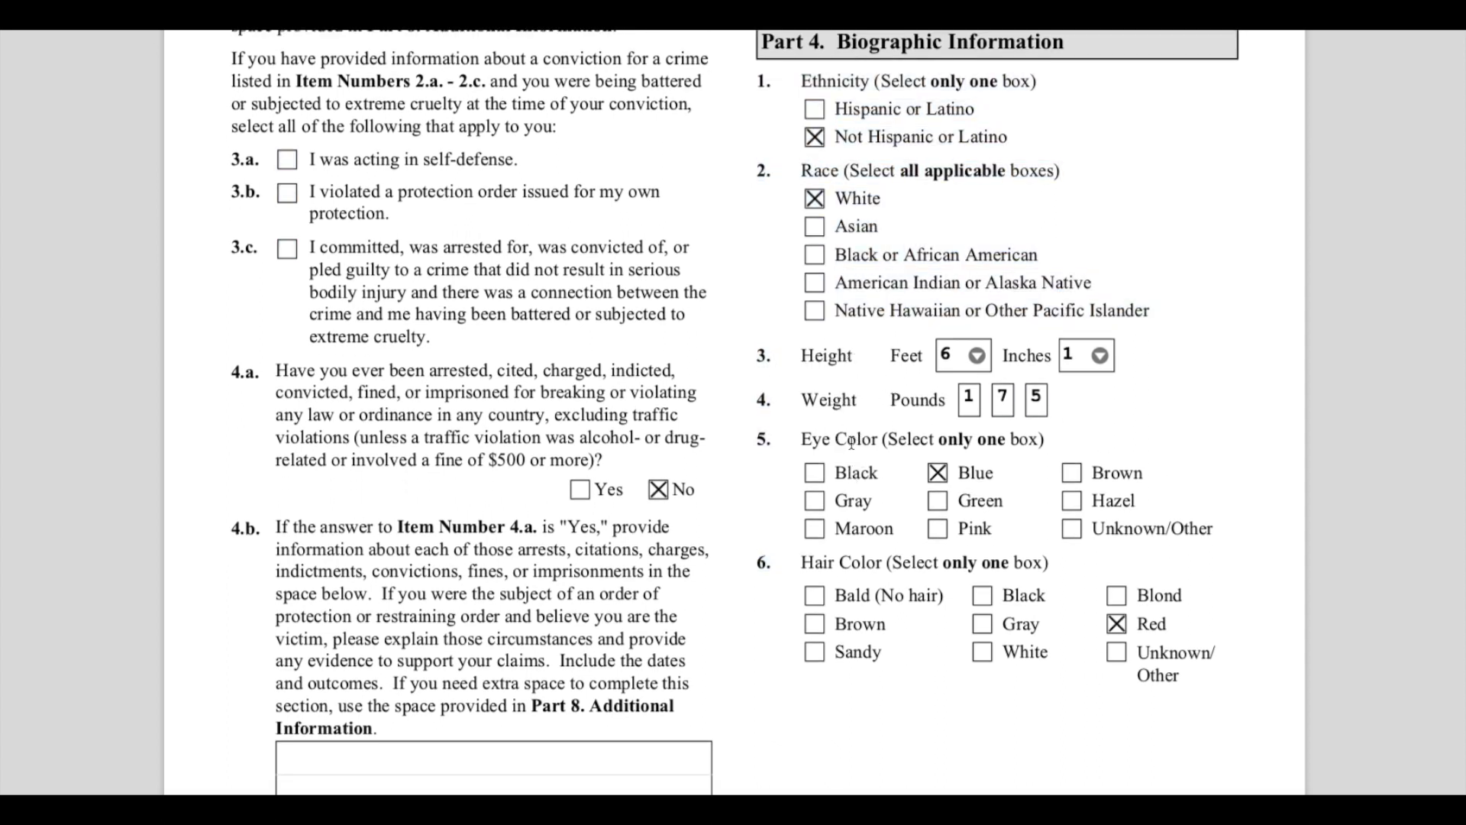
scroll(849, 447, down, 2)
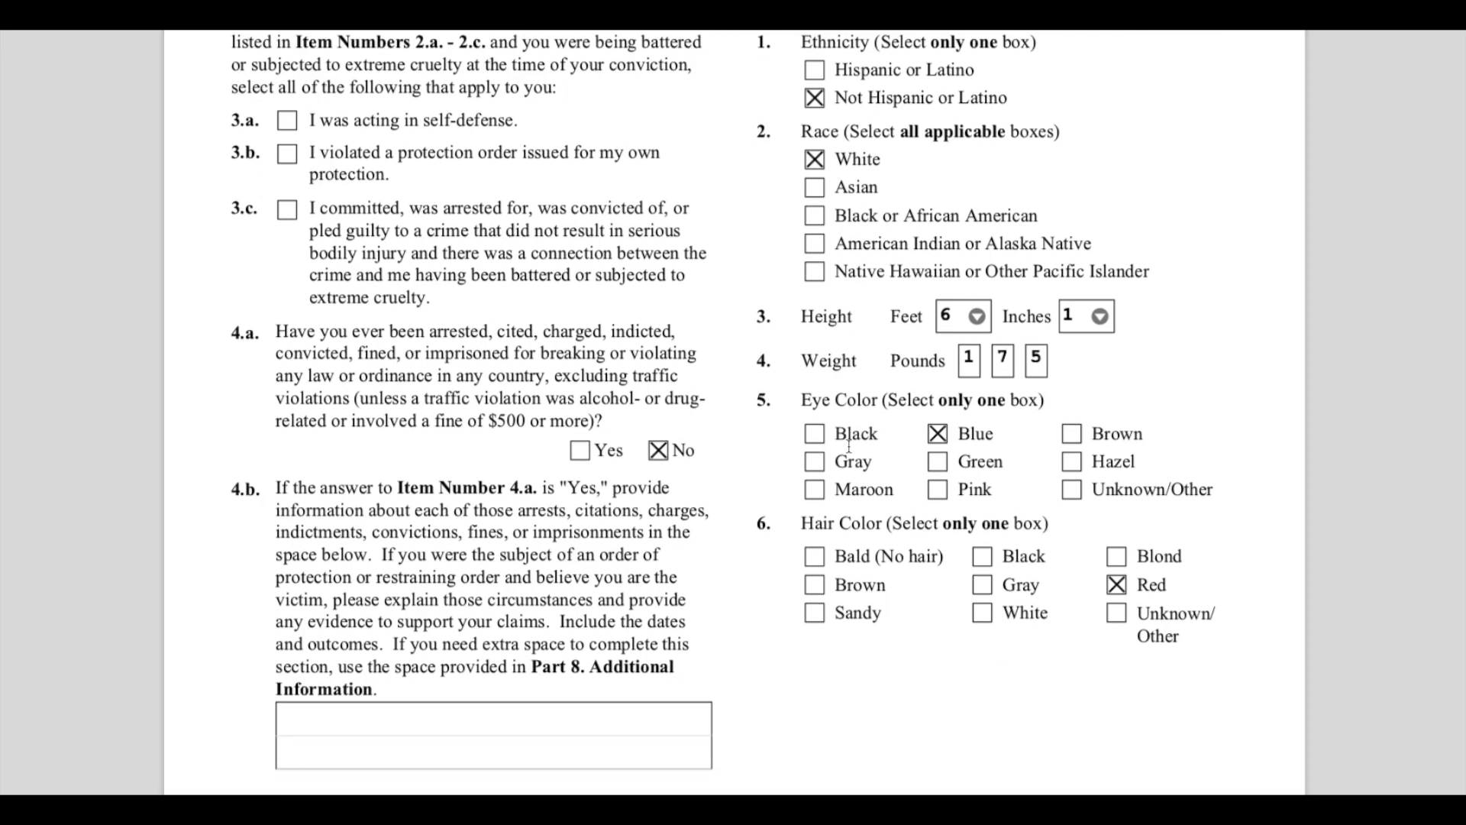
drag(794, 502, 936, 502)
- Highlight the Part 5 Petitioner's Statement, Contact Information, Declaration, Certification, and Signature heading and its Penalties note
scroll(936, 503, down, 10)
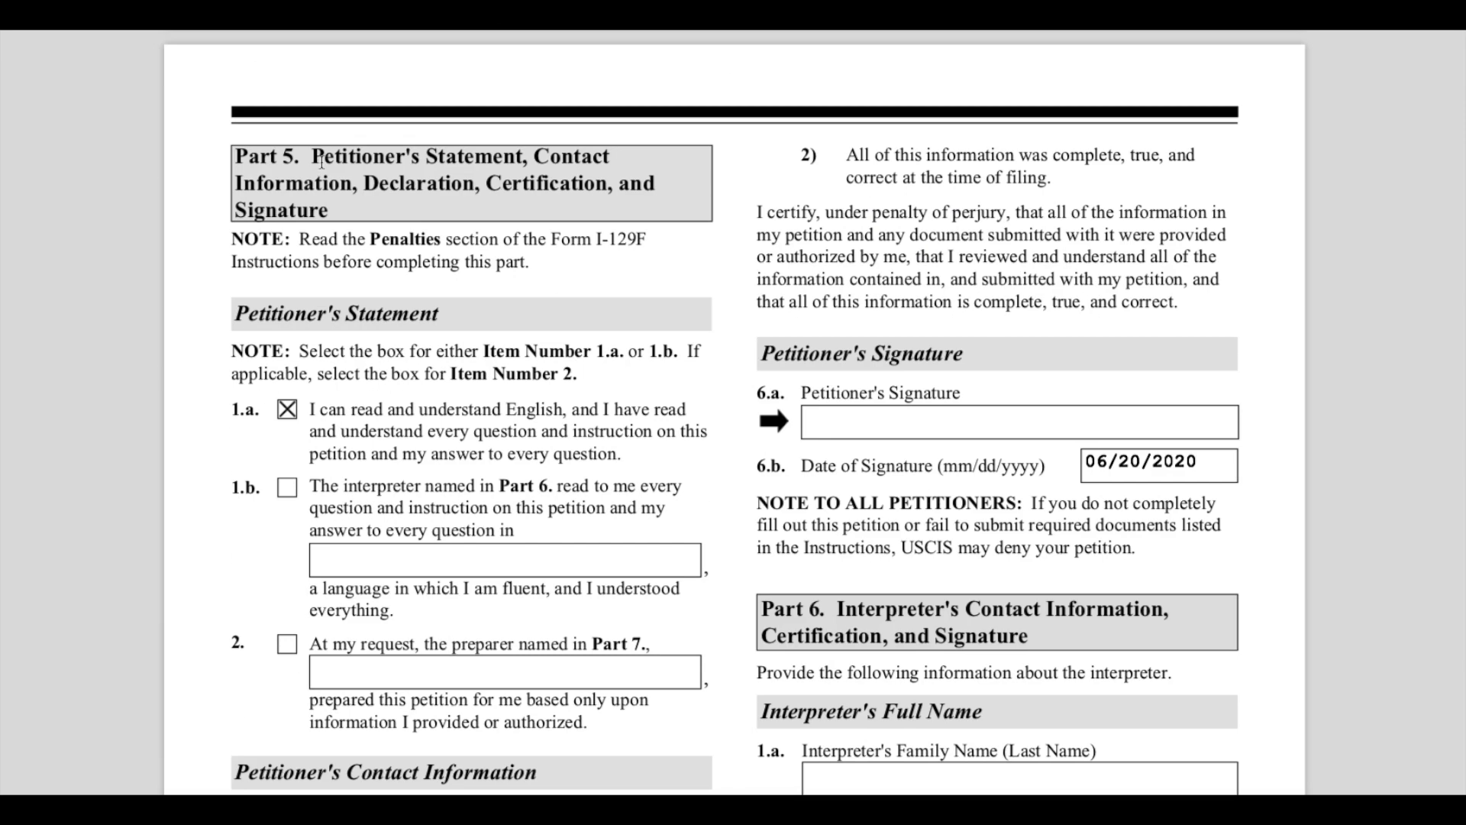
drag(252, 154, 497, 200)
click(346, 201)
click(326, 152)
click(497, 212)
drag(330, 240, 553, 255)
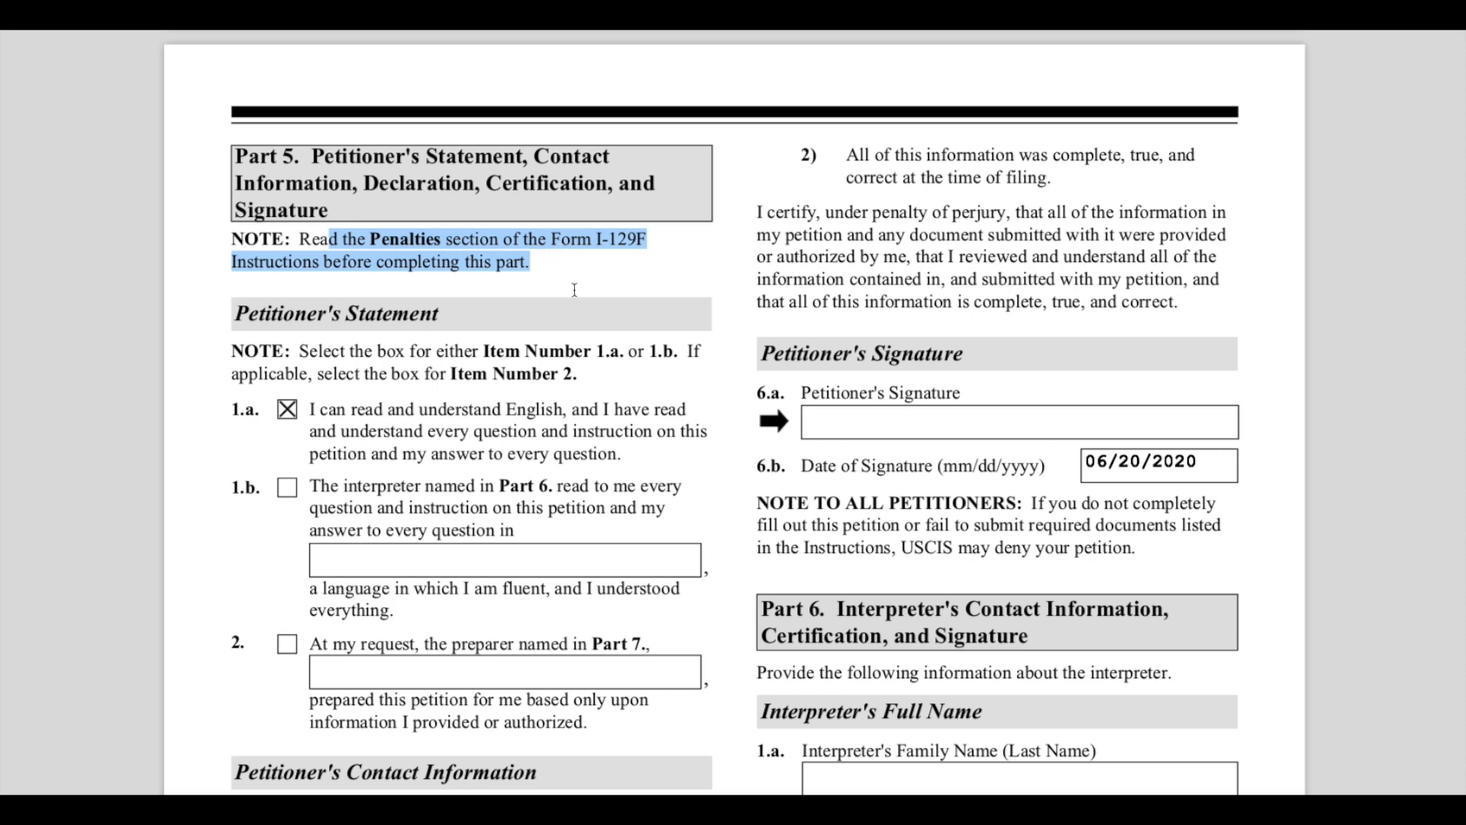
- Highlight the Petitioner's Statement heading, its note and item 1.a stating the petitioner can read and understand English
scroll(574, 291, down, 2)
drag(245, 225, 466, 232)
drag(458, 304, 554, 364)
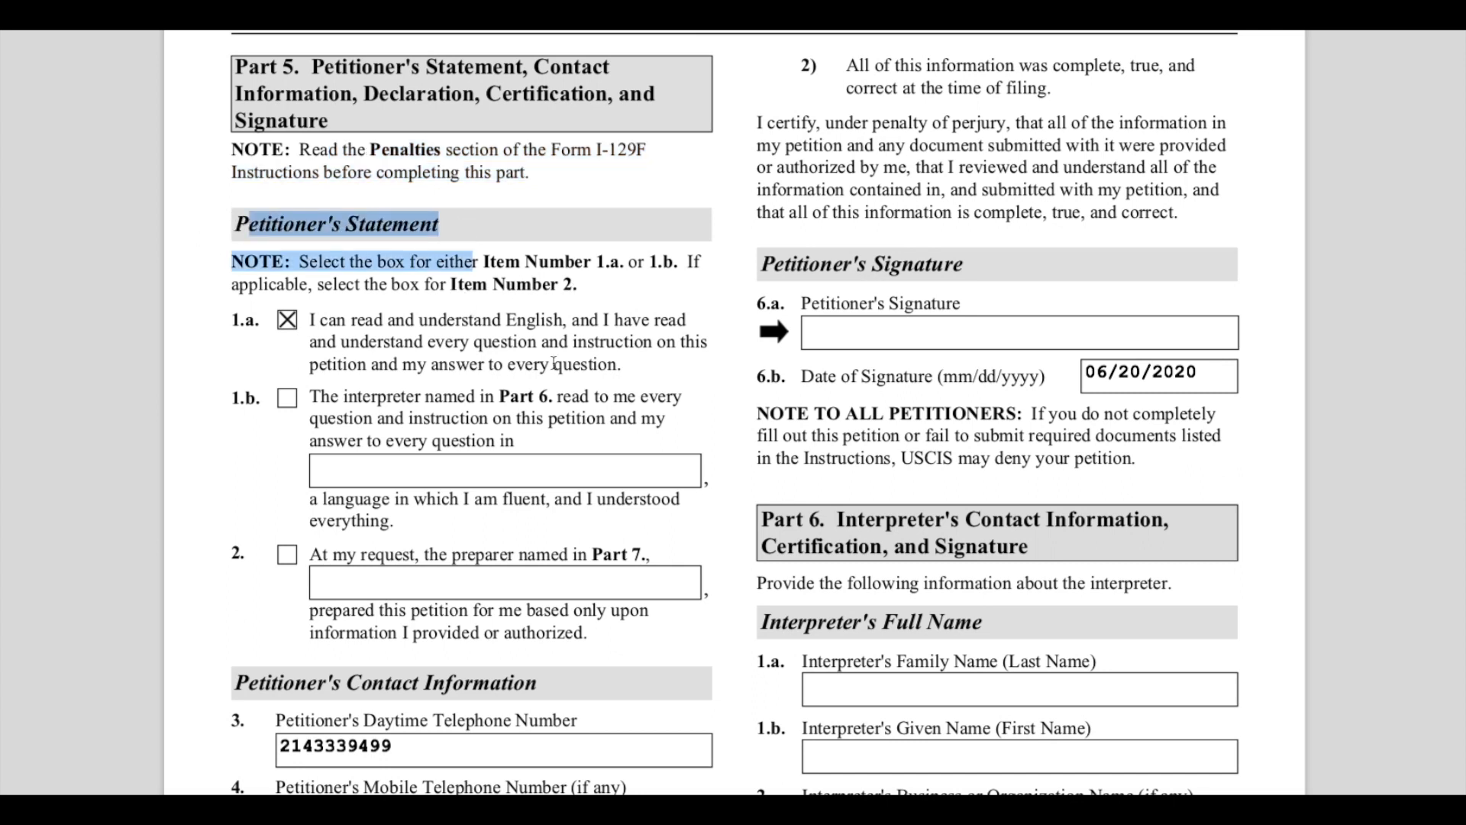
drag(318, 285, 602, 290)
click(326, 336)
drag(310, 320, 377, 322)
click(336, 319)
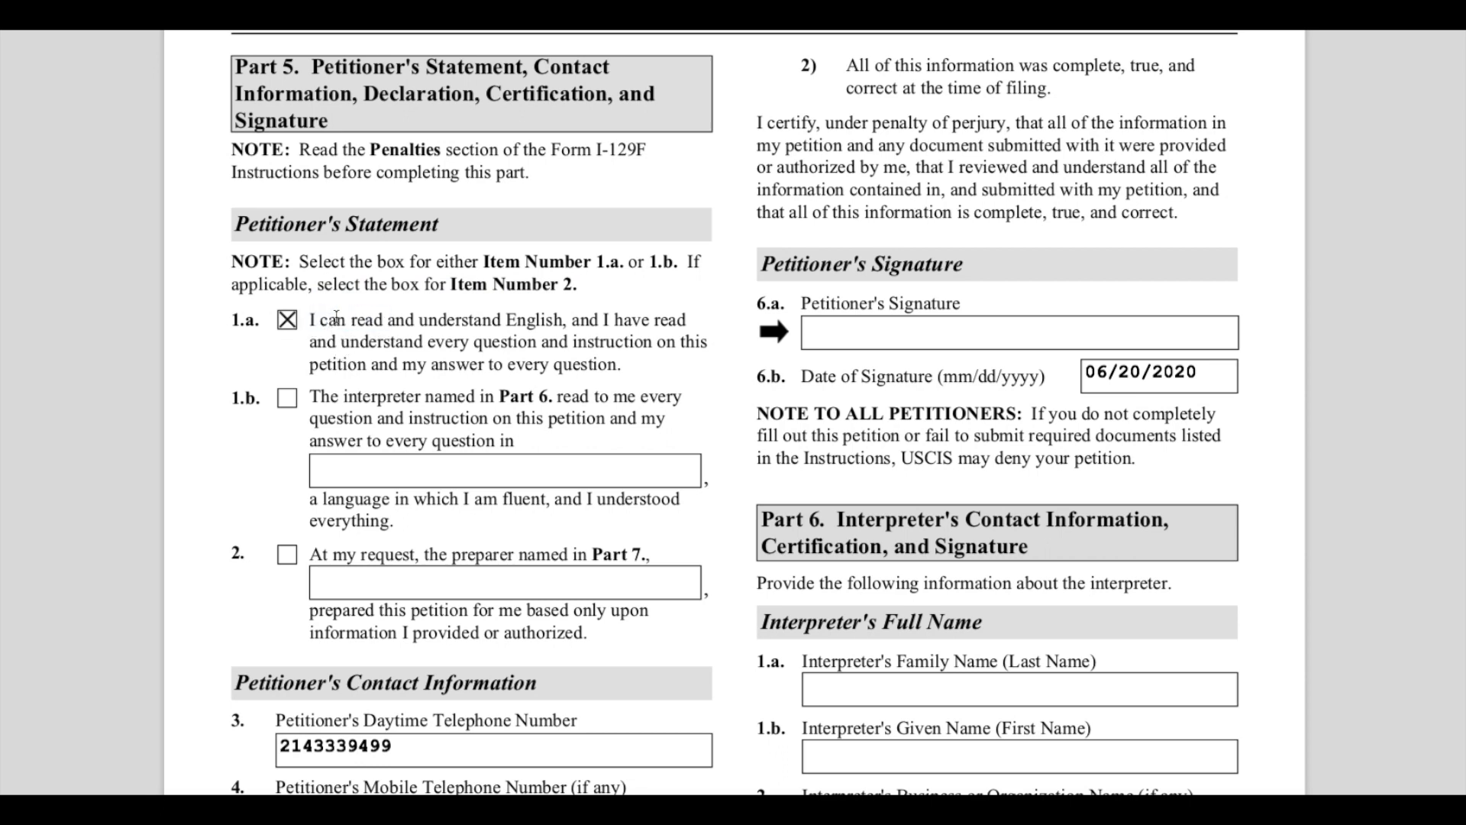
drag(310, 320, 561, 326)
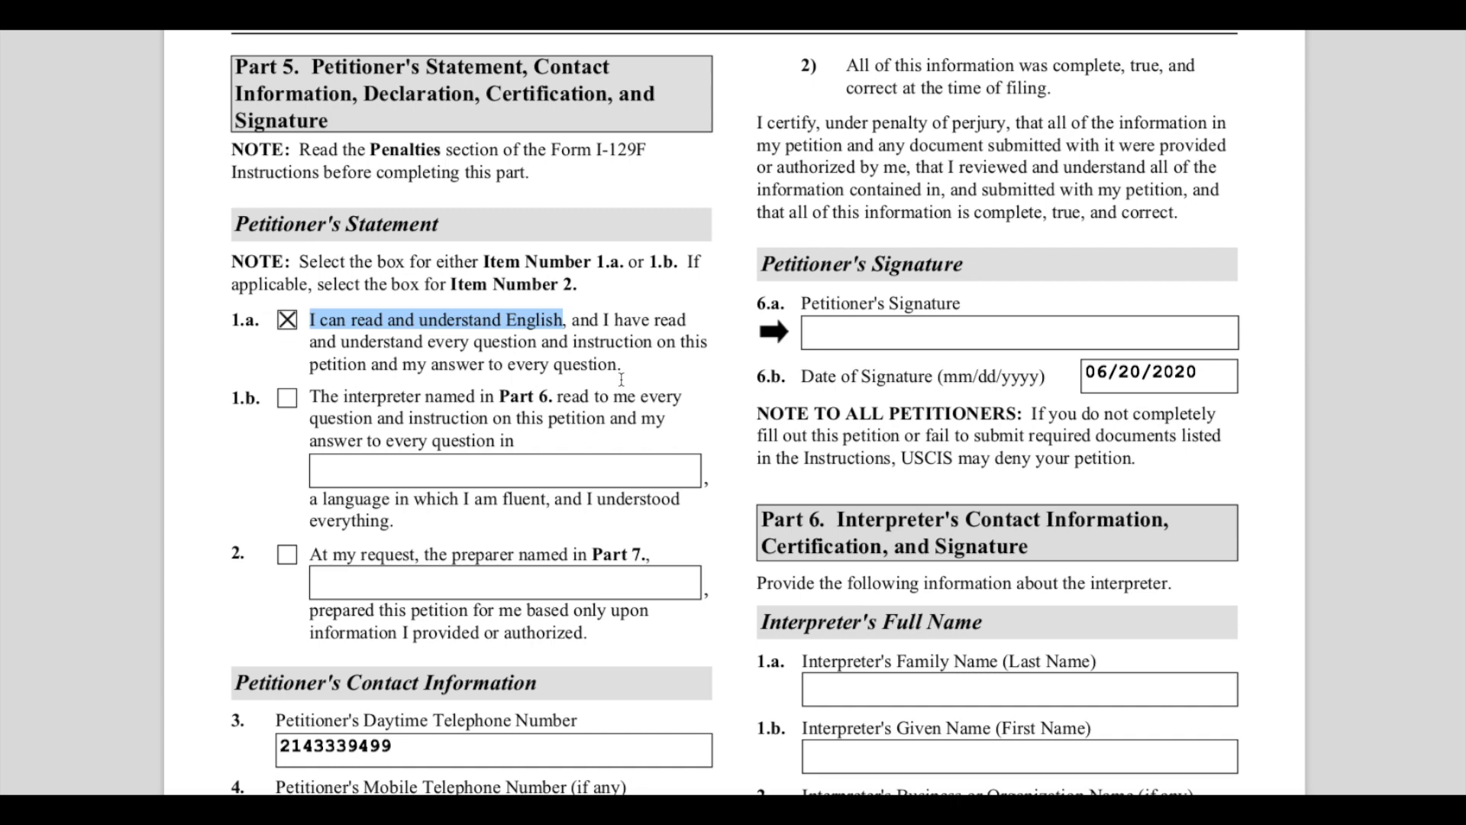
- Highlight the Petitioner's Contact Information phone and email fields and the Petitioner's Declaration and Certification heading
scroll(621, 380, down, 5)
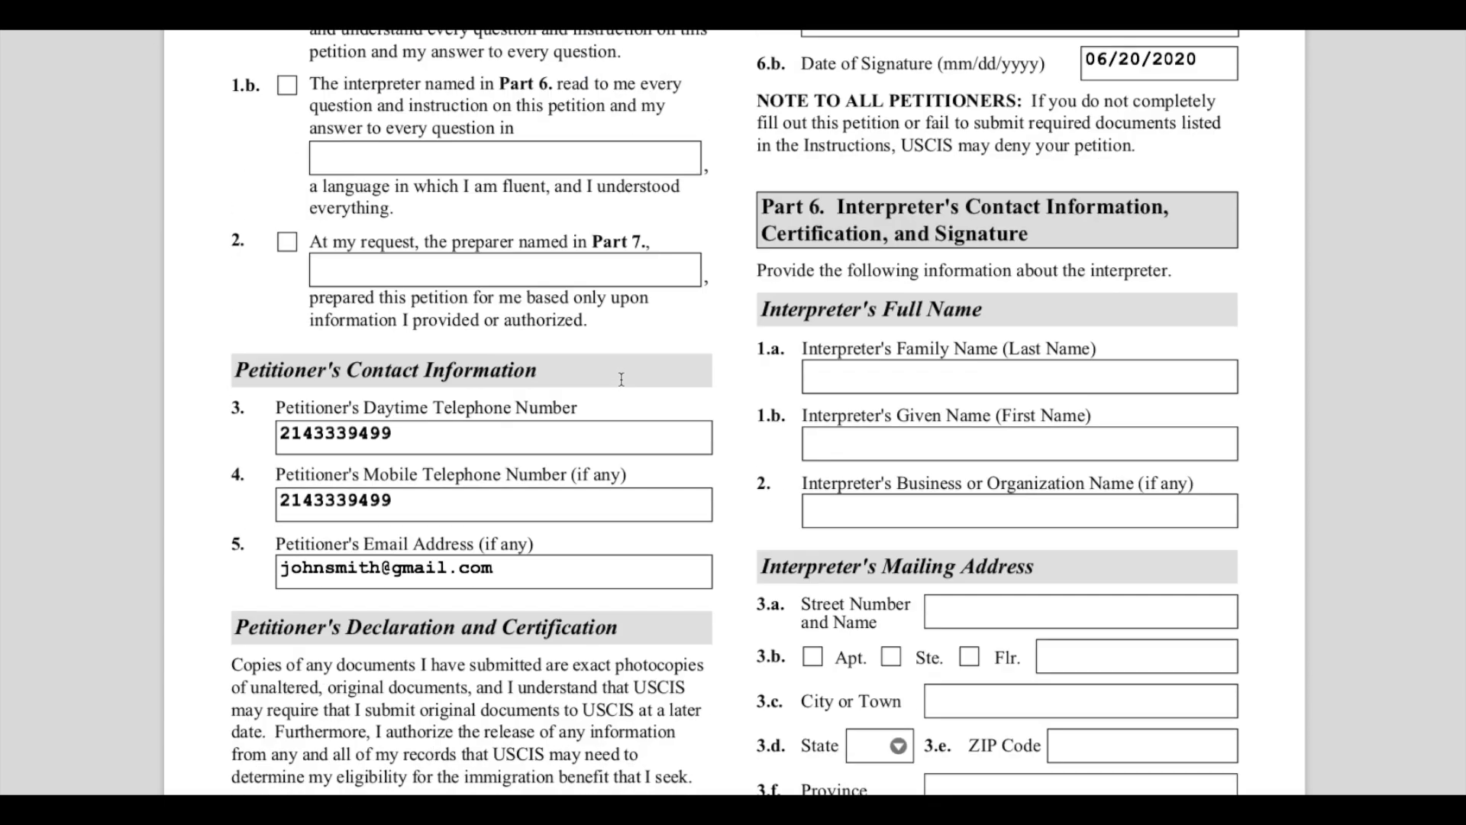
click(288, 429)
drag(264, 371, 558, 380)
click(507, 442)
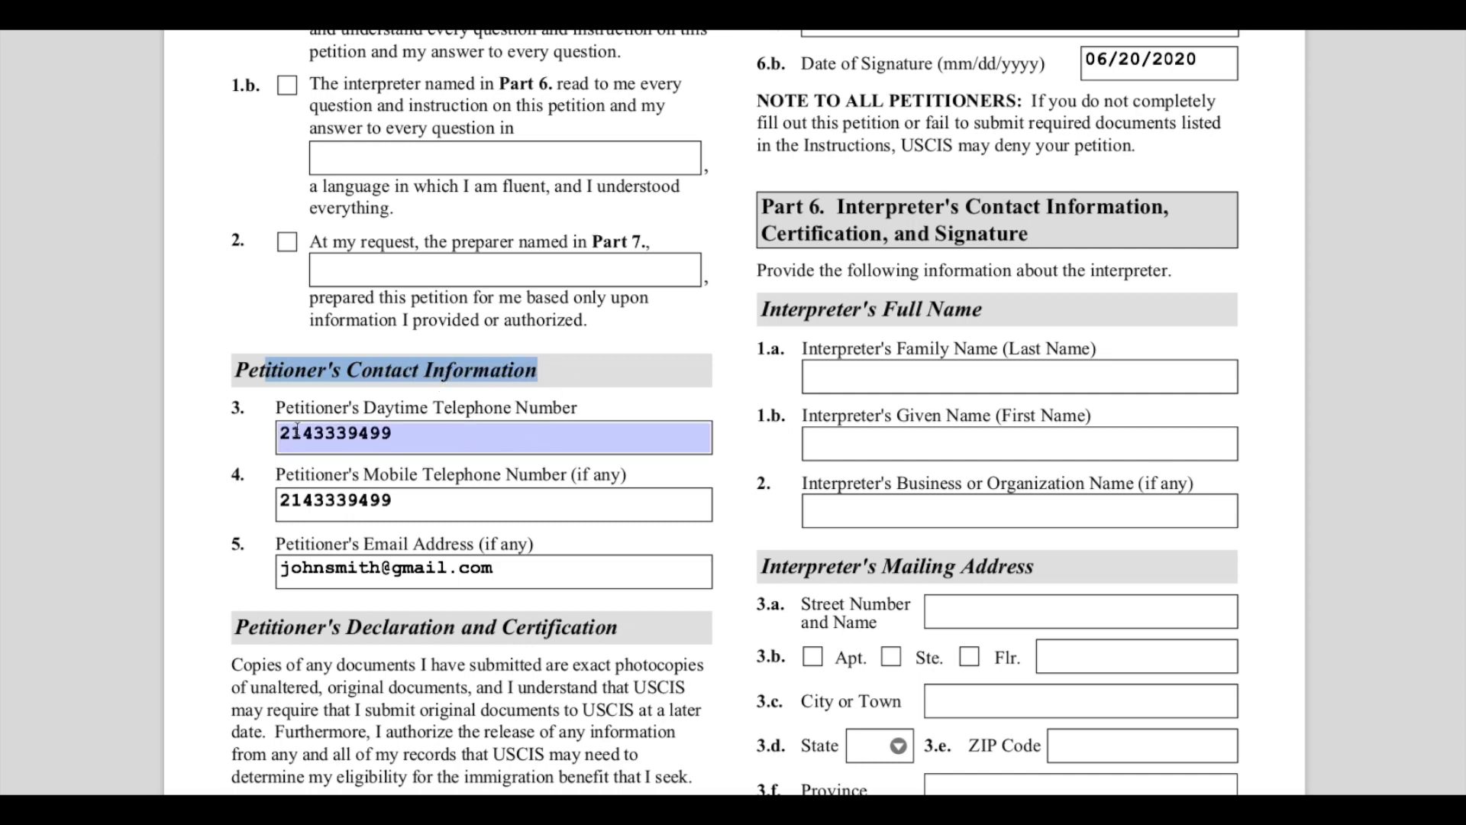
click(358, 431)
click(405, 506)
click(508, 565)
scroll(566, 575, down, 3)
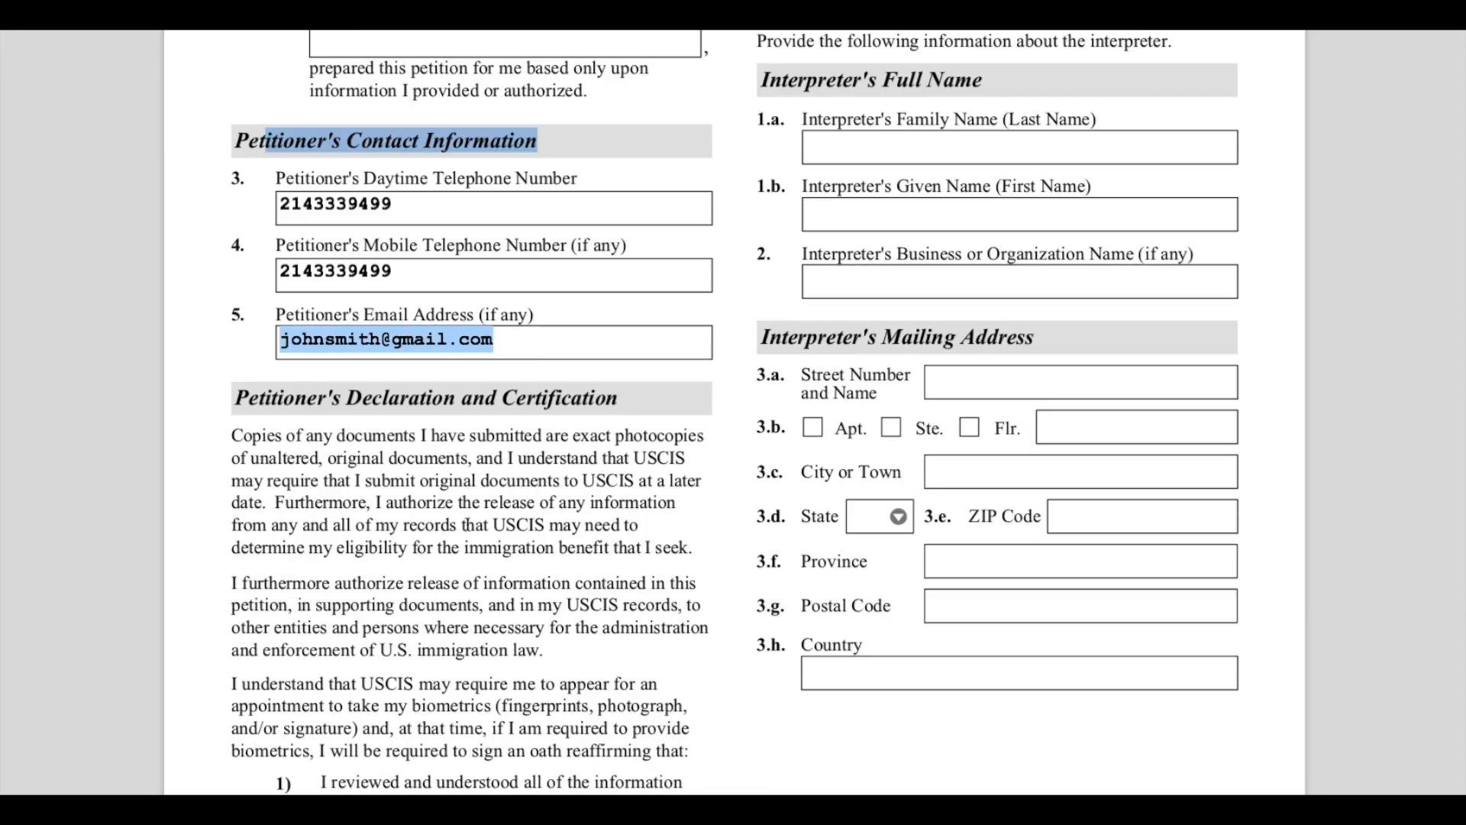
scroll(470, 519, down, 3)
drag(274, 149, 397, 160)
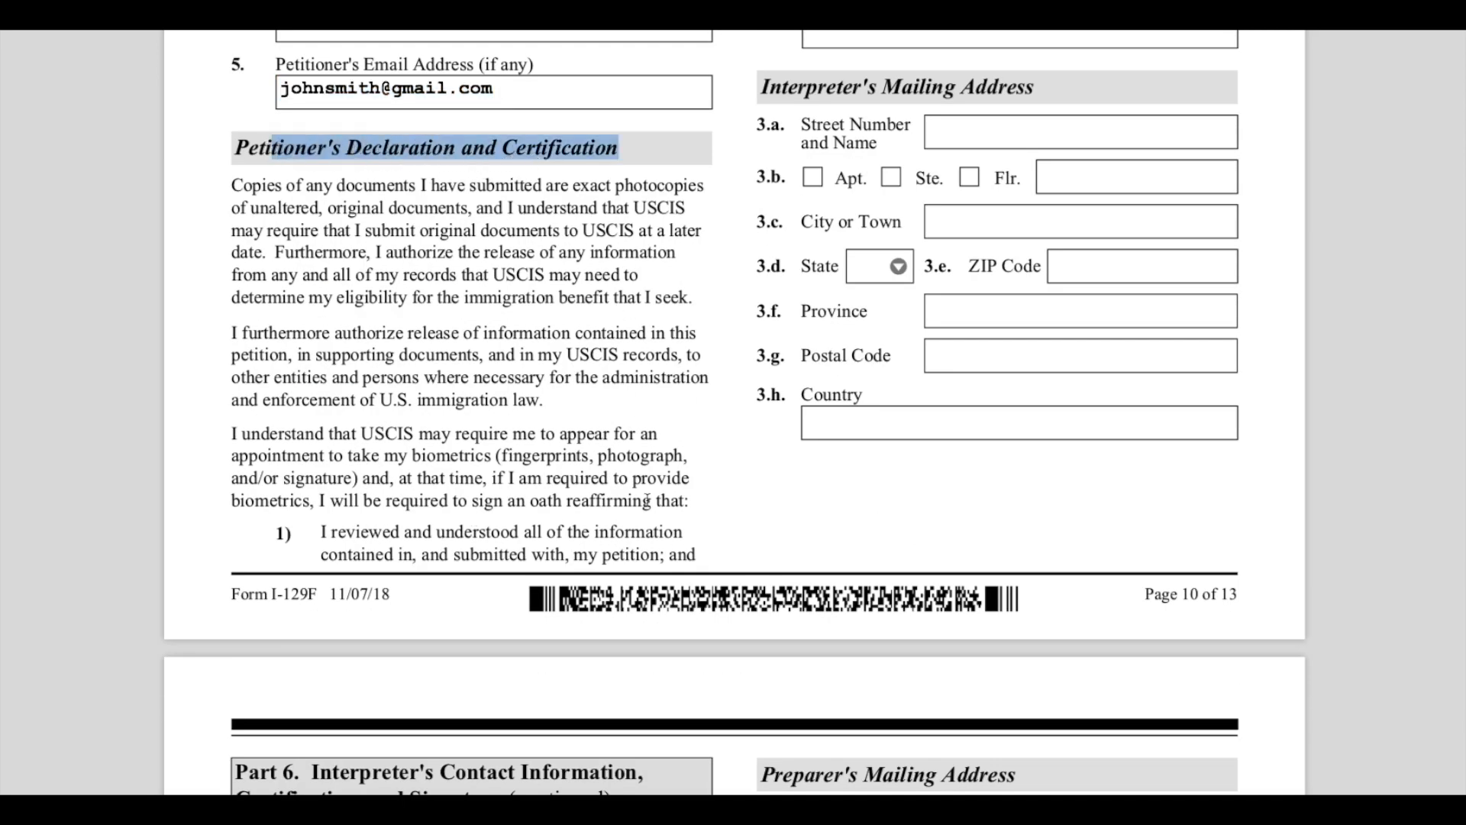
- Highlight the Petitioner's Signature section, its 6.a signature field and the 6.b date of signature
scroll(648, 500, up, 12)
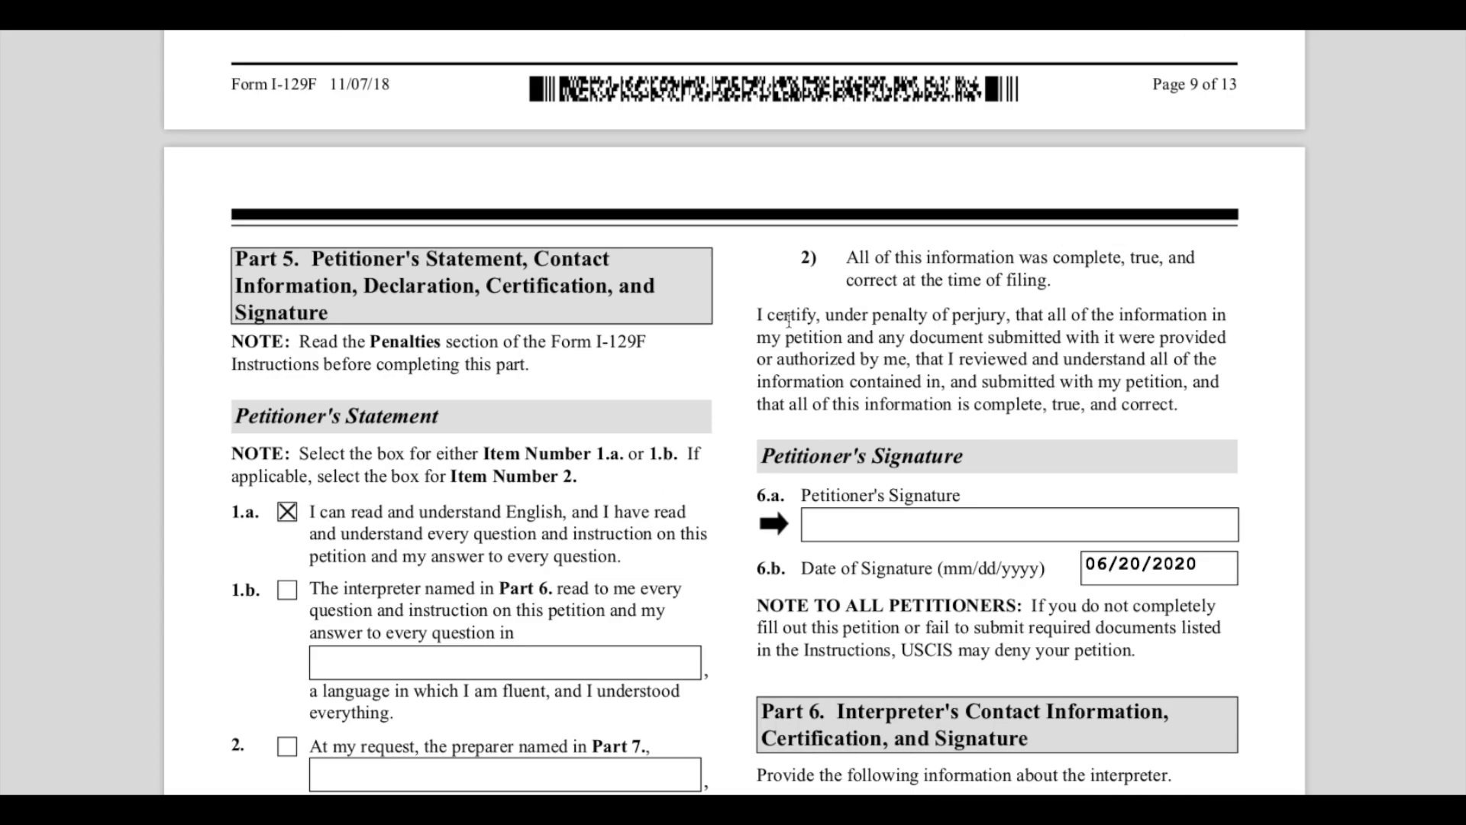
scroll(812, 458, down, 3)
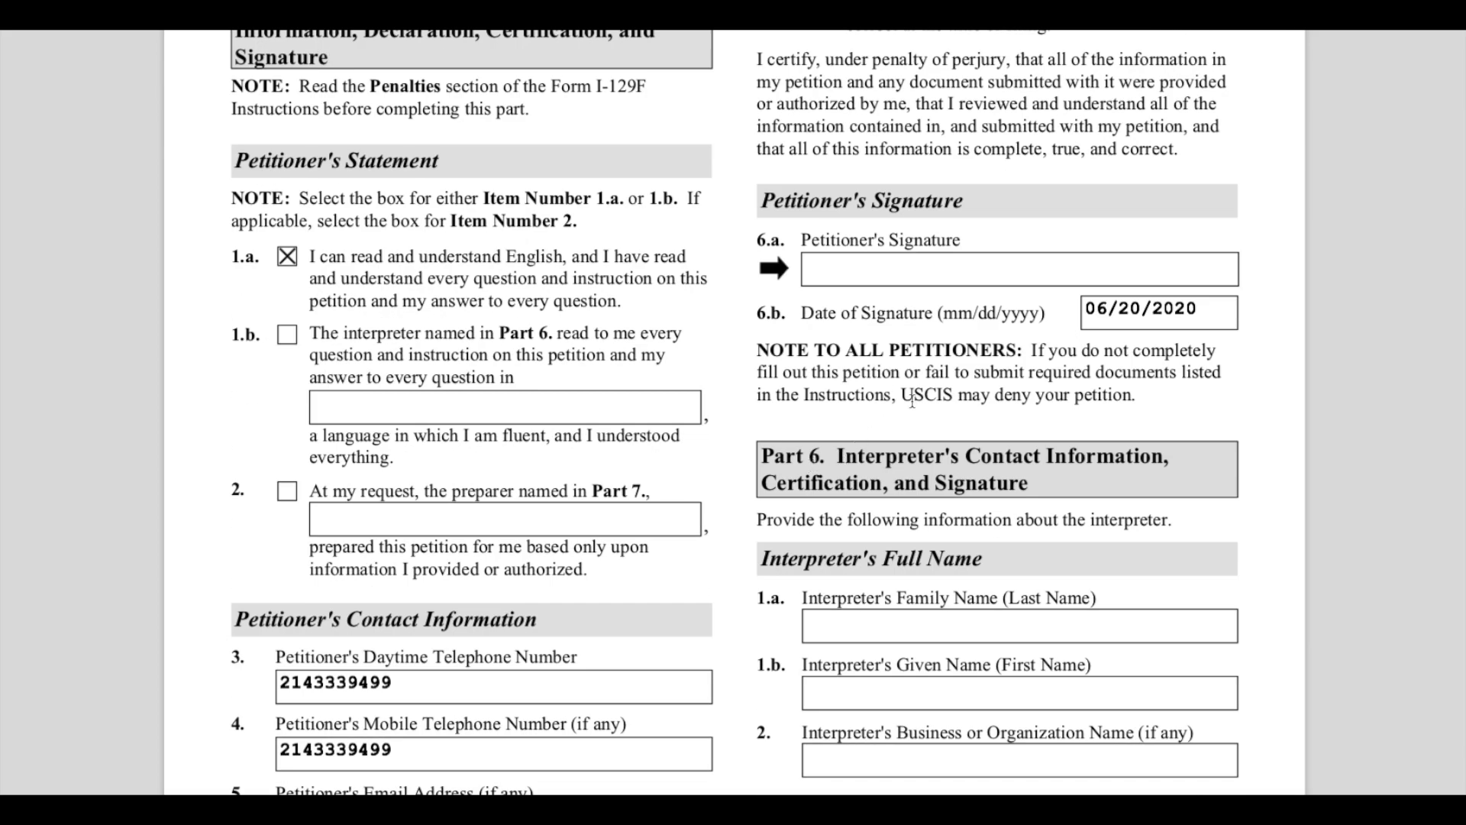
click(1135, 311)
double_click(1135, 312)
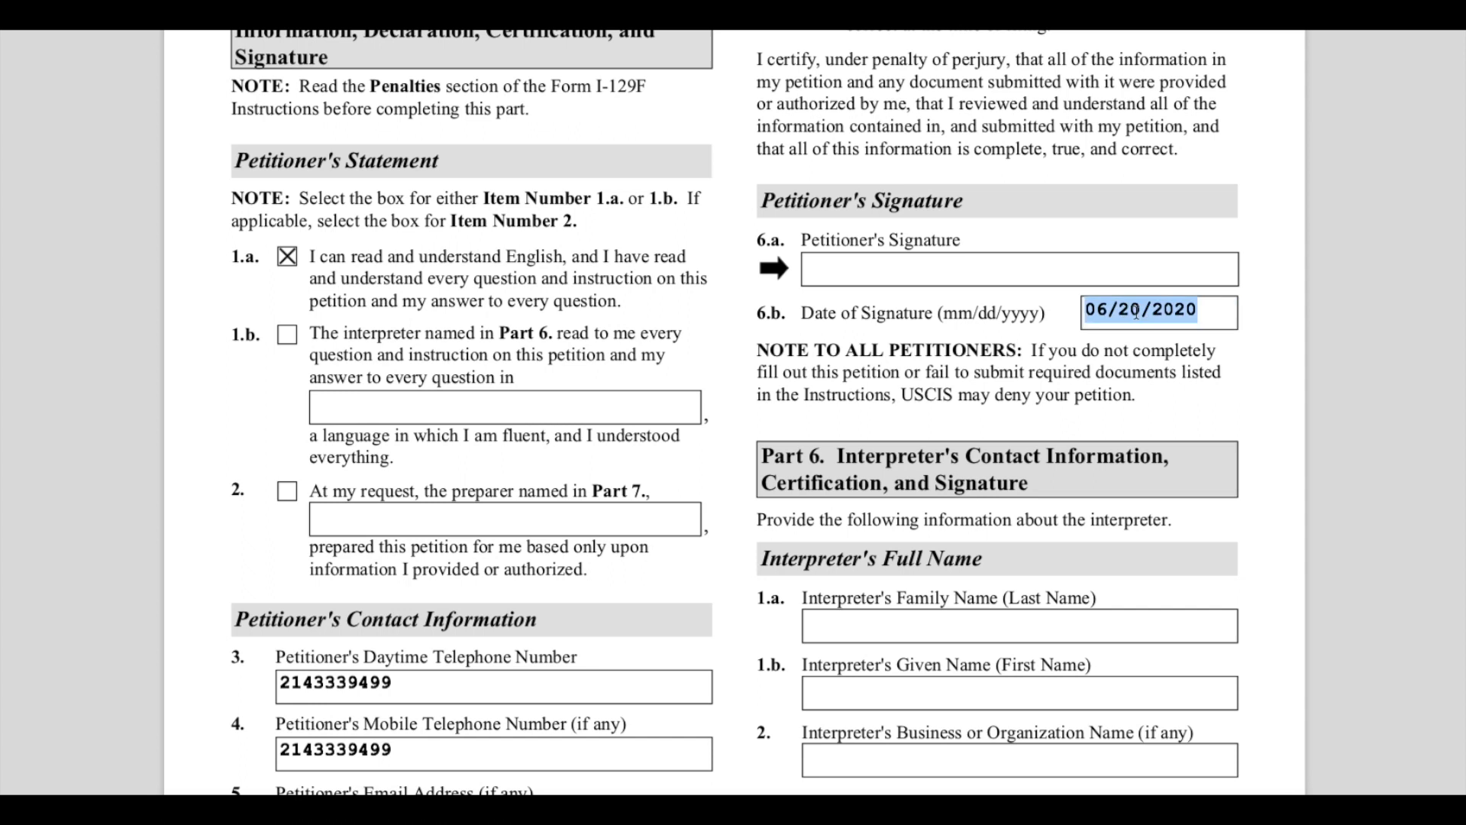
click(830, 262)
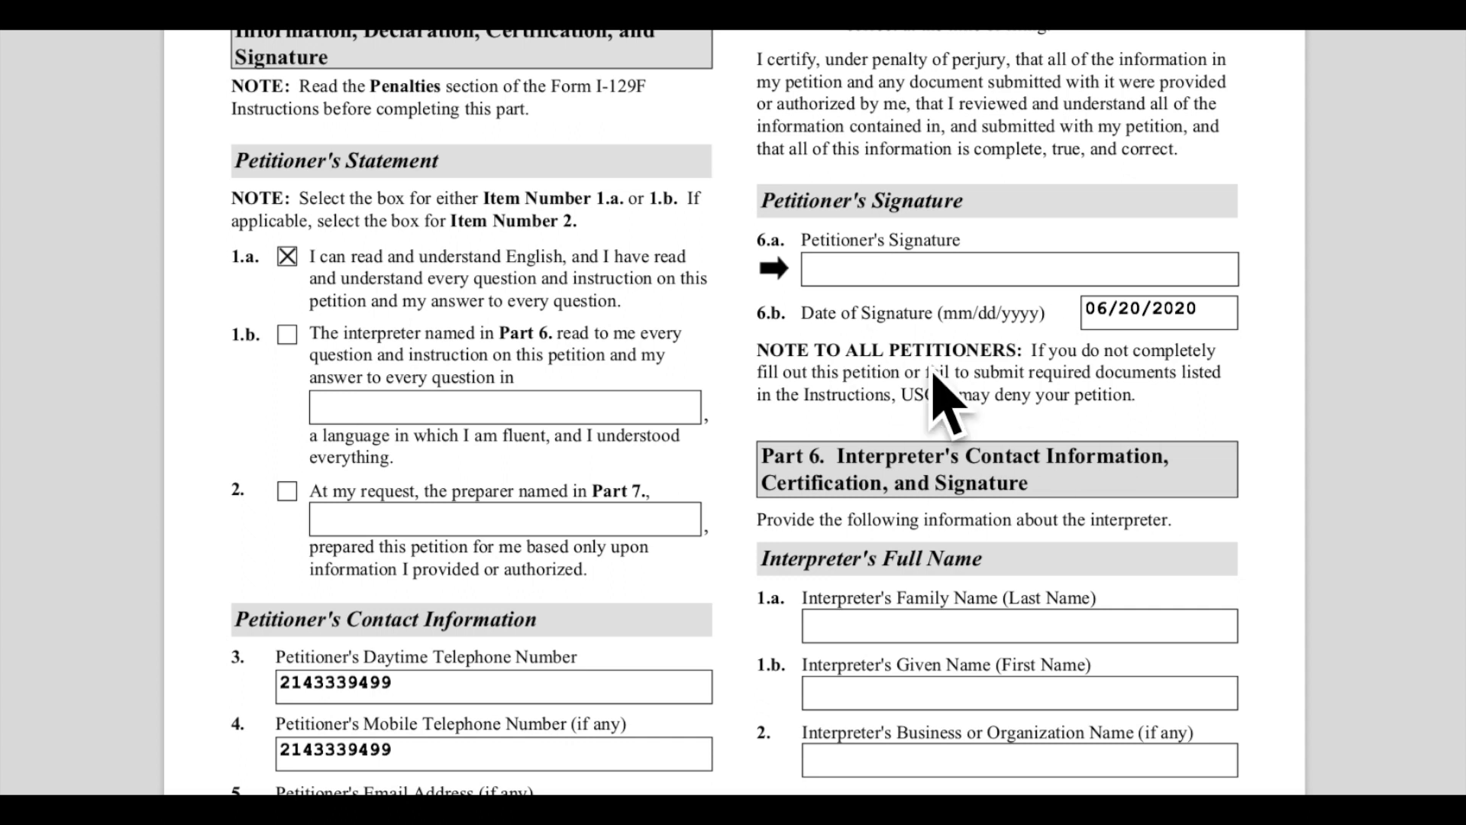
drag(774, 202, 963, 203)
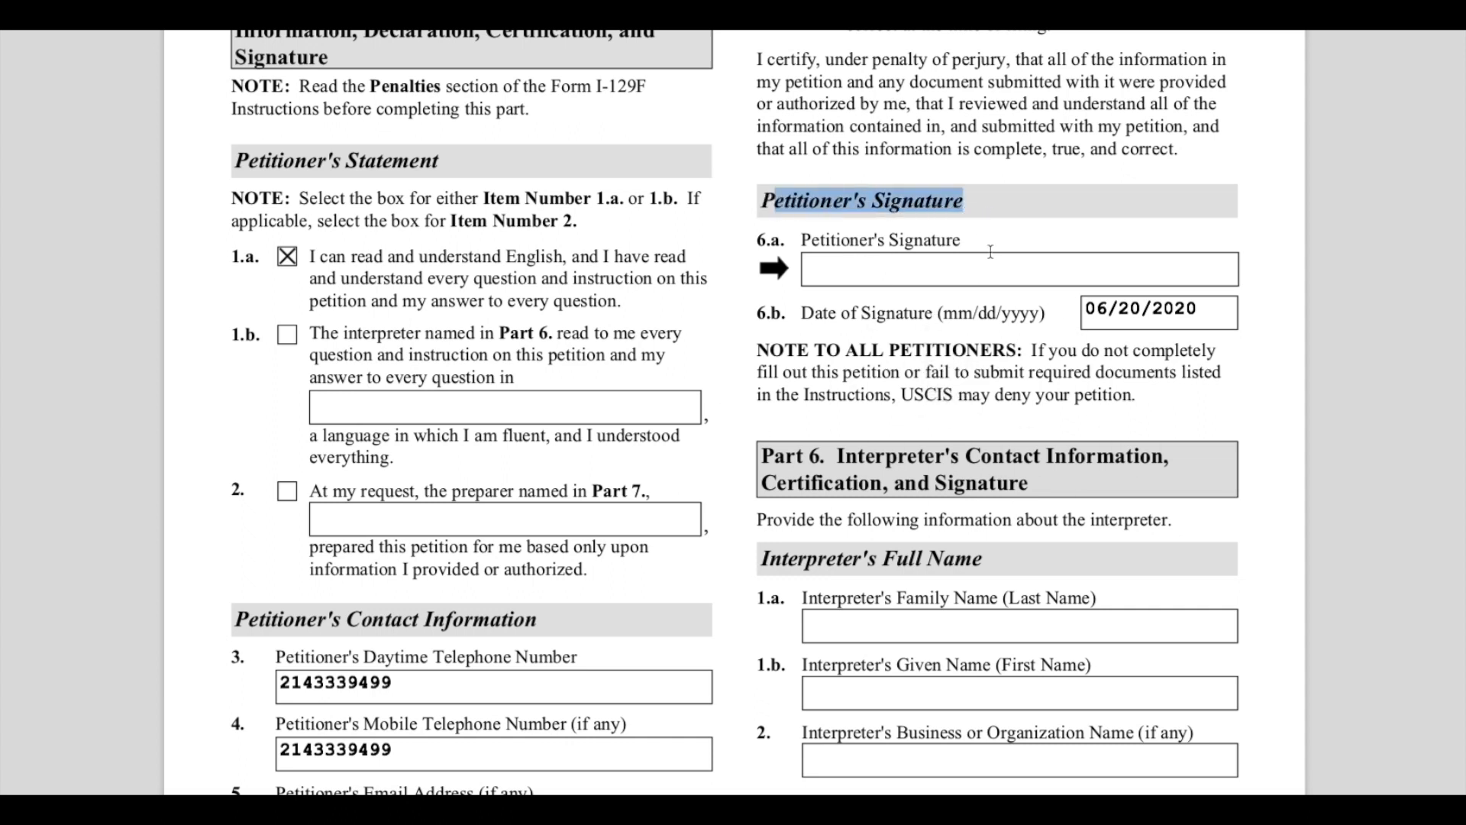
drag(830, 240, 1003, 244)
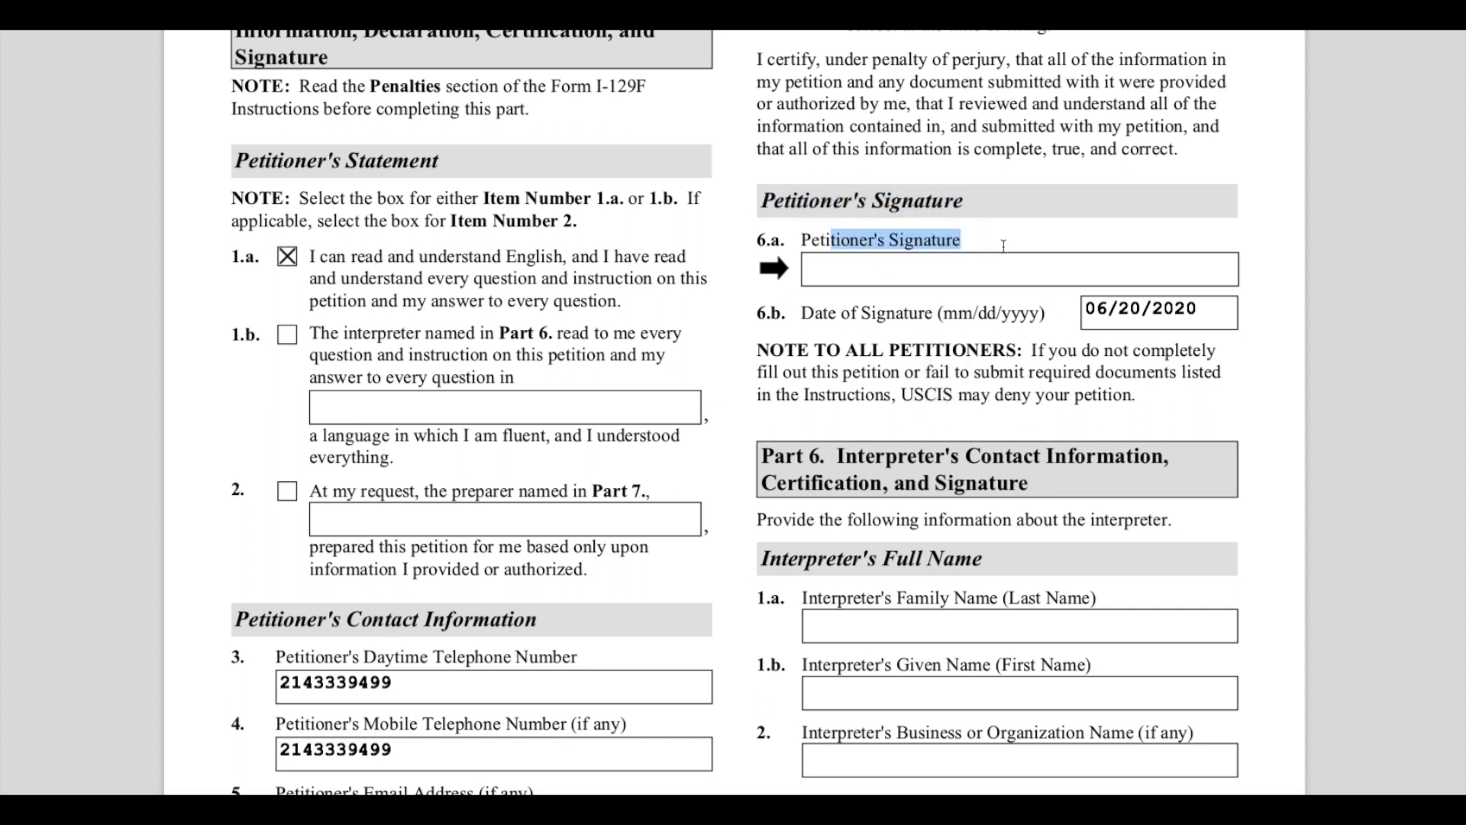
click(1000, 354)
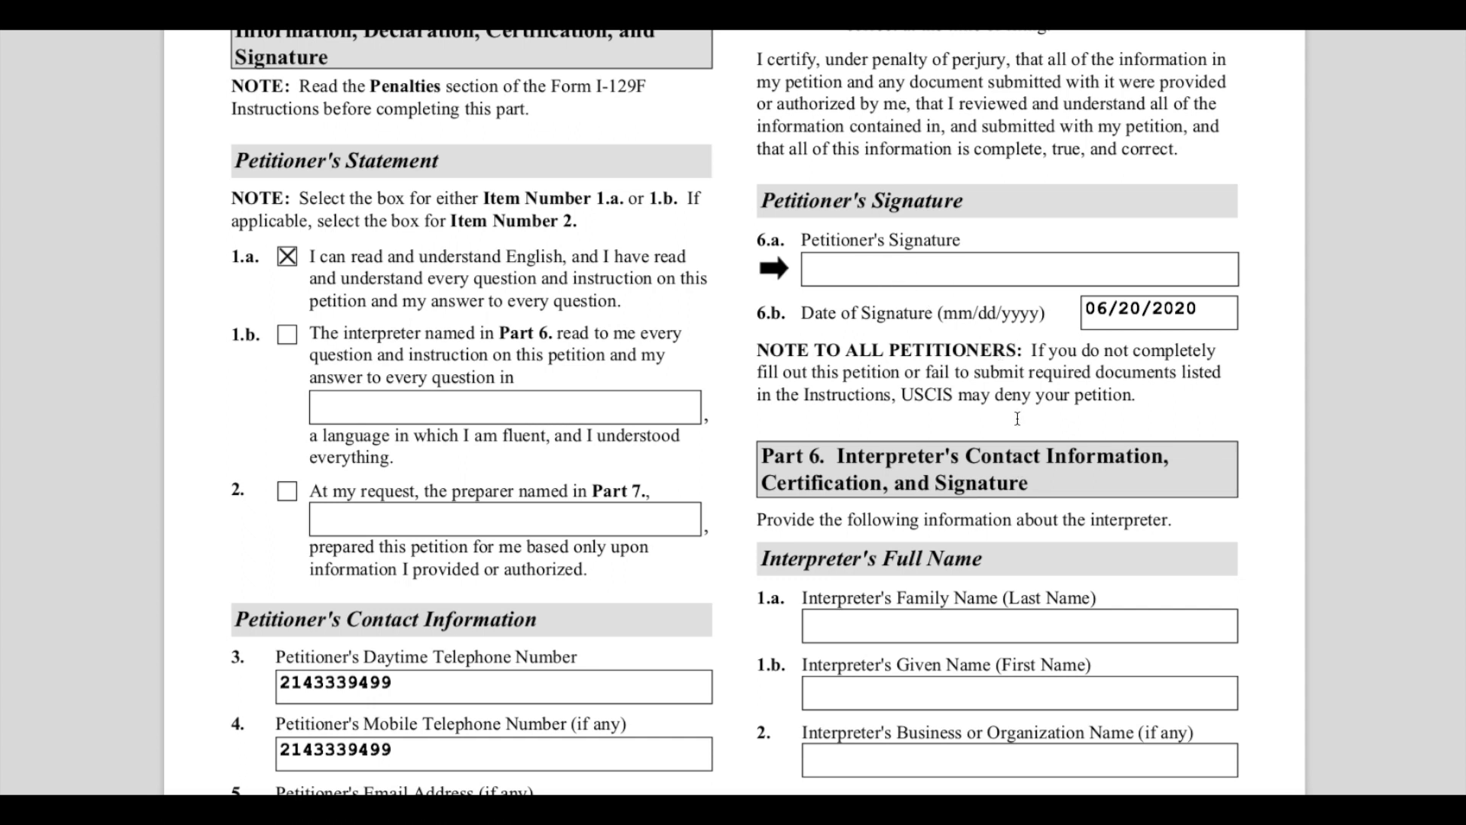
- Highlight the Part 6 Interpreter's Contact Information heading and the Interpreter's Mailing Address heading
scroll(1017, 418, down, 2)
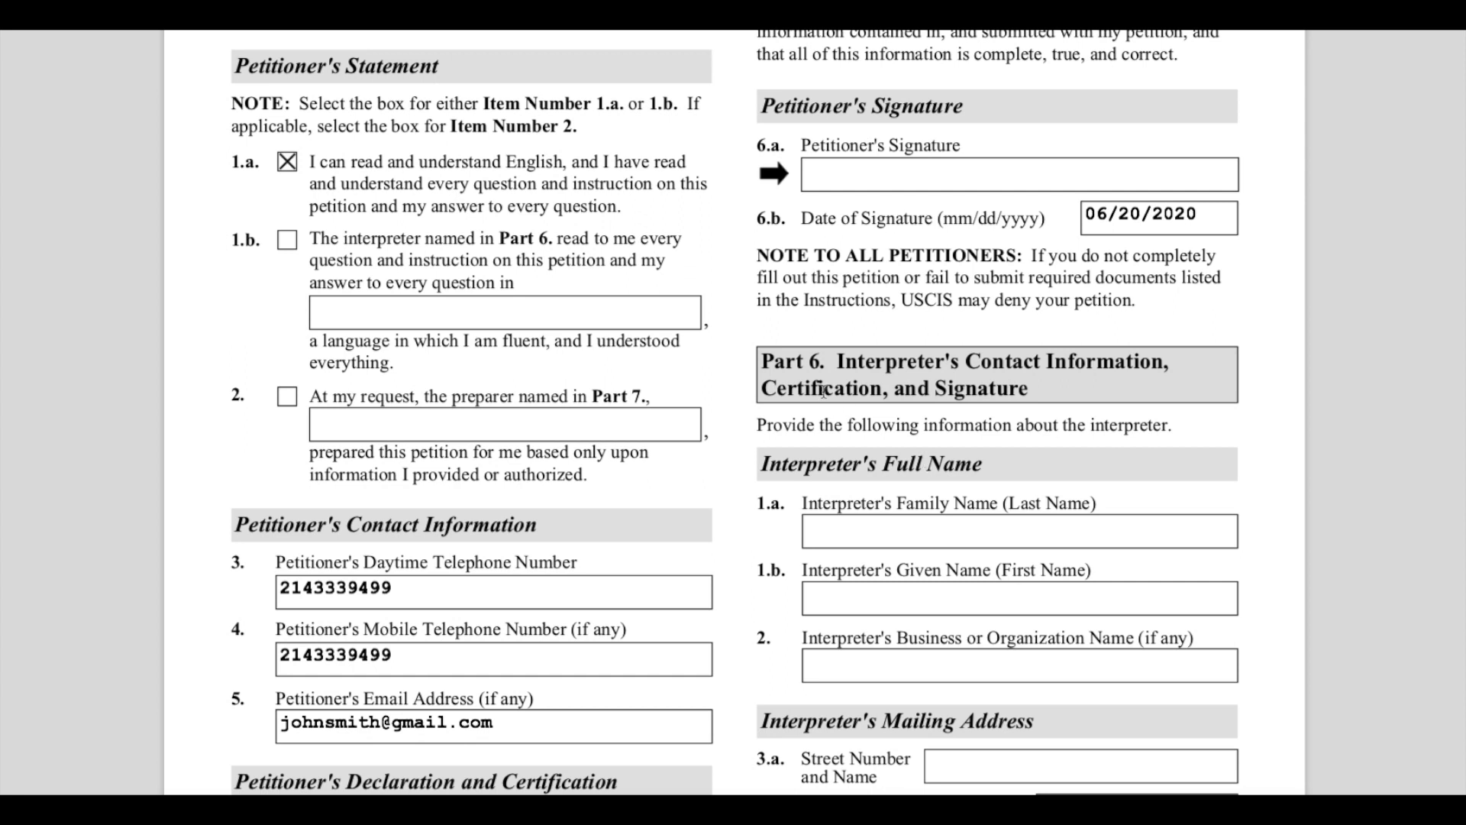
drag(779, 359, 959, 385)
click(1060, 394)
scroll(1060, 393, down, 2)
drag(797, 275, 1021, 305)
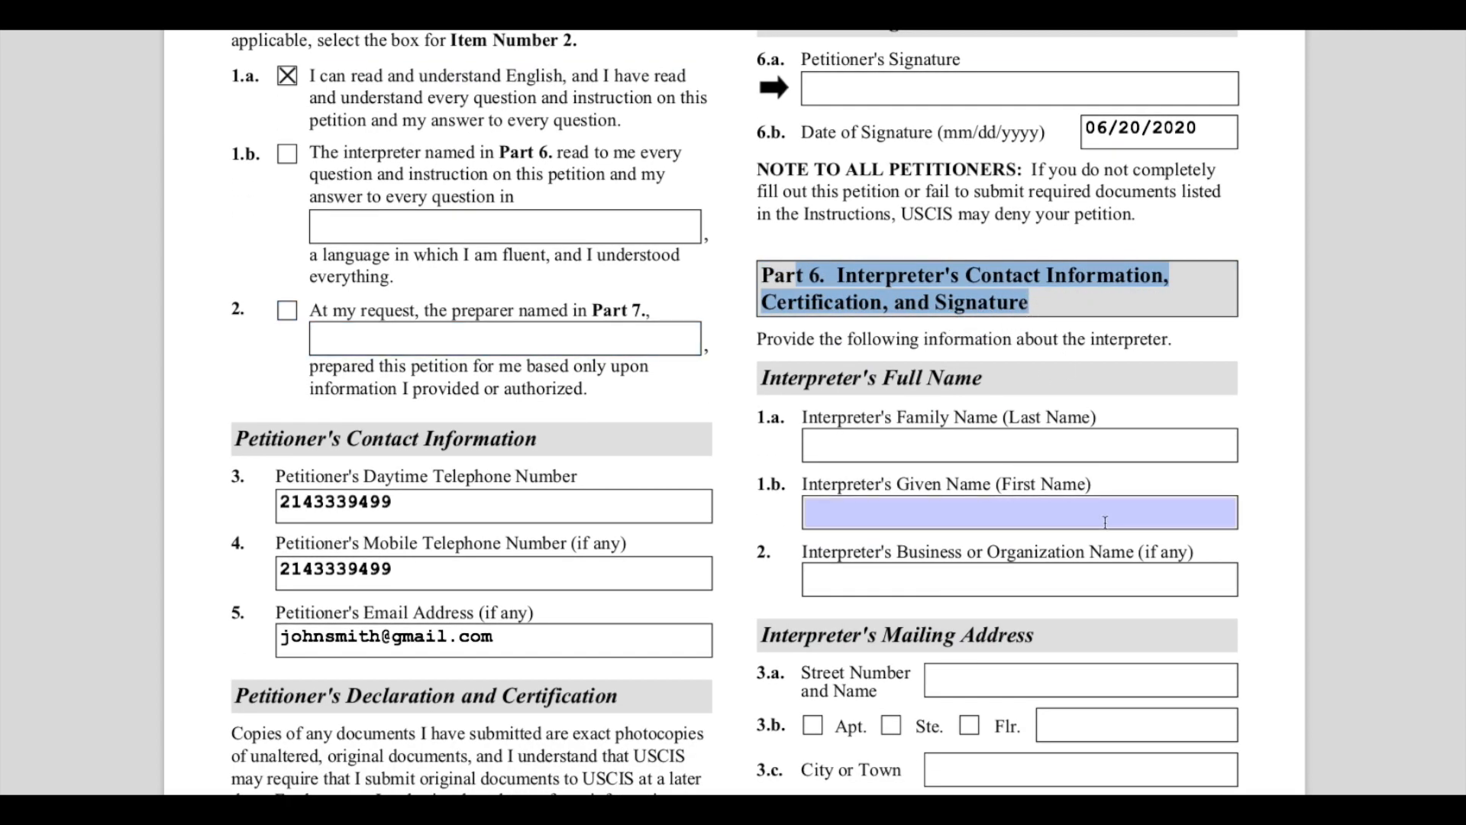
scroll(1105, 521, down, 2)
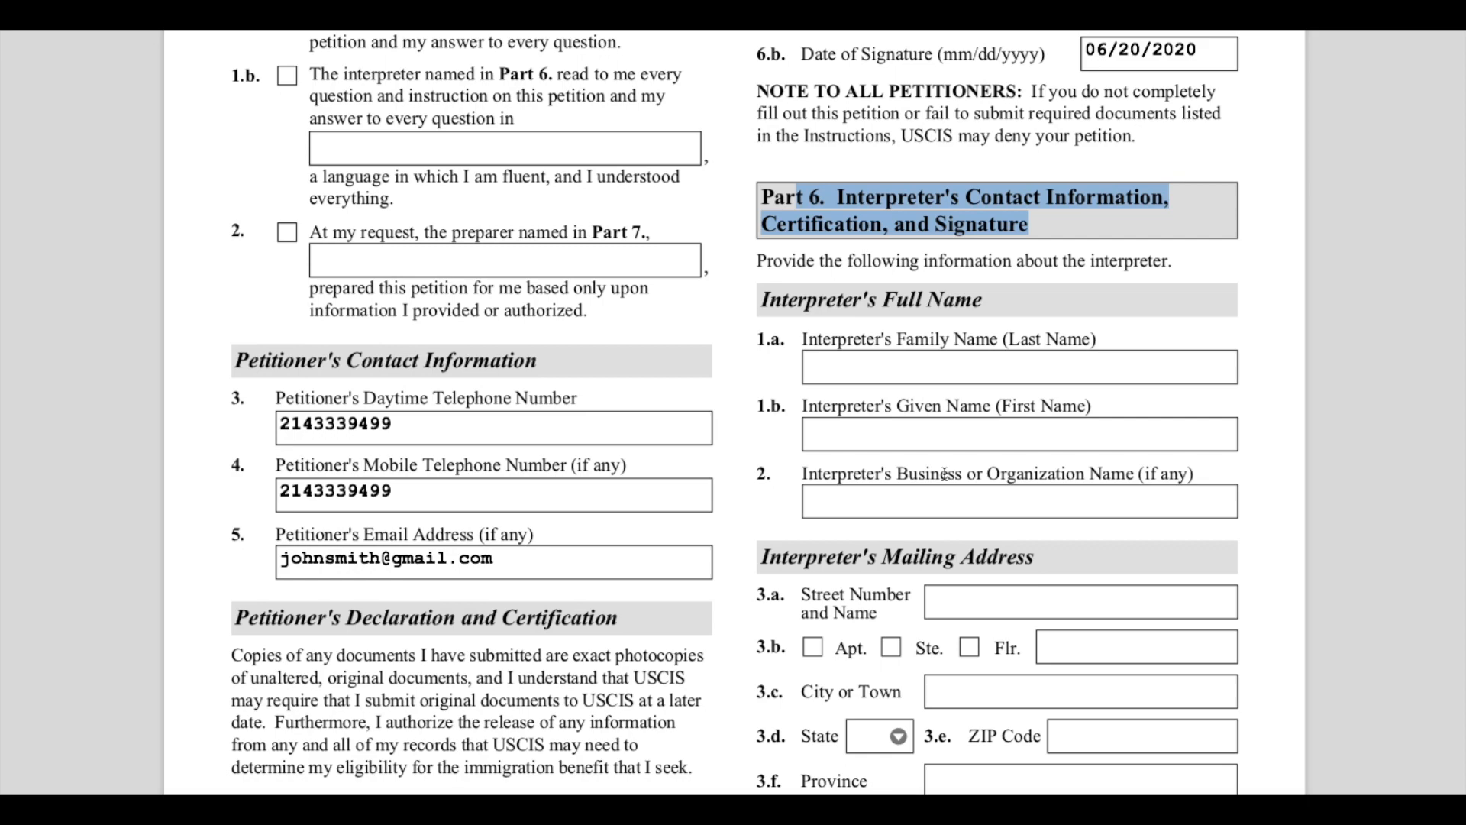
scroll(944, 474, down, 2)
scroll(944, 474, down, 5)
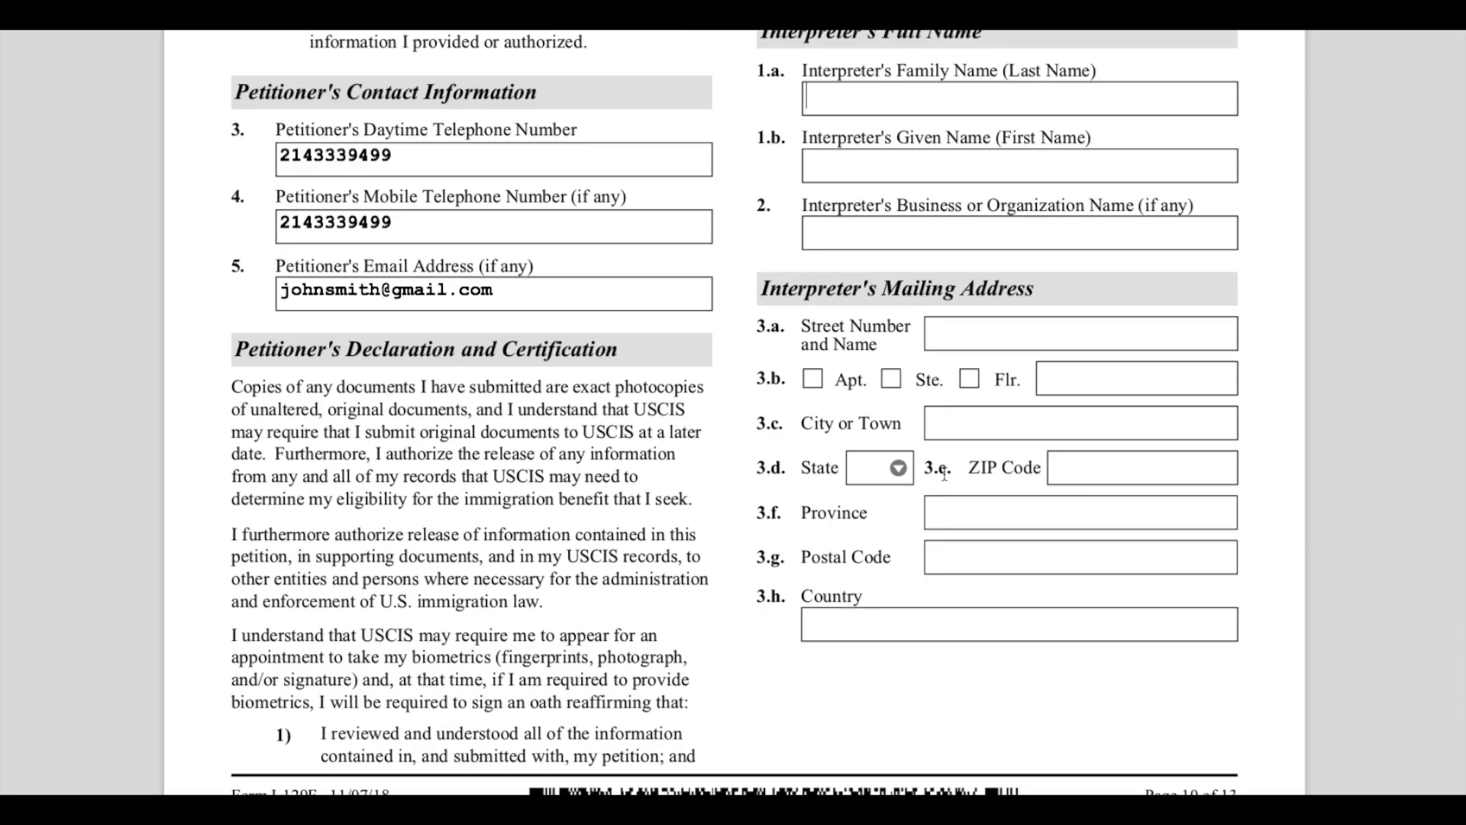
drag(804, 293, 1070, 295)
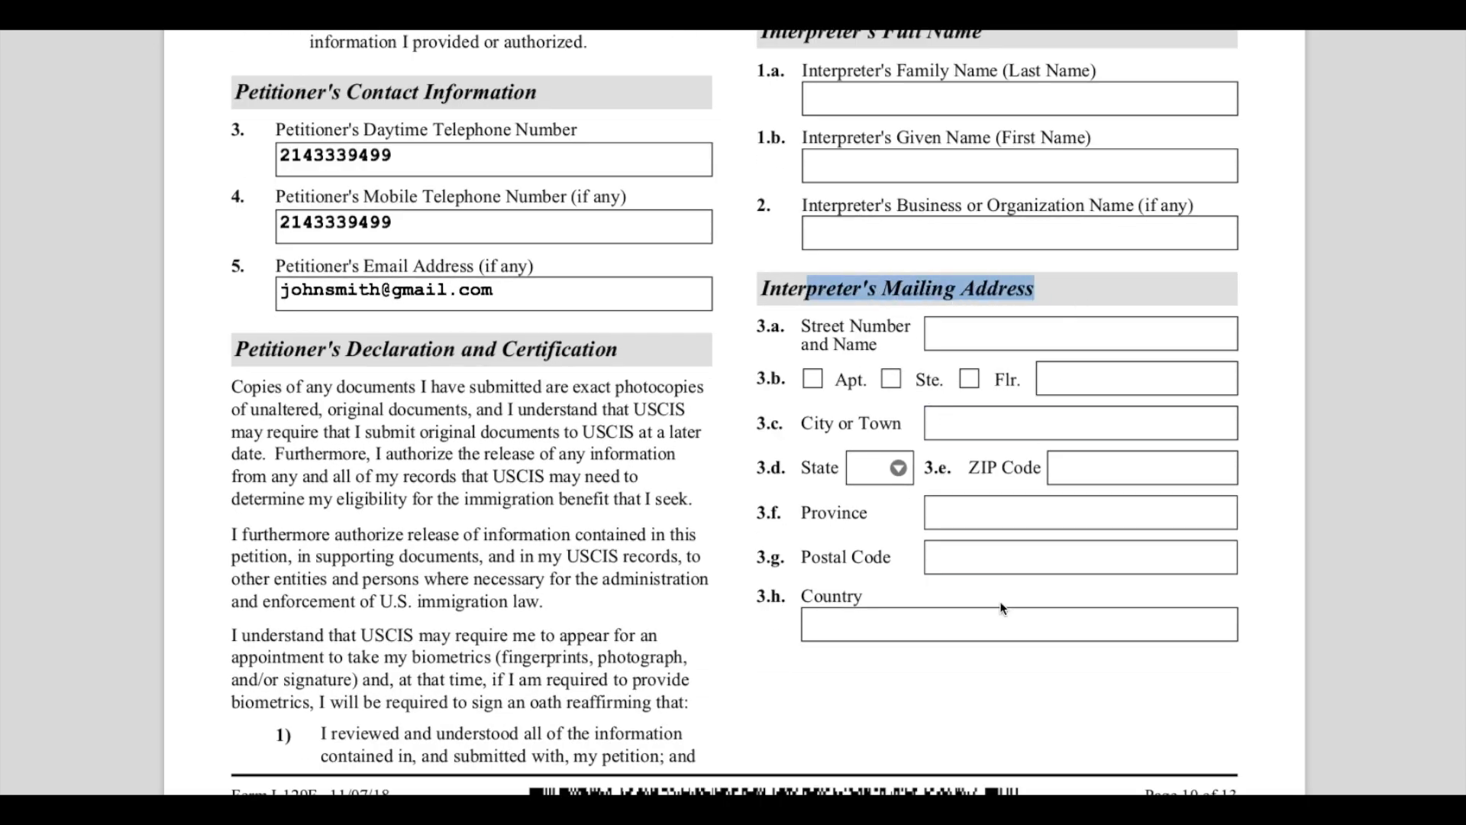
- Highlight the continued Part 6 Interpreter's Contact Information, Certification, and Signature heading on the next page
scroll(1001, 601, down, 12)
scroll(1002, 670, down, 7)
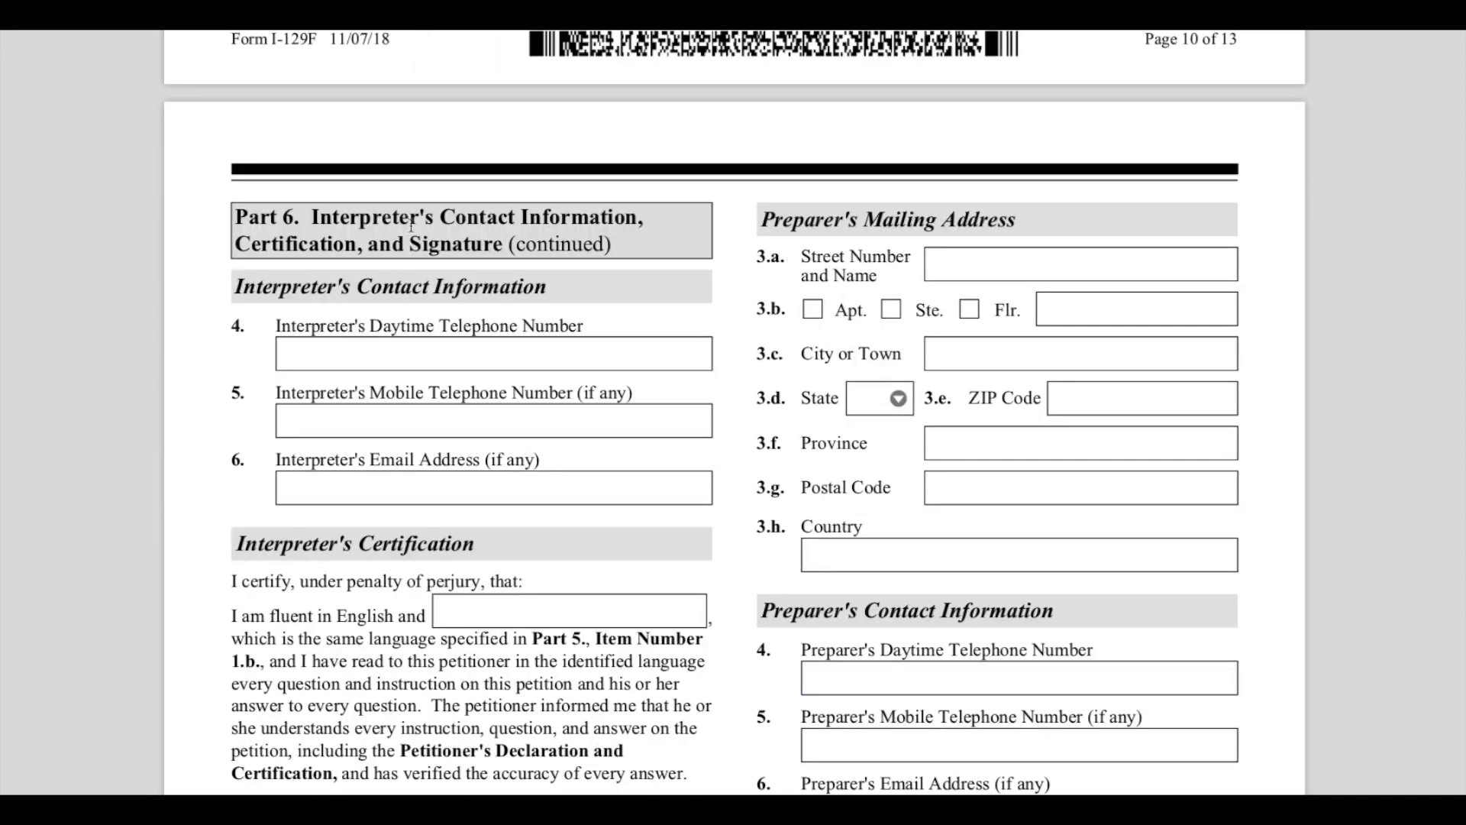
drag(345, 210, 635, 252)
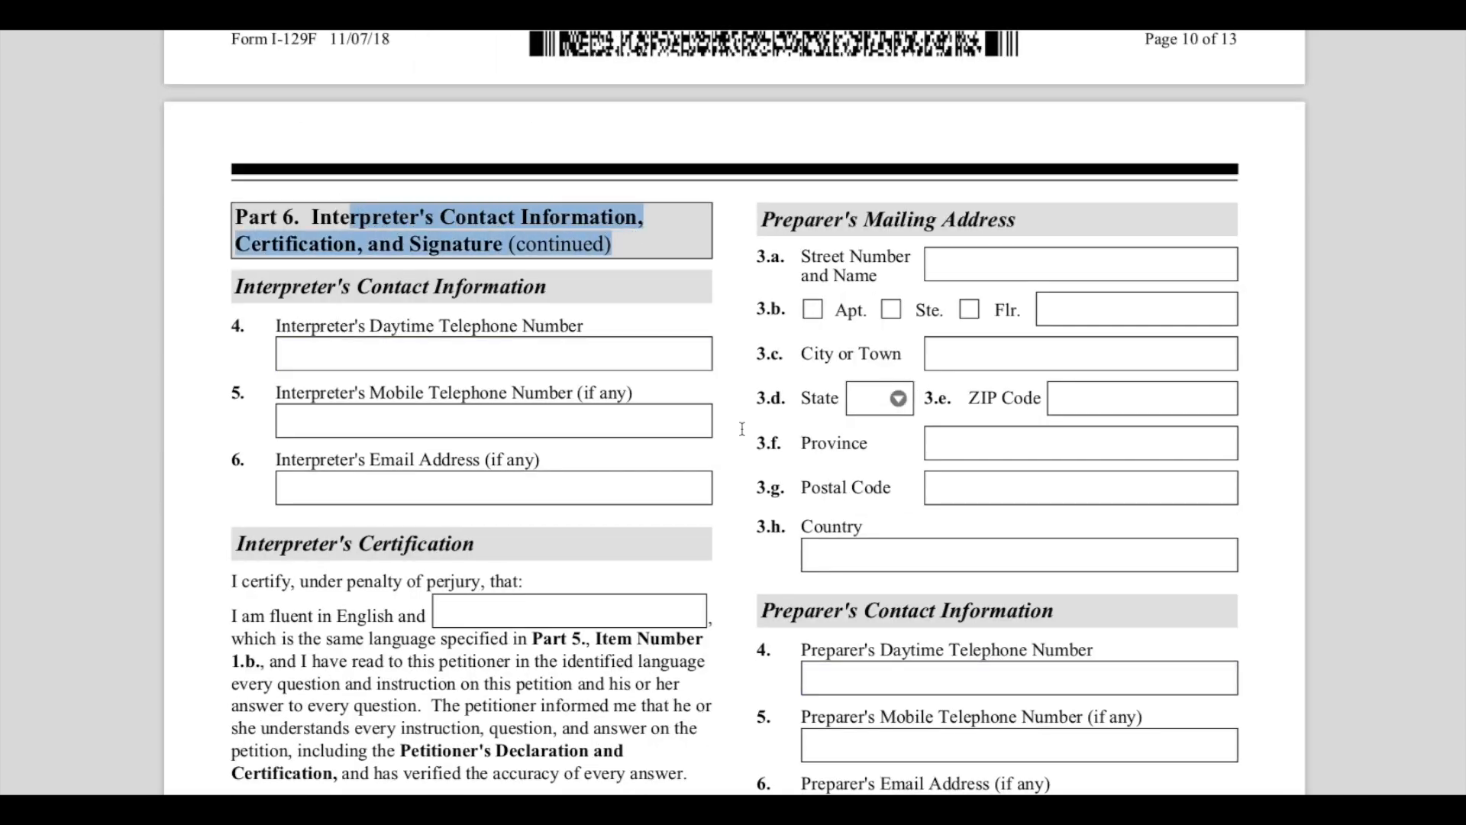
scroll(749, 474, down, 7)
- Scroll through the interpreter's signature and Part 7 preparer sections down to Part 8
scroll(749, 474, down, 9)
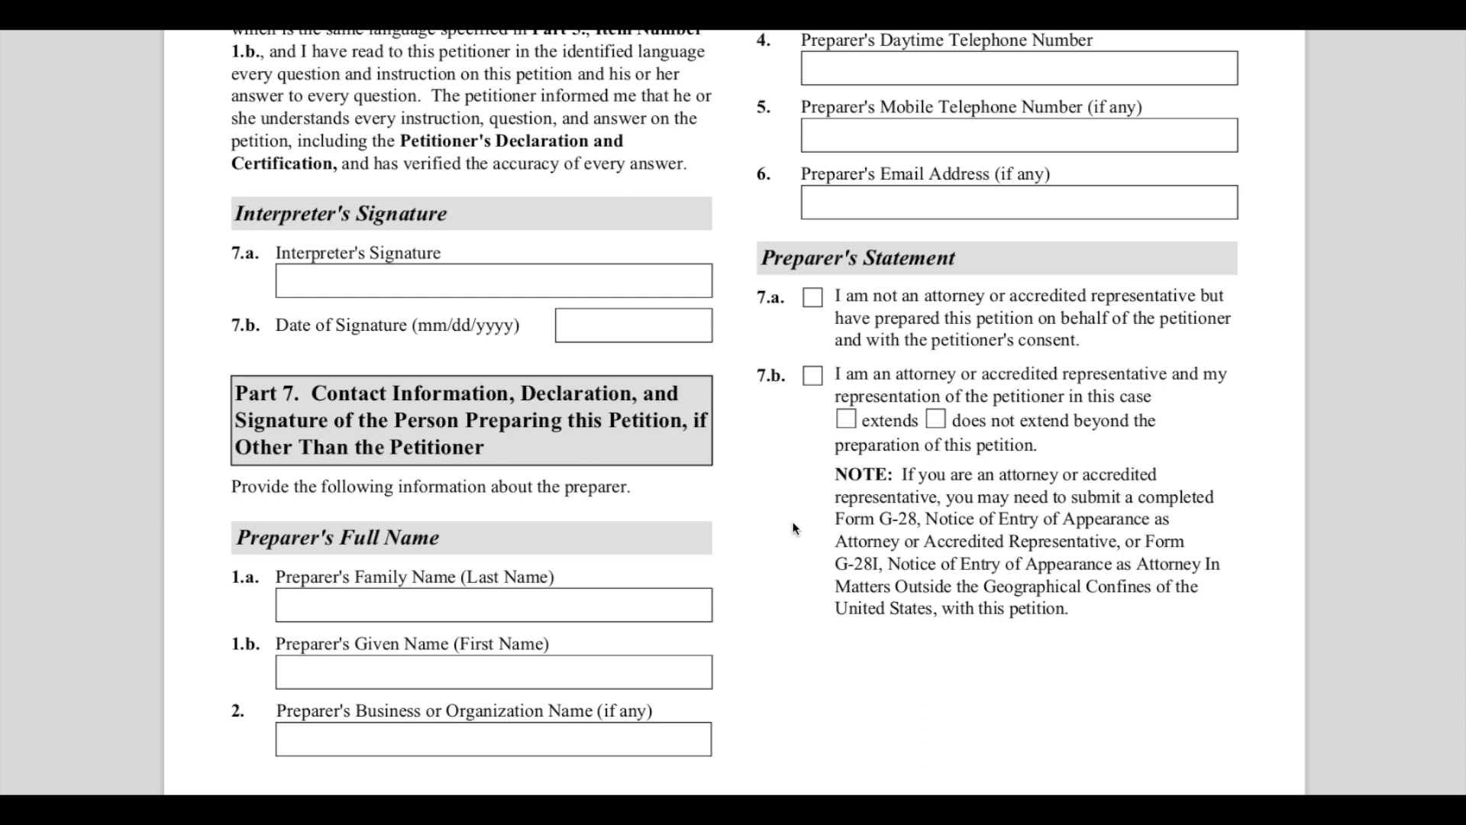
scroll(794, 527, down, 9)
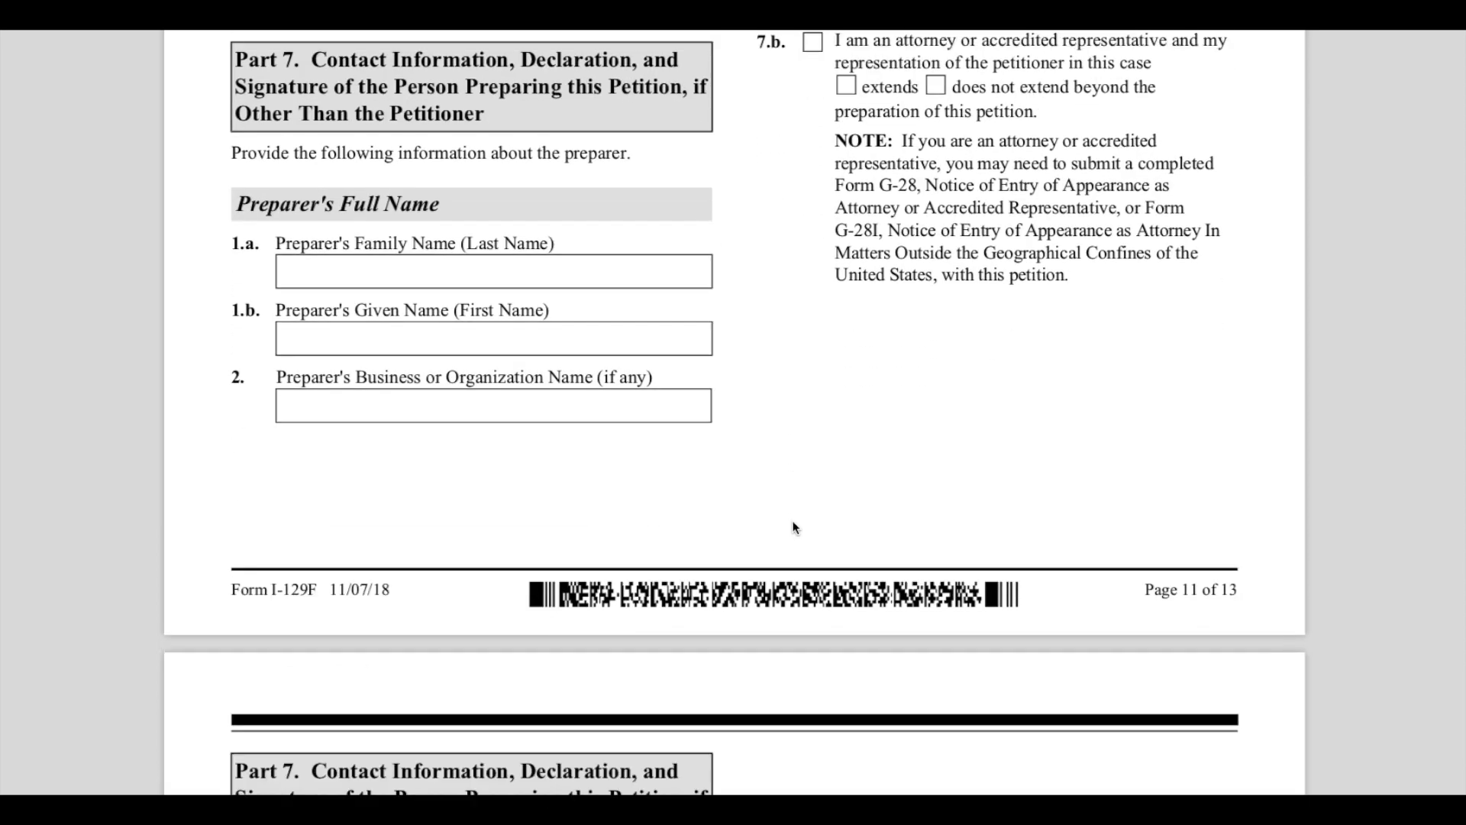
scroll(794, 527, down, 11)
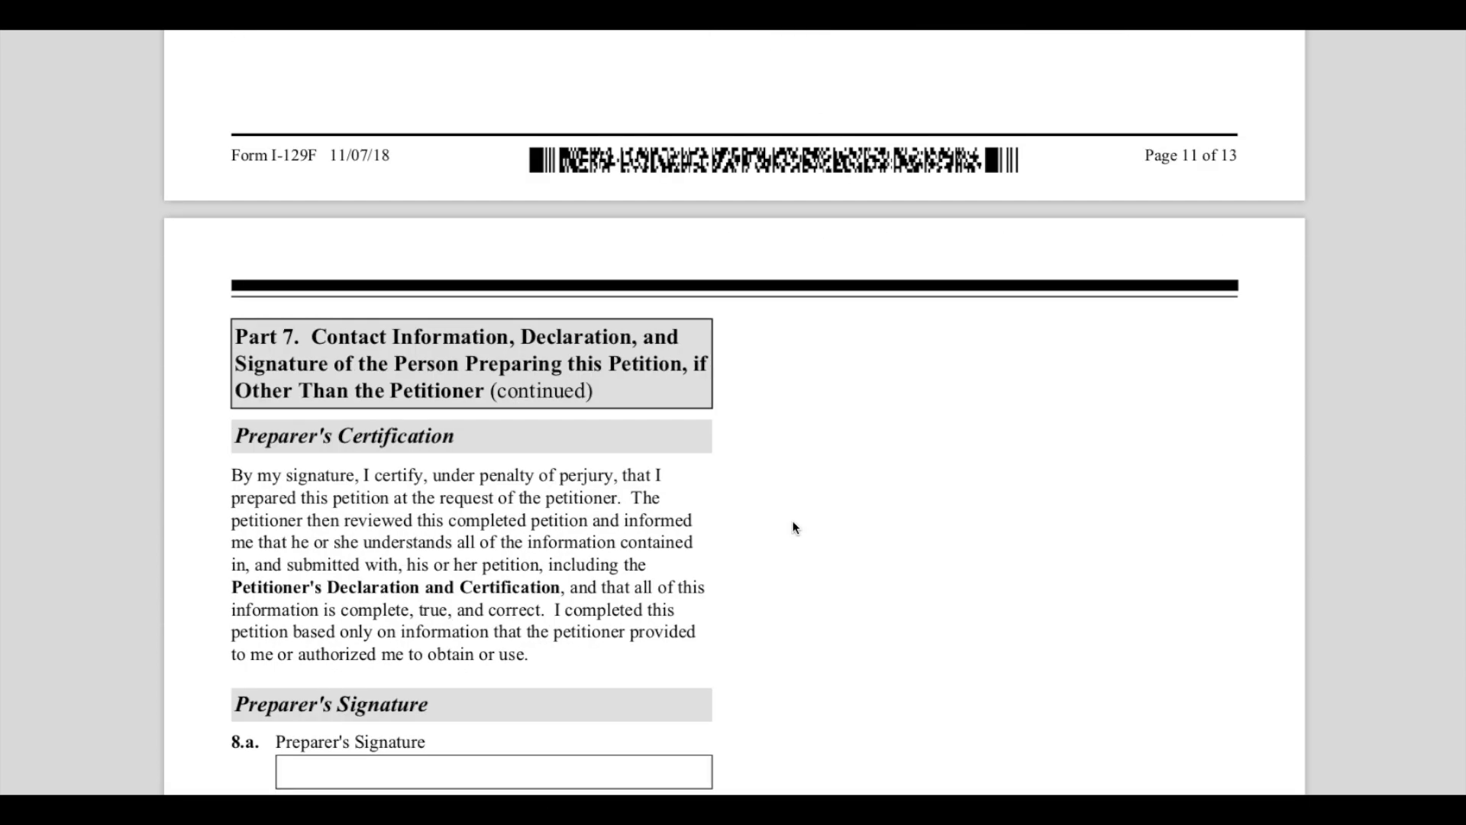
scroll(794, 527, down, 5)
scroll(789, 510, down, 12)
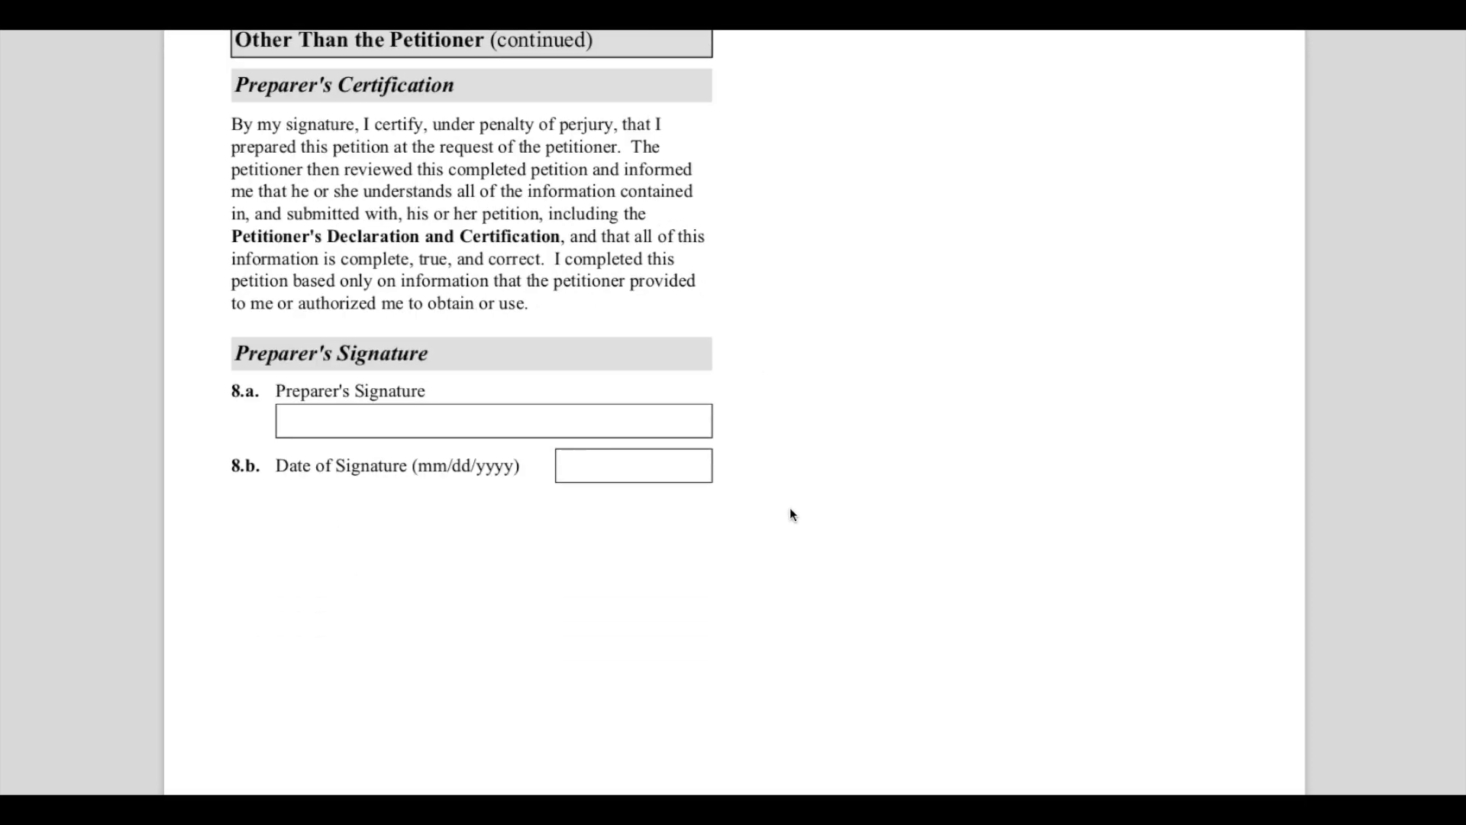
scroll(789, 507, down, 20)
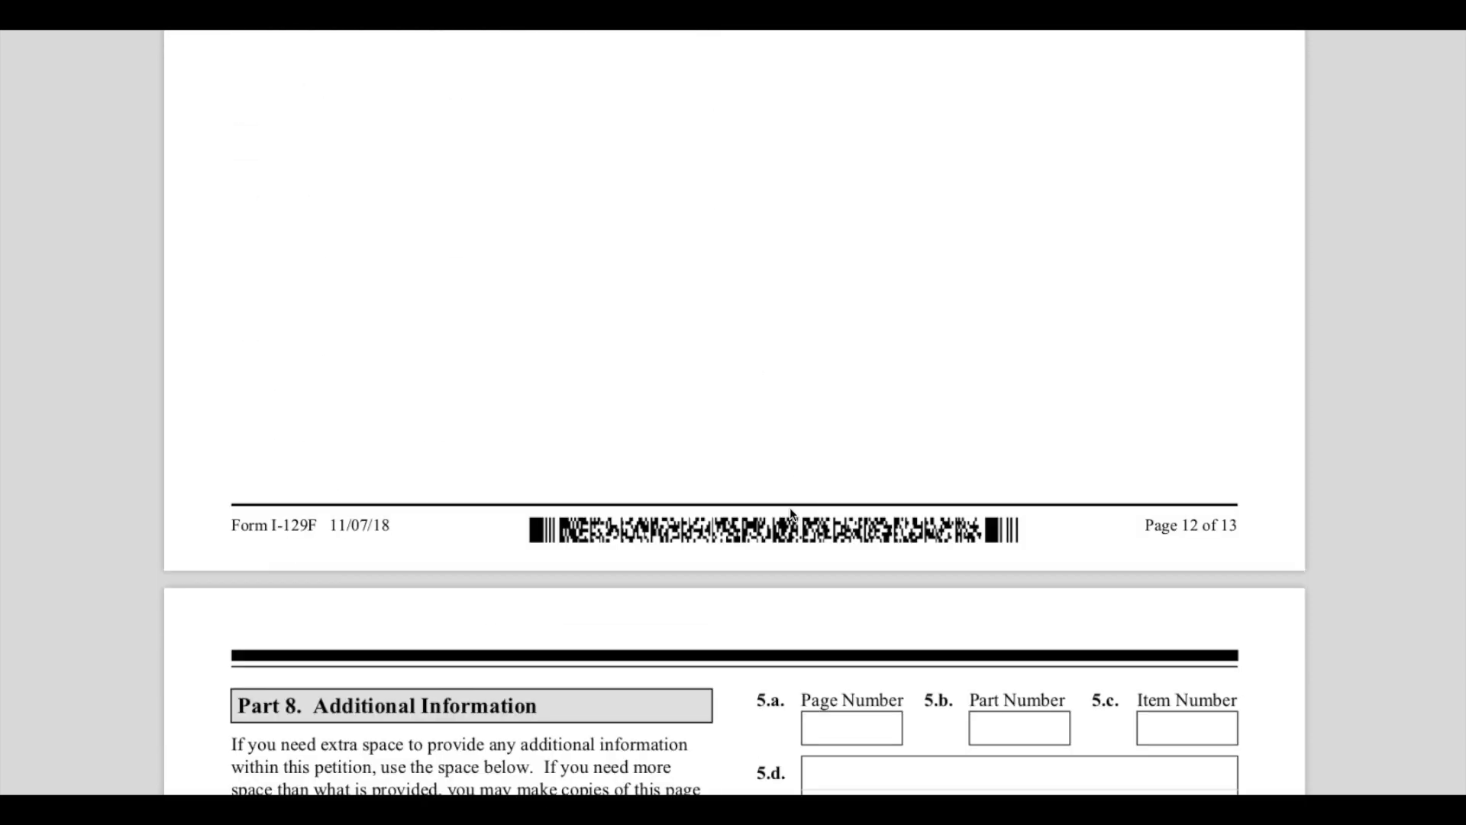
scroll(791, 510, down, 3)
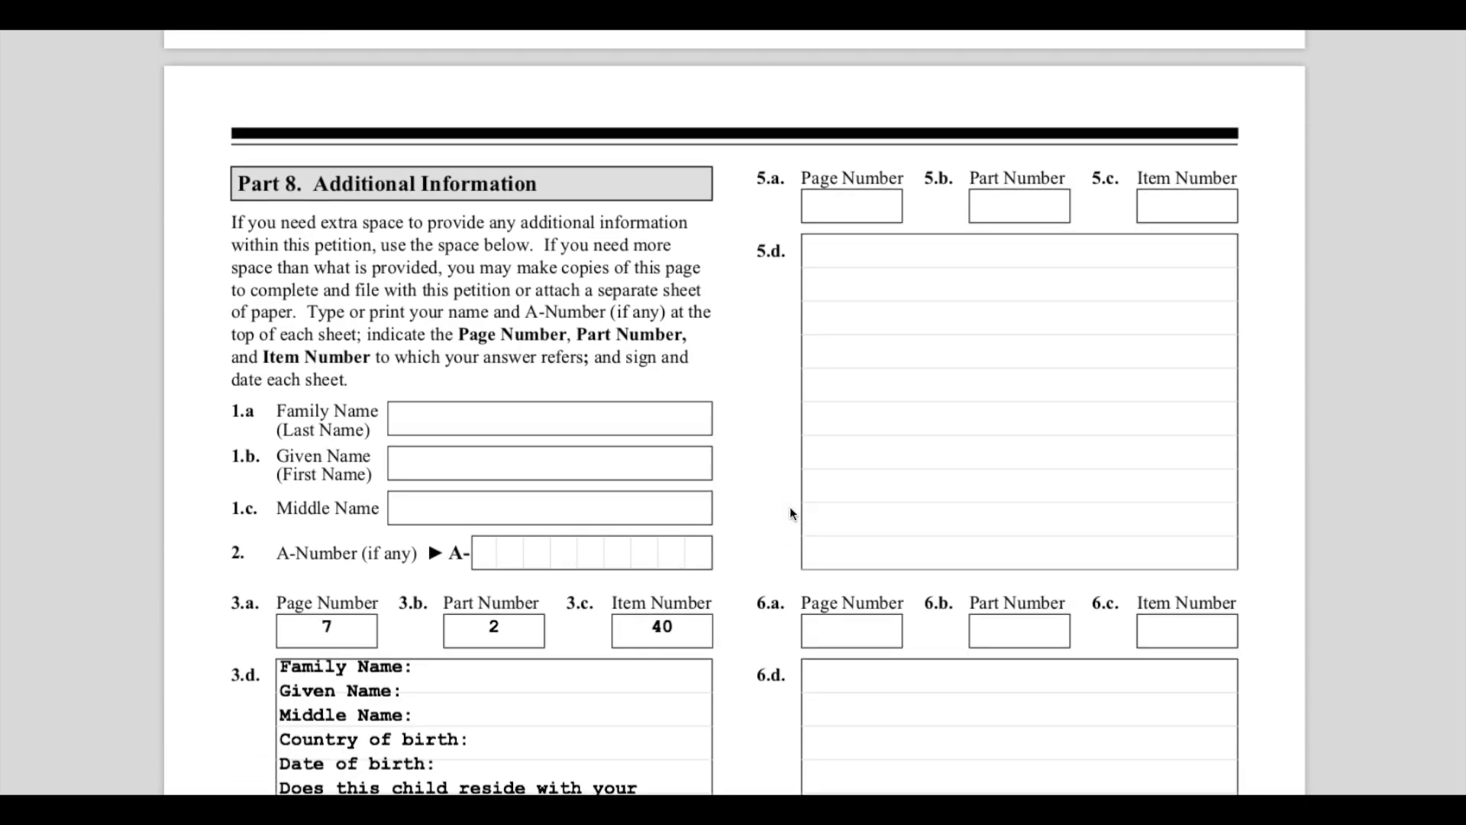
scroll(789, 506, down, 1)
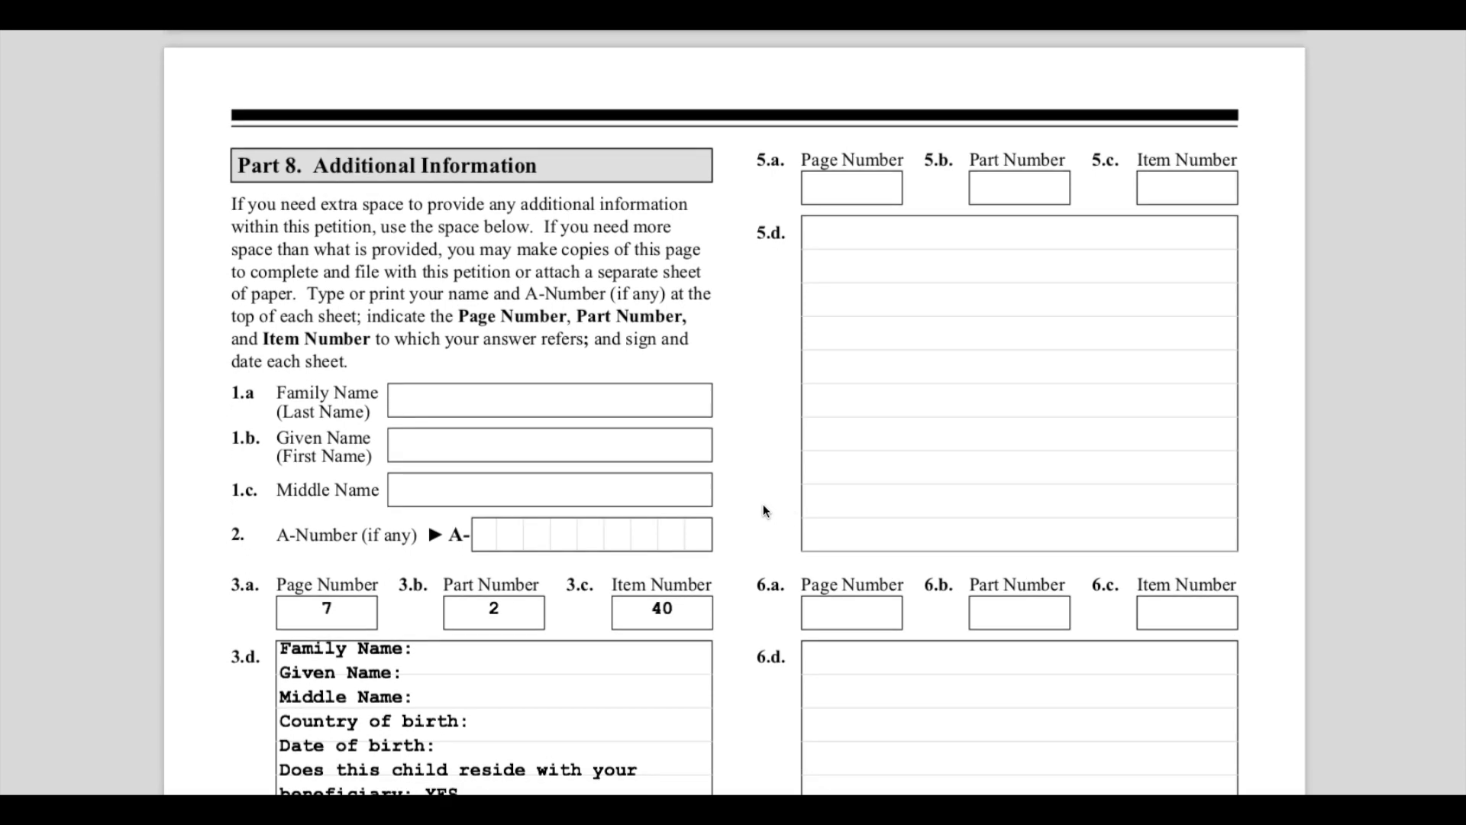
- Highlight the Part 8 Additional Information heading and its instructions for extra space
drag(237, 167, 551, 181)
click(665, 360)
drag(253, 165, 555, 221)
click(642, 340)
scroll(806, 601, down, 10)
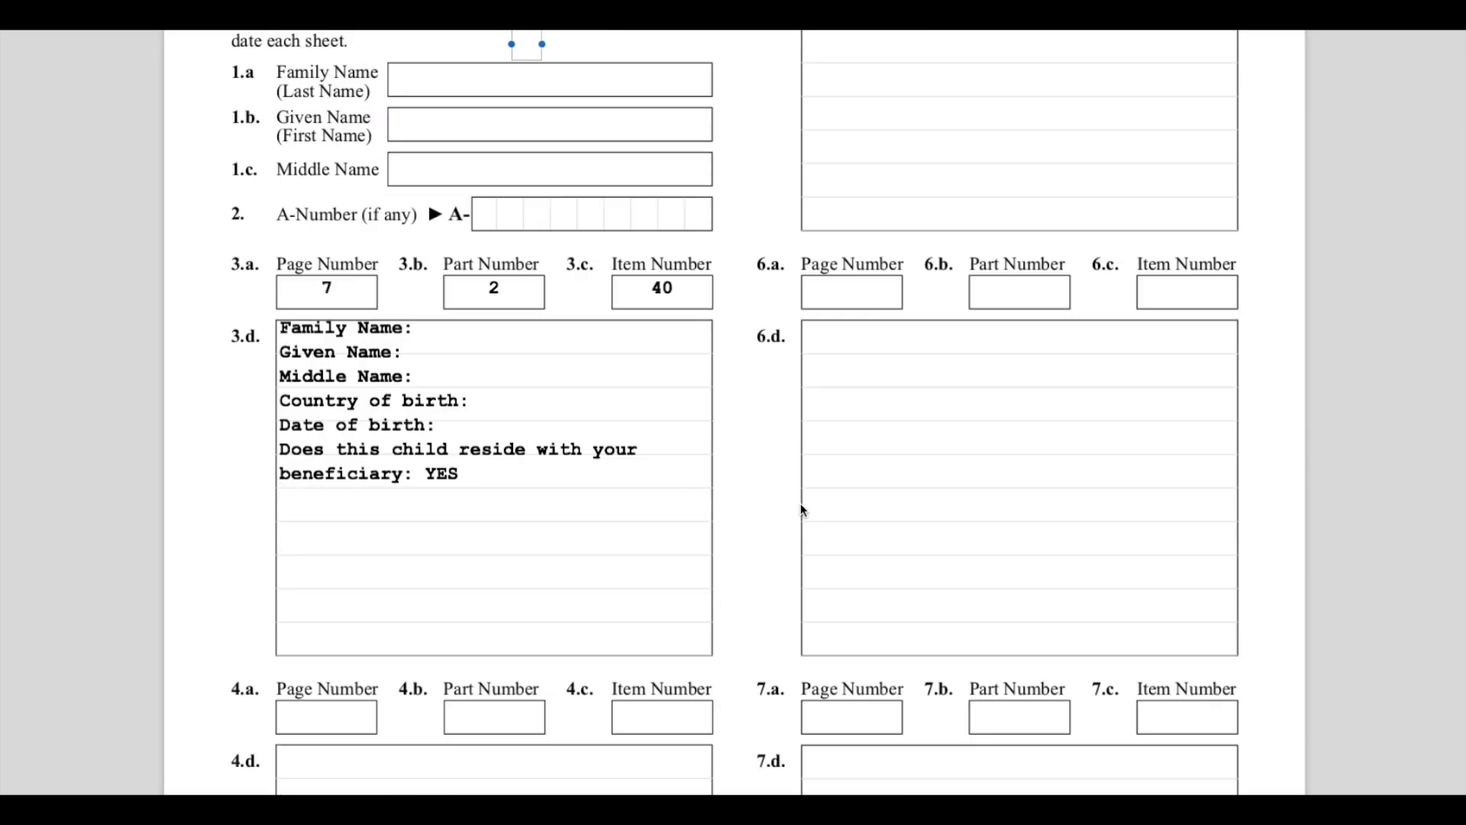
scroll(760, 678, down, 3)
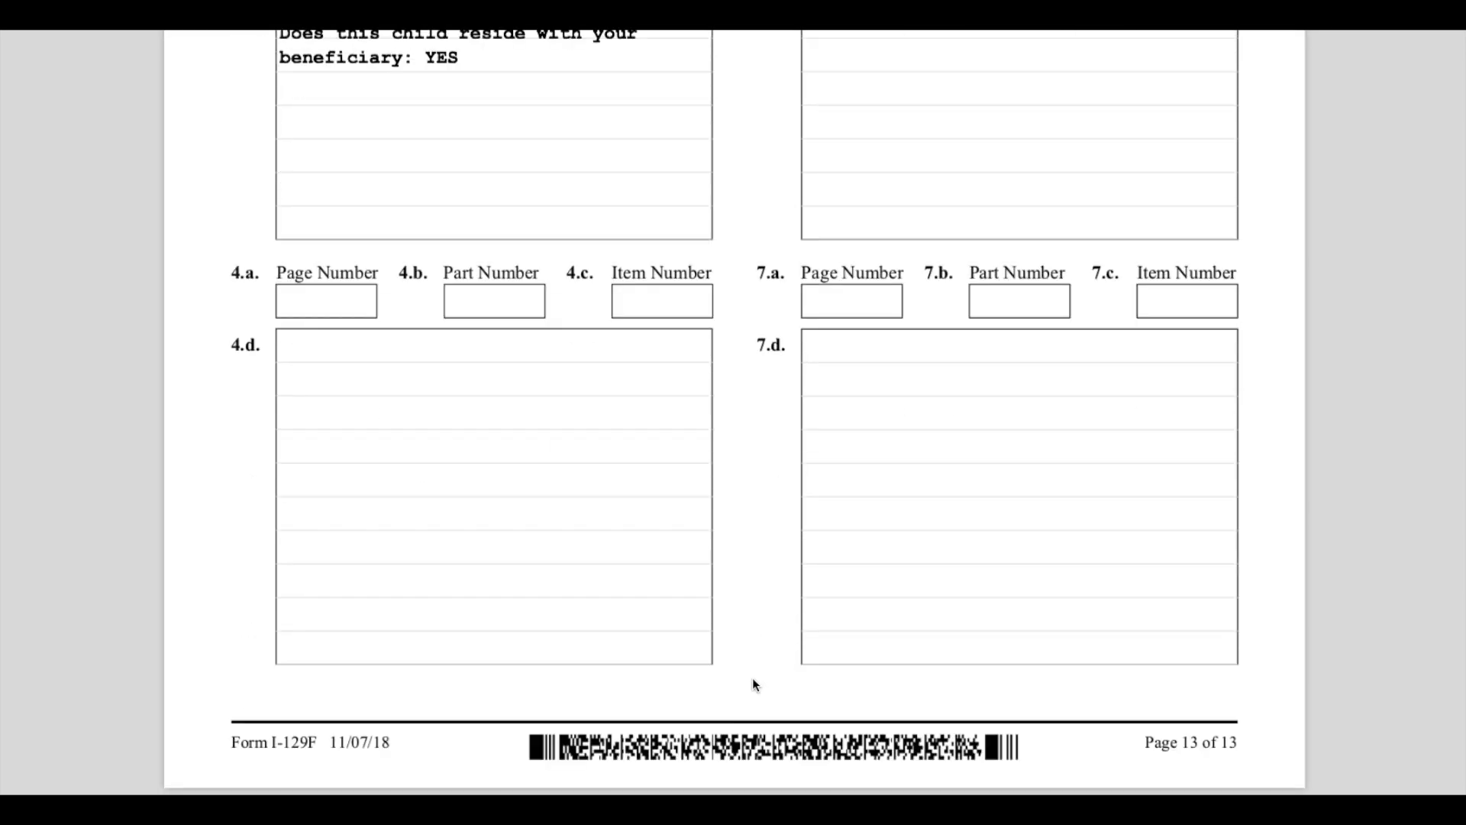
scroll(767, 686, up, 11)
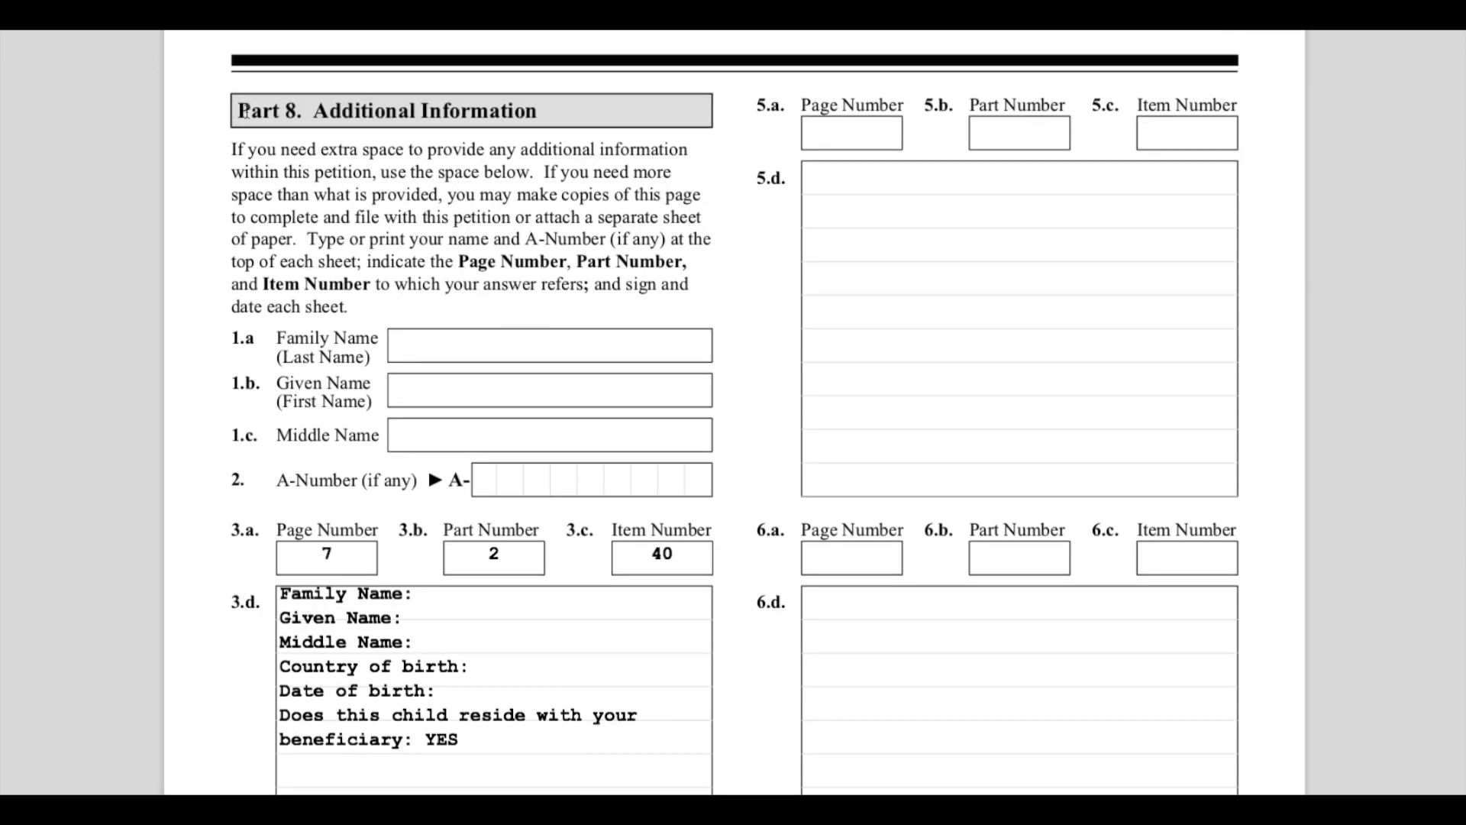
drag(250, 111, 590, 119)
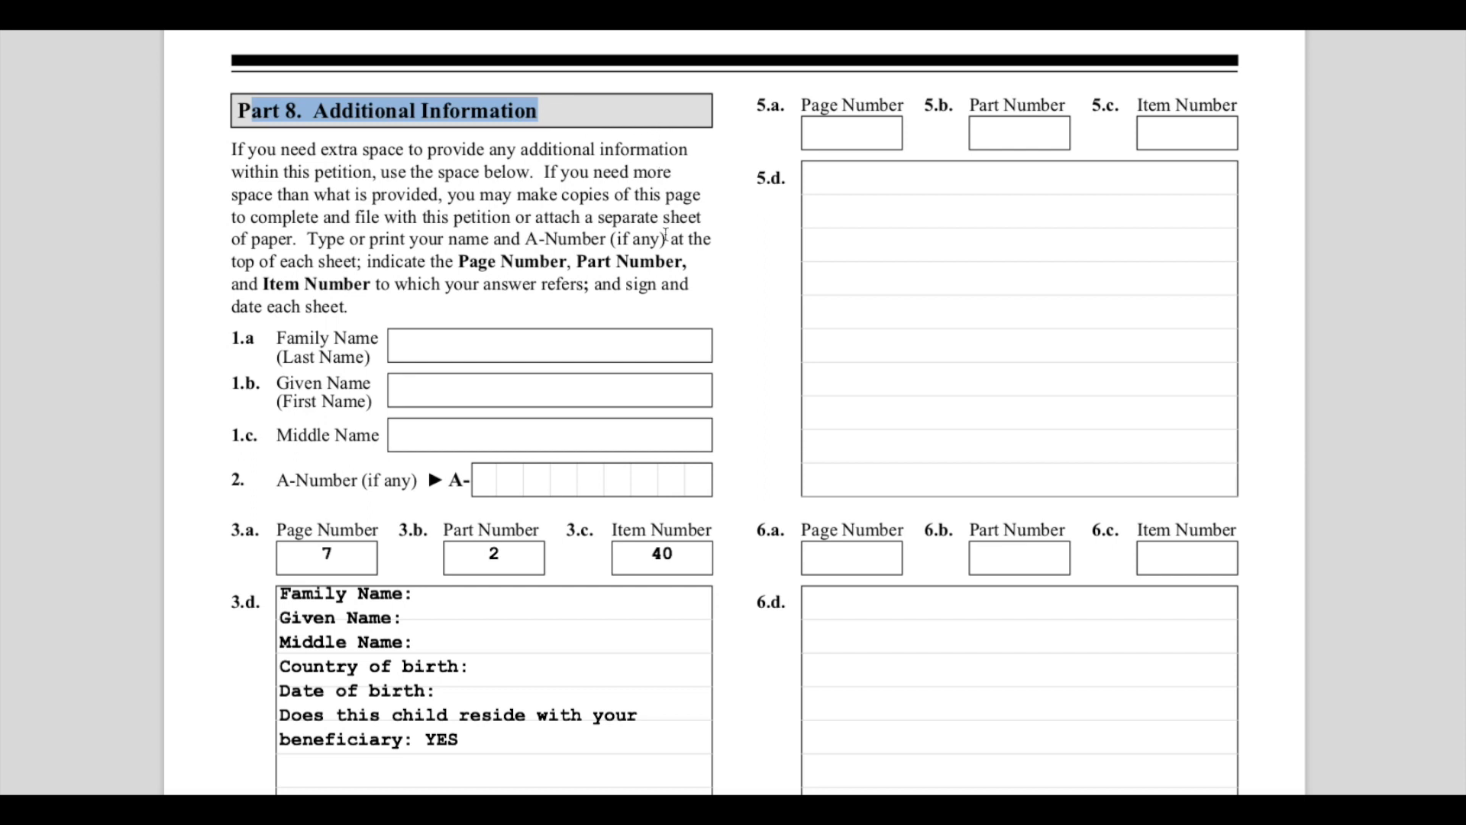